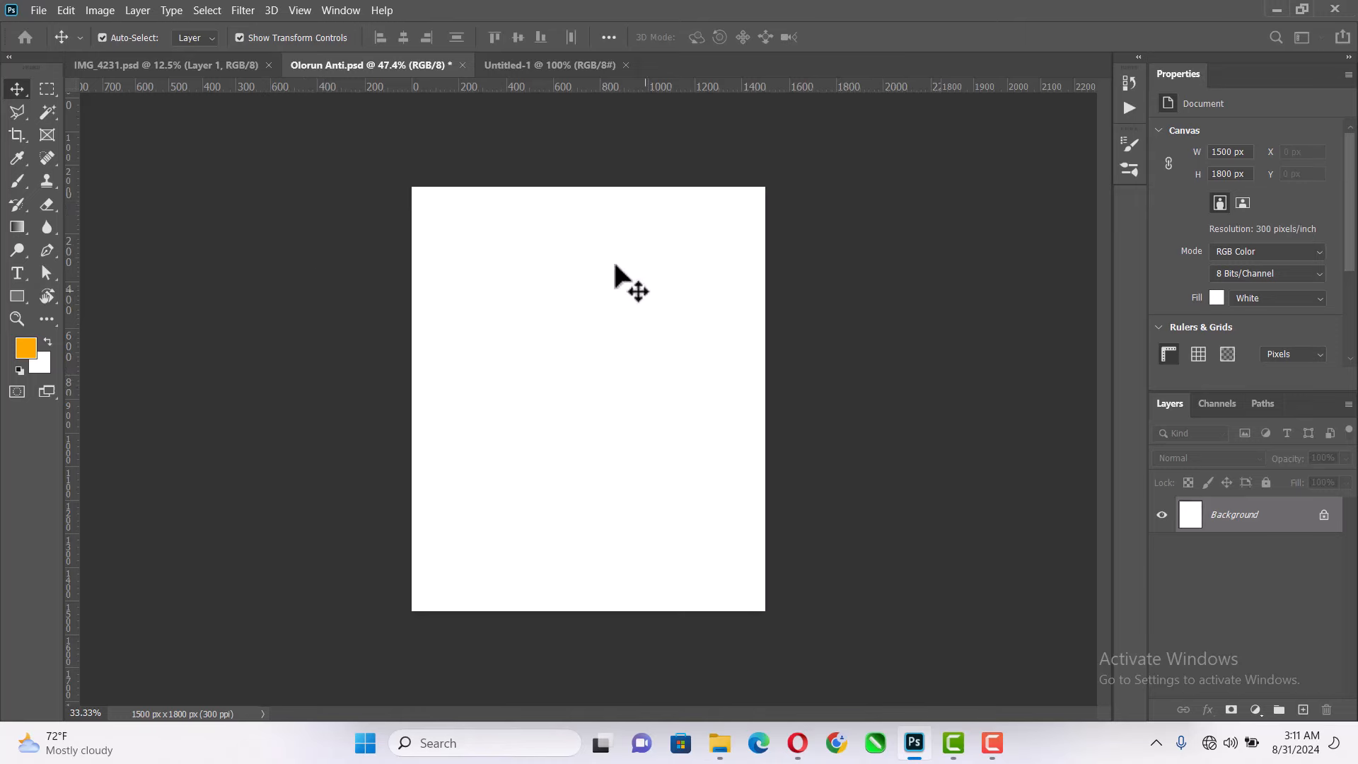
- Place the radiant-stairway image from the VD folder in Untitled-1, scale it to about 7.7%, and move it to about X -519, Y -507 px
key("ctrl+Tab")
left_click(720, 742)
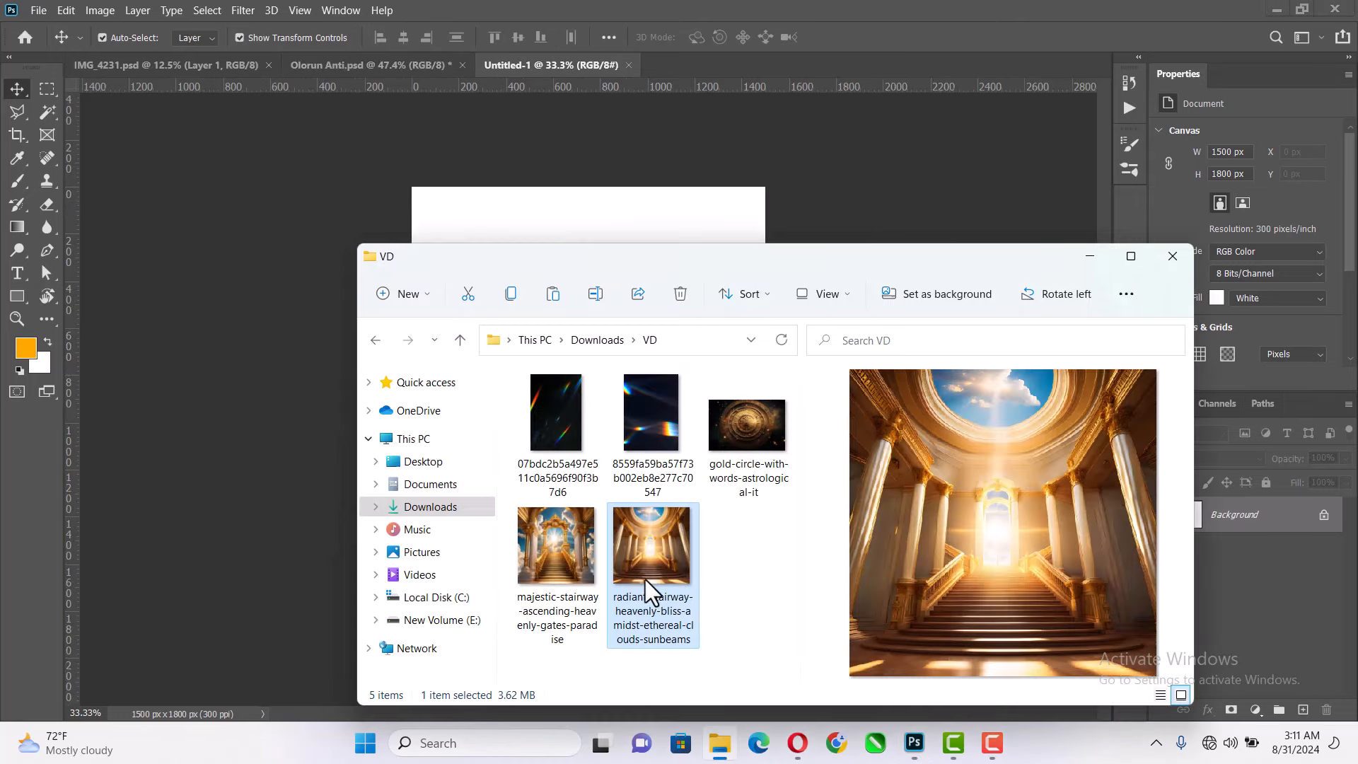
left_click_drag(644, 563, 619, 219)
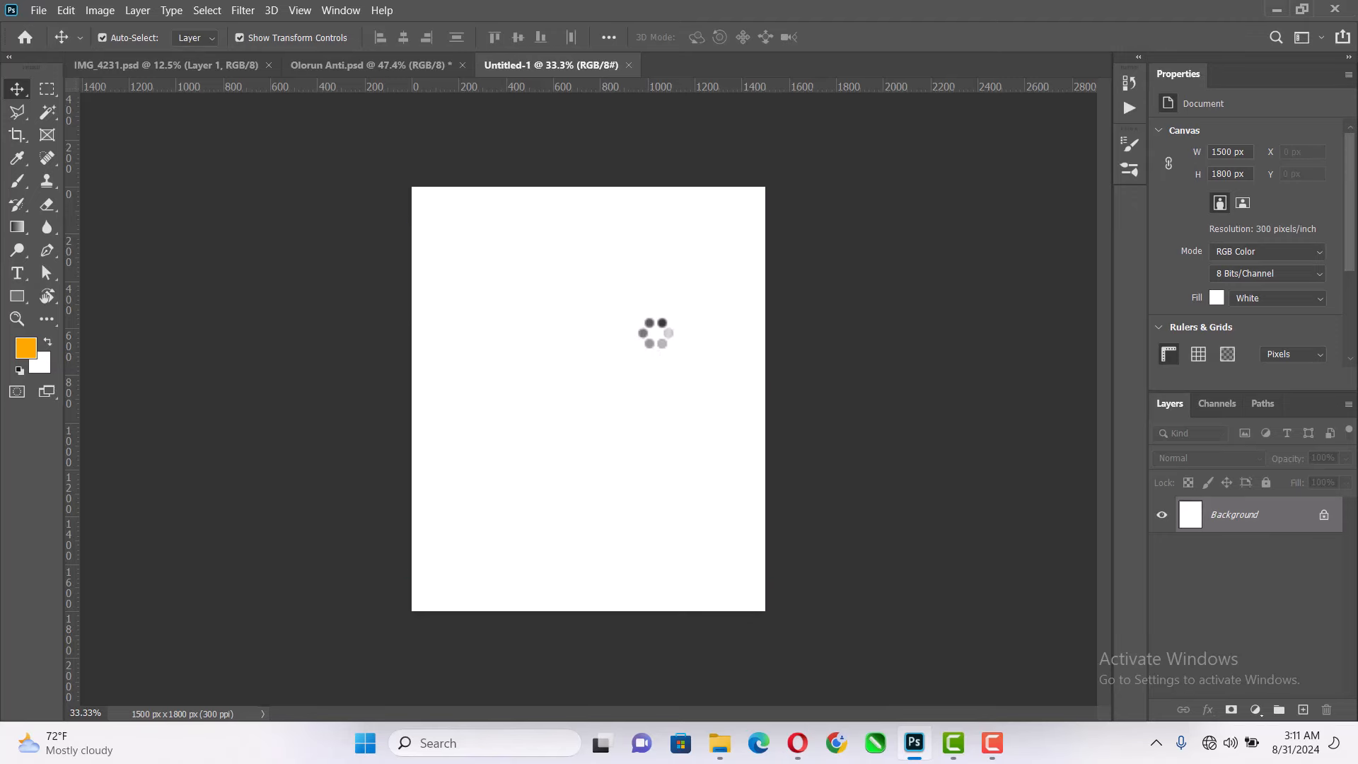
left_click_drag(770, 401, 900, 354)
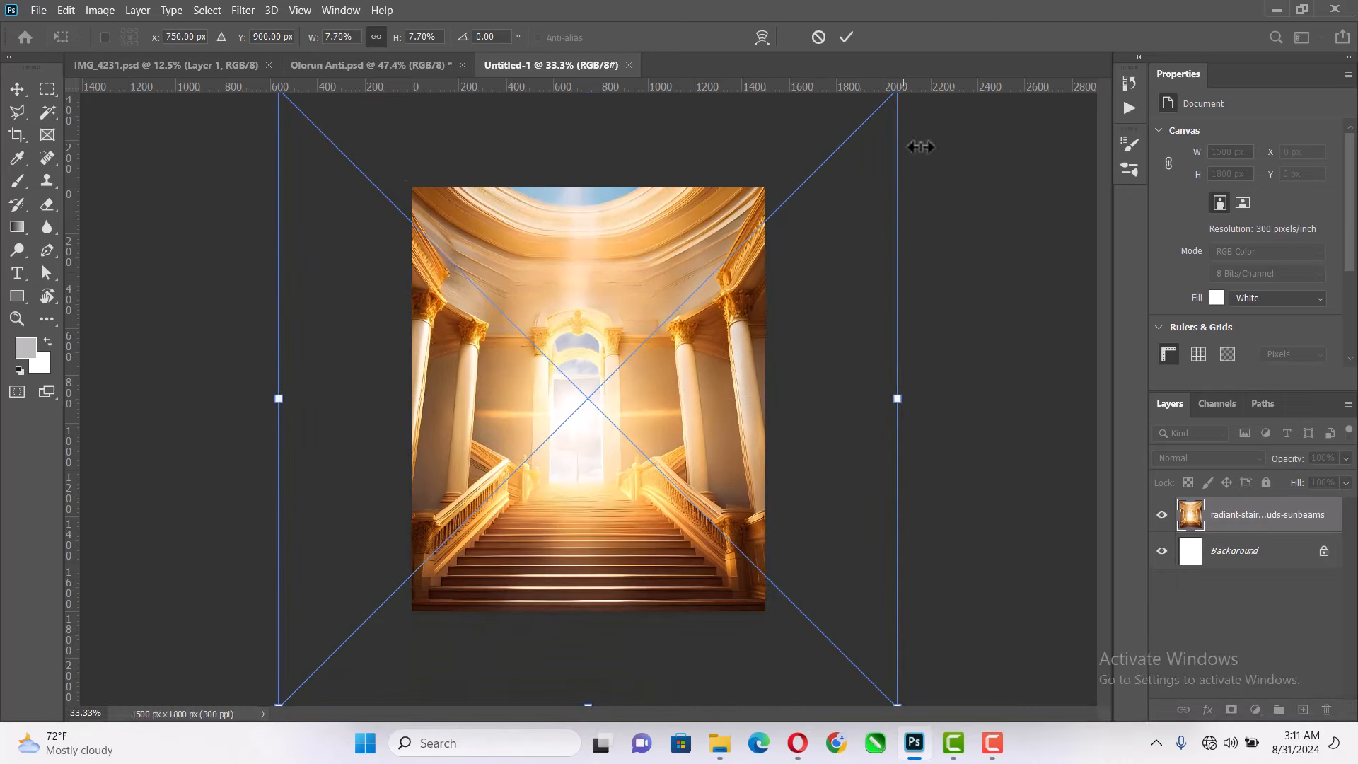
left_click(846, 37)
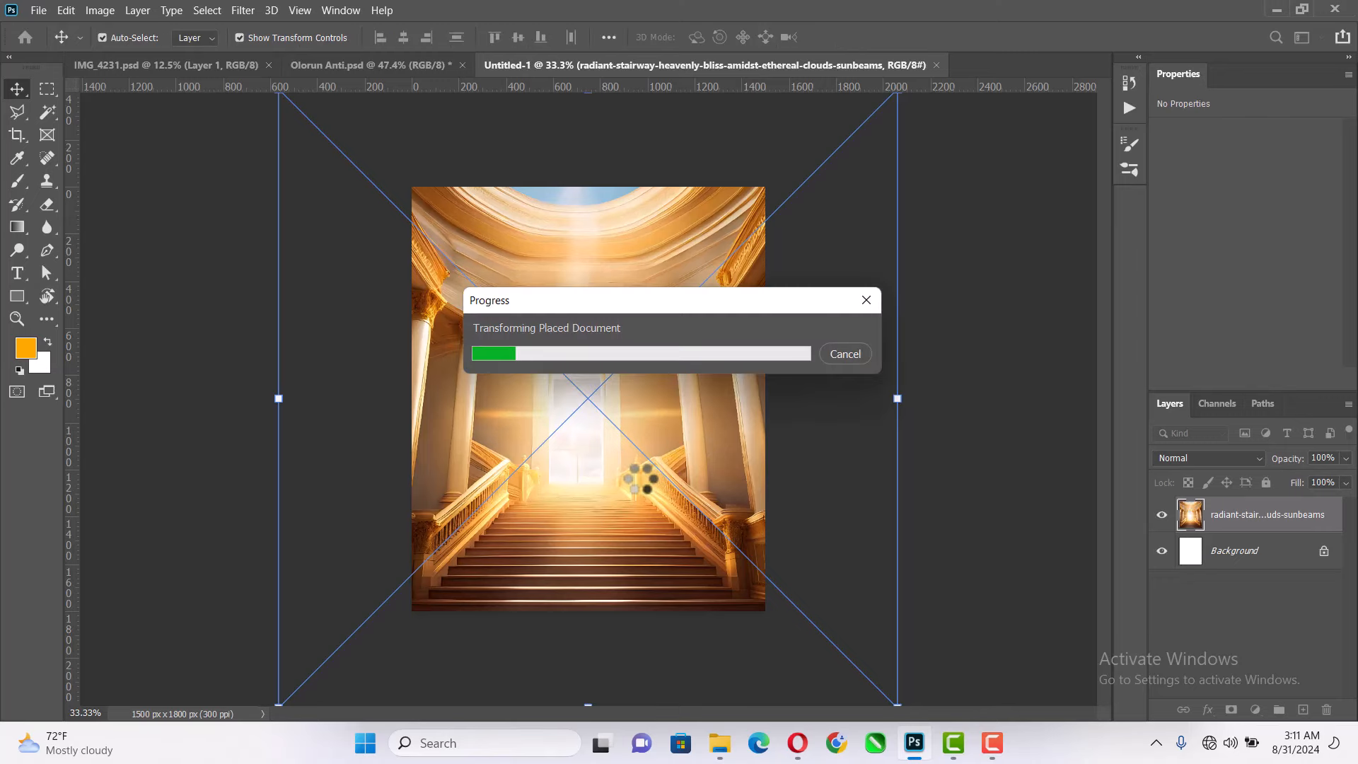
left_click_drag(628, 469, 632, 448)
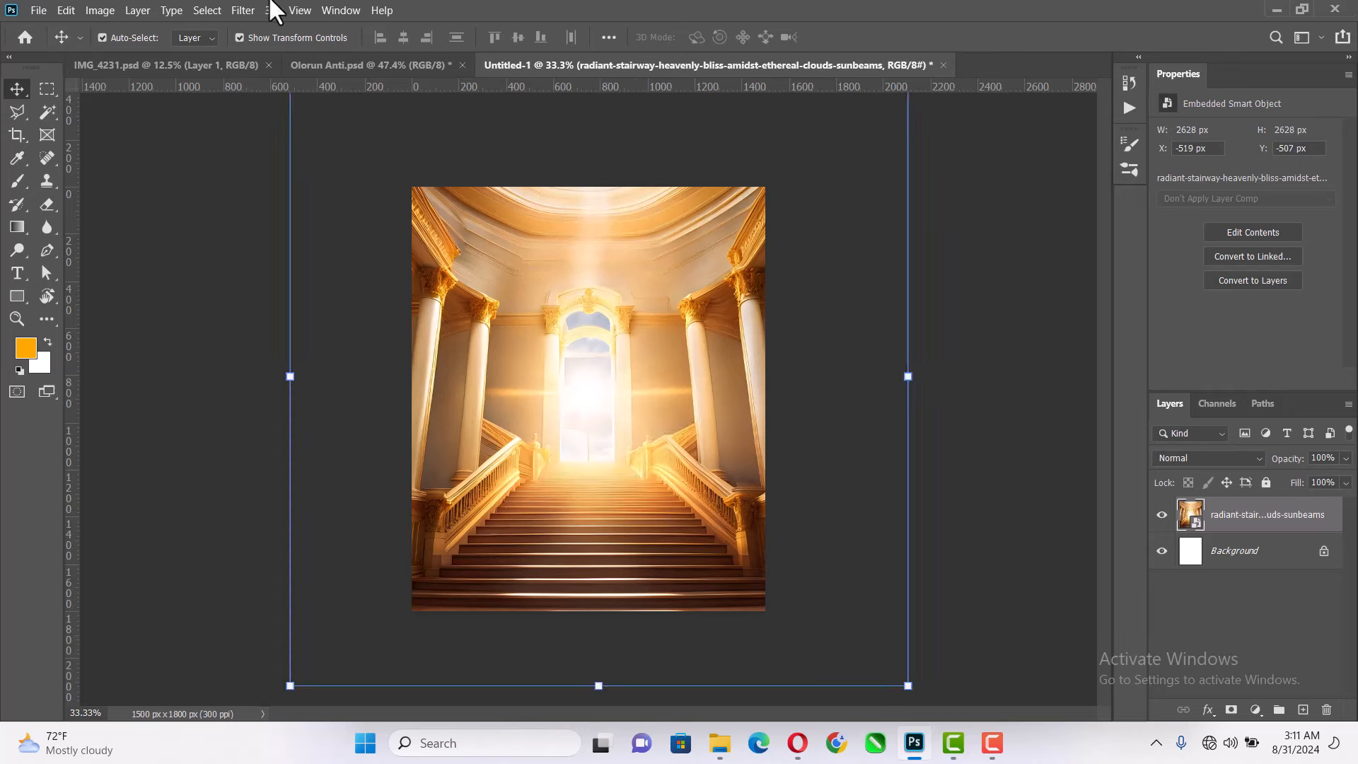
- Apply a Gaussian Blur with a 41.5 pixel radius to the radiant-stairway layer
left_click(242, 10)
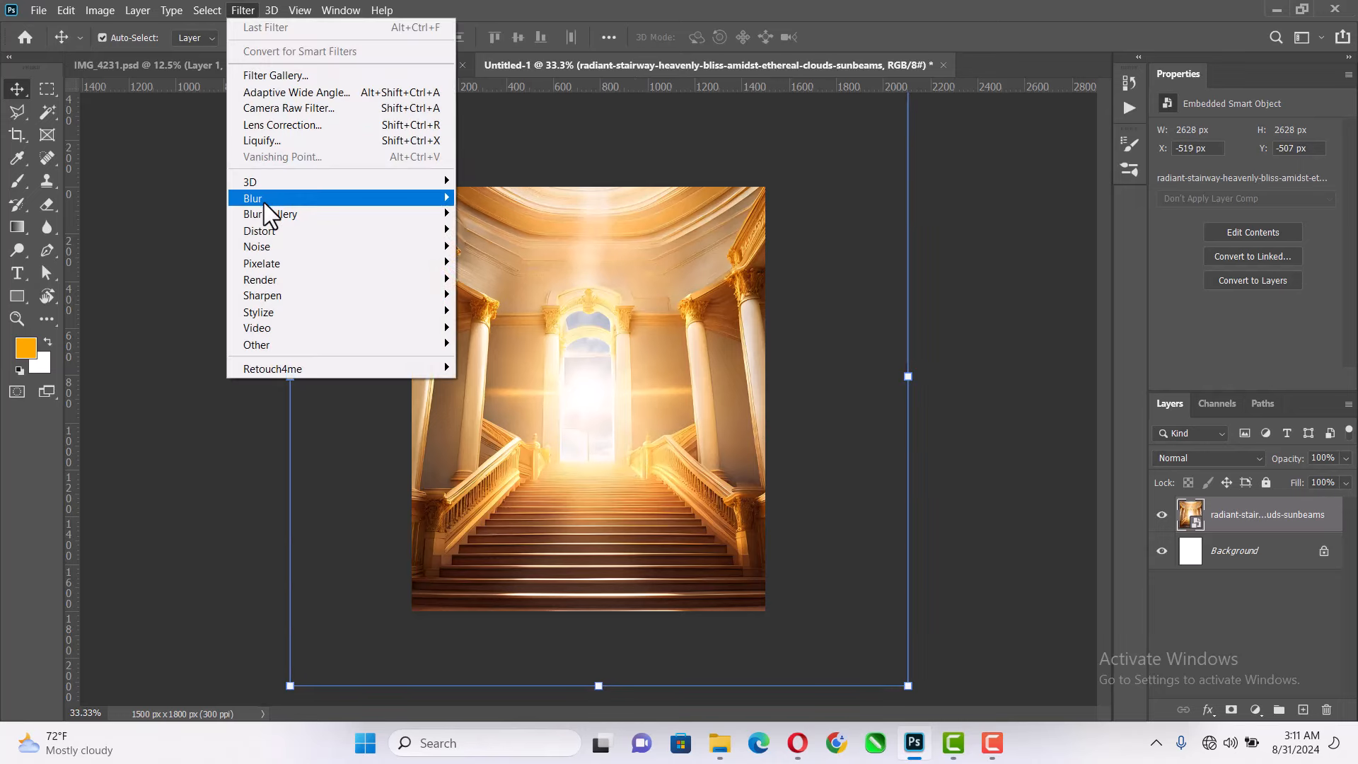
mouse_move(267, 199)
left_click(501, 261)
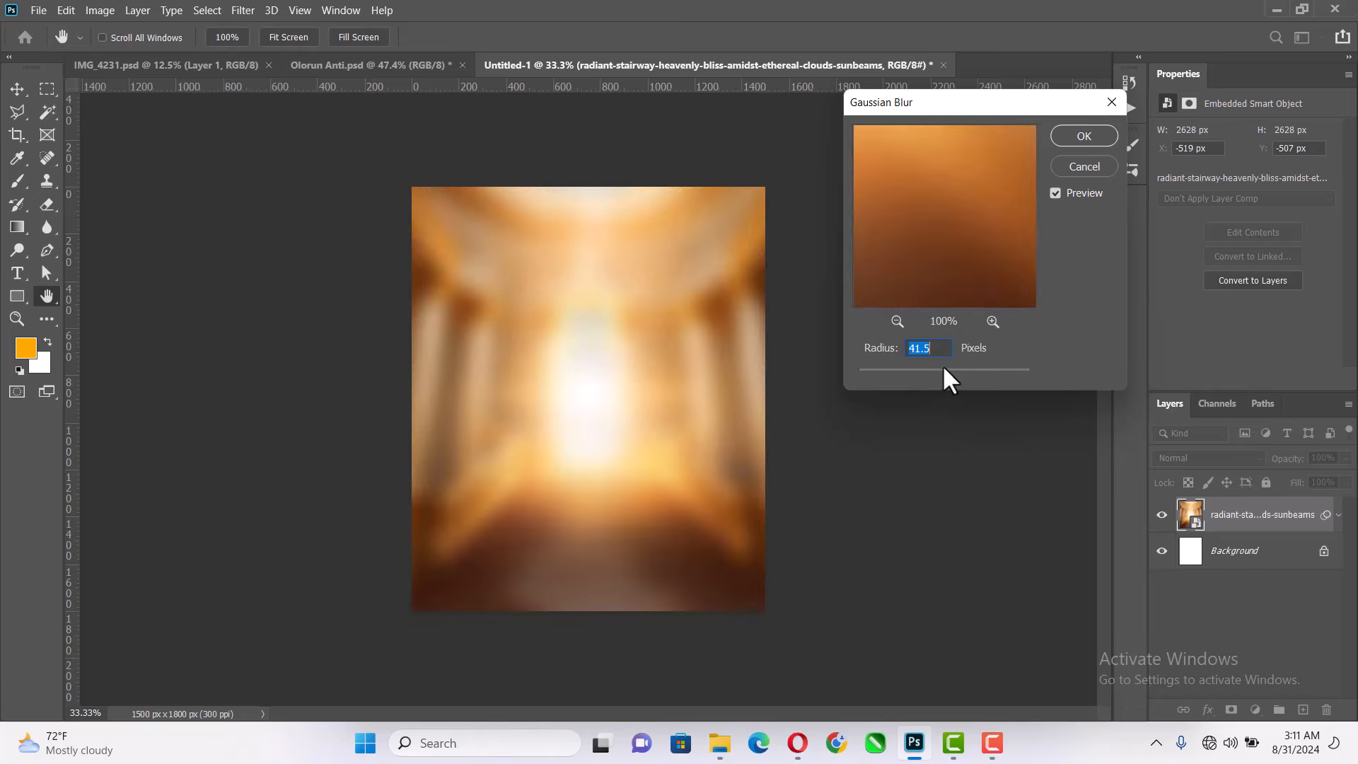
left_click(1082, 150)
- Apply the Camera Raw Filter to the radiant-stairway layer with Contrast +20 and Blacks -13, and collapse its smart filter list
left_click(248, 11)
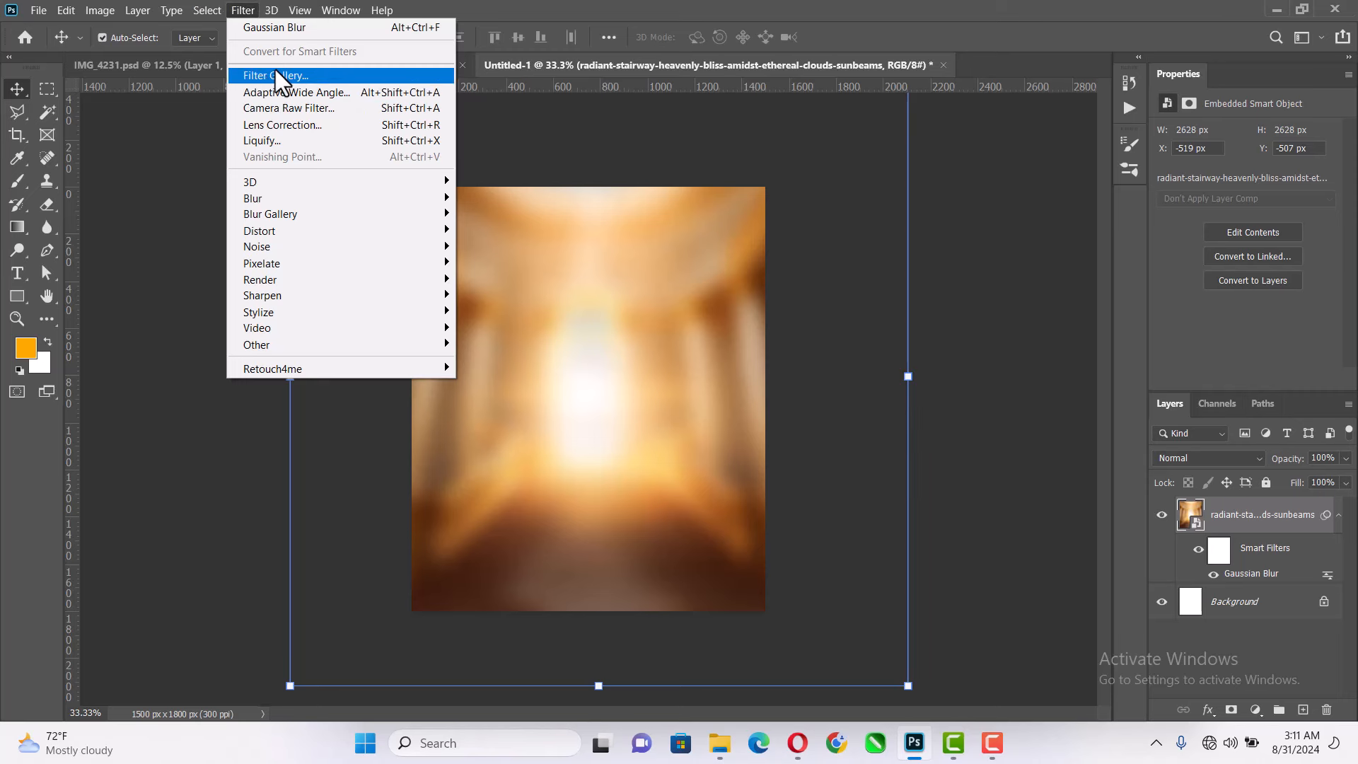
left_click(288, 105)
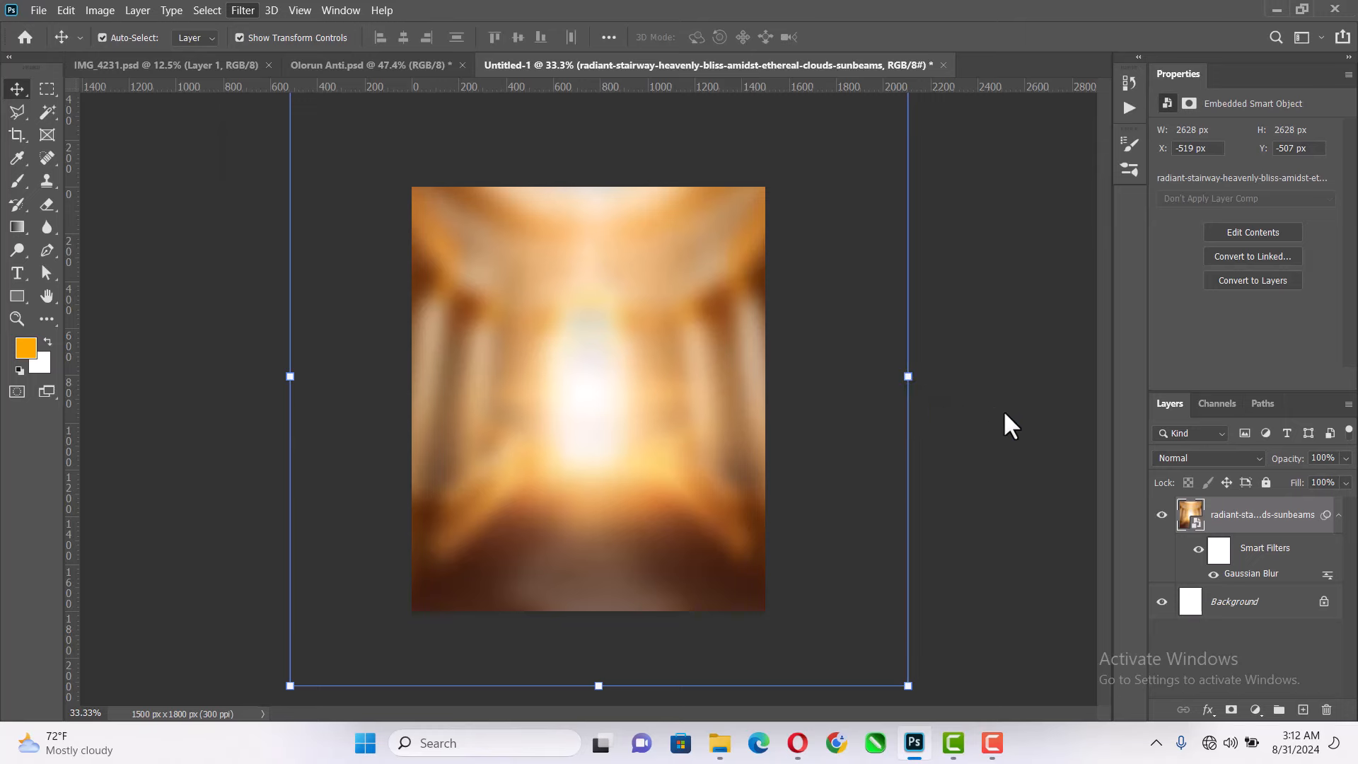
left_click_drag(918, 423, 936, 421)
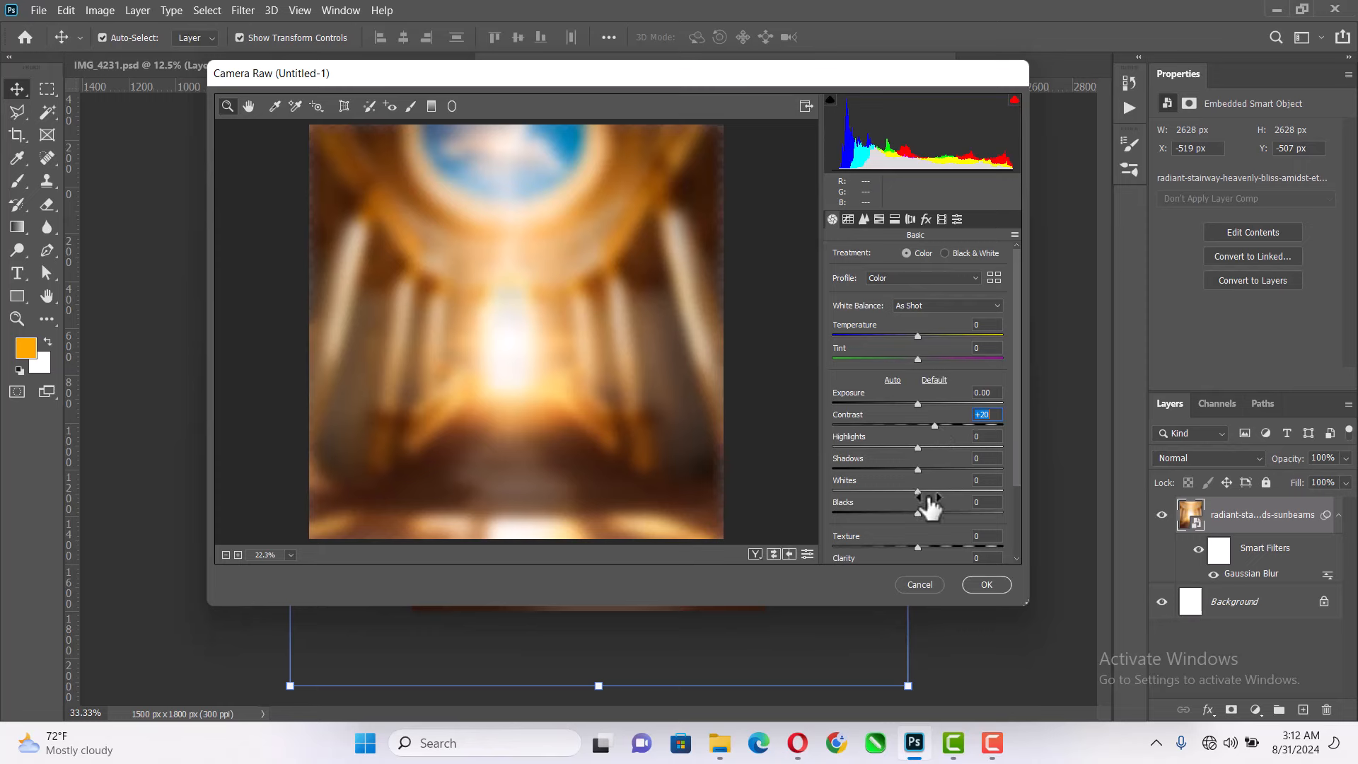
left_click_drag(918, 511, 907, 512)
left_click(987, 584)
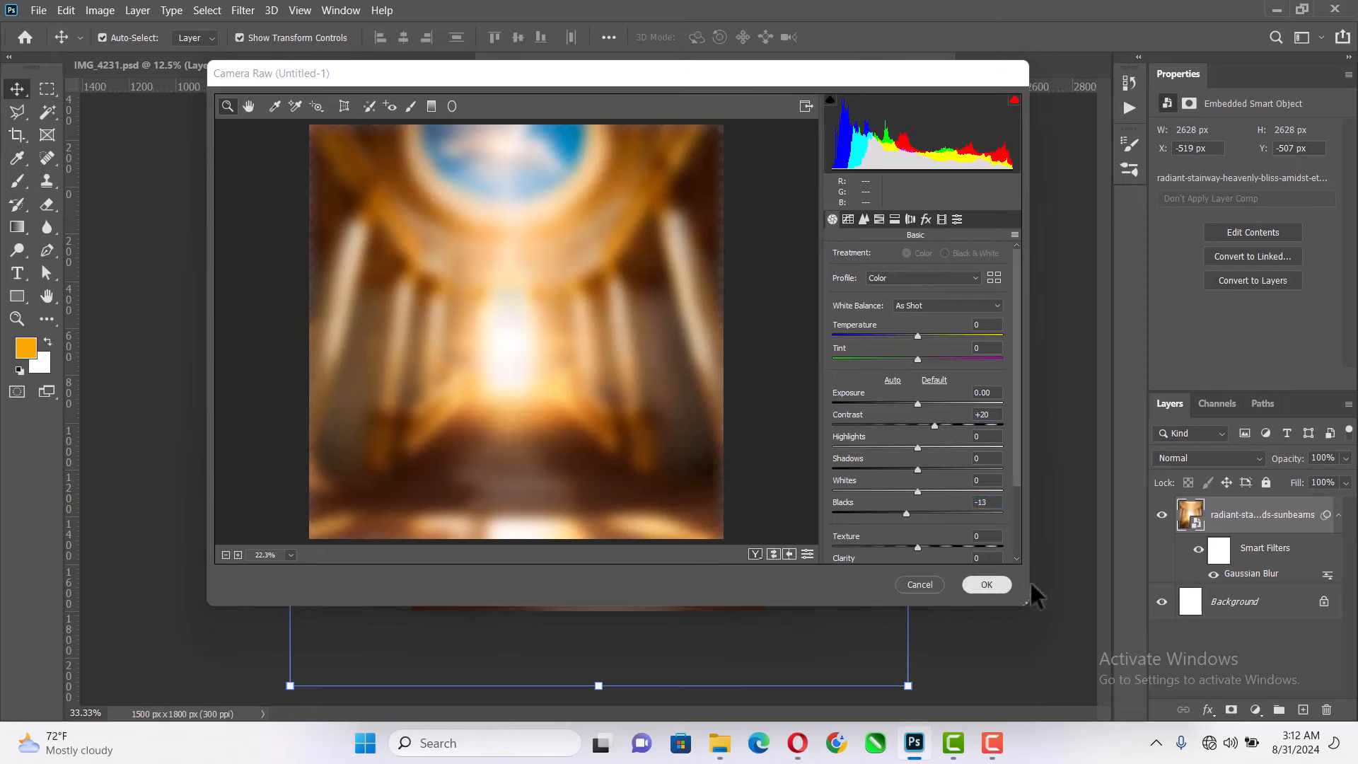
left_click(1339, 520)
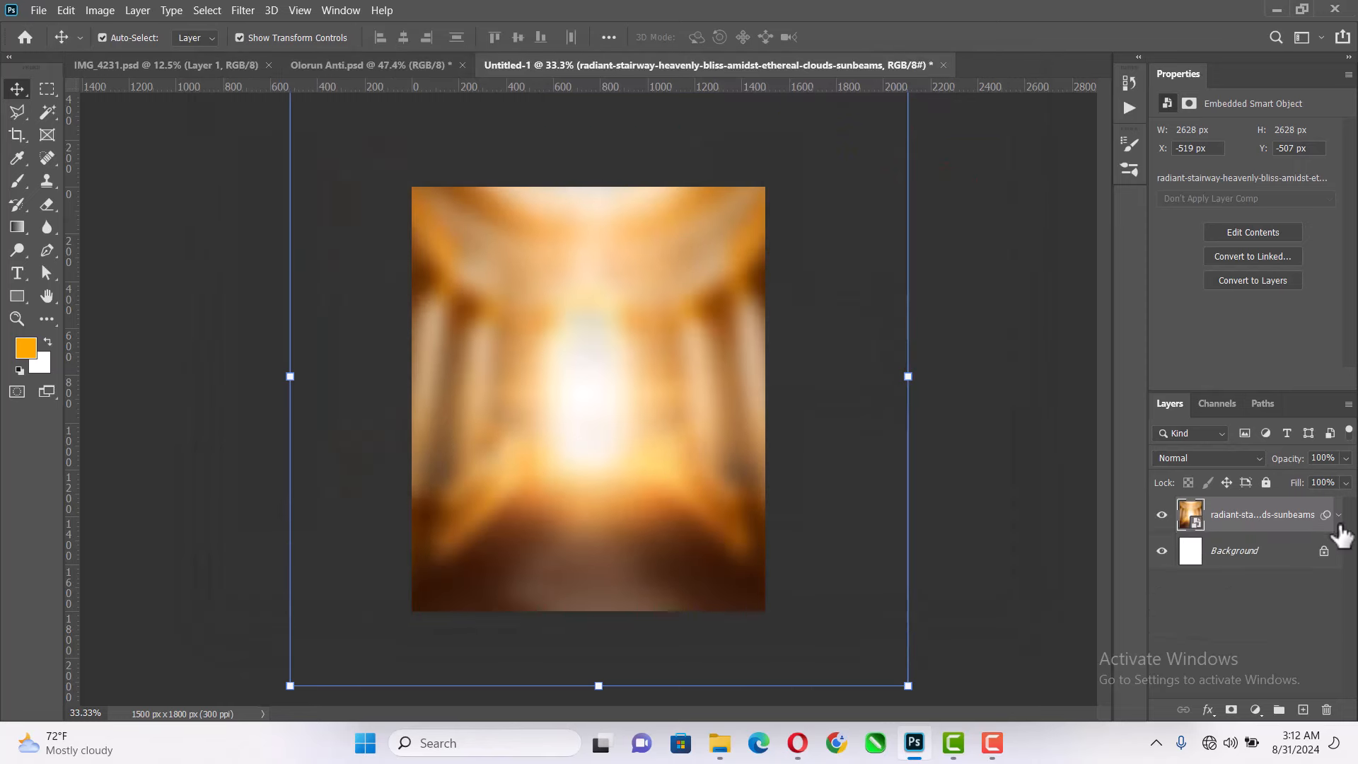
left_click(998, 460)
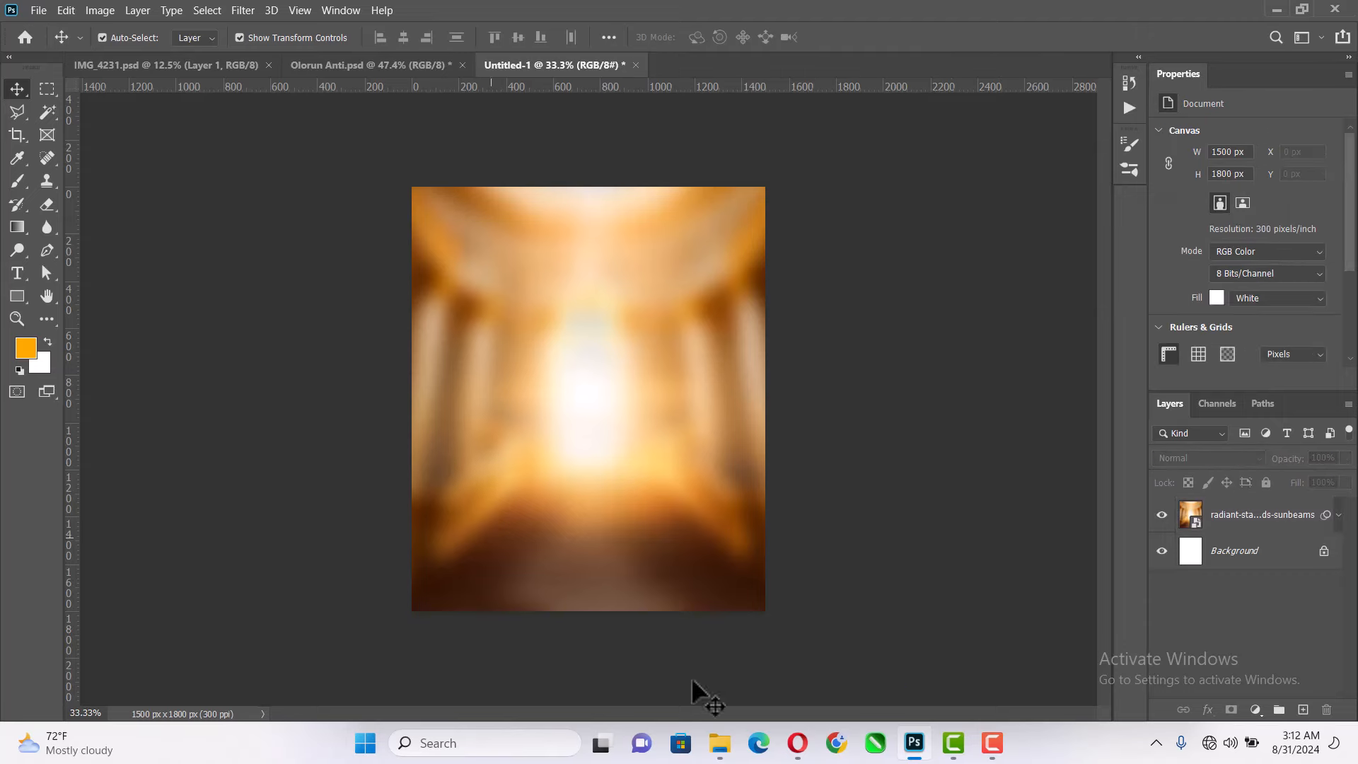
- Place the majestic-stairway image from the VD folder over the blurred background, centred and scaled to about 5.9%
left_click(720, 743)
left_click(562, 550)
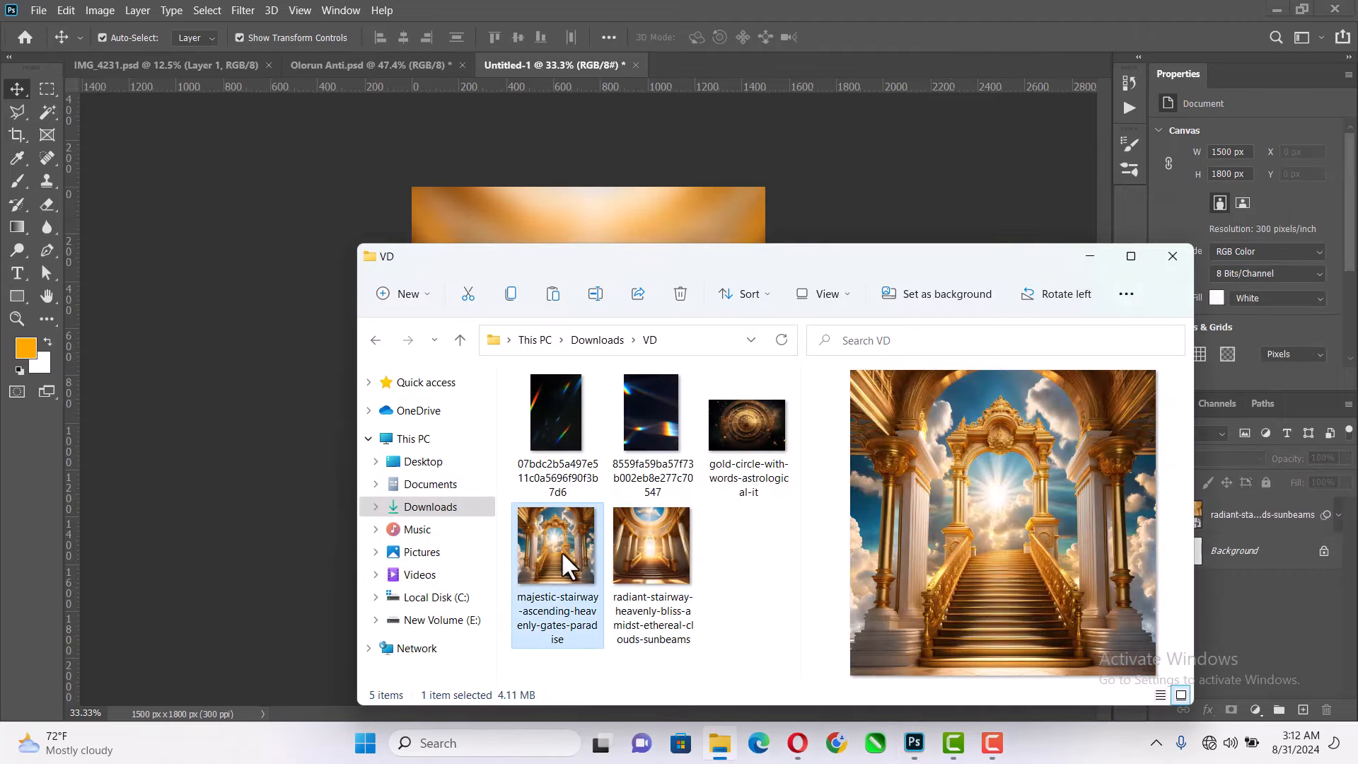
left_click_drag(561, 550, 589, 222)
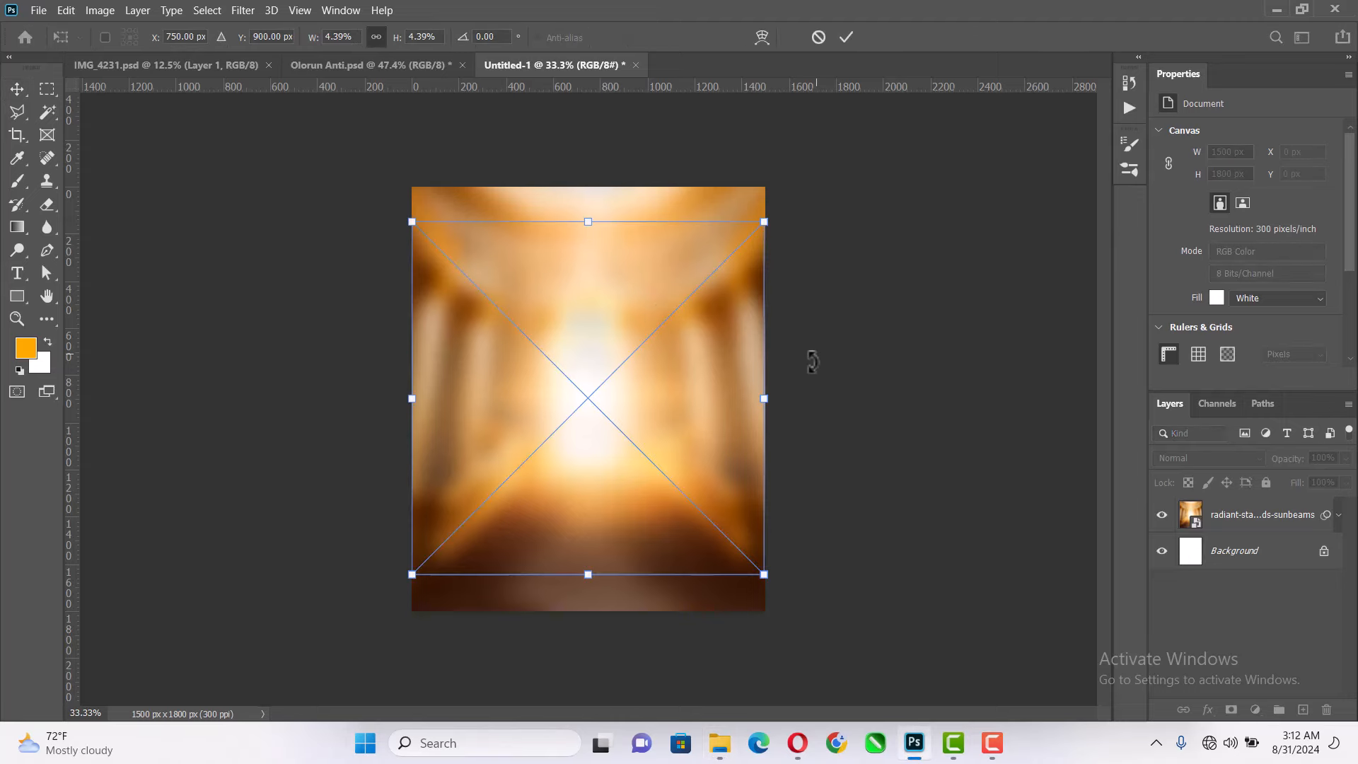
left_click_drag(772, 397, 822, 380)
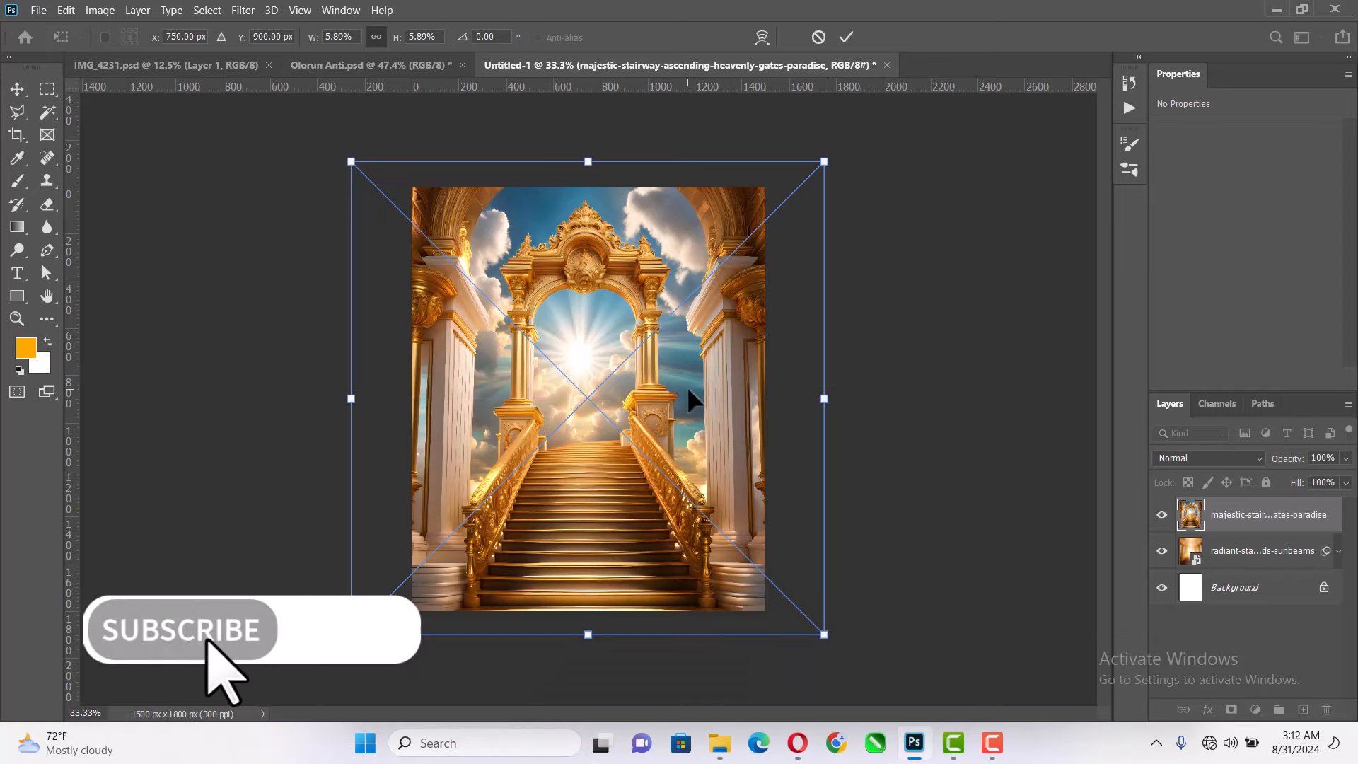
left_click(847, 37)
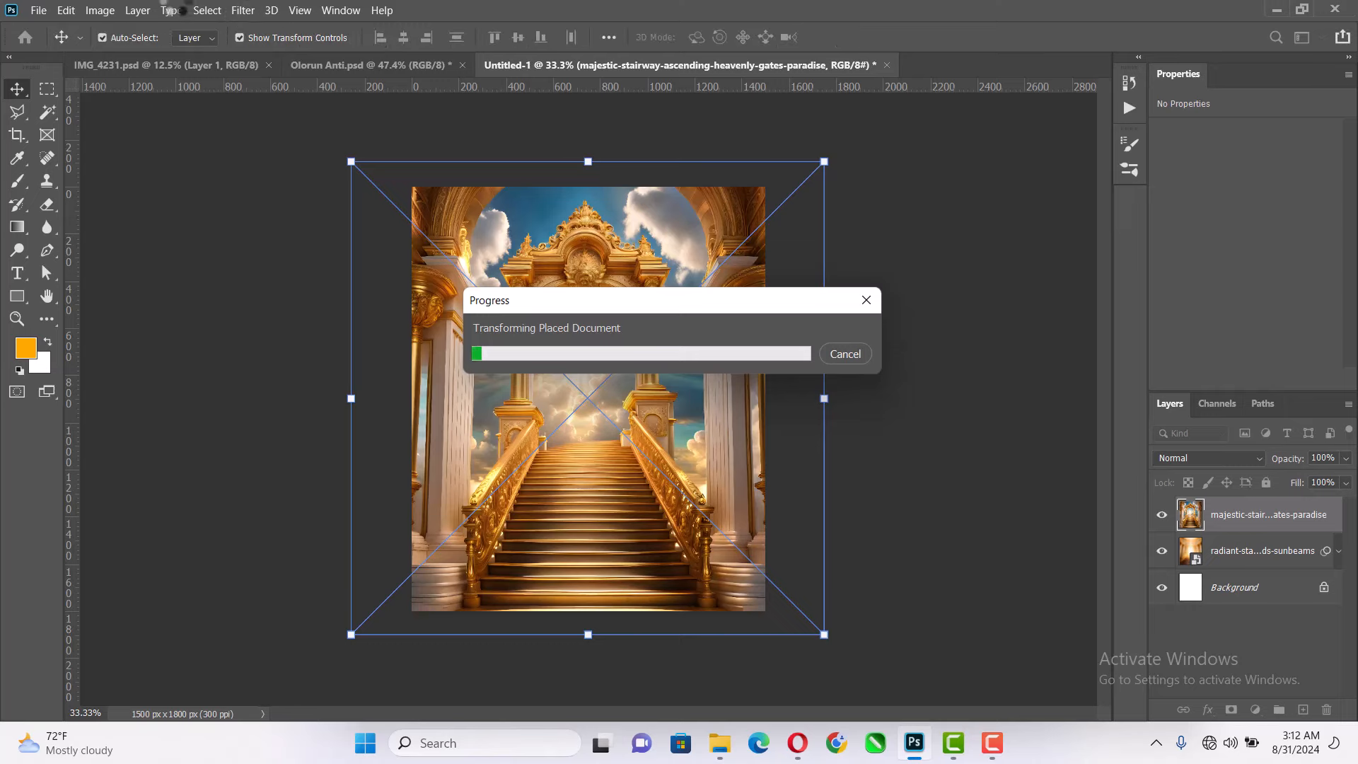
- Convert the majestic-stairway layer to grayscale with a Black & White adjustment using the Default preset
left_click(100, 12)
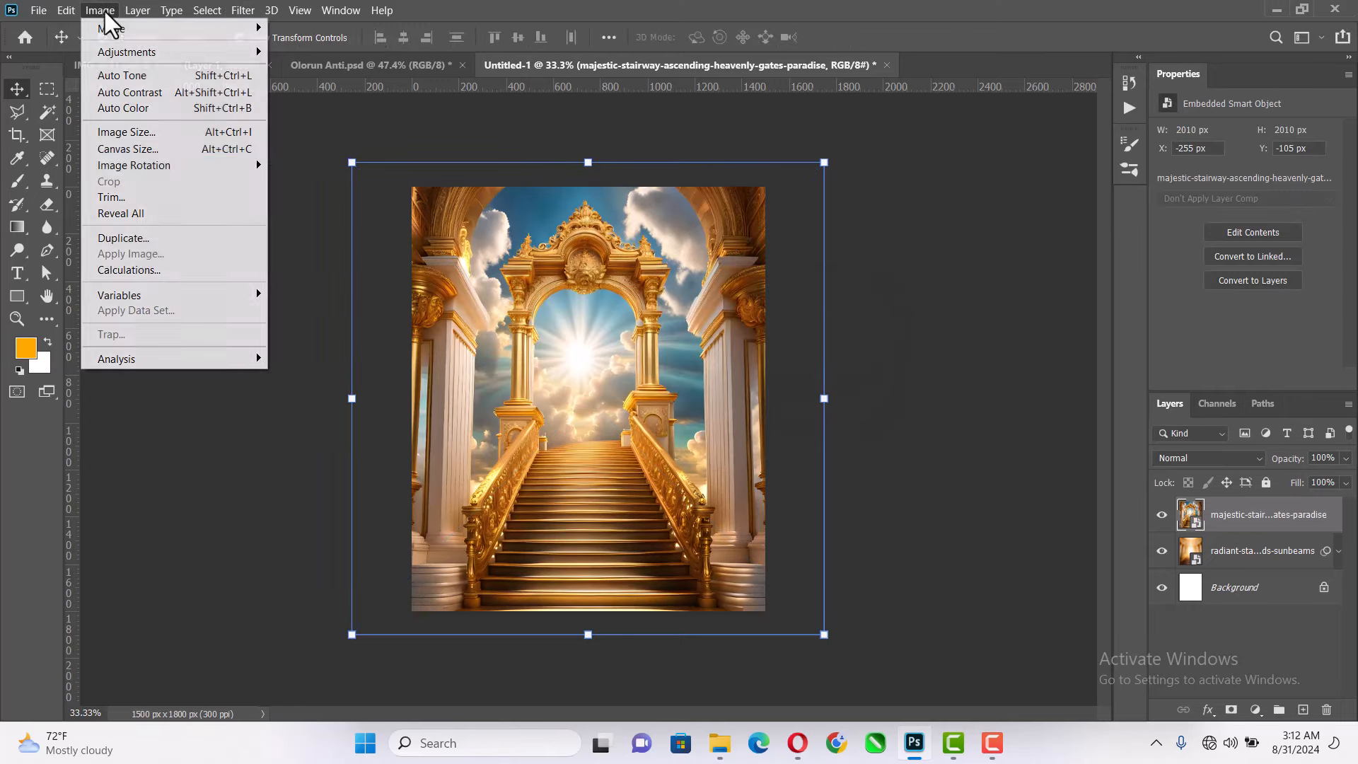
mouse_move(182, 53)
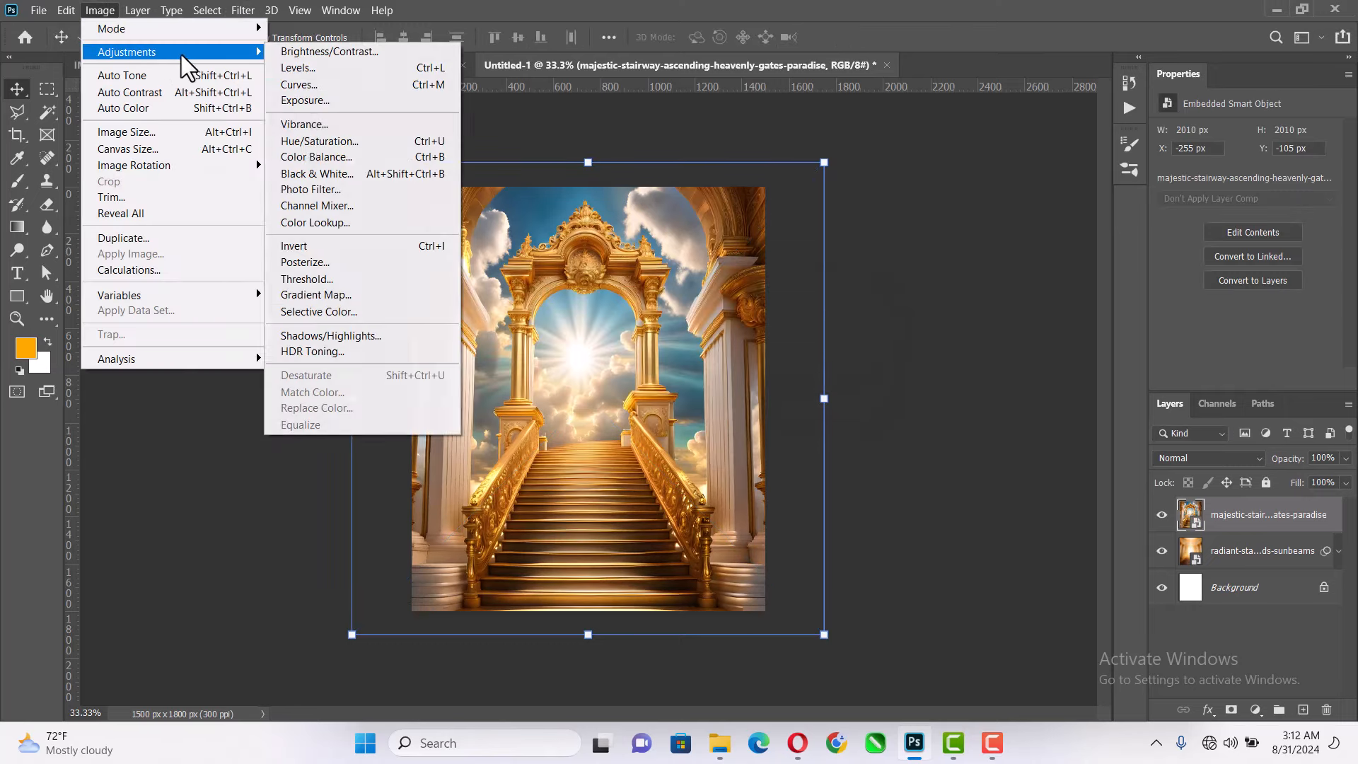
left_click(309, 170)
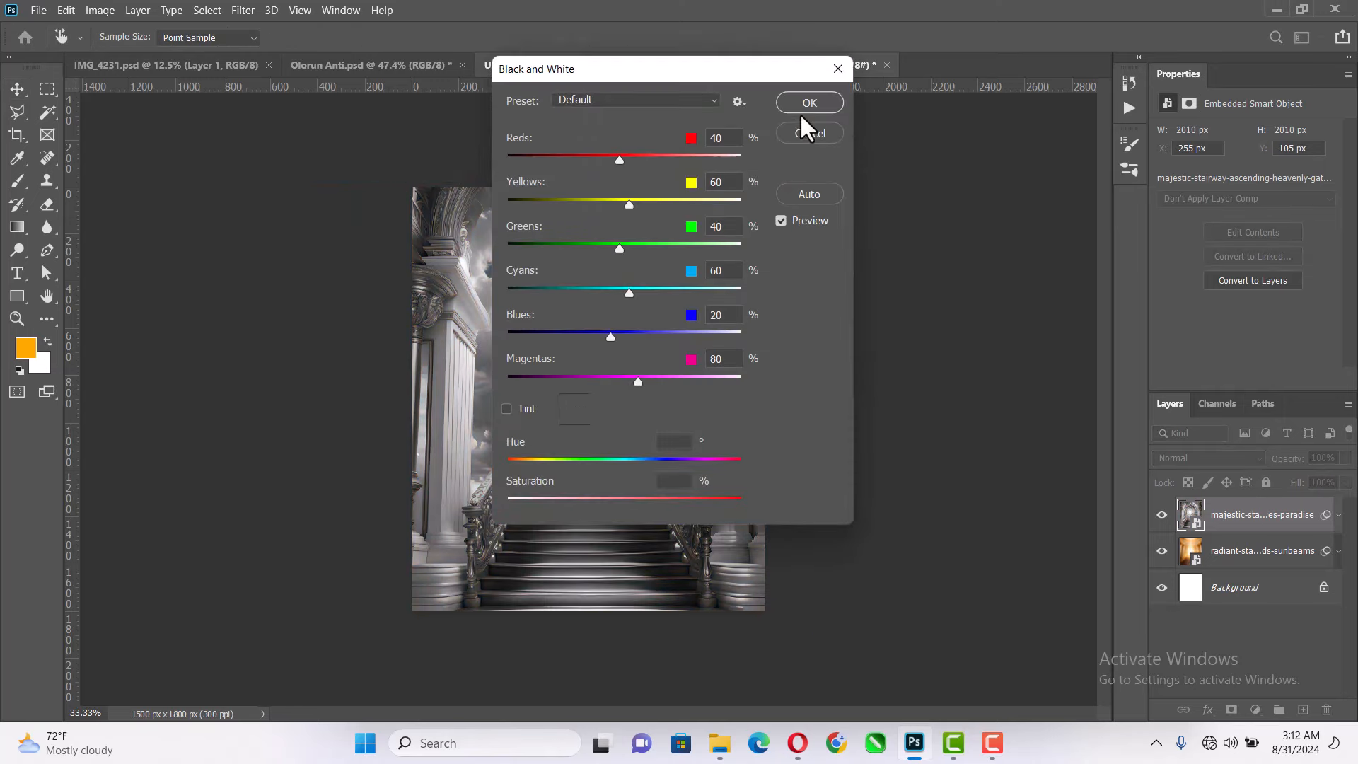
left_click(810, 103)
- Set the majestic-stairway layer's blend mode to Soft Light and collapse its smart filter list
left_click(1202, 459)
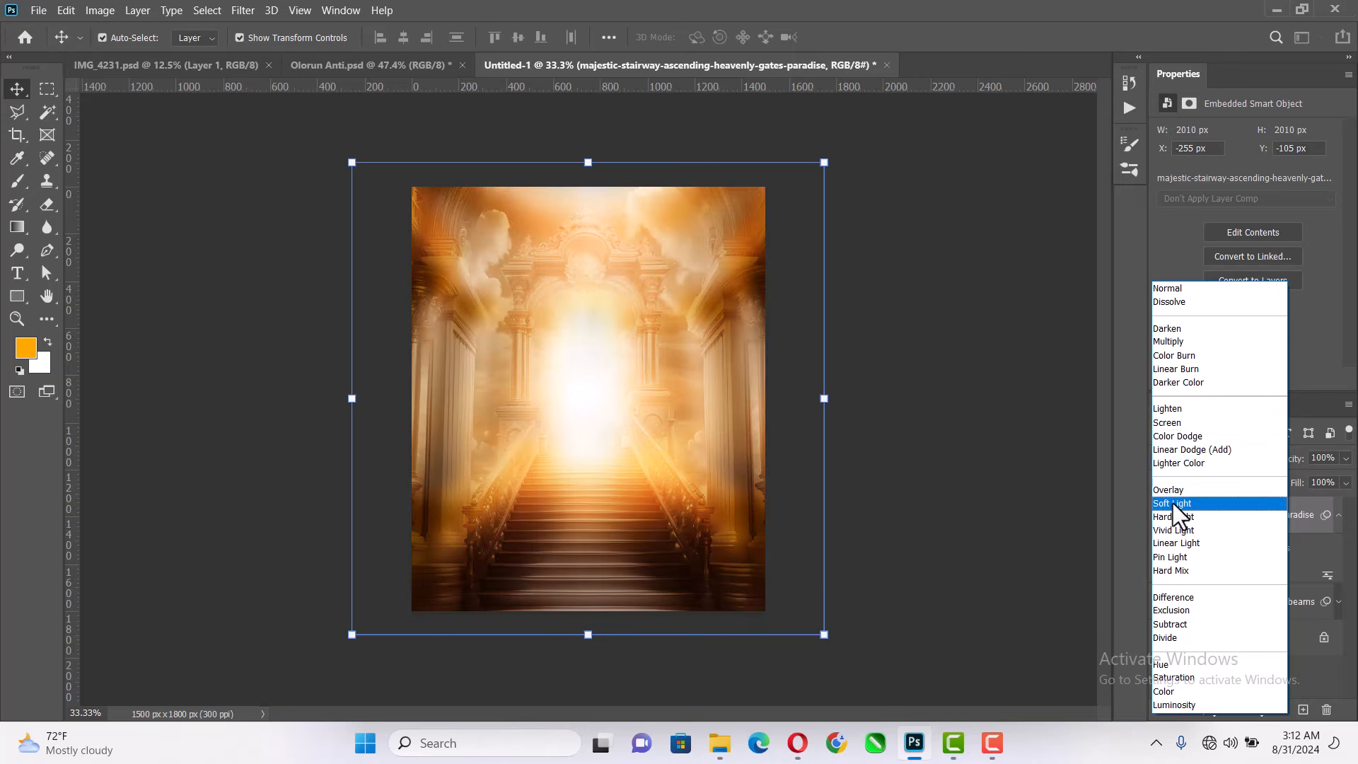
left_click(1173, 503)
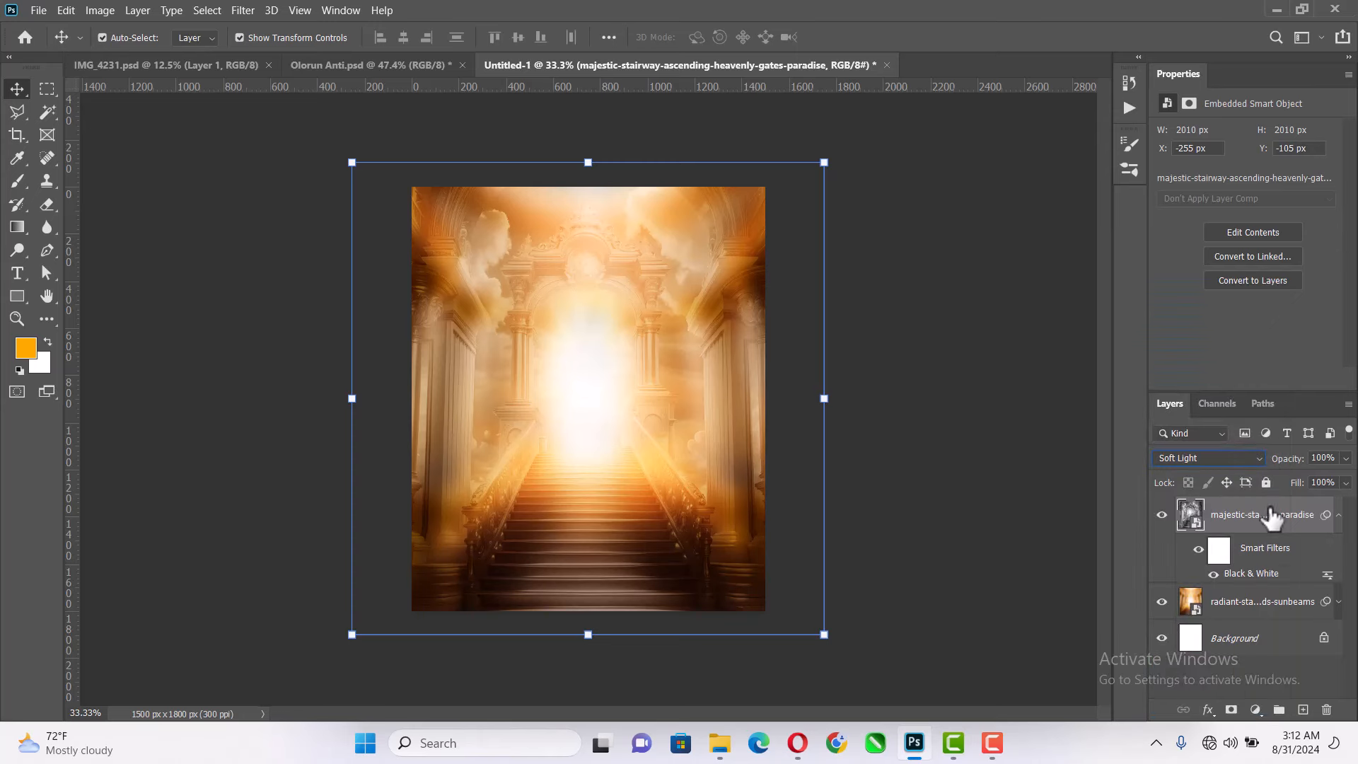
left_click(1338, 515)
left_click(969, 453)
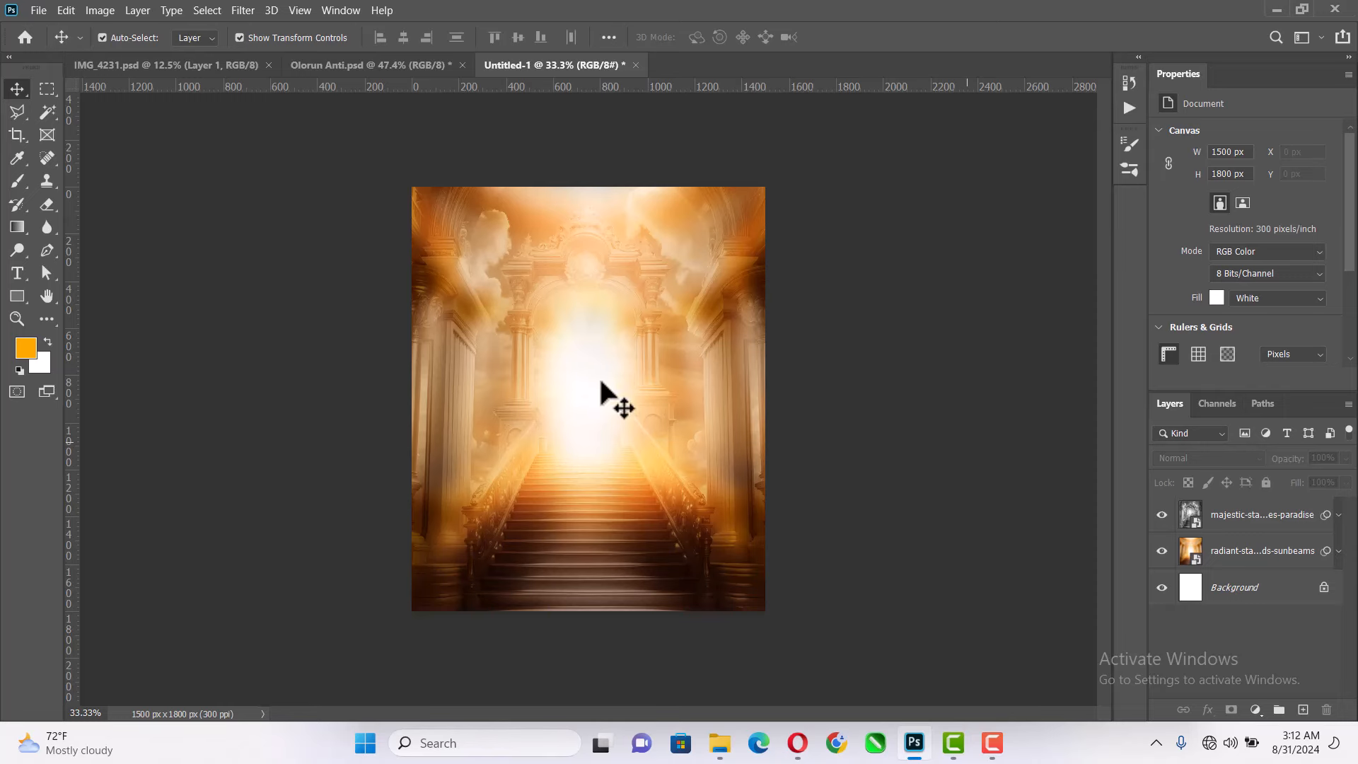
- Place the gold-circle-with-words-astrological image from the VD folder above the majestic-stairway layer, keeping its fitted size and centred position
scroll(584, 375, "up", 1, "alt")
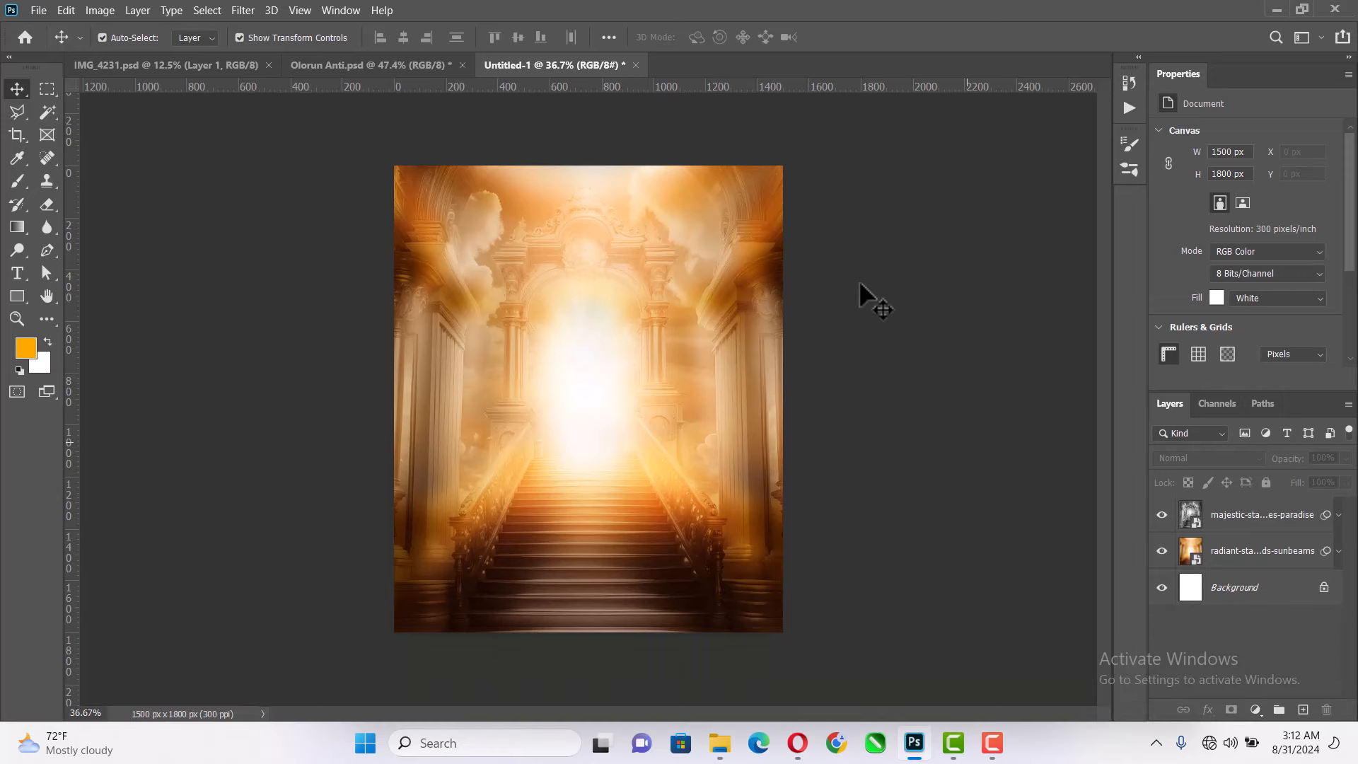
left_click(711, 348)
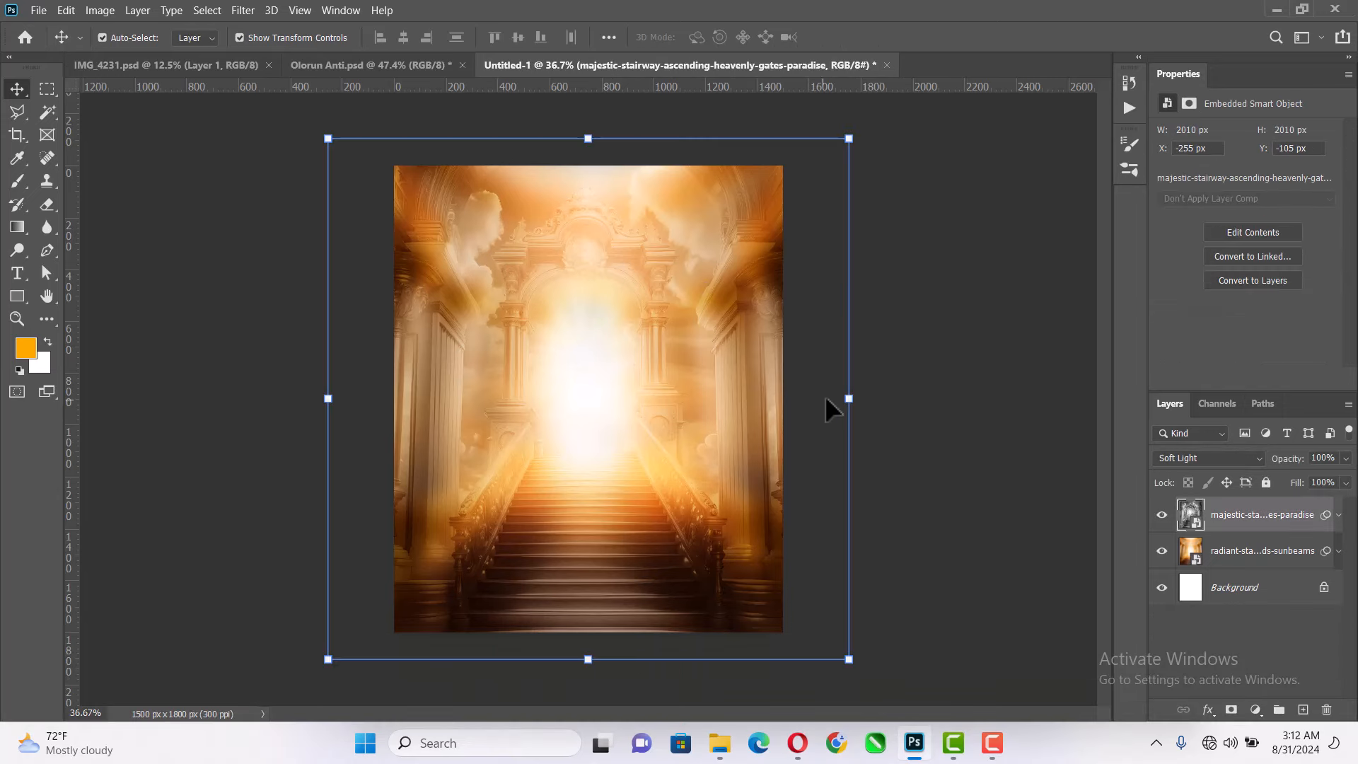
left_click(919, 367)
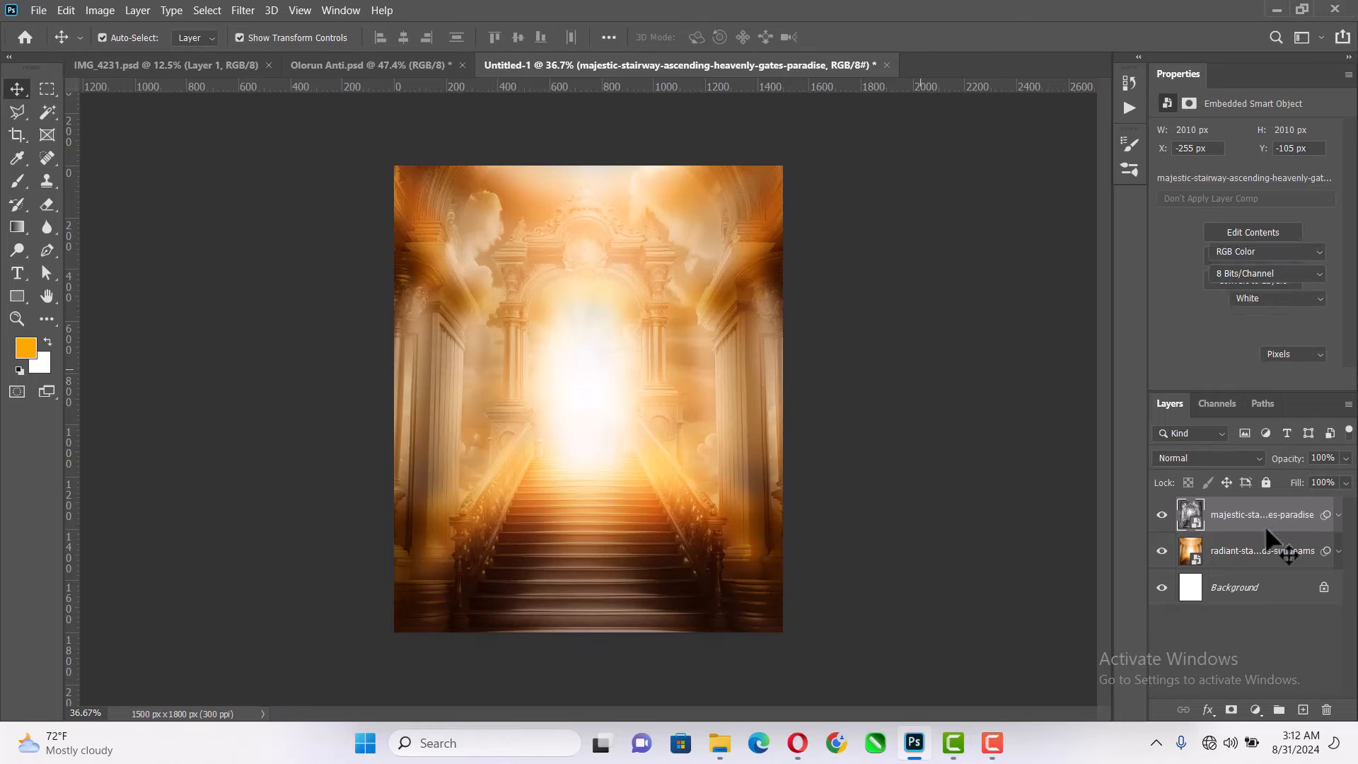
left_click(1259, 525)
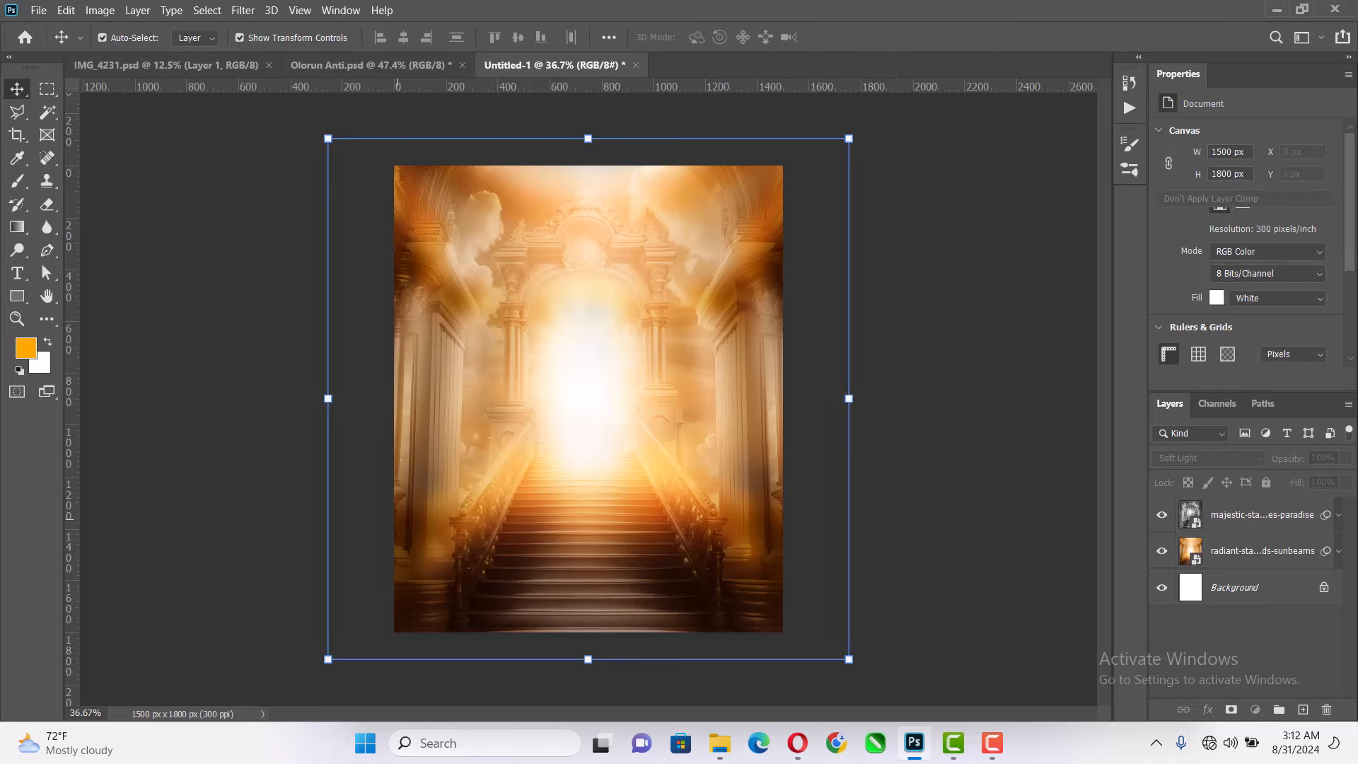
left_click(720, 743)
left_click(749, 435)
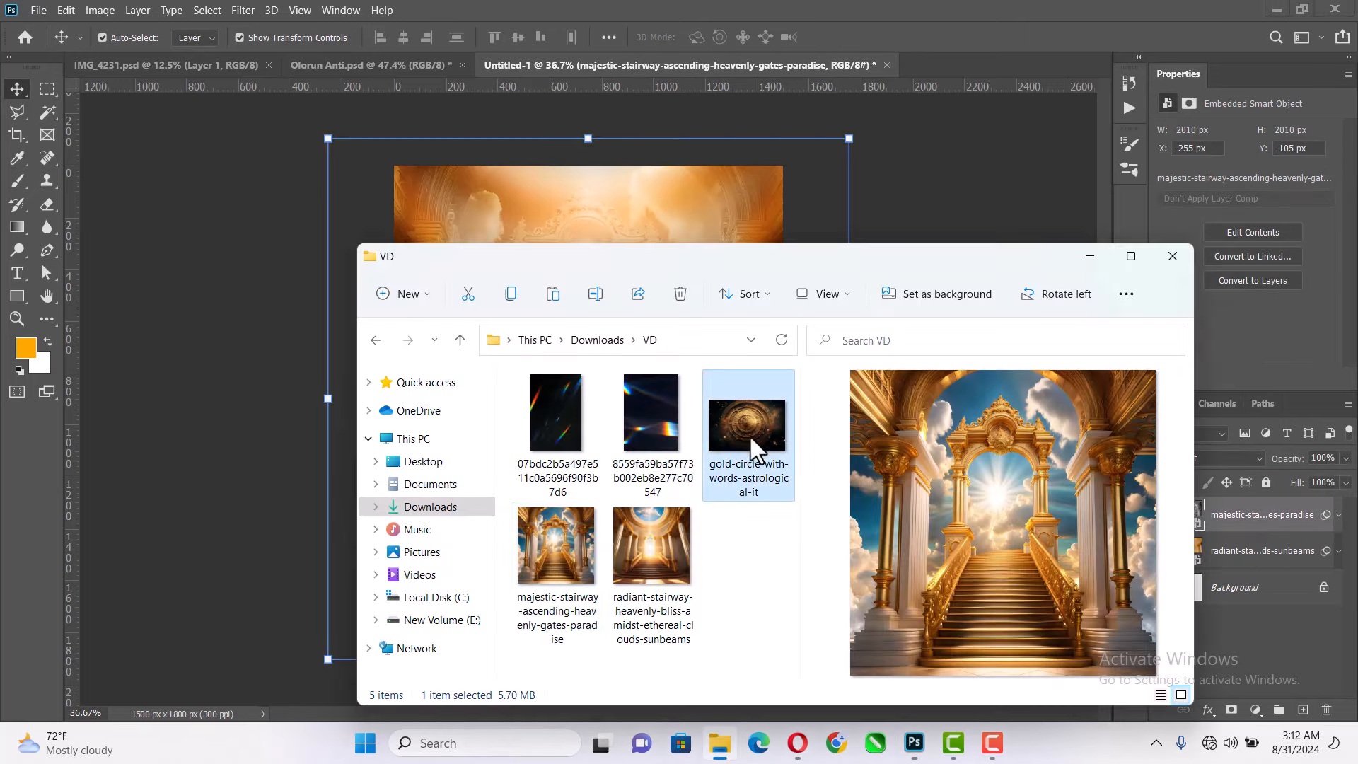
left_click_drag(708, 322, 673, 225)
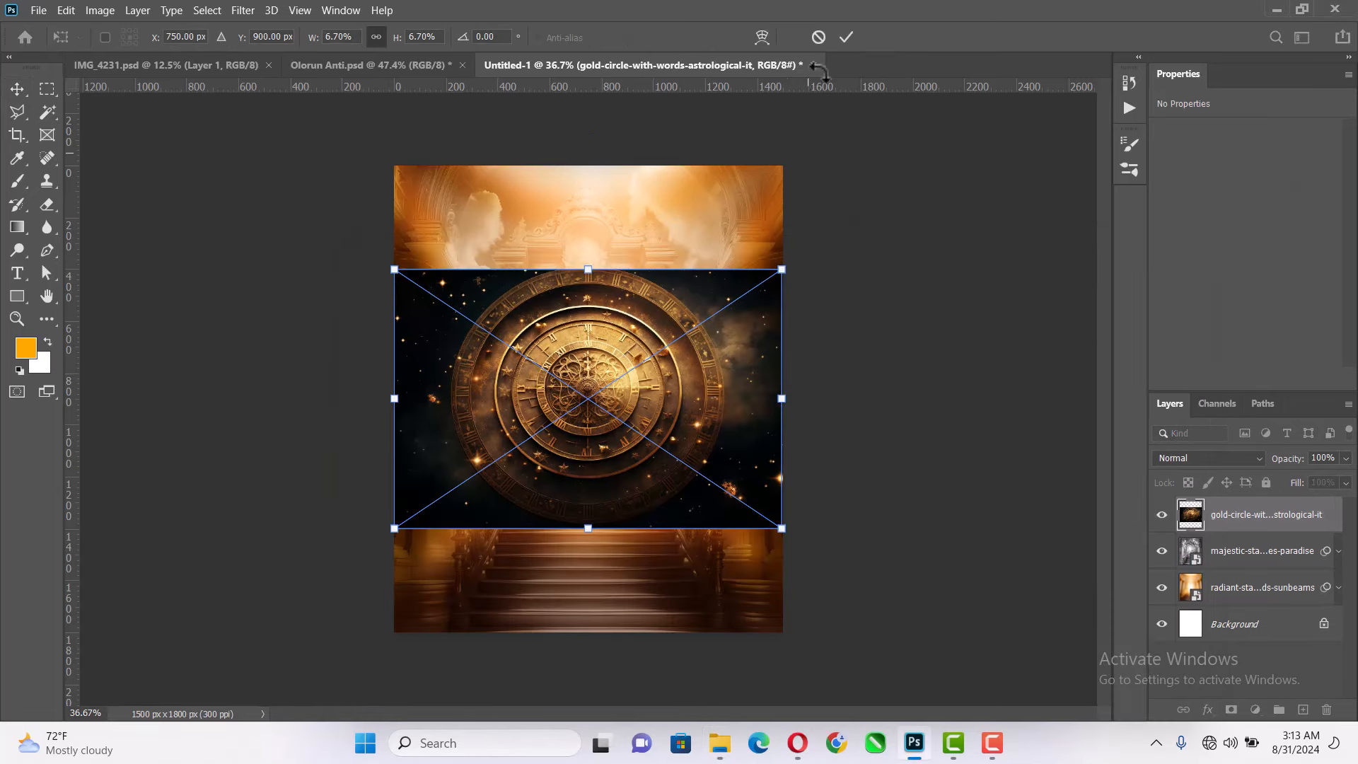
key("Return")
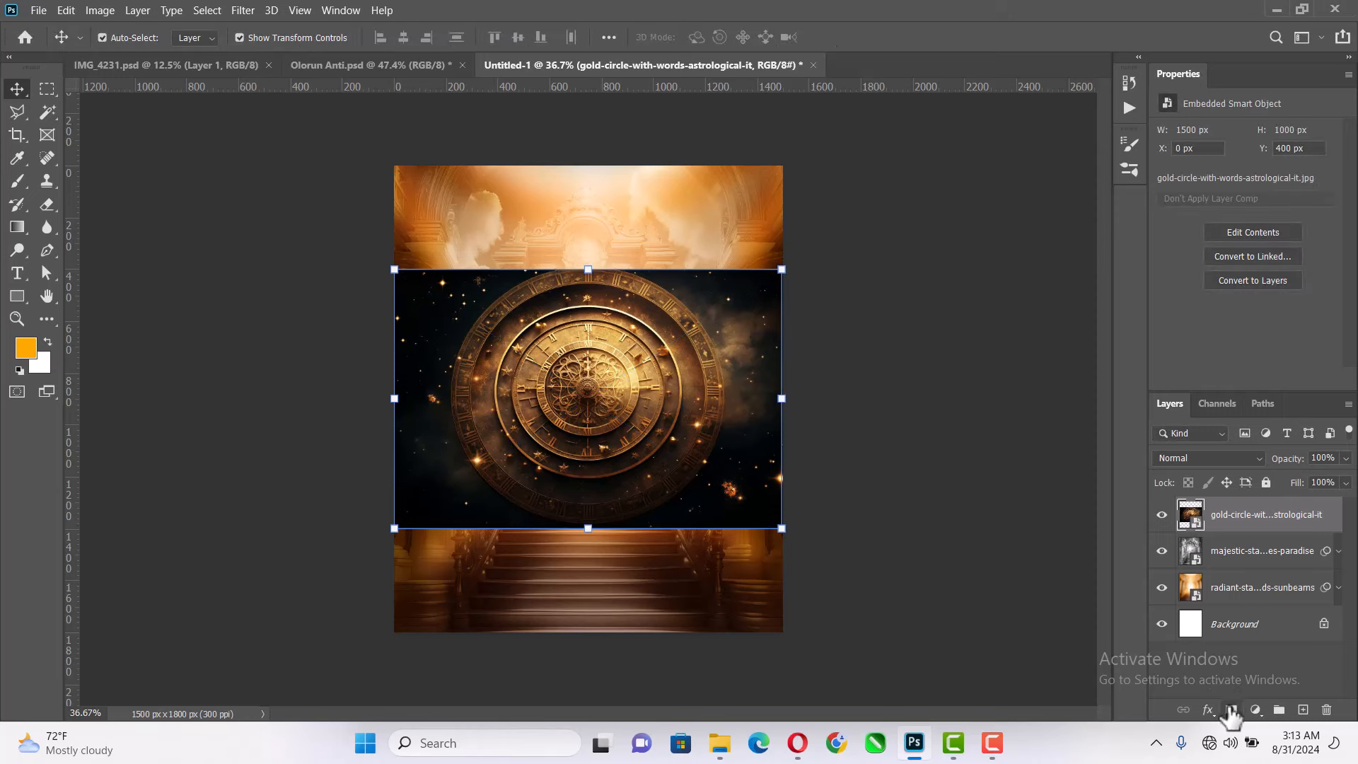
- Add a layer mask to the gold-circle layer and paint out its dark outer edges with a soft black brush of about 400 px
left_click(1231, 710)
key("b")
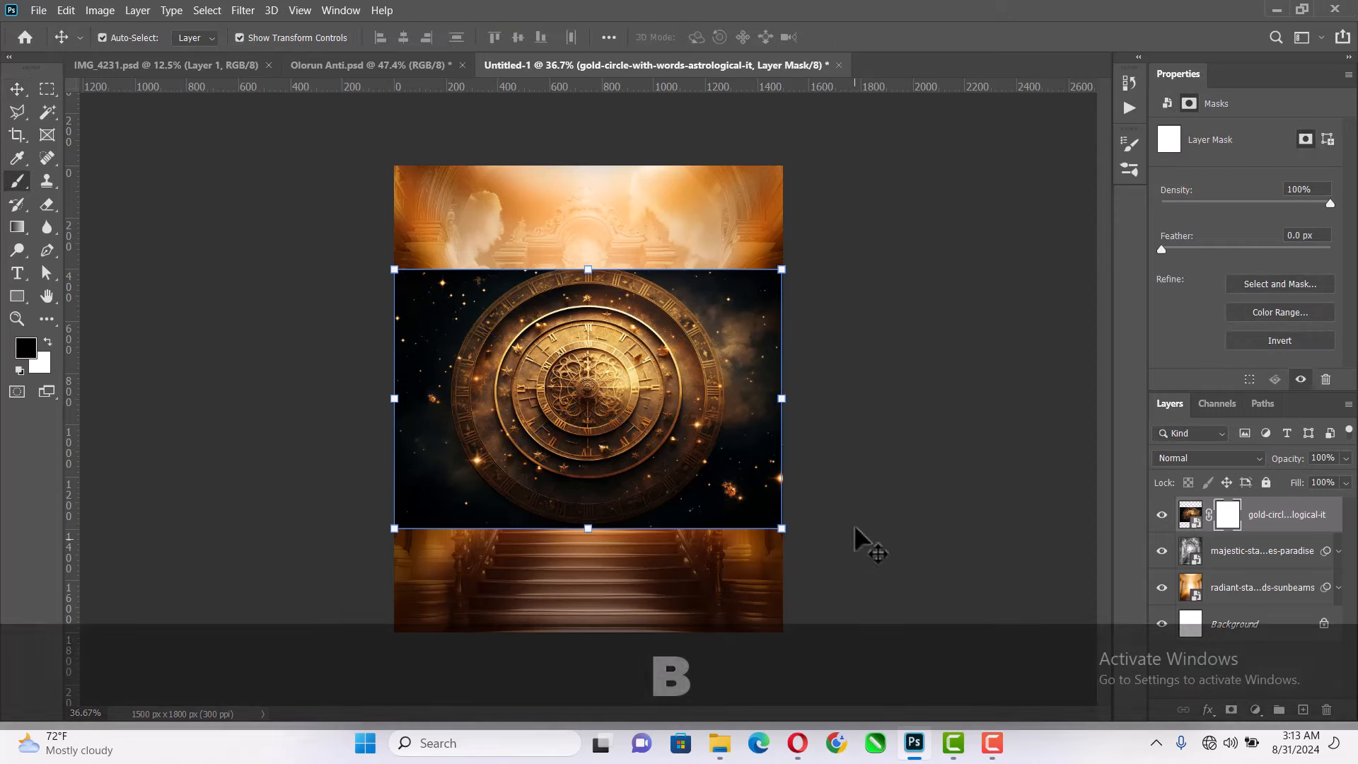
key("bracketleft")
key("bracketleft")
key("bracketleft")
key("bracketleft")
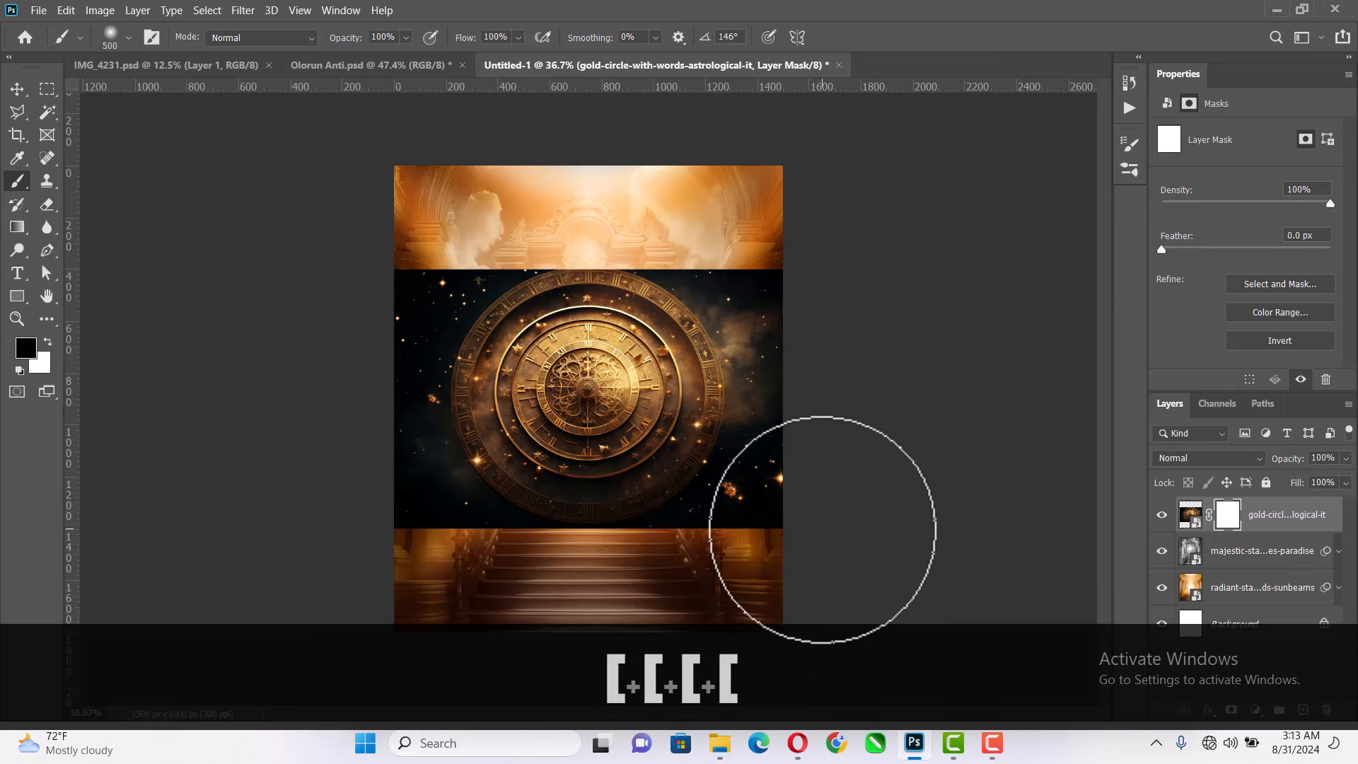
mouse_move(804, 509)
left_mouse_down()
mouse_move(805, 465)
mouse_move(806, 280)
mouse_move(782, 243)
left_mouse_up()
mouse_move(469, 236)
left_mouse_down()
mouse_move(375, 242)
mouse_move(518, 214)
mouse_move(771, 216)
mouse_move(764, 233)
mouse_move(375, 272)
mouse_move(361, 543)
mouse_move(877, 543)
mouse_move(462, 556)
mouse_move(435, 508)
mouse_move(420, 512)
mouse_move(421, 480)
mouse_move(416, 504)
mouse_move(436, 314)
mouse_move(463, 258)
mouse_move(767, 252)
mouse_move(729, 263)
mouse_move(749, 339)
mouse_move(742, 561)
left_mouse_up()
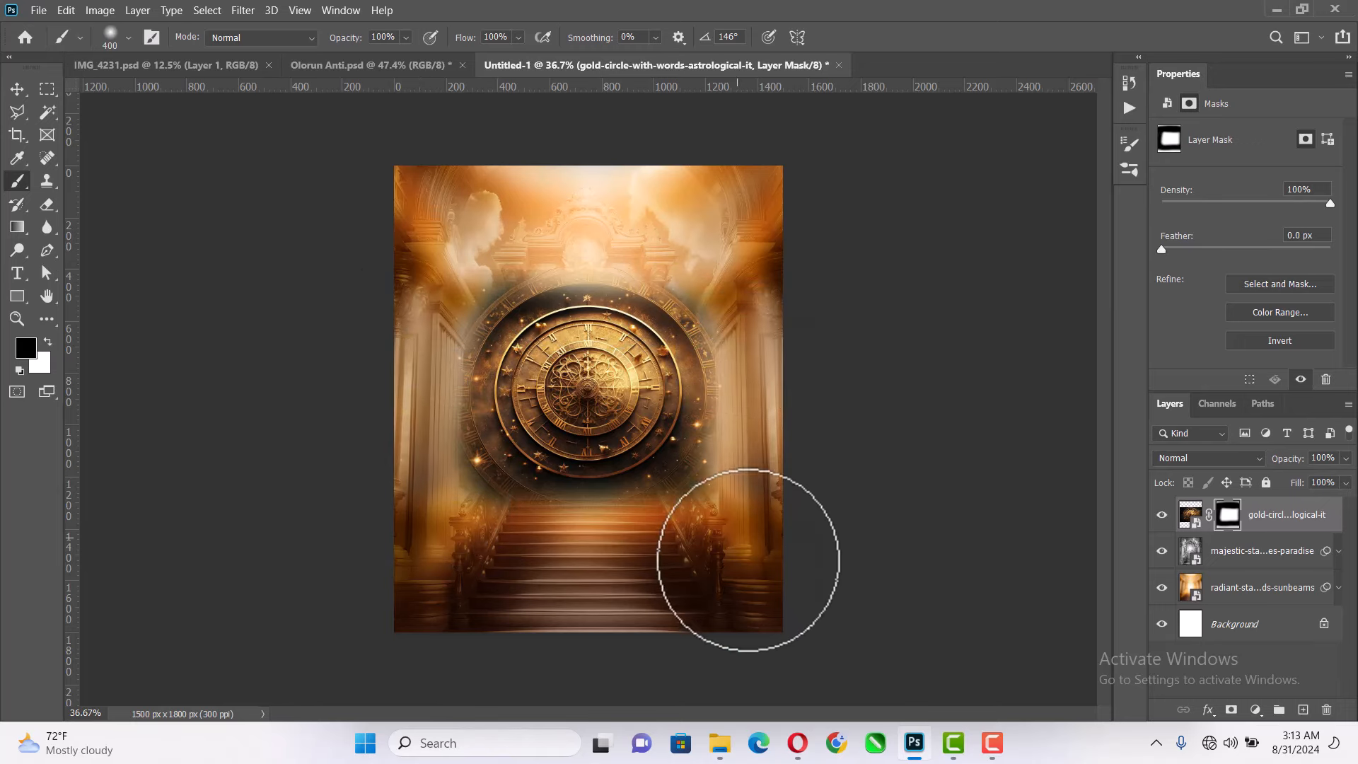
- Set the gold-circle layer's blend mode to Screen and duplicate the layer
left_click(1206, 458)
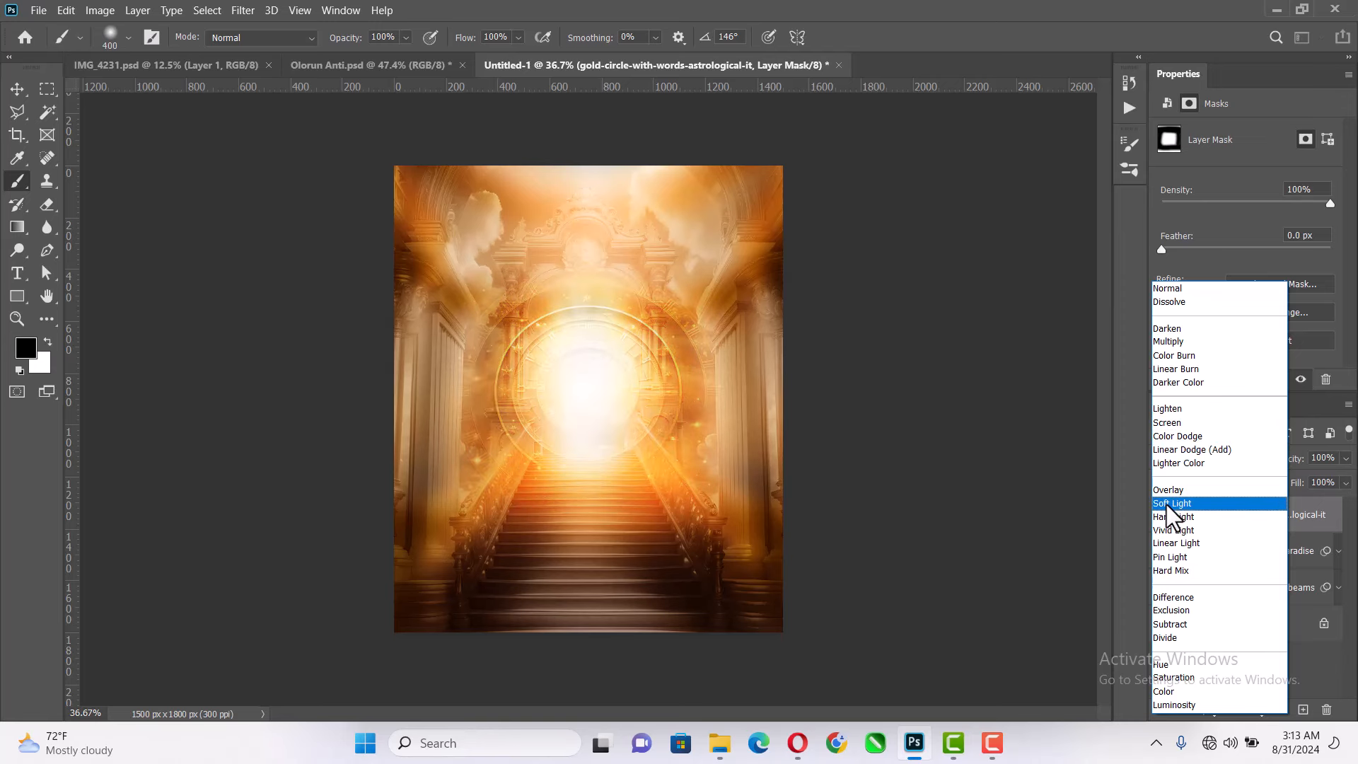
left_click(1167, 423)
key("ctrl+j")
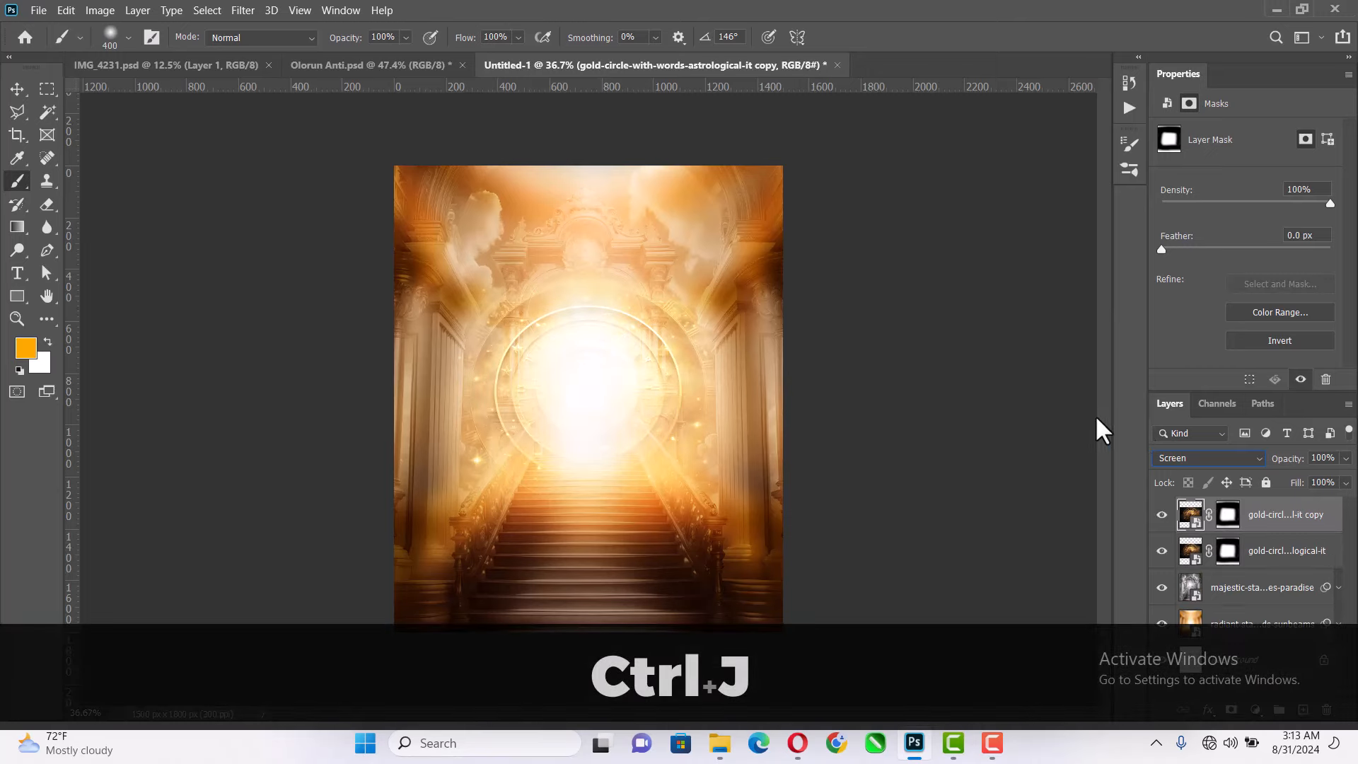
- Undo the duplication of the gold-circle layer and make that layer's image active instead of its mask
left_click(17, 89)
left_click(910, 363)
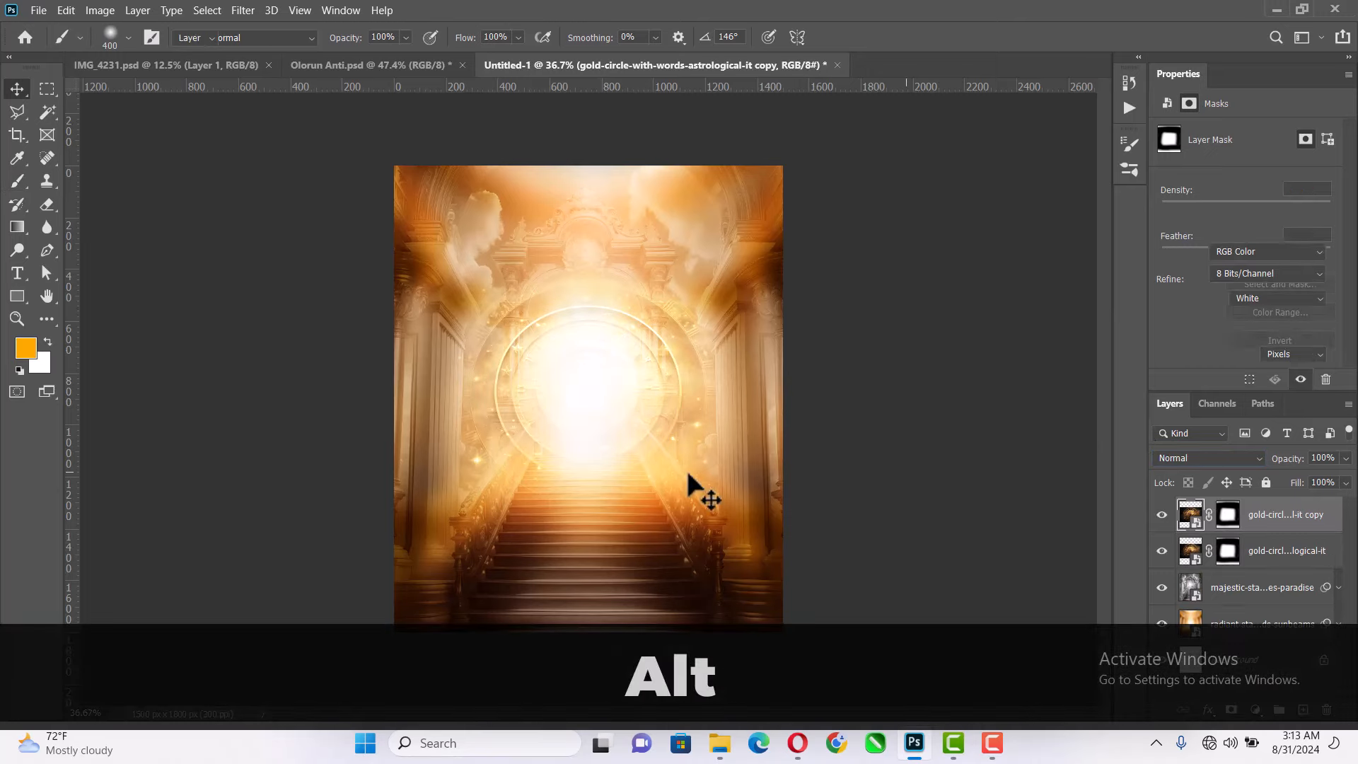
scroll(694, 486, "up", 2)
scroll(701, 403, "down", 2)
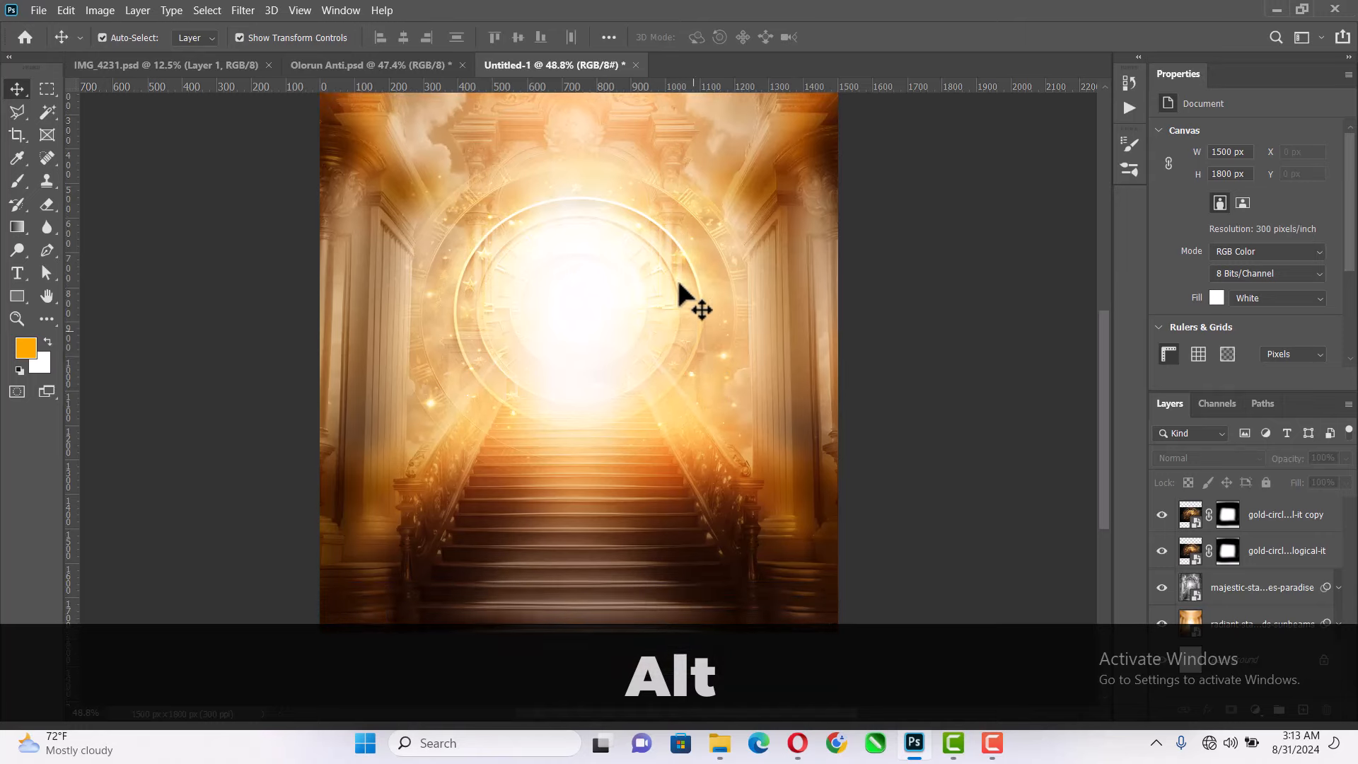
left_click(693, 290)
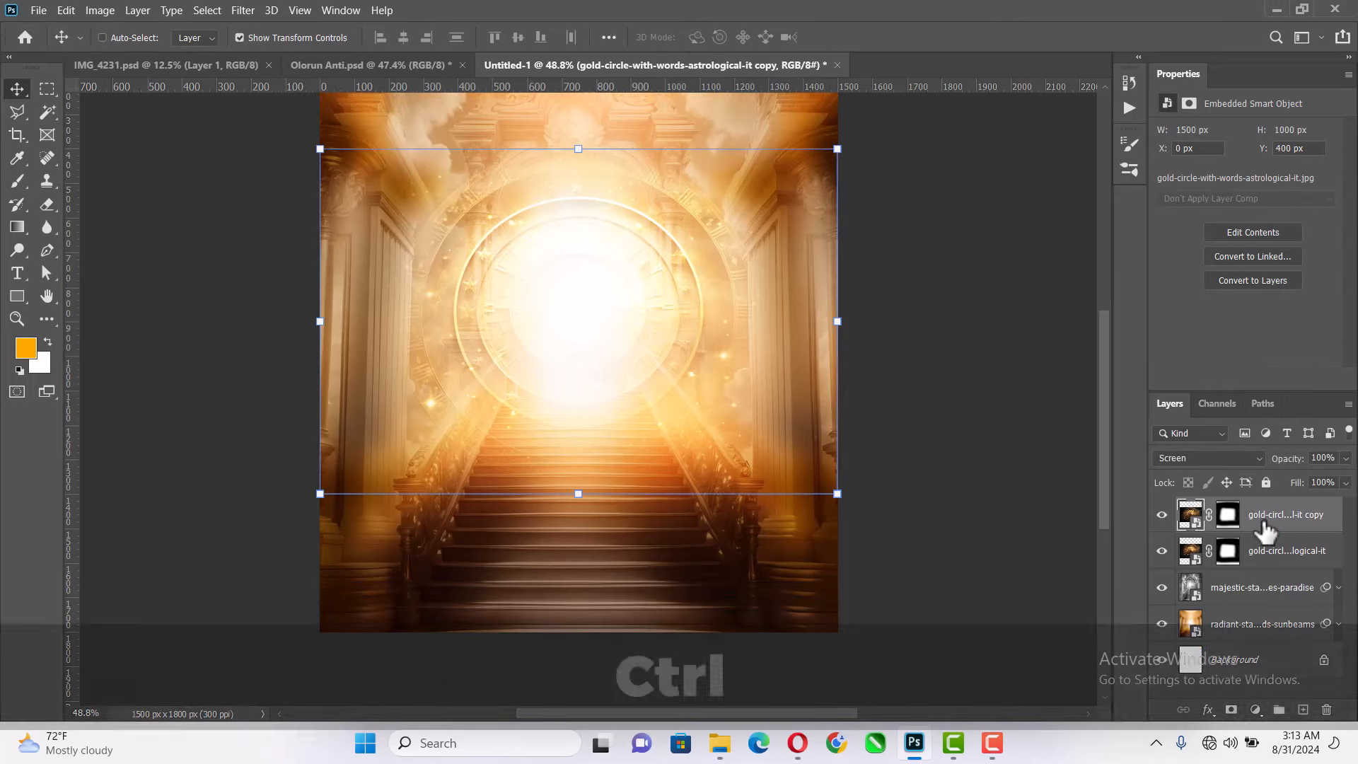
key("ctrl+z")
left_click_drag(1226, 536, 1196, 523)
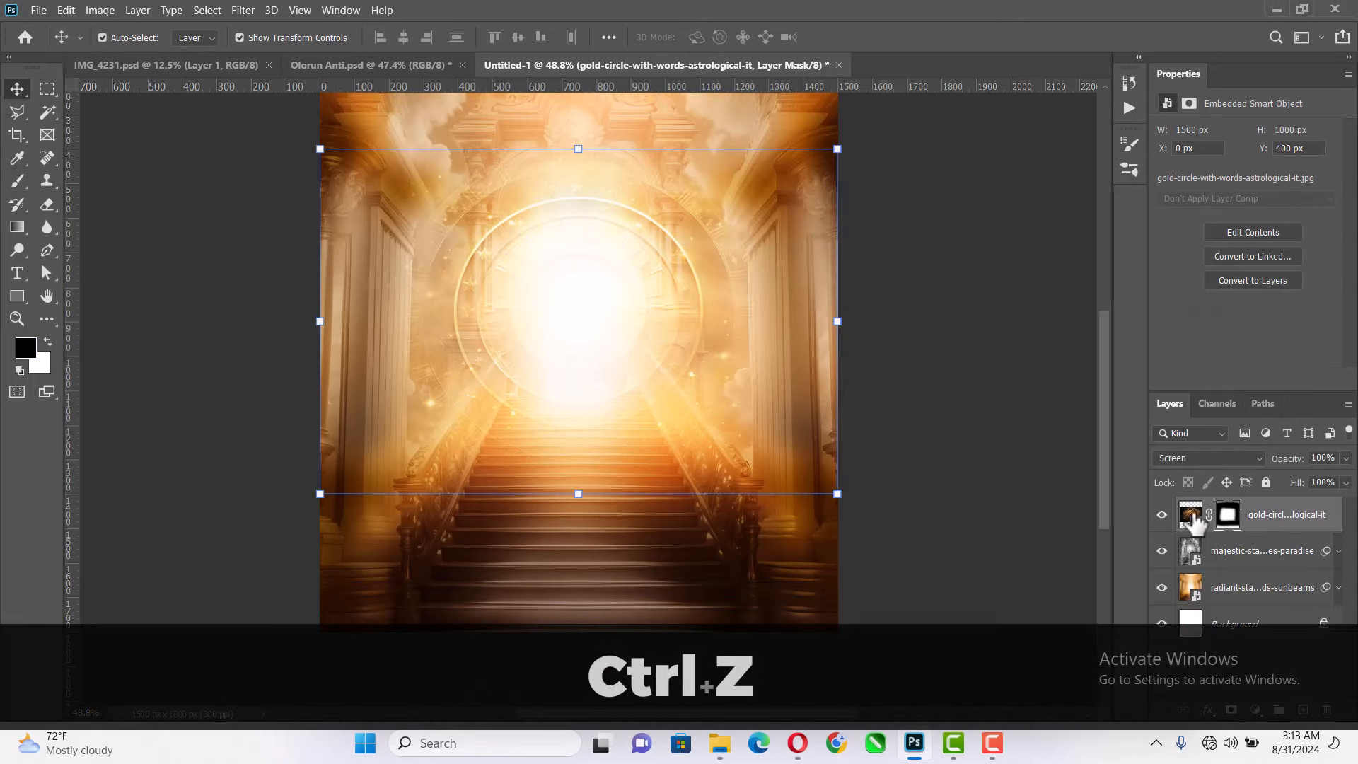
left_click(96, 9)
mouse_move(154, 56)
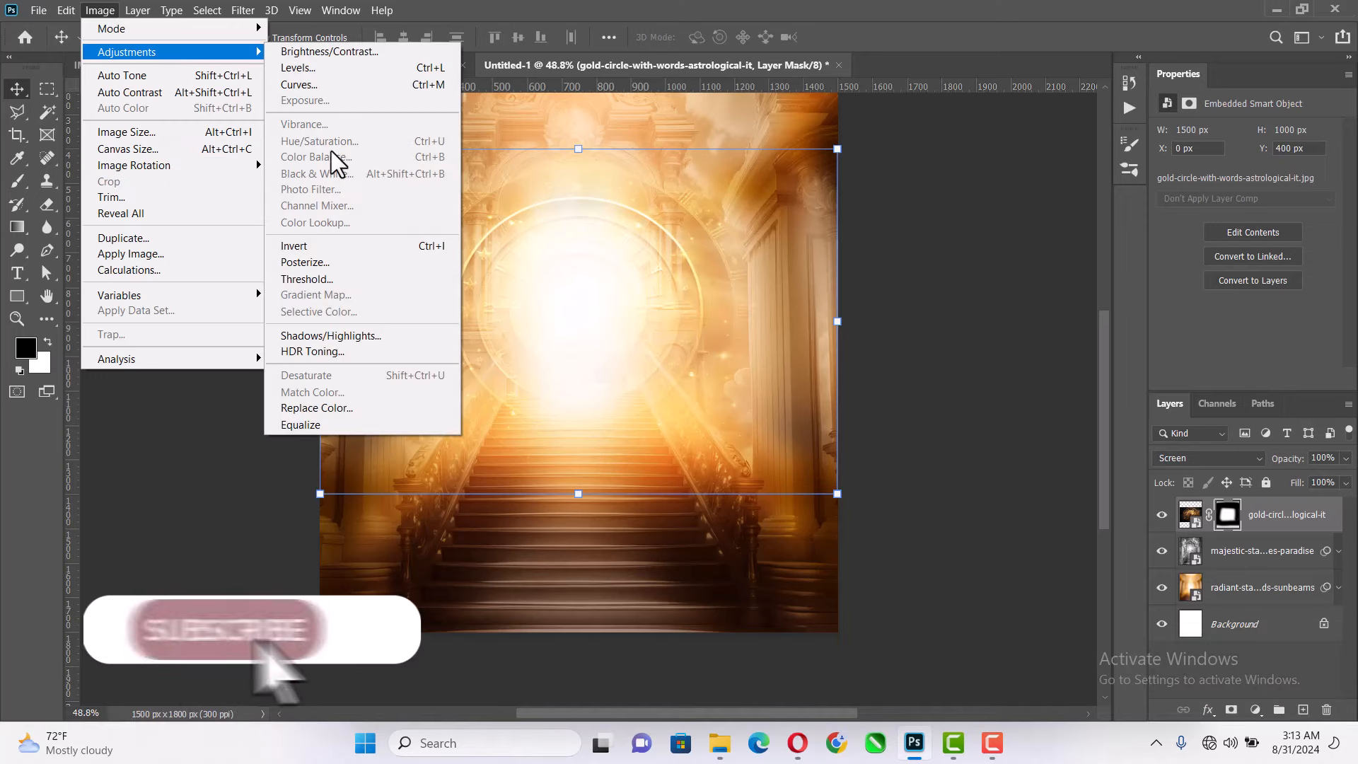
left_click(1189, 514)
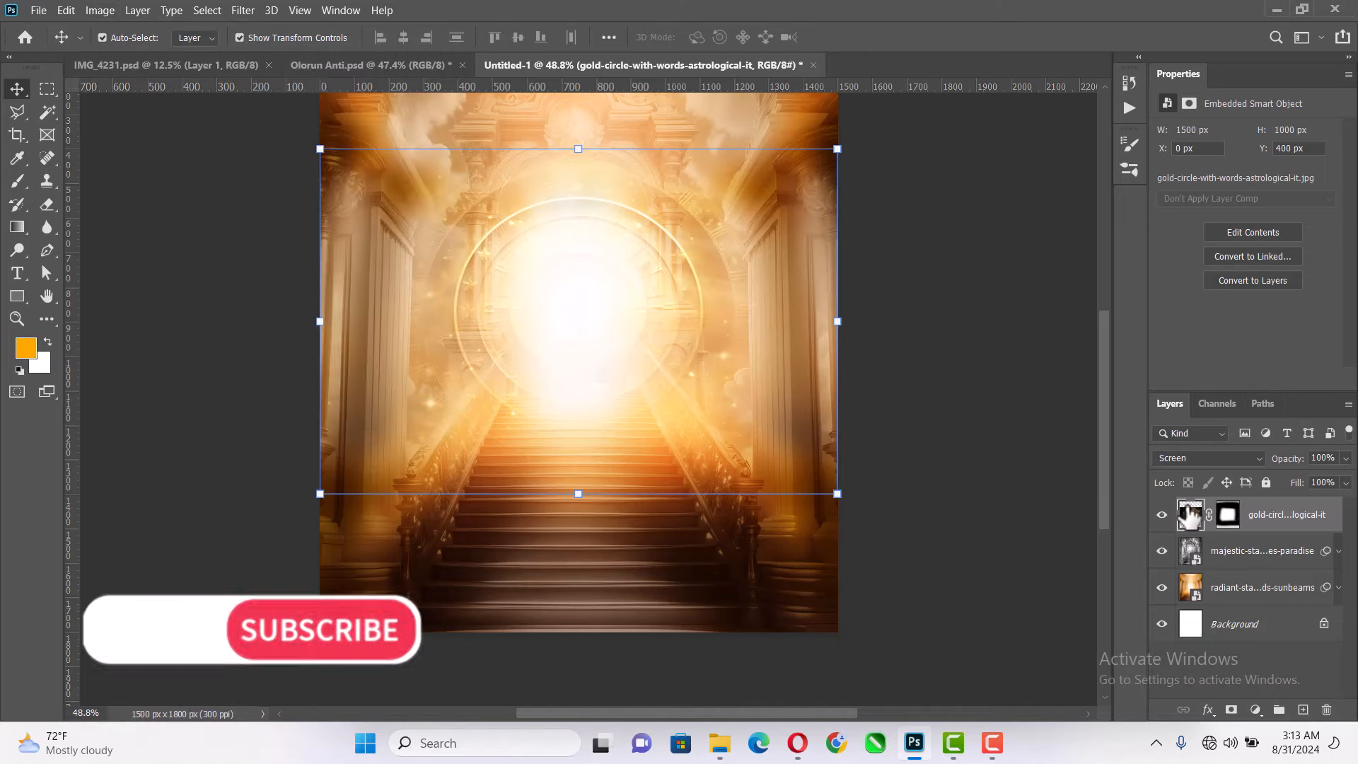
left_click(100, 10)
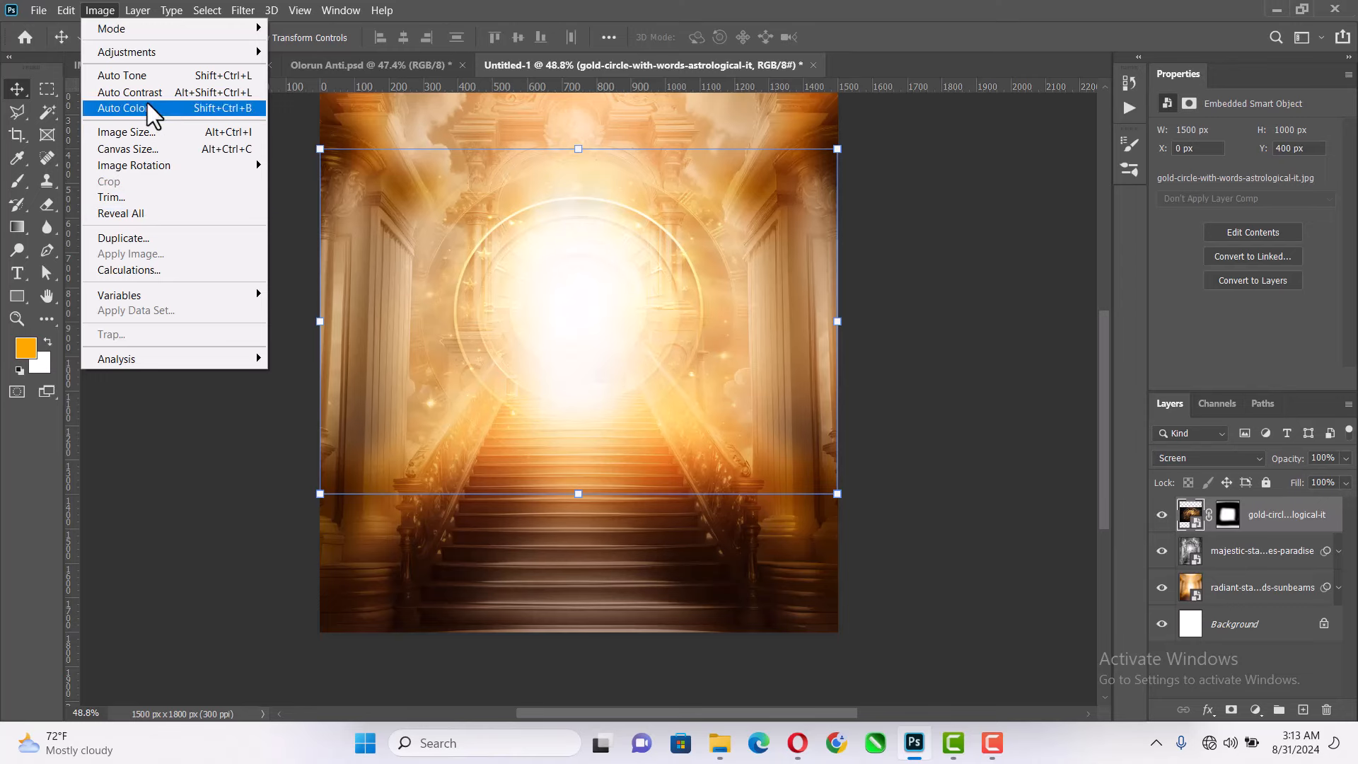
mouse_move(147, 53)
left_click(333, 162)
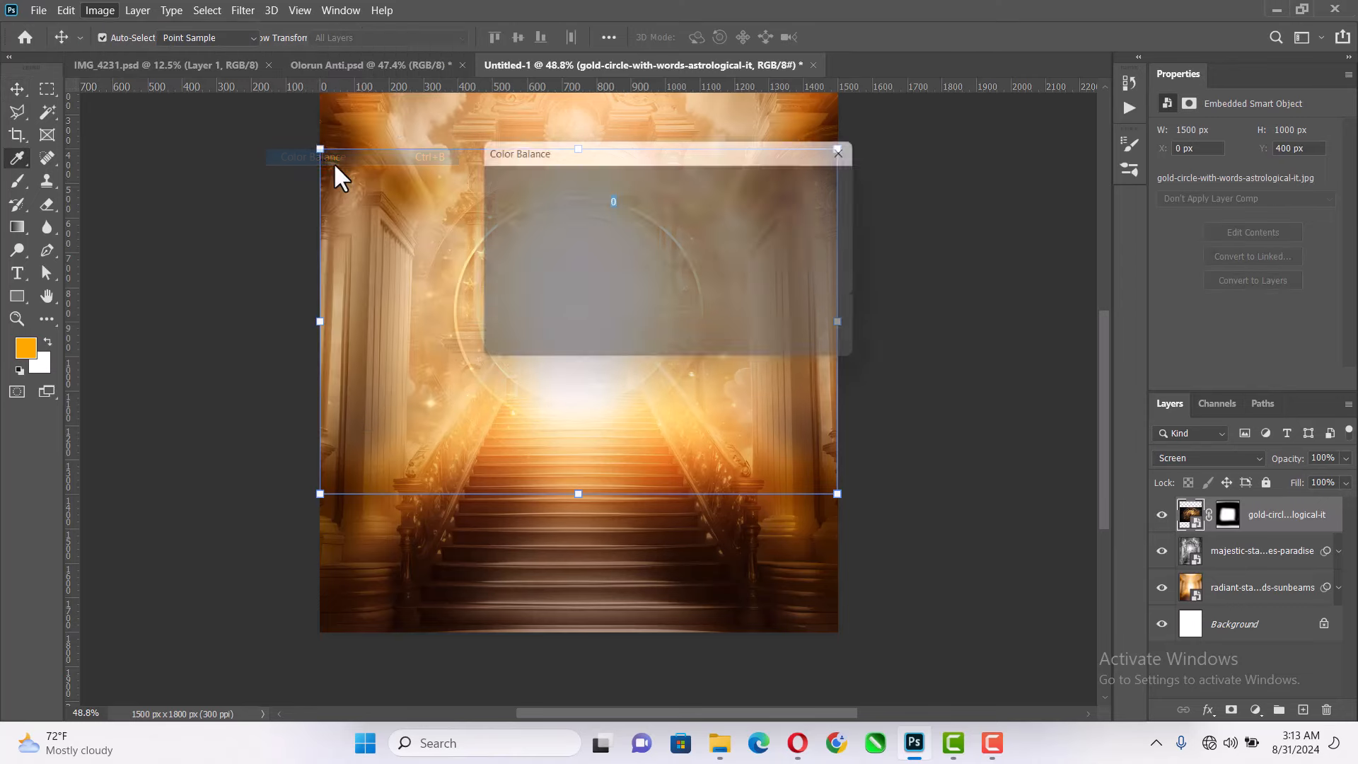
left_click(804, 207)
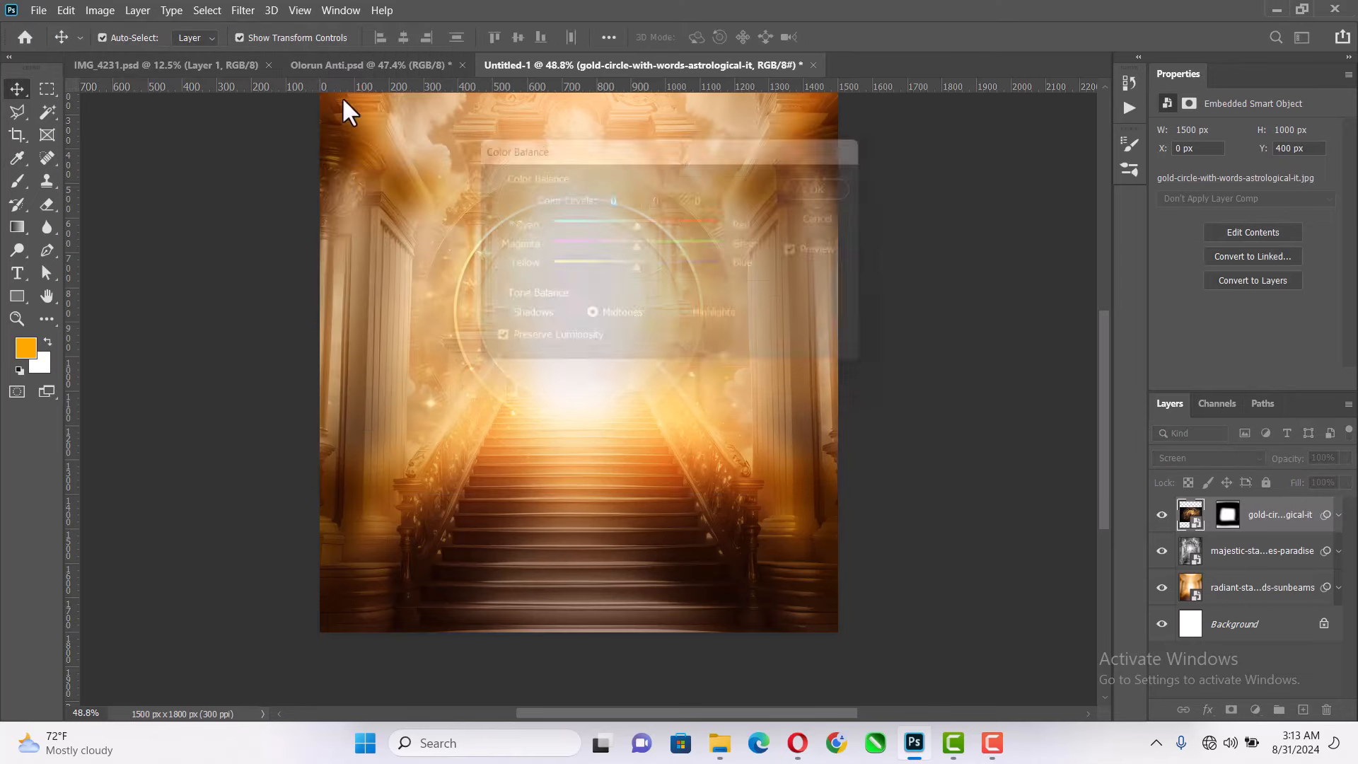
- Apply a Color Balance smart filter to the gold-circle layer, keeping the midtone levels at 0, 0, 0 with Preserve Luminosity on
left_click(99, 10)
mouse_move(179, 53)
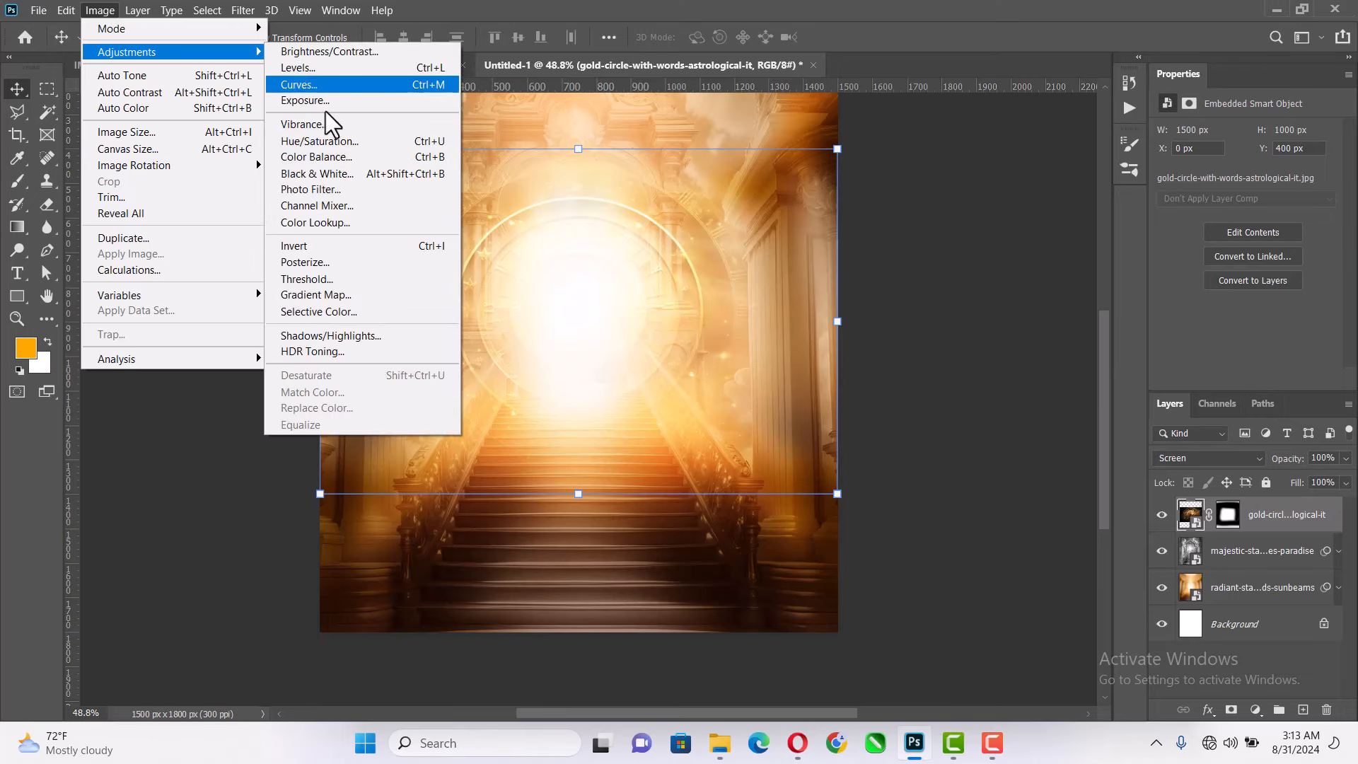
left_click(330, 154)
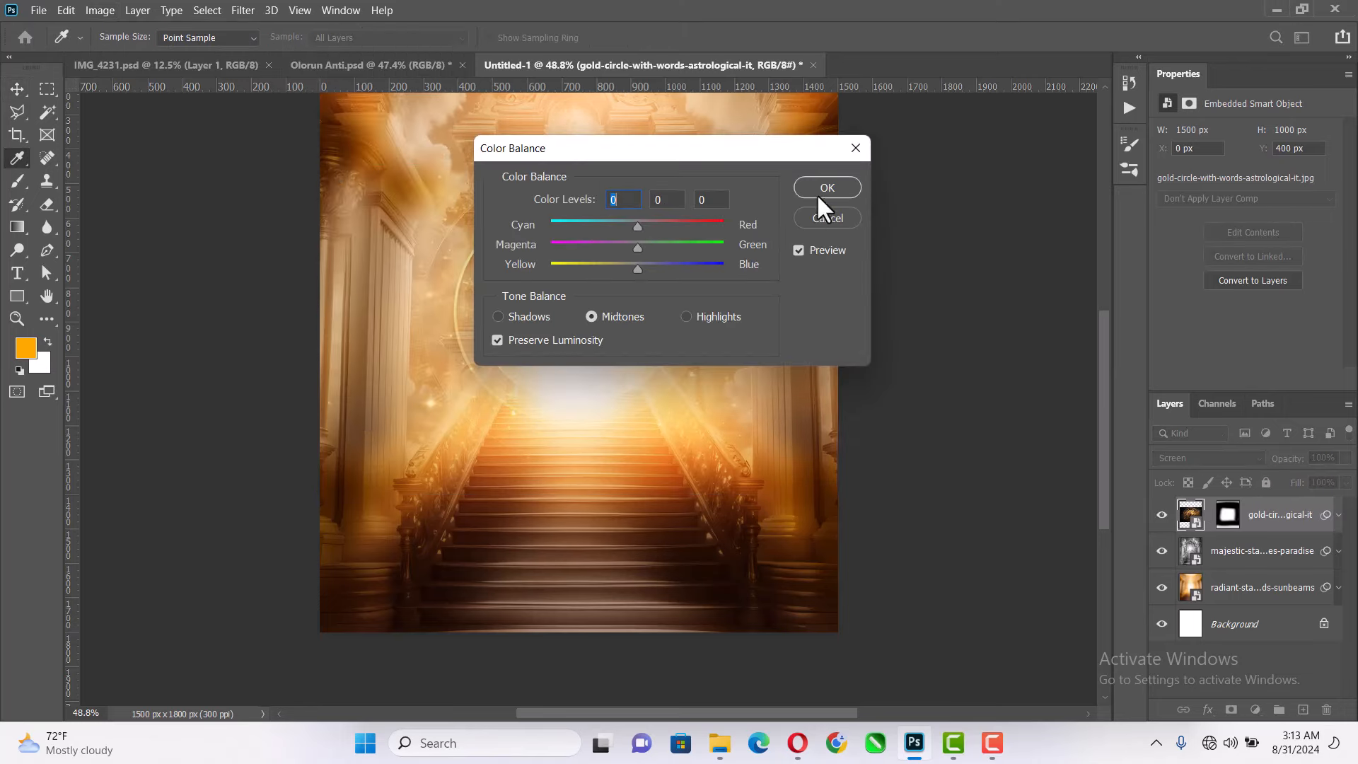
left_click(818, 189)
- Apply a Black & White smart filter with the Default preset to the gold-circle layer
left_click(137, 10)
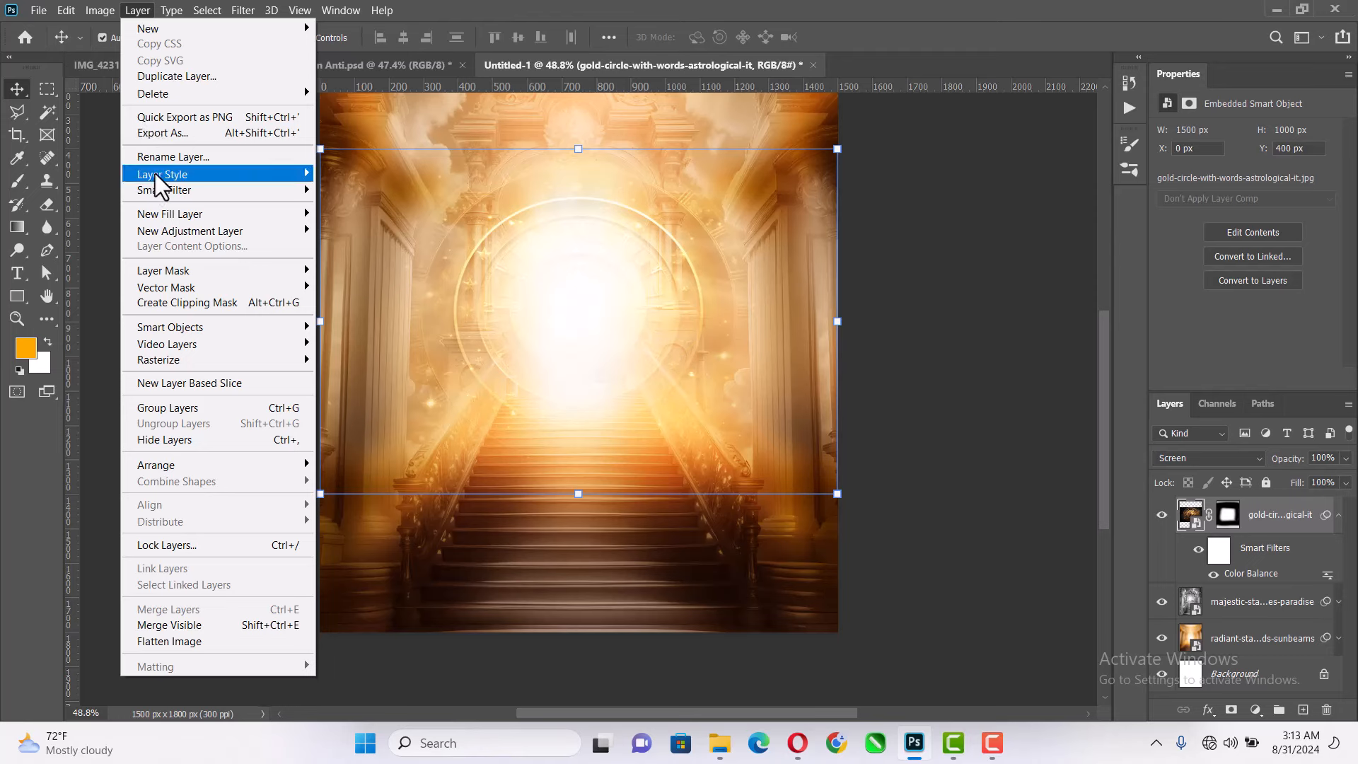
mouse_move(99, 10)
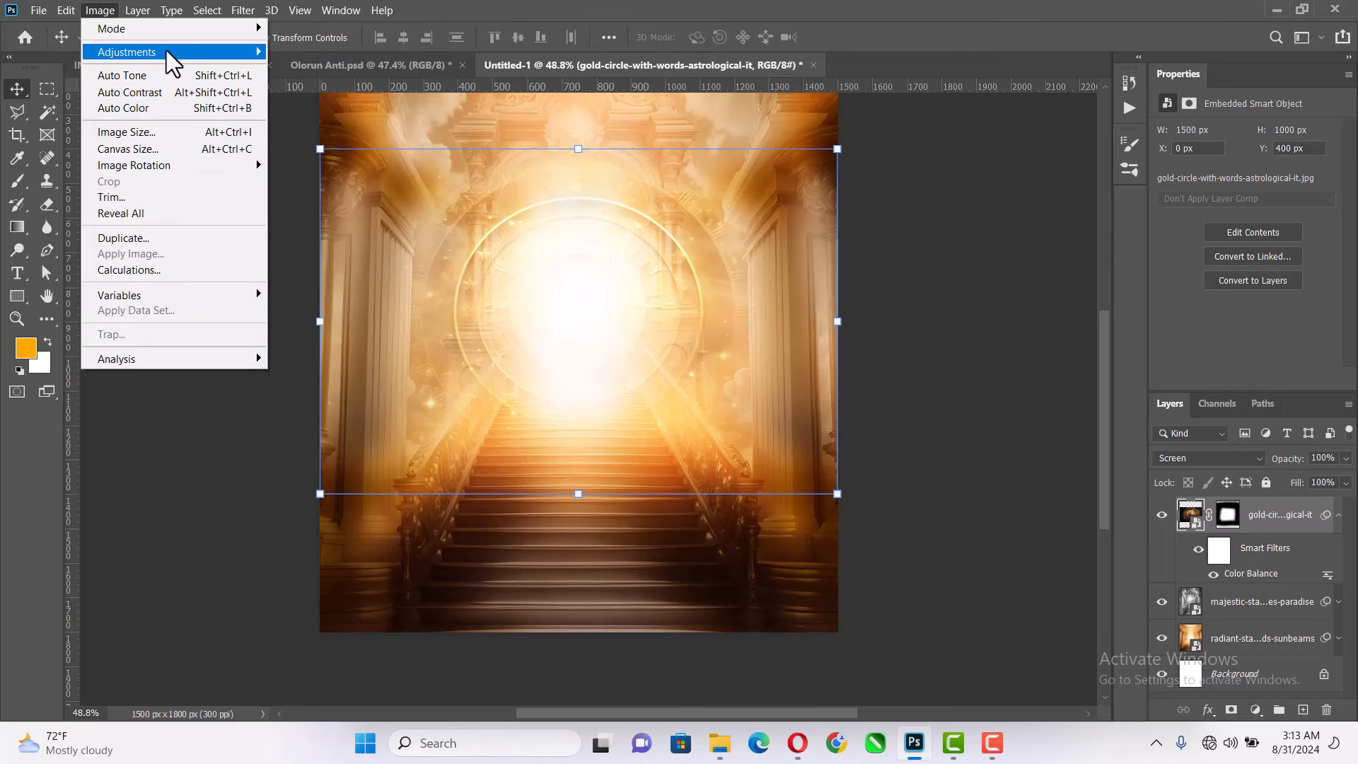
mouse_move(167, 51)
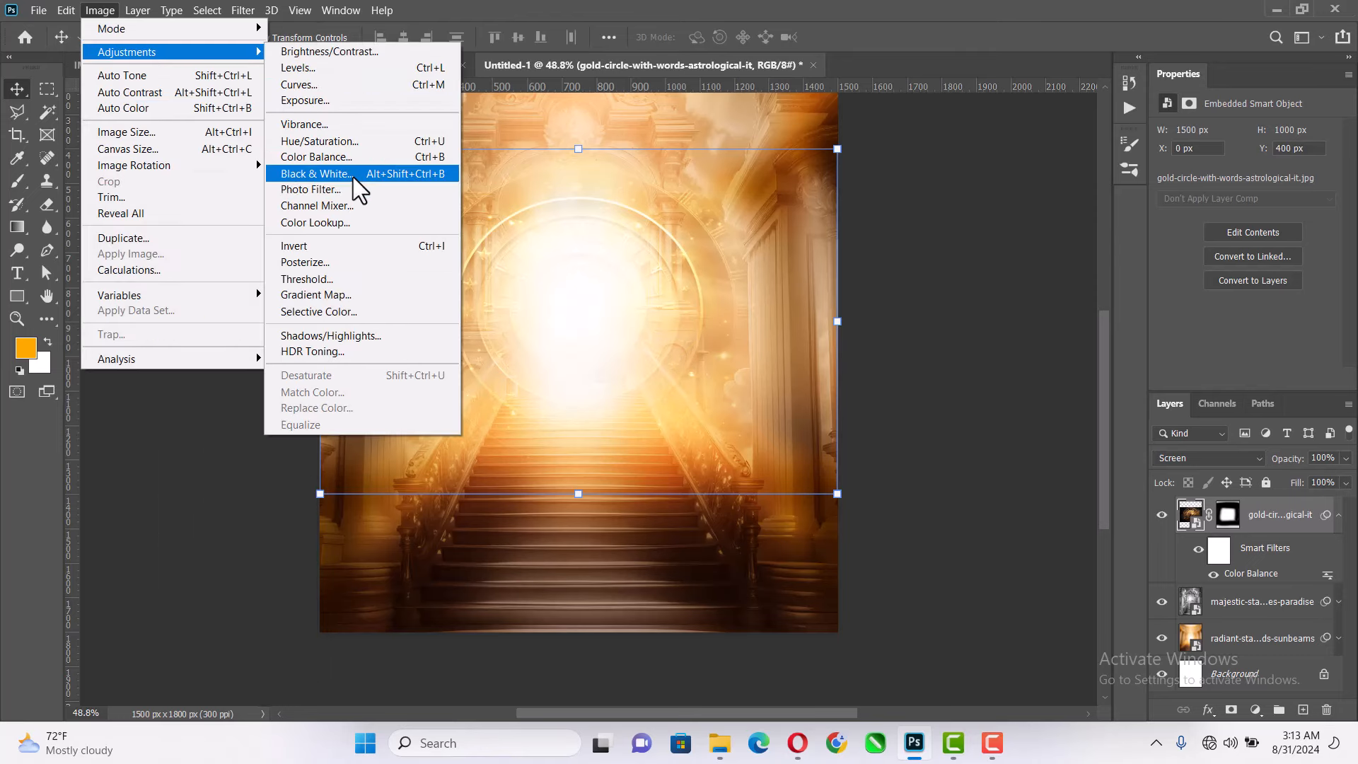
left_click(353, 177)
left_click(809, 103)
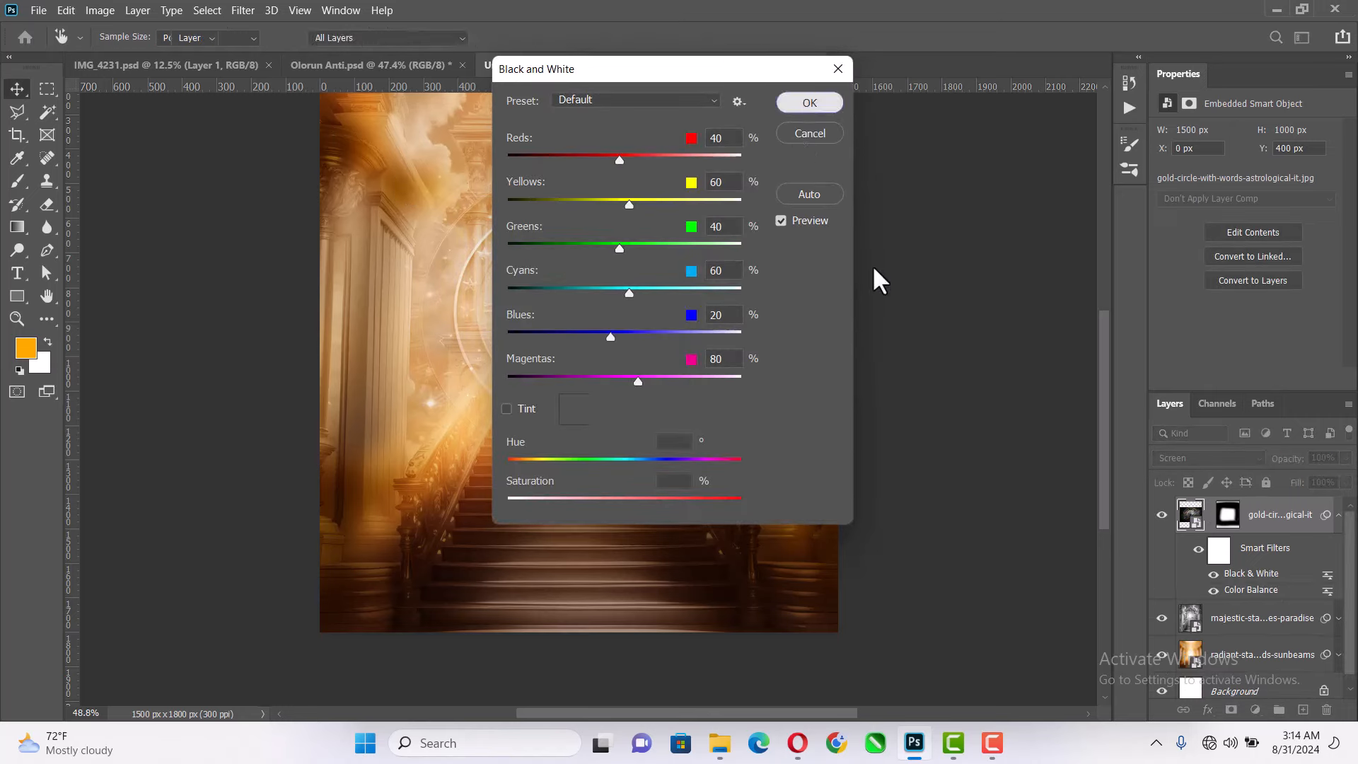
- Duplicate the black-and-white gold-circle layer, deselect it and check the composite
key("ctrl")
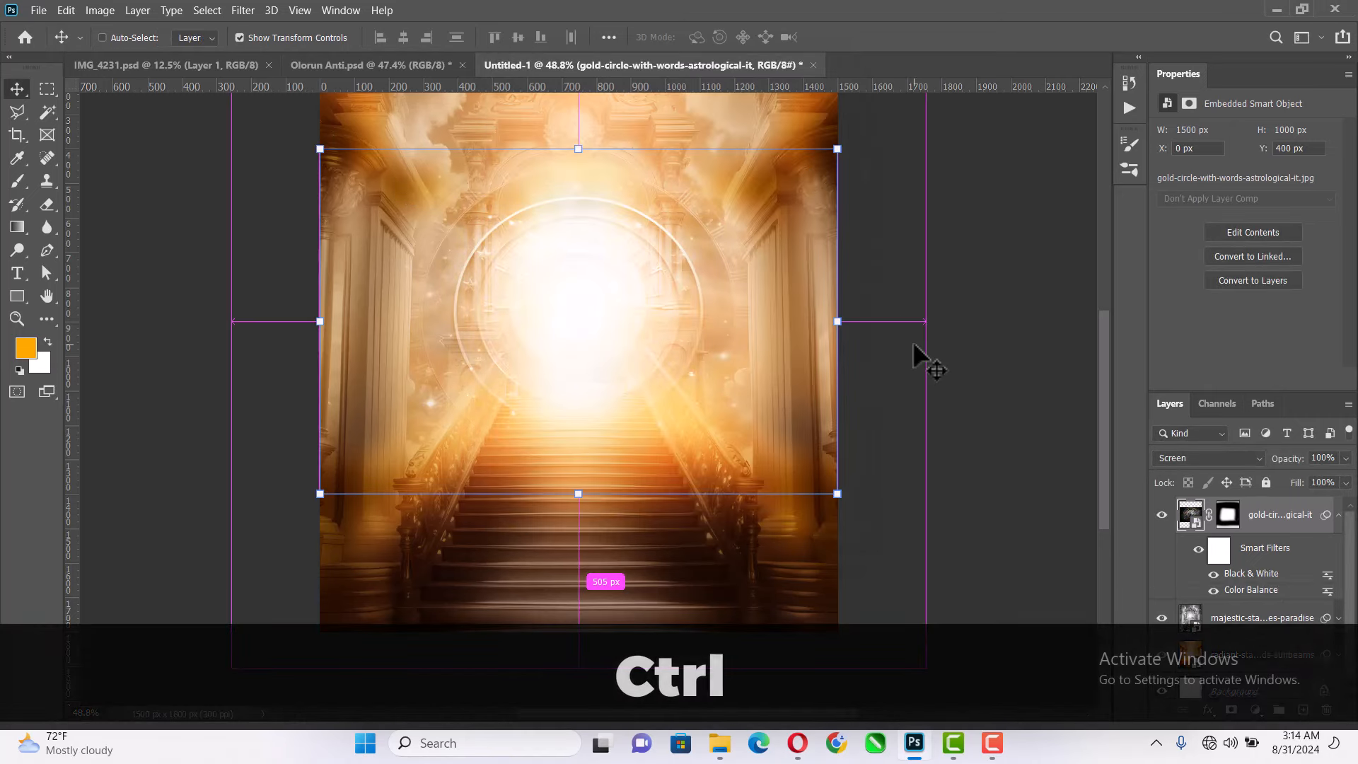
key("ctrl+j")
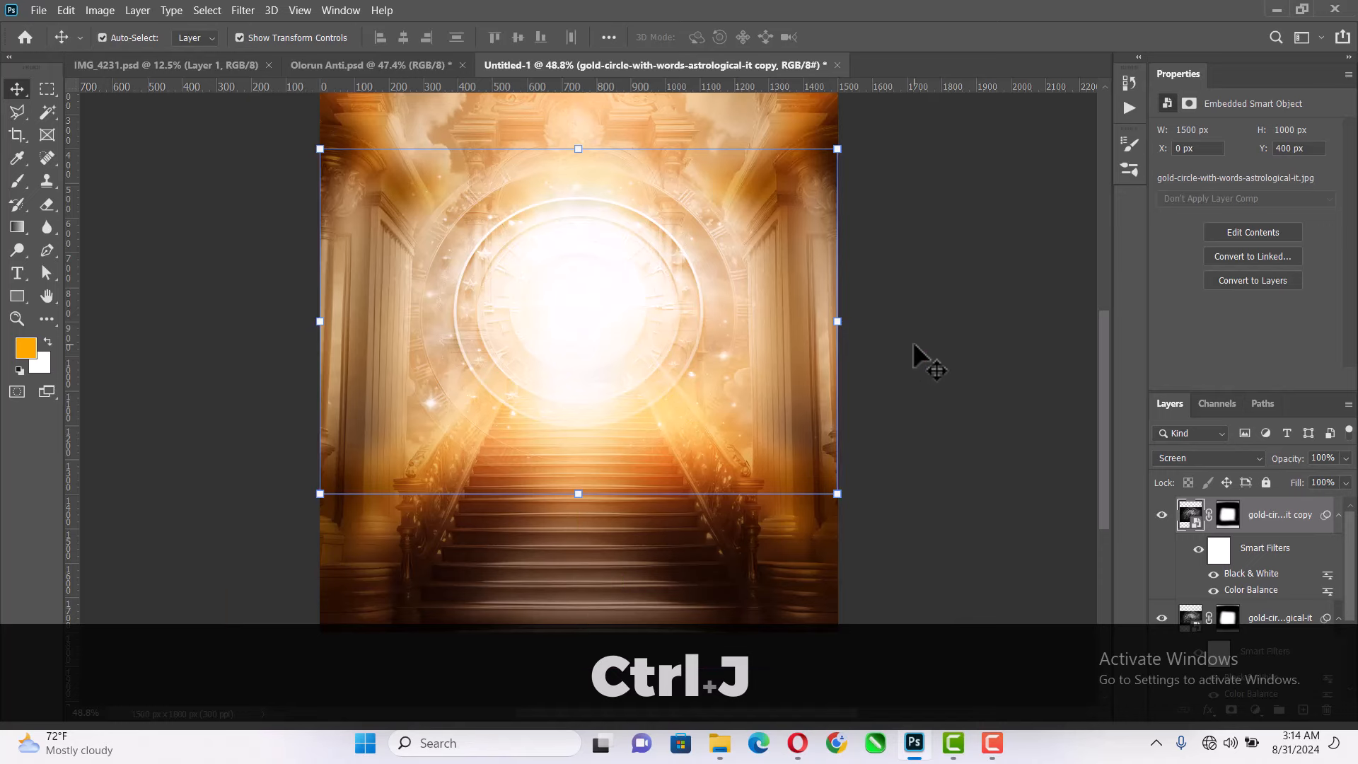
left_click(1003, 305, "ctrl")
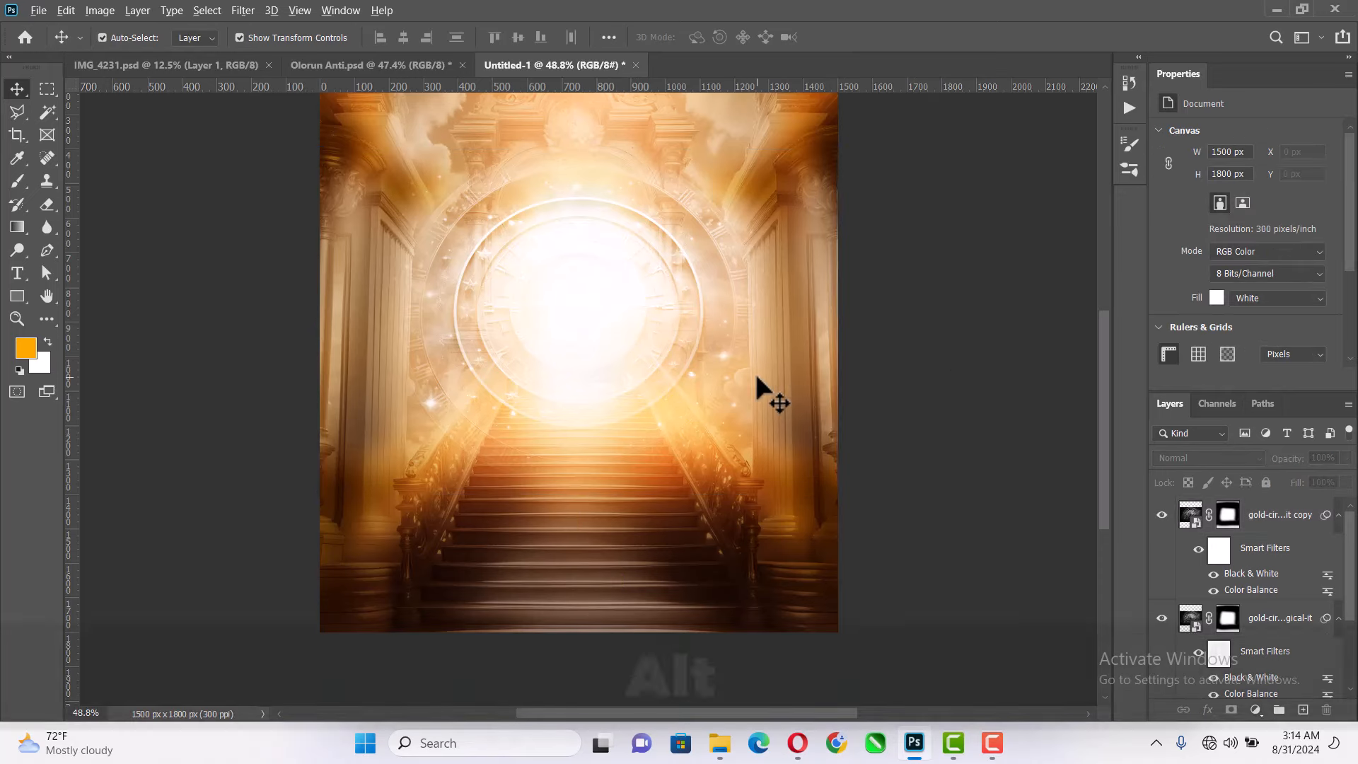
scroll(757, 377, "down", 1, "alt")
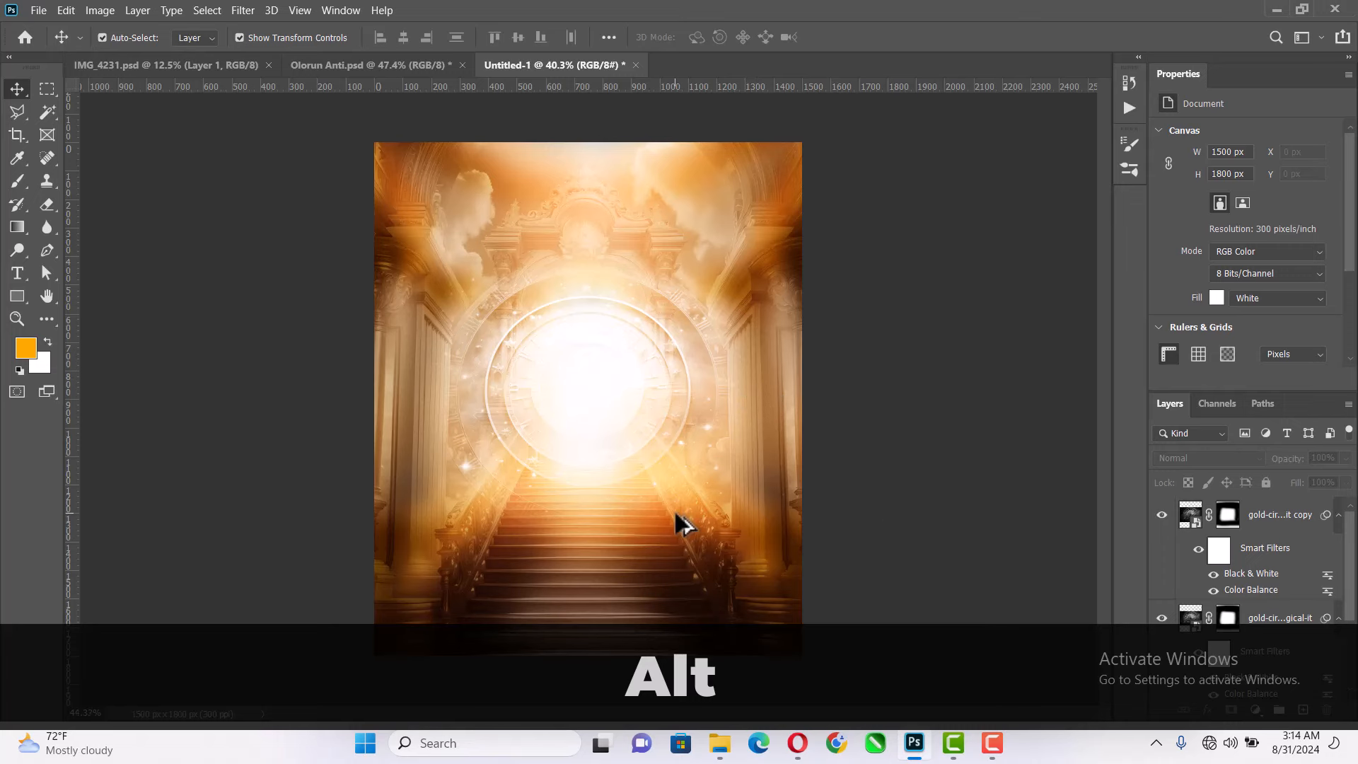
scroll(676, 514, "up", 1, "alt")
scroll(757, 347, "down", 3)
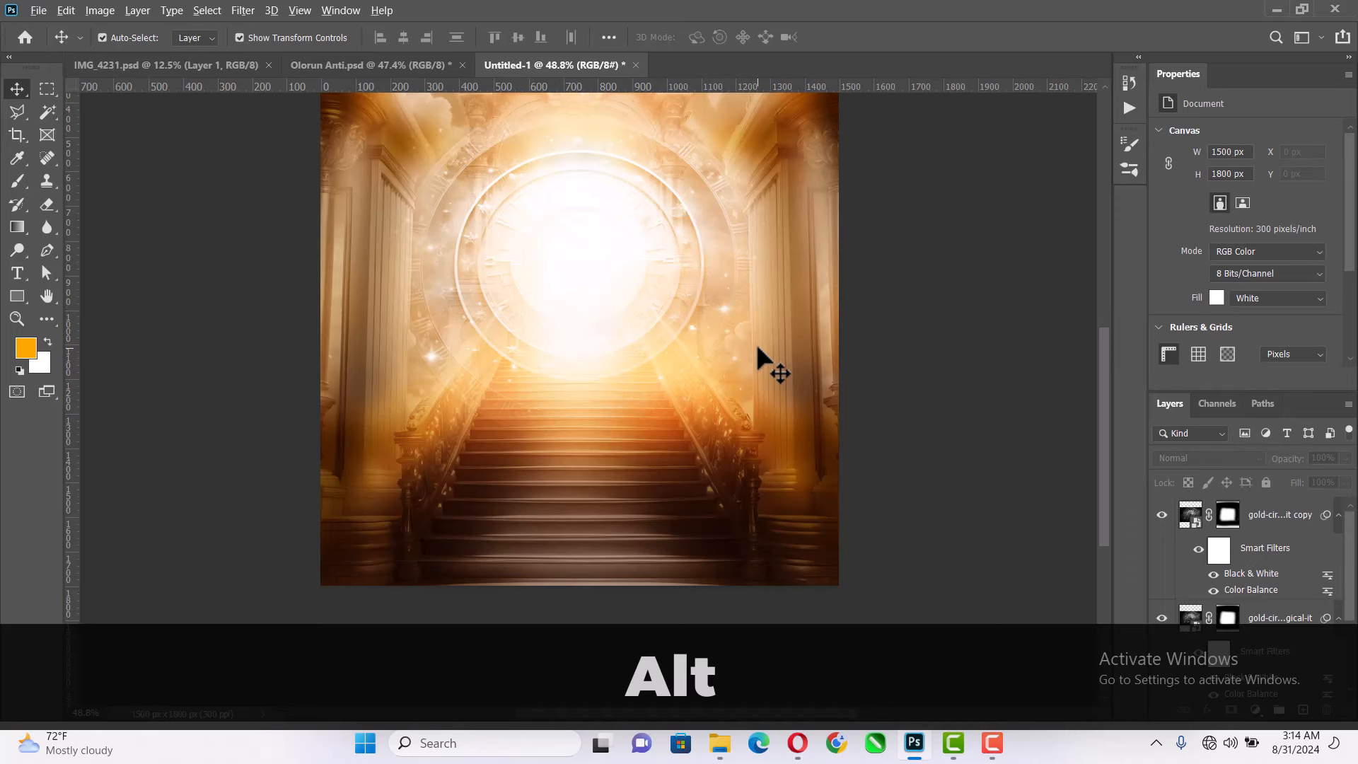
scroll(755, 342, "down", 1, "alt")
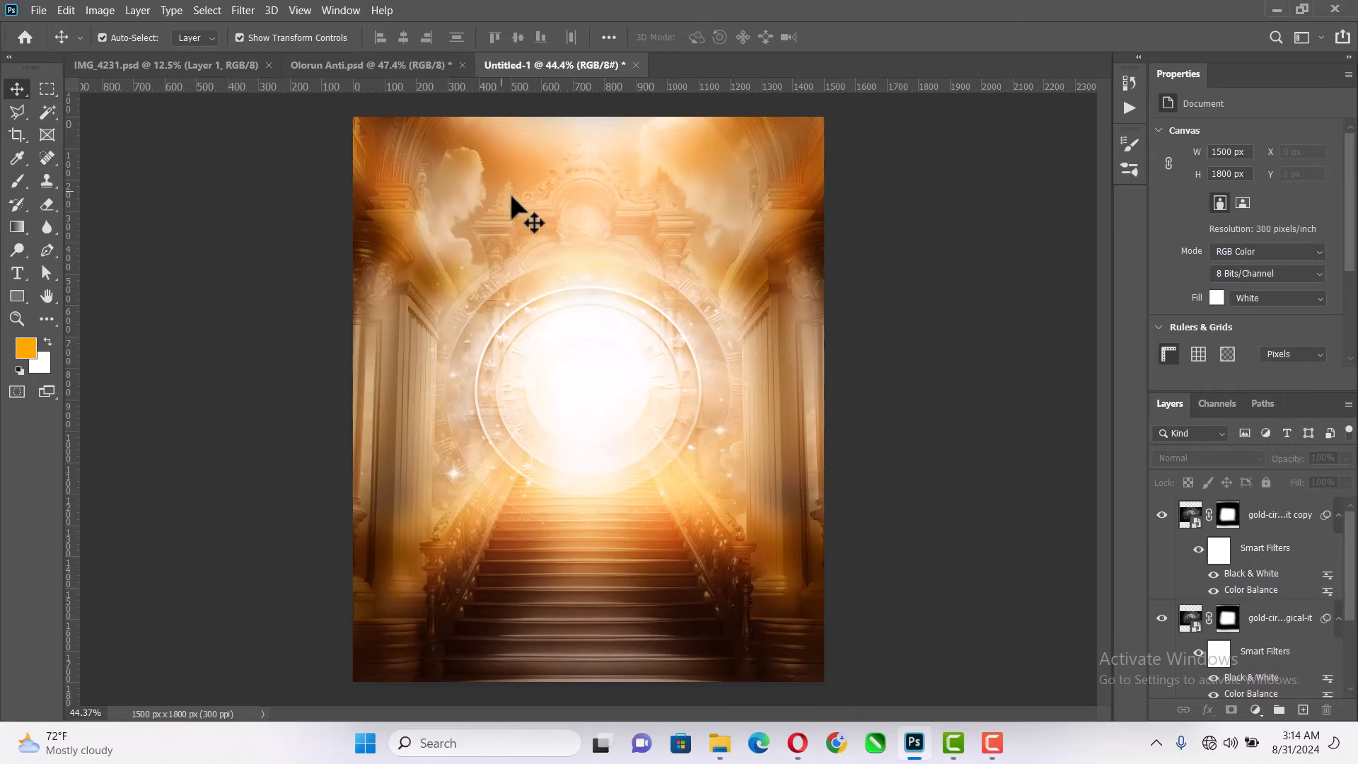
- Open Boss 3D editable text effect.psd from the boss-3d-editable-text-effect folder in Downloads, dismissing the missing-fonts prompt
left_click(720, 744)
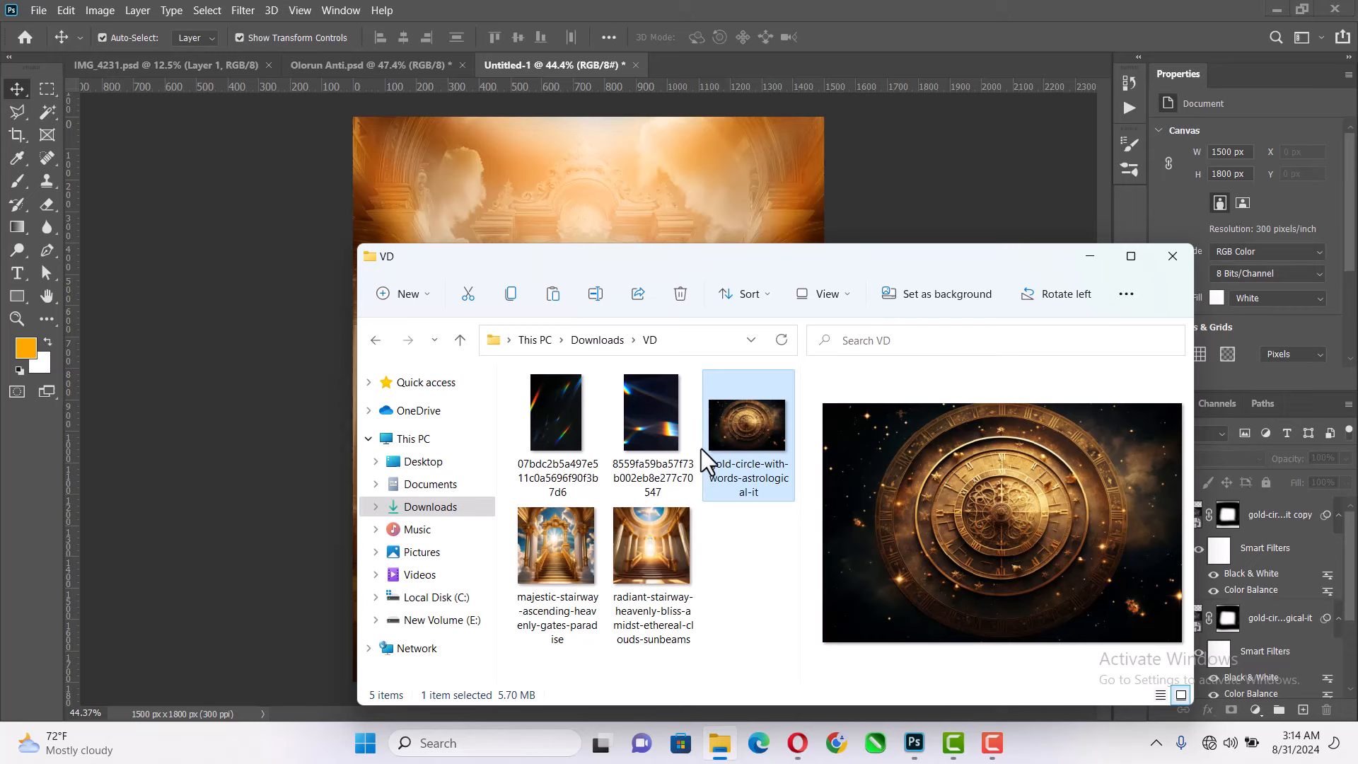
left_click(751, 579)
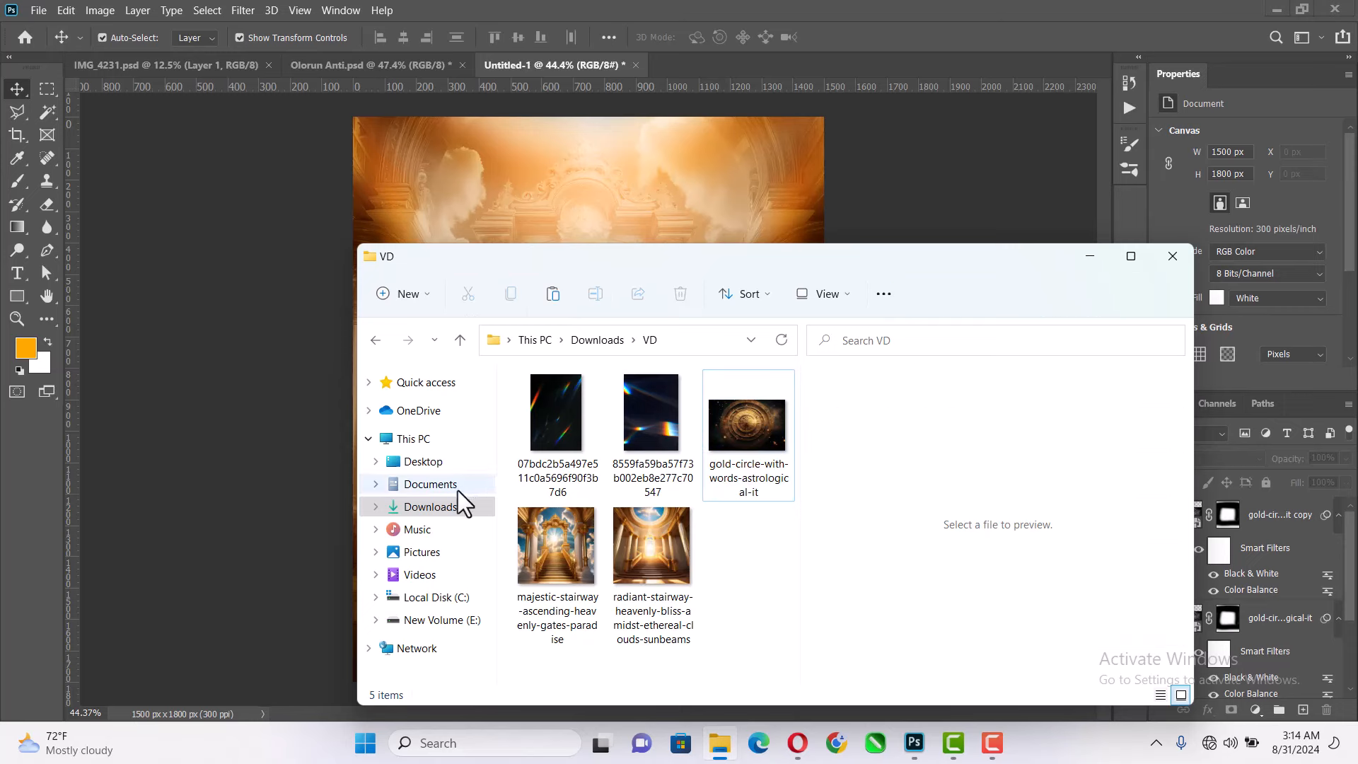
left_click(449, 511)
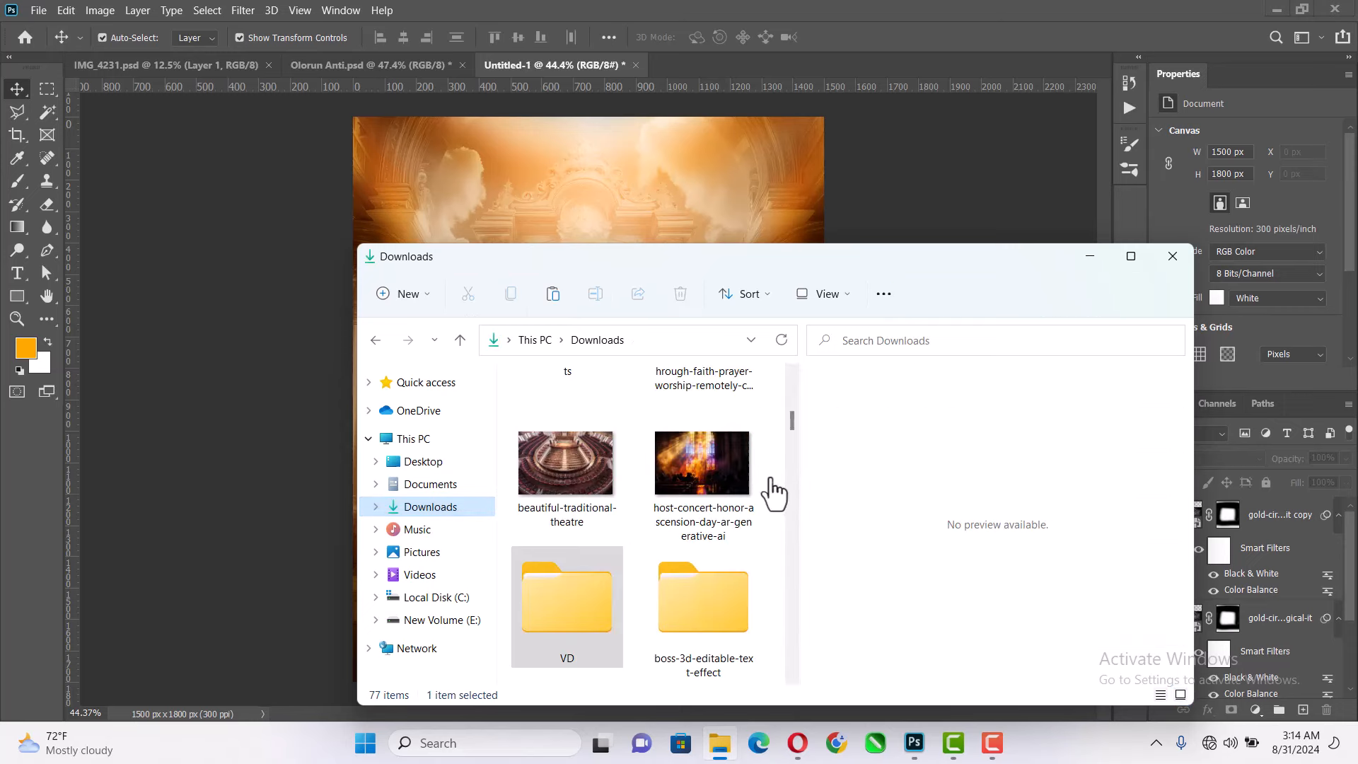
double_click(711, 583)
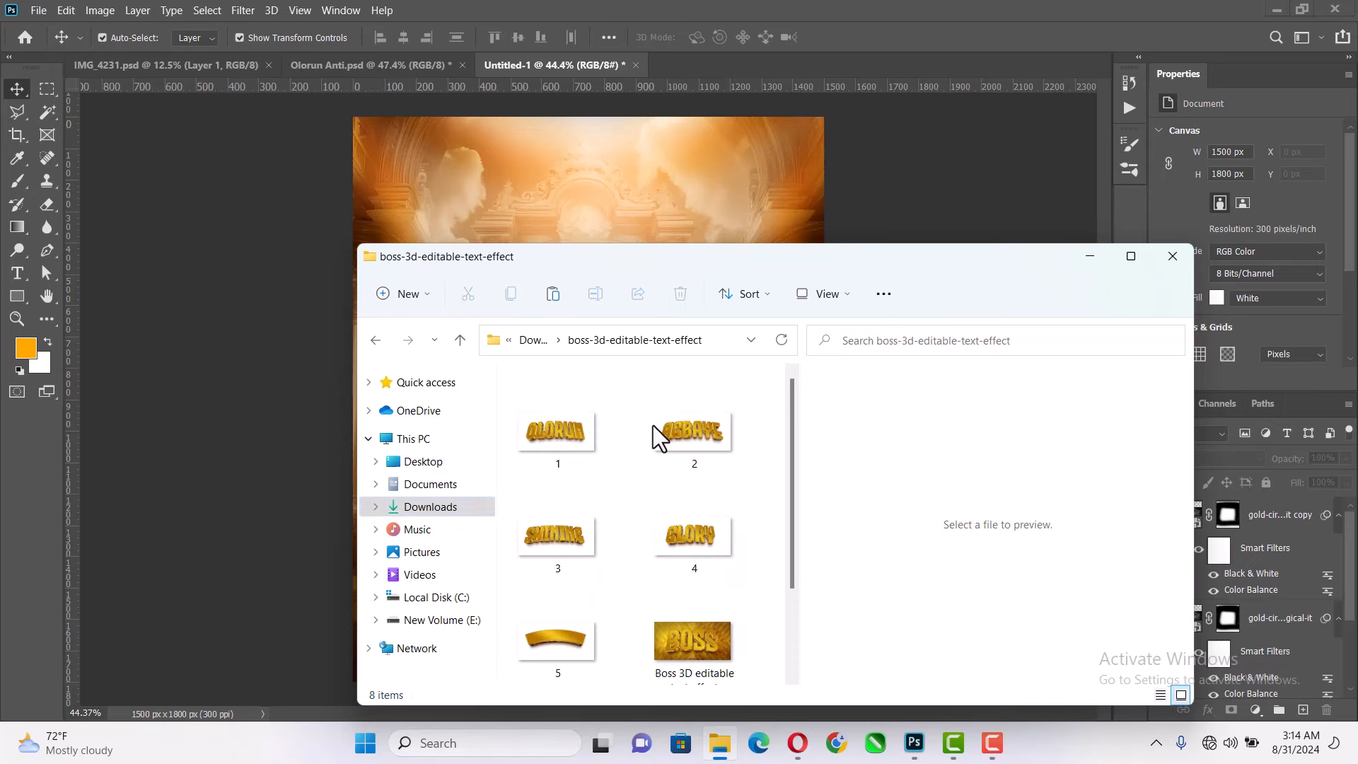
scroll(647, 559, "down", 2)
double_click(571, 602)
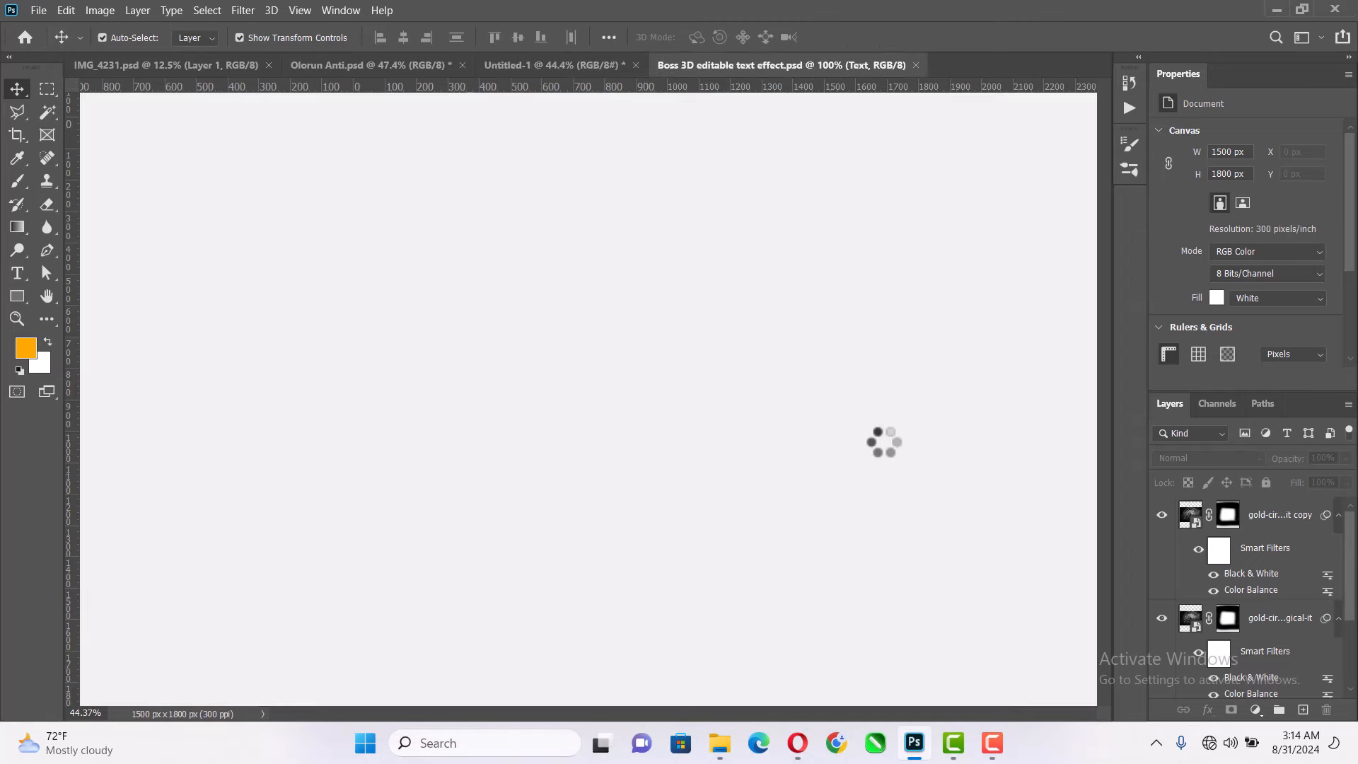
key("alt")
key("alt")
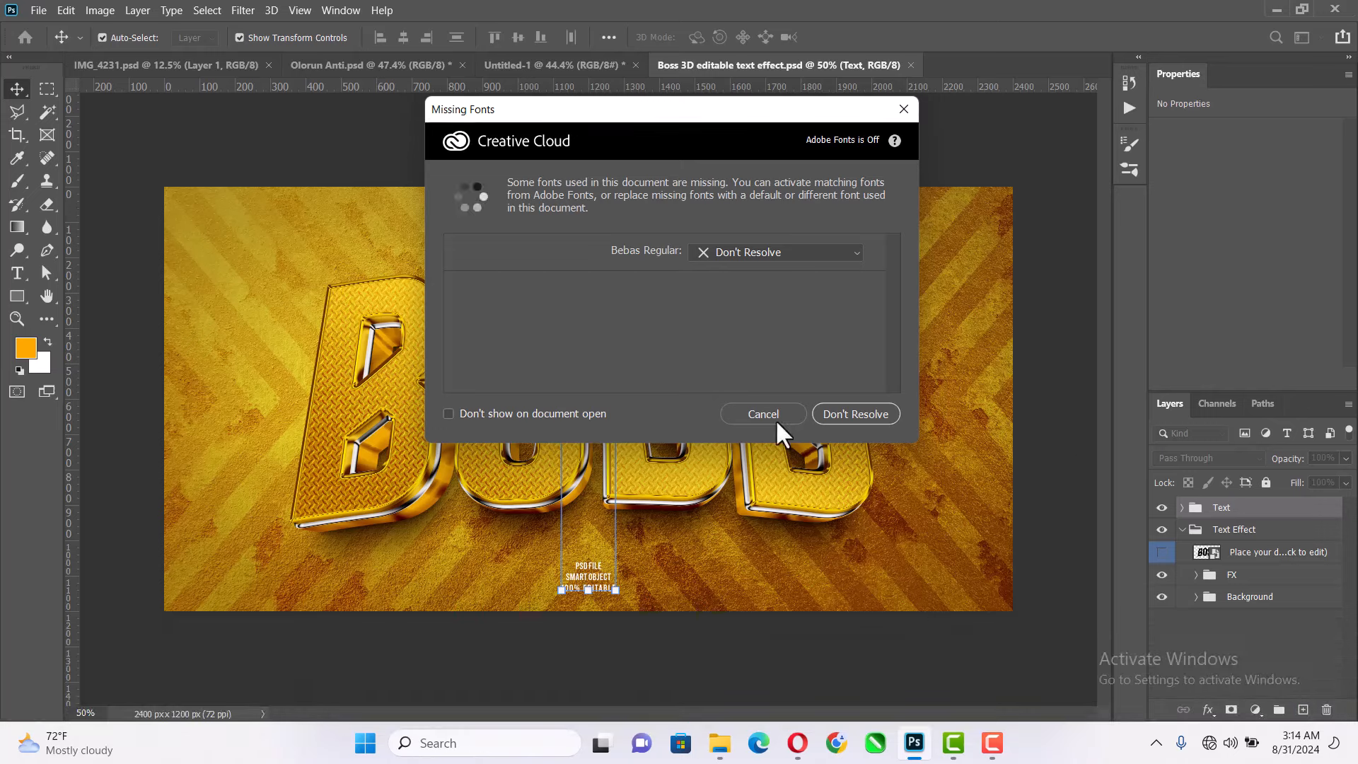
left_click(775, 417)
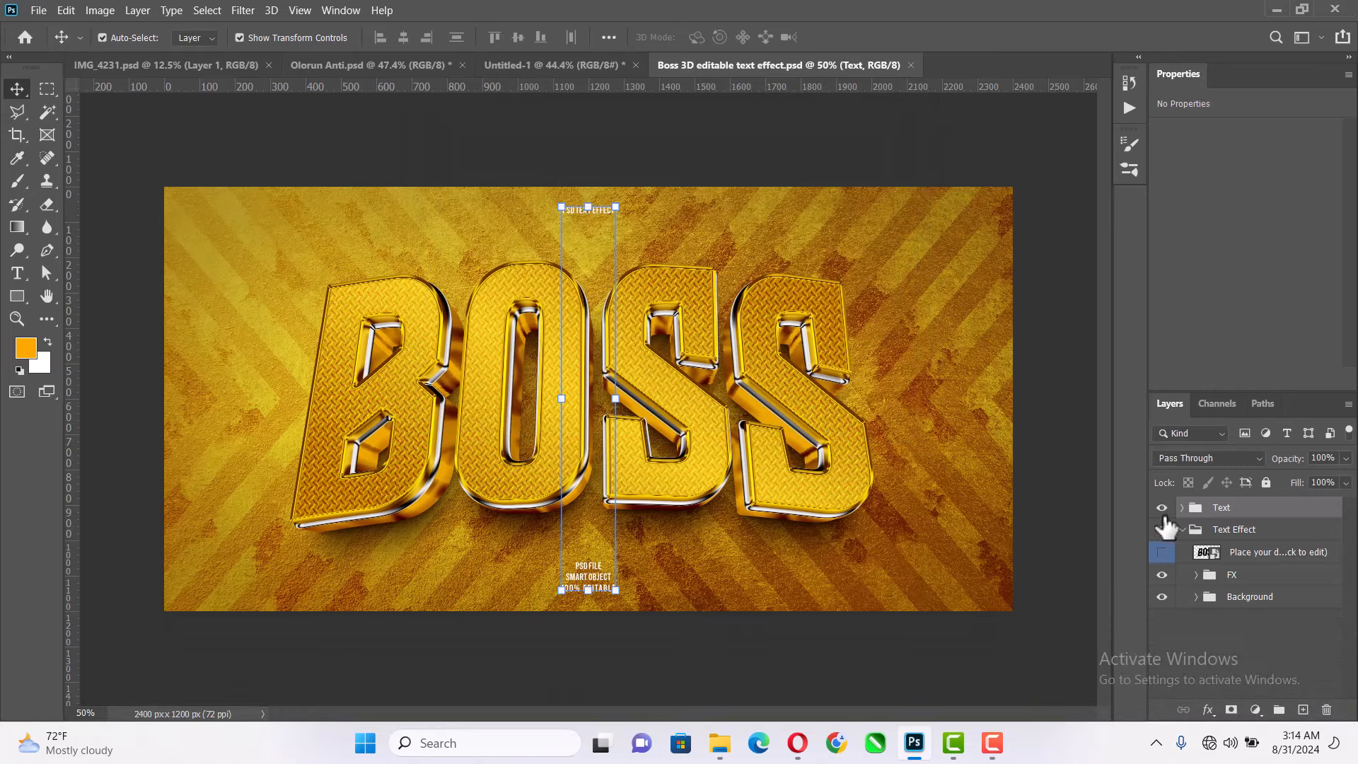
- Hide the Text group and open the contents of the "Place your design here" smart object
left_click(1162, 508)
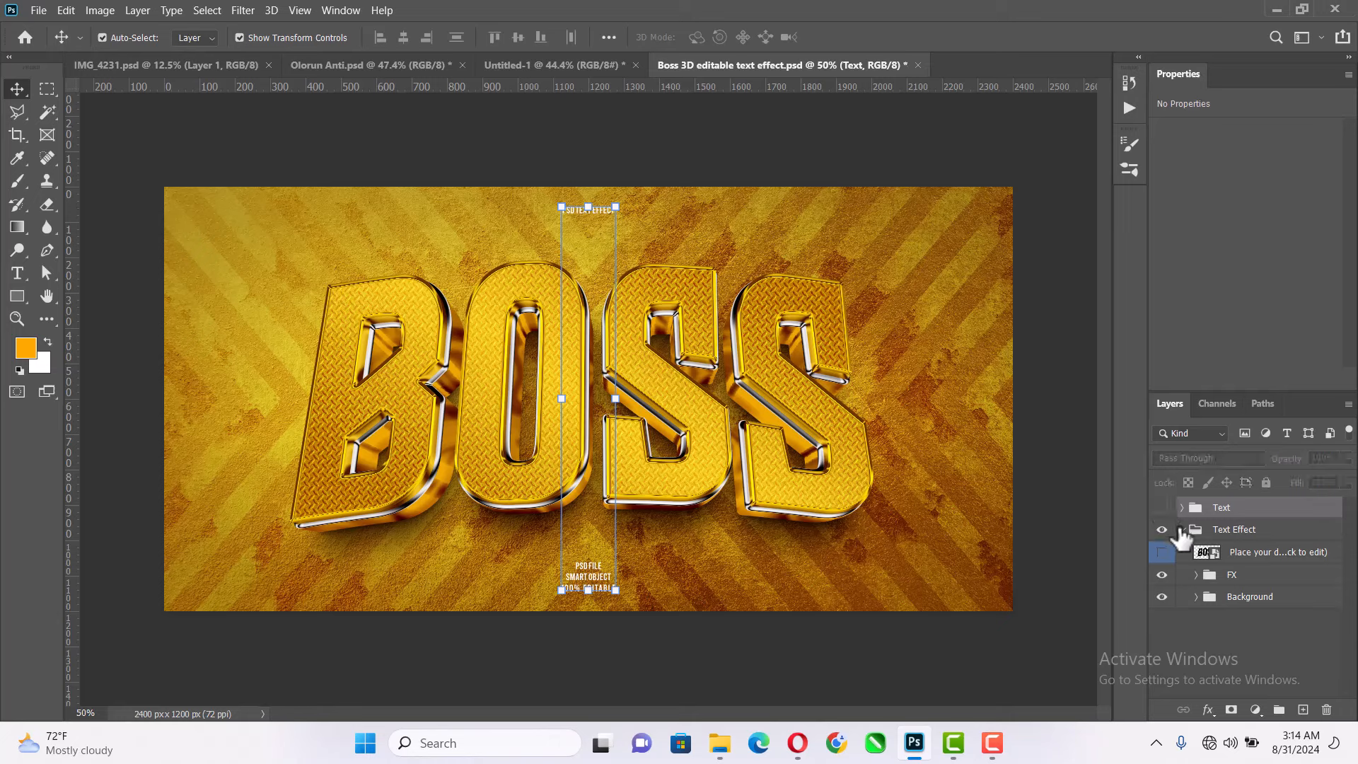
left_click(1208, 557)
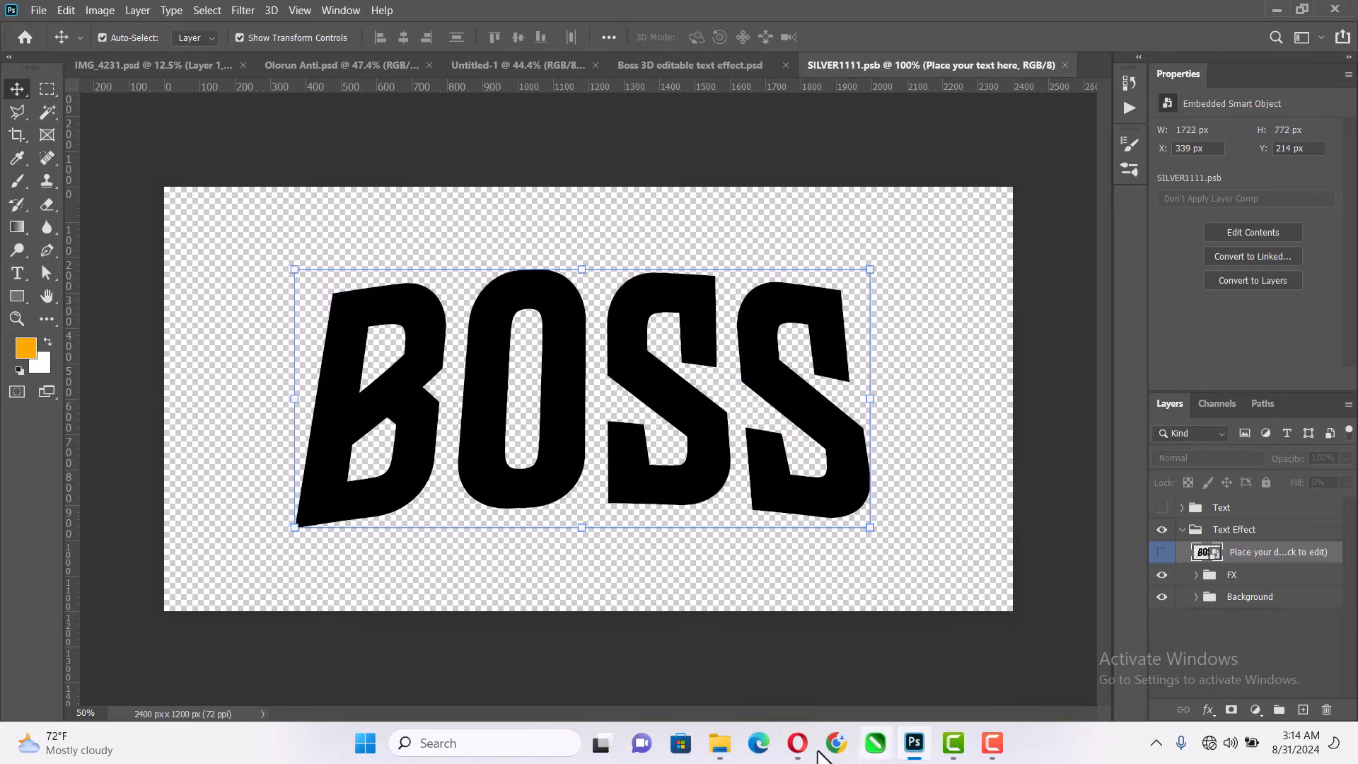
- Replace the BOSS text in the smart object with "Olorun" copied from the event details page in the browser
left_click(797, 743)
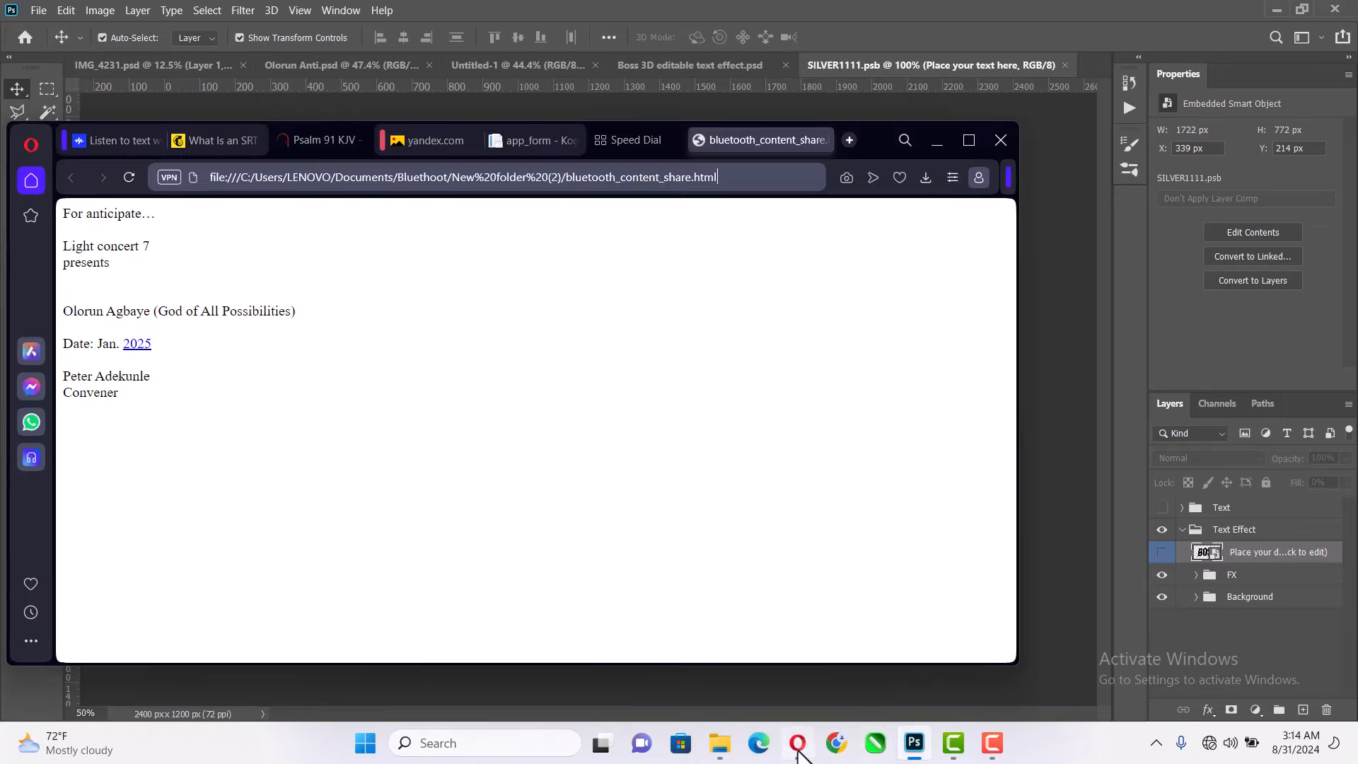
double_click(92, 311)
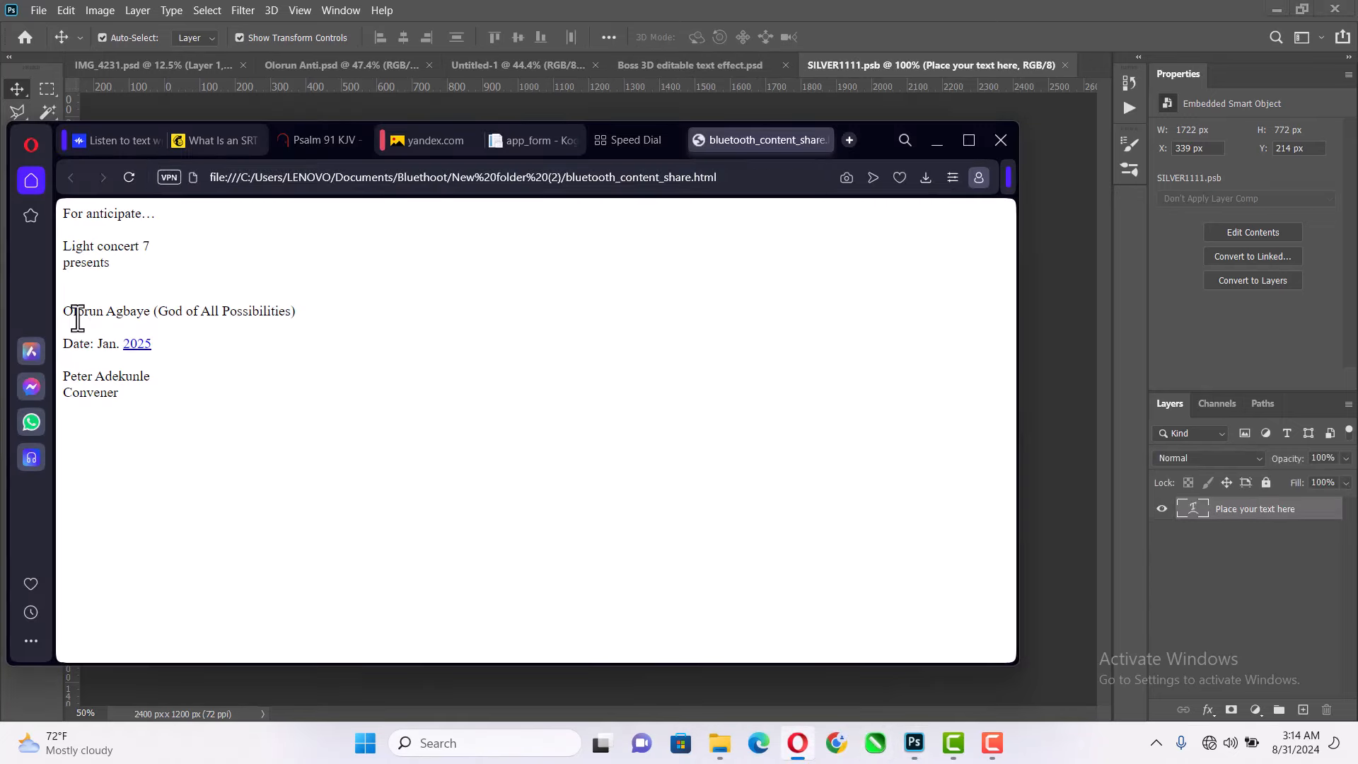
key("ctrl+c")
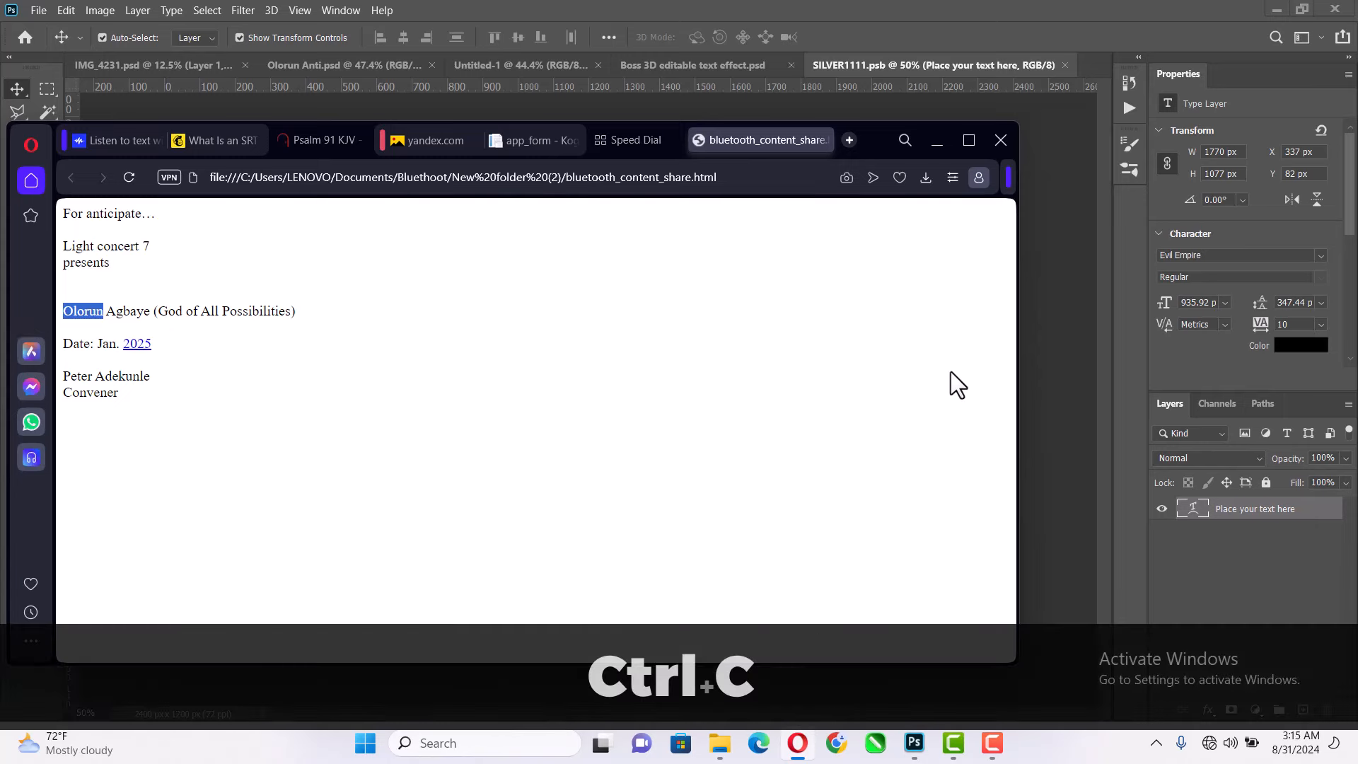
left_click(1082, 173)
double_click(756, 358)
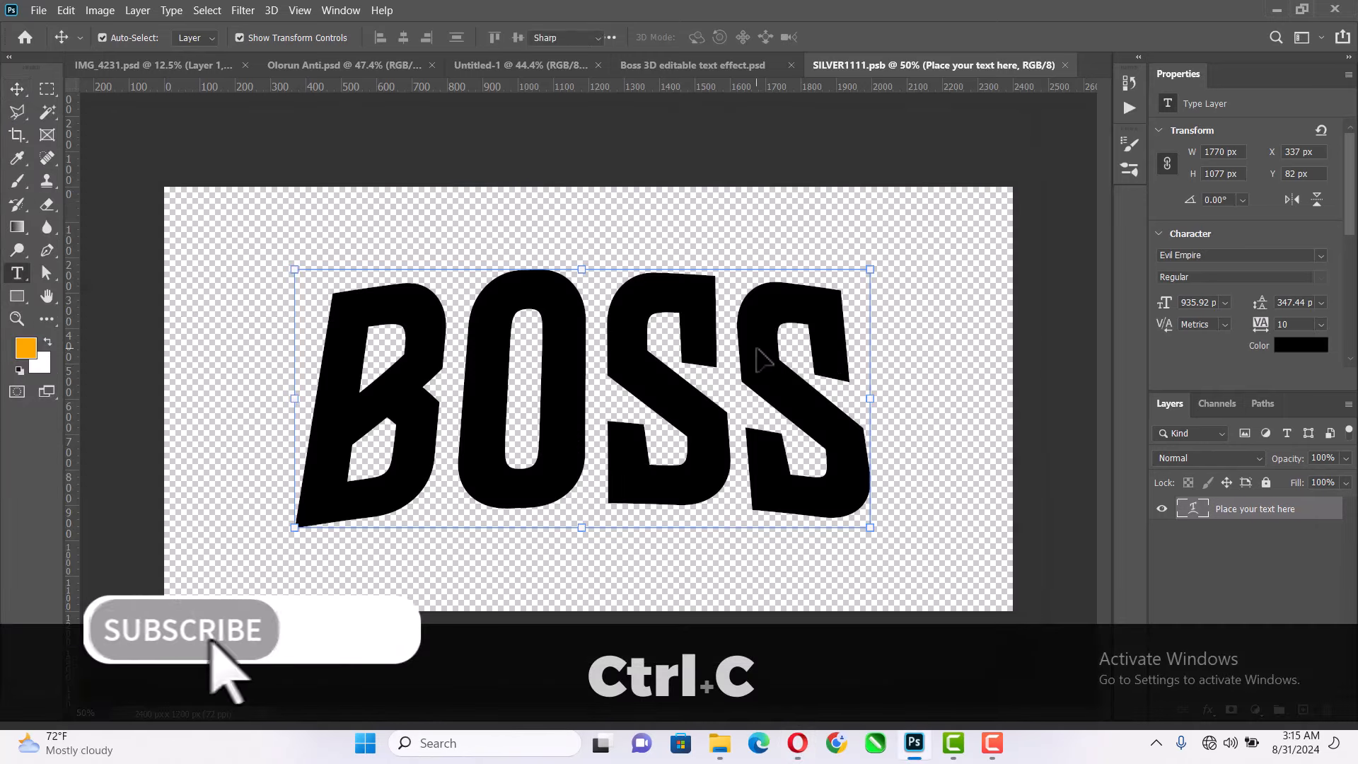
key("ctrl+v")
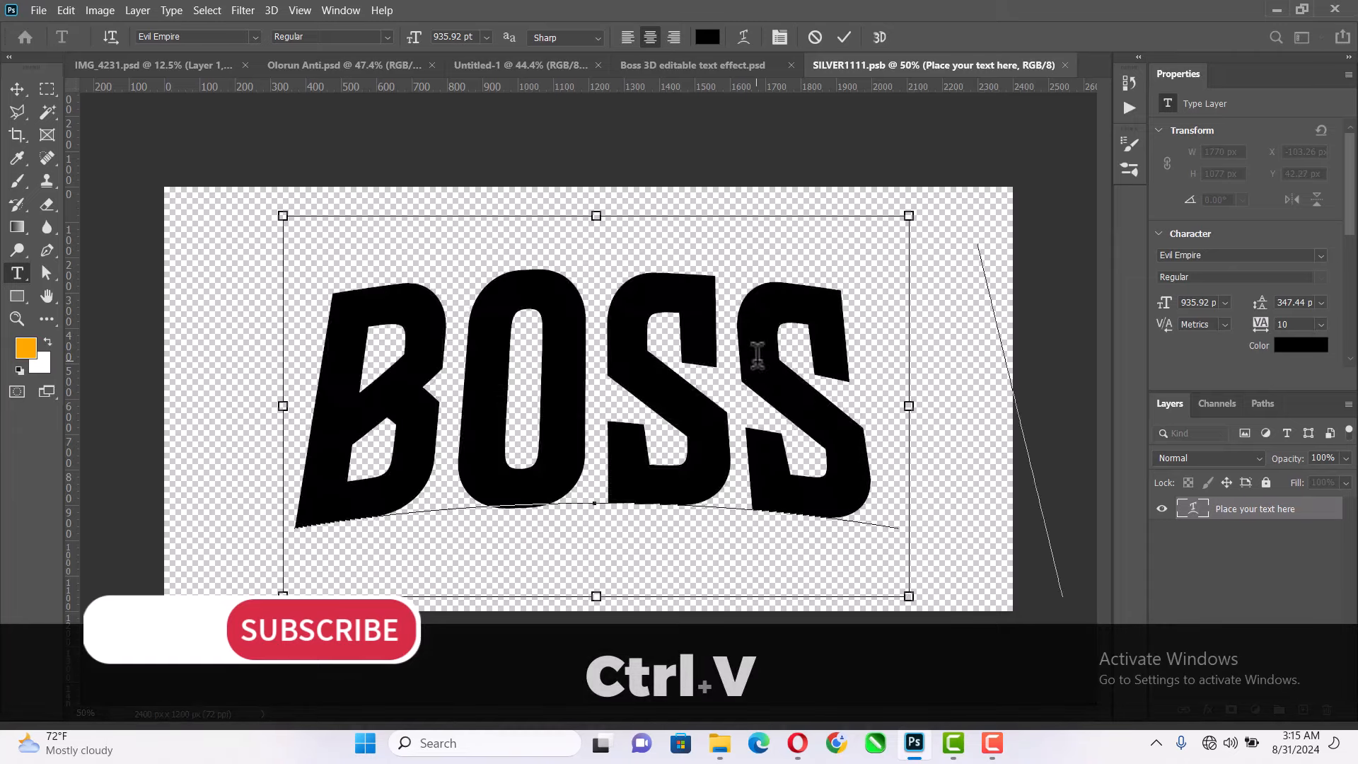
left_click(17, 89)
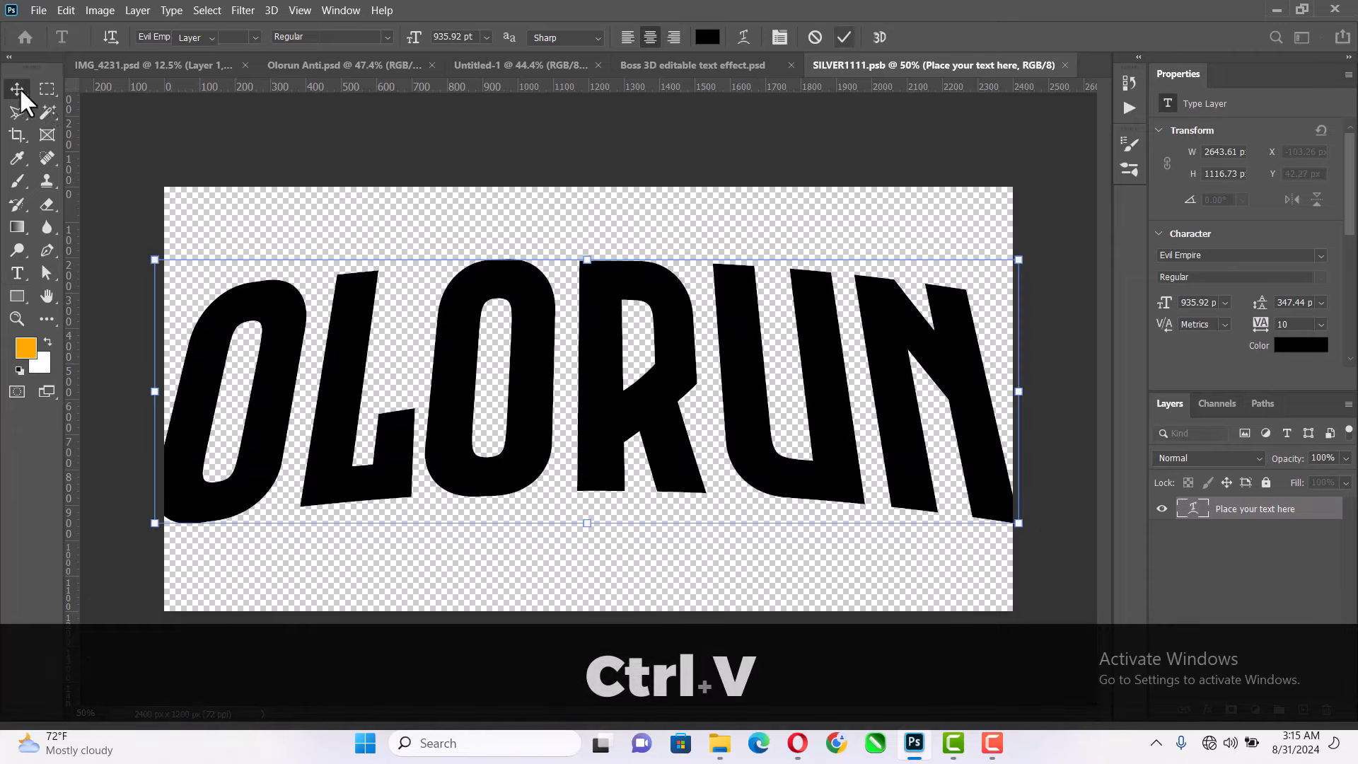
- Scale the OLORUN text to 78.67% so it fits the canvas, and save the smart object to update the Boss 3D document
left_click_drag(1023, 390, 962, 398)
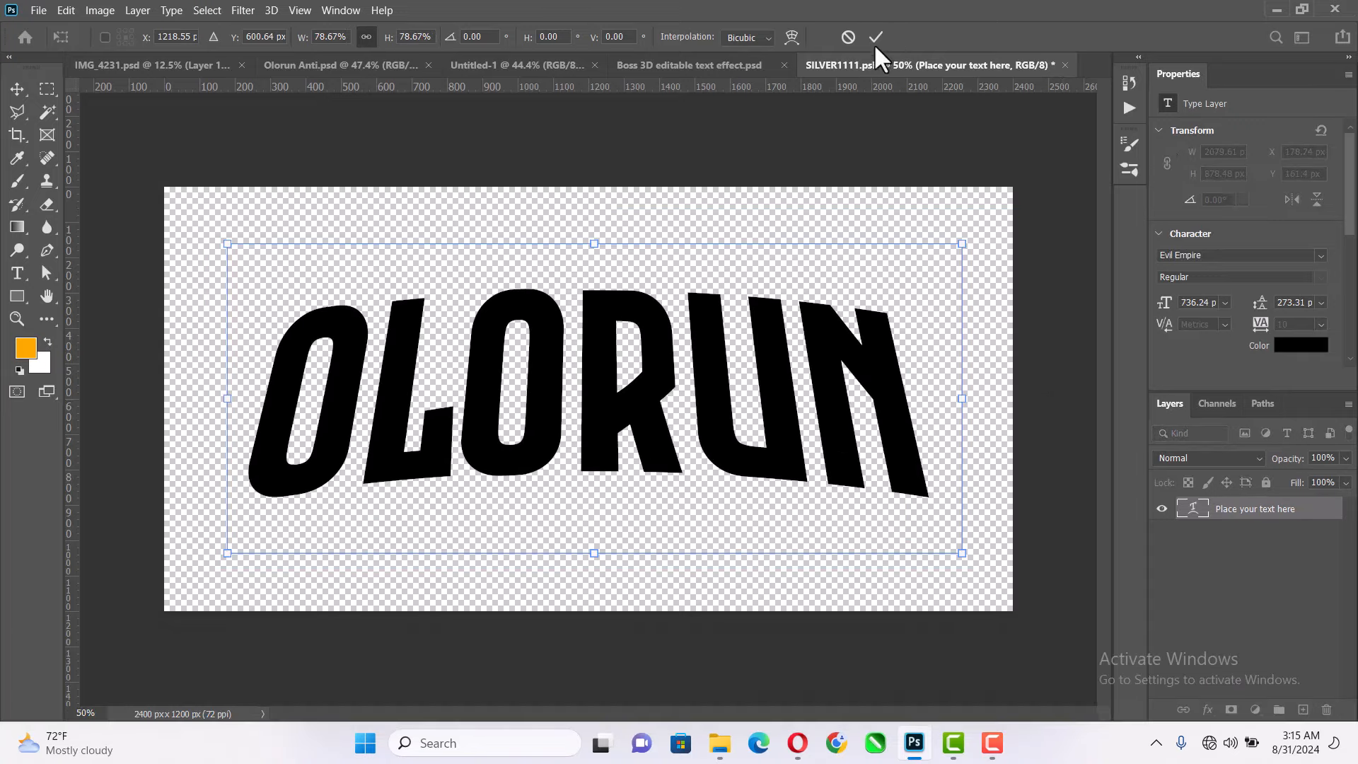
left_click(872, 43)
key("ctrl+s")
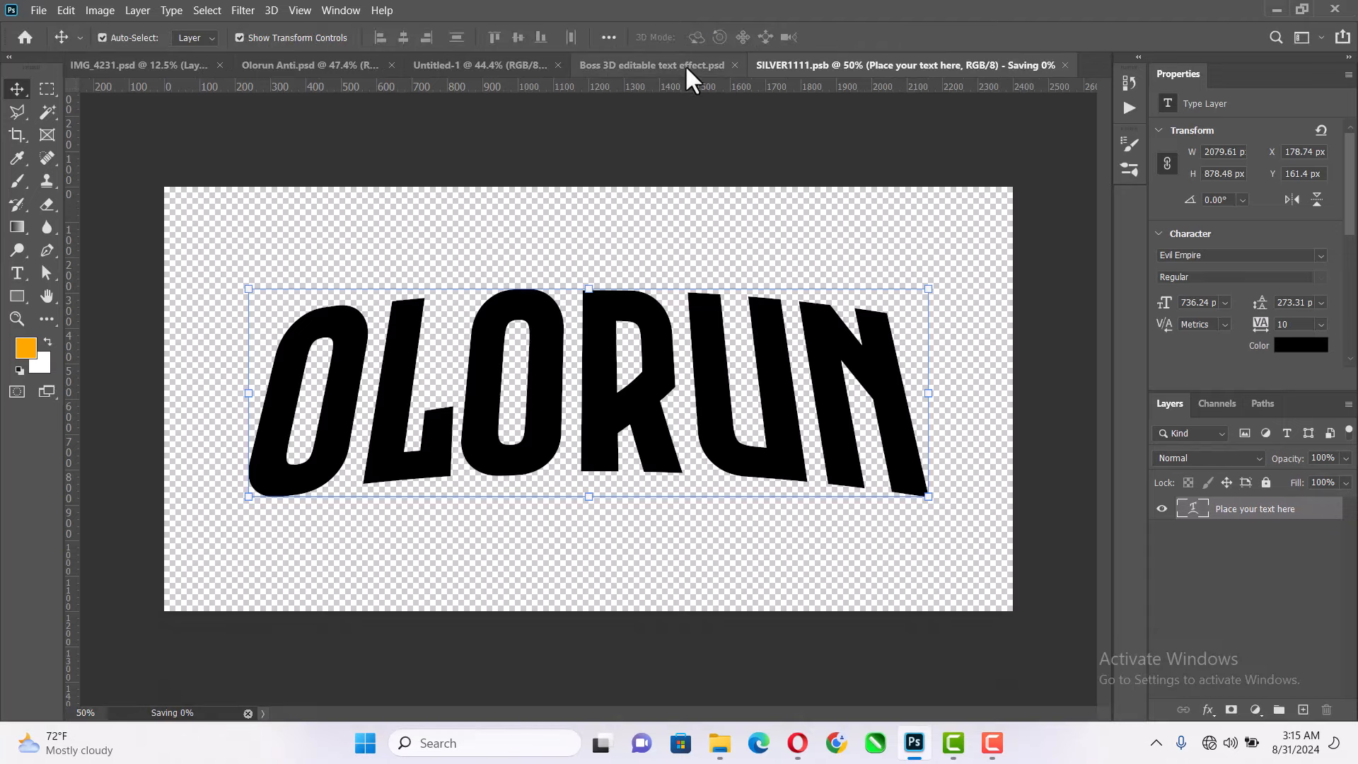
key("ctrl+s")
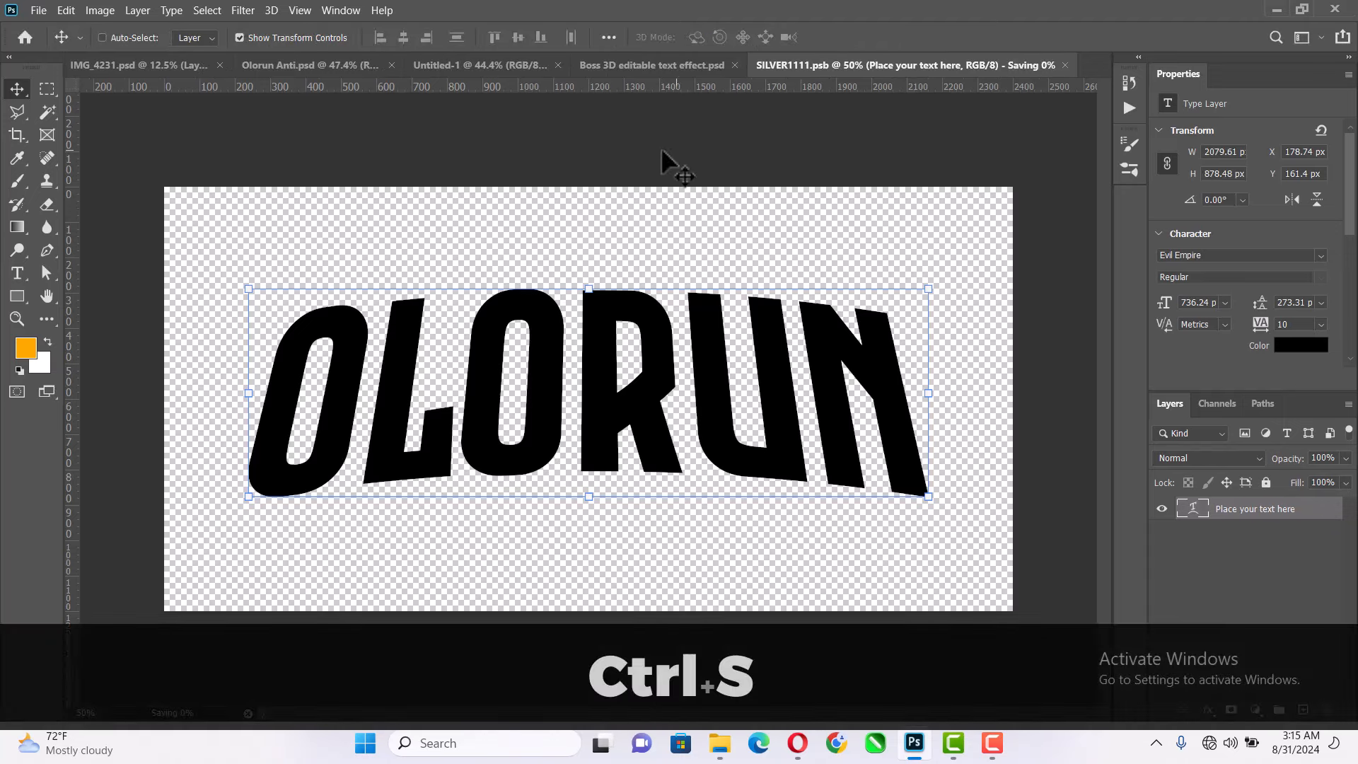
left_click(658, 65)
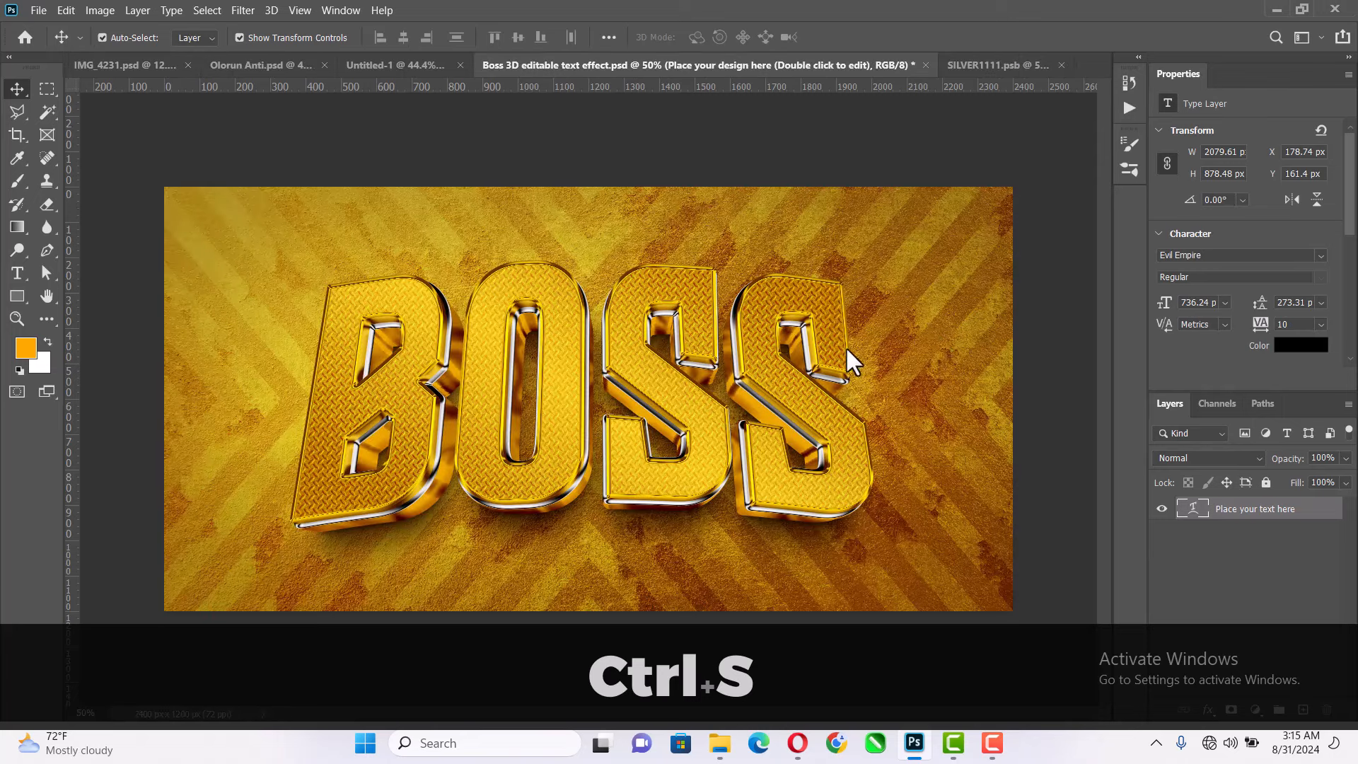
left_click(951, 62)
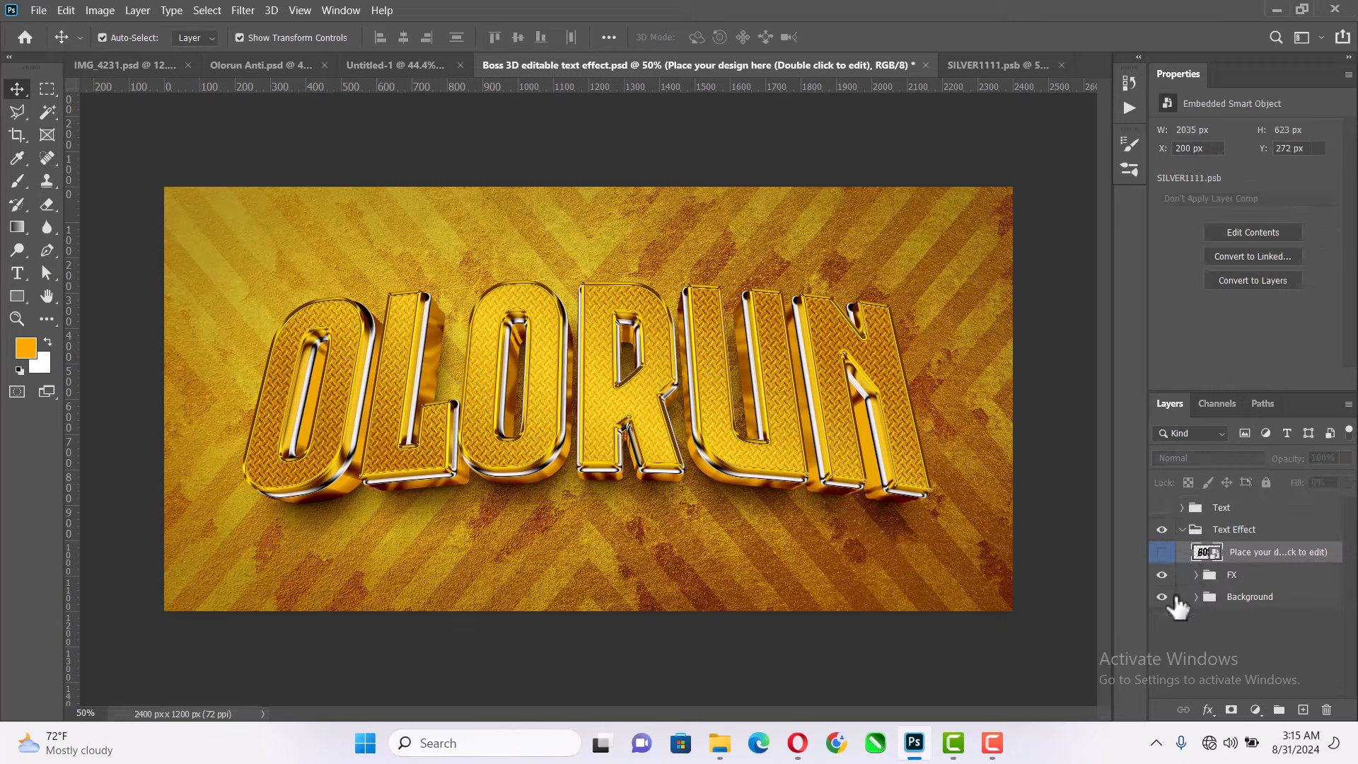
- Hide the Background group and save the OLORUN effect as a large-file-size PNG over file 1 in the boss-3d-editable-text-effect folder
left_click(1162, 598)
key("ctrl+shift+s")
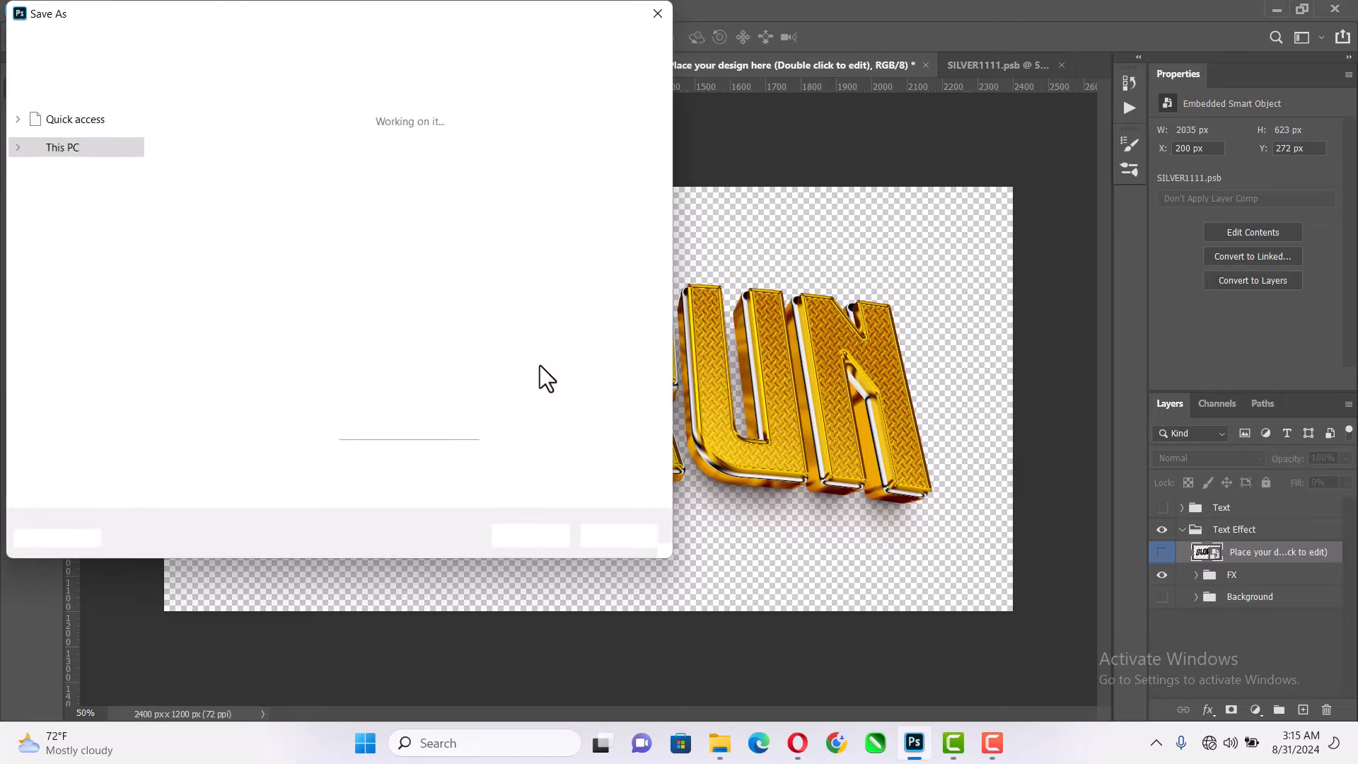
left_click(237, 351)
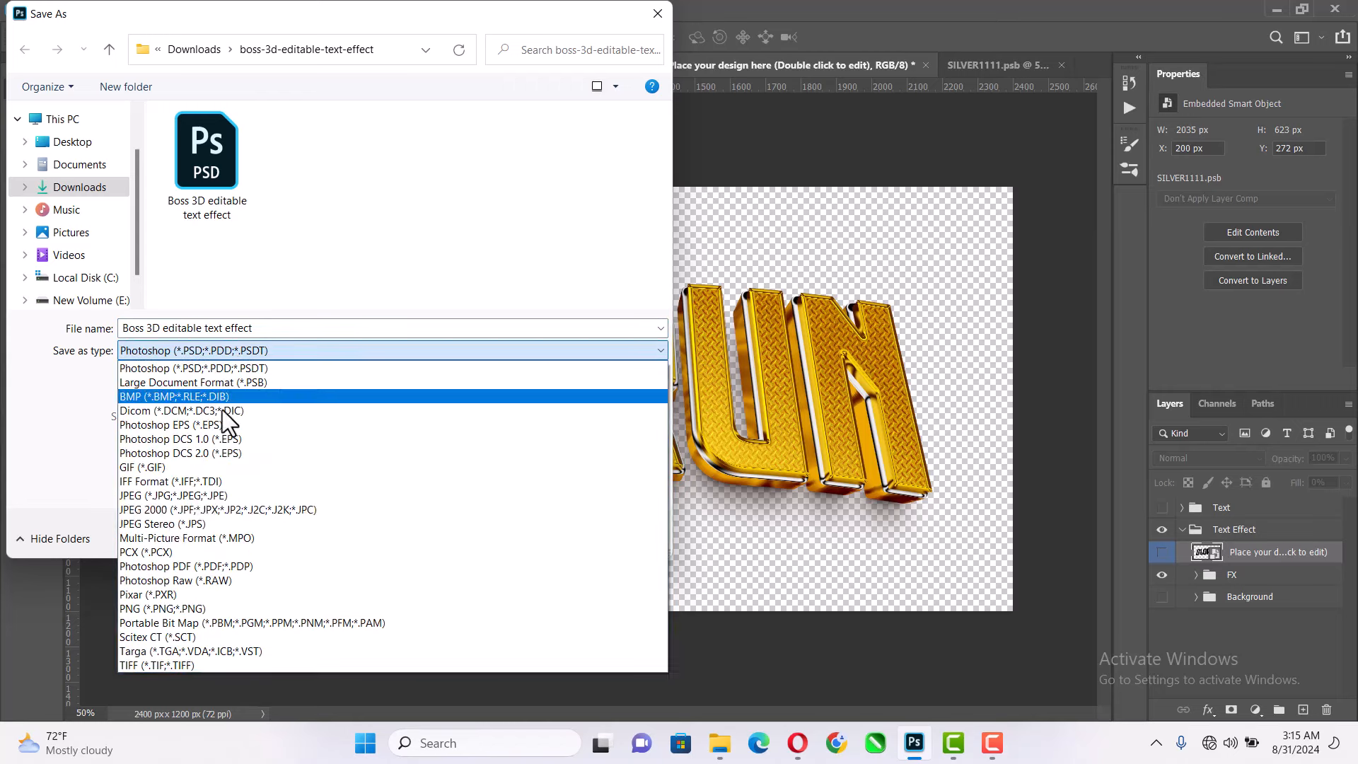
left_click(167, 612)
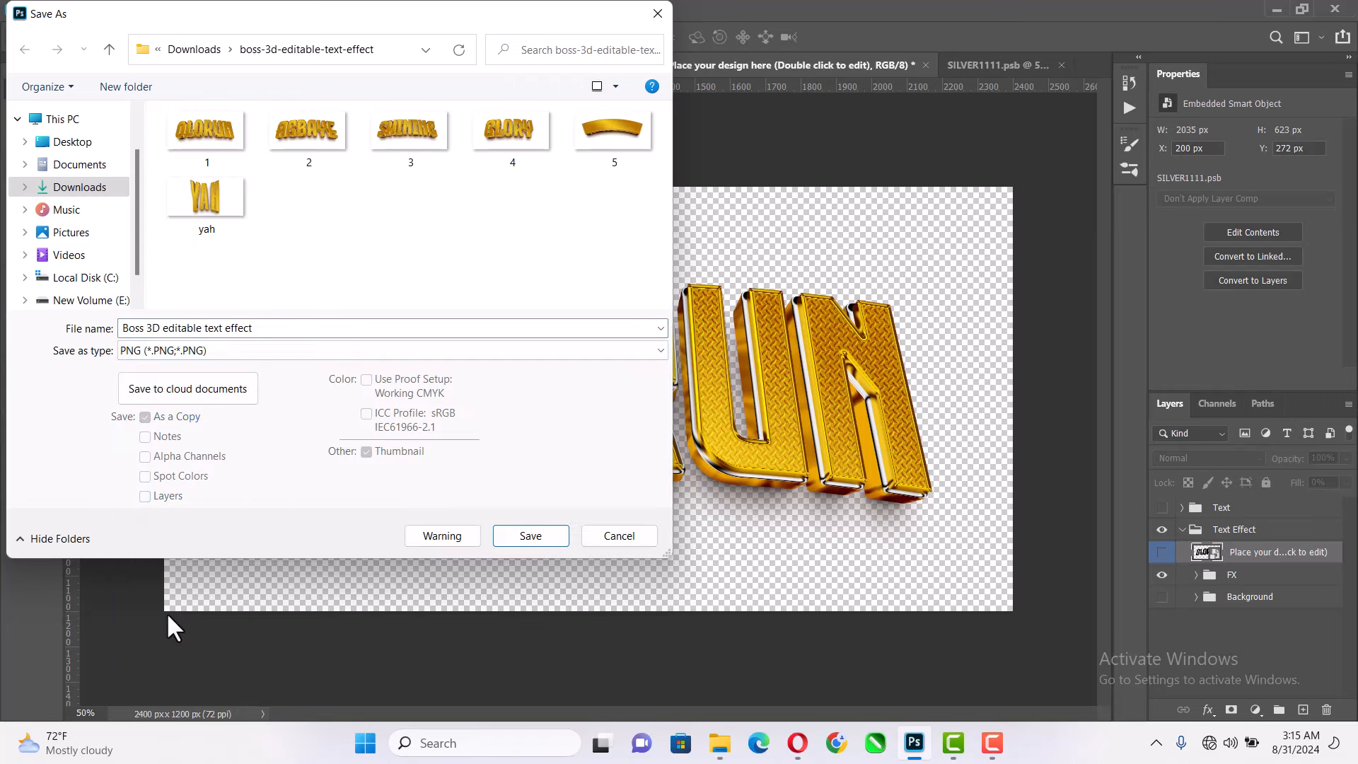
left_click(218, 142)
left_click(511, 532)
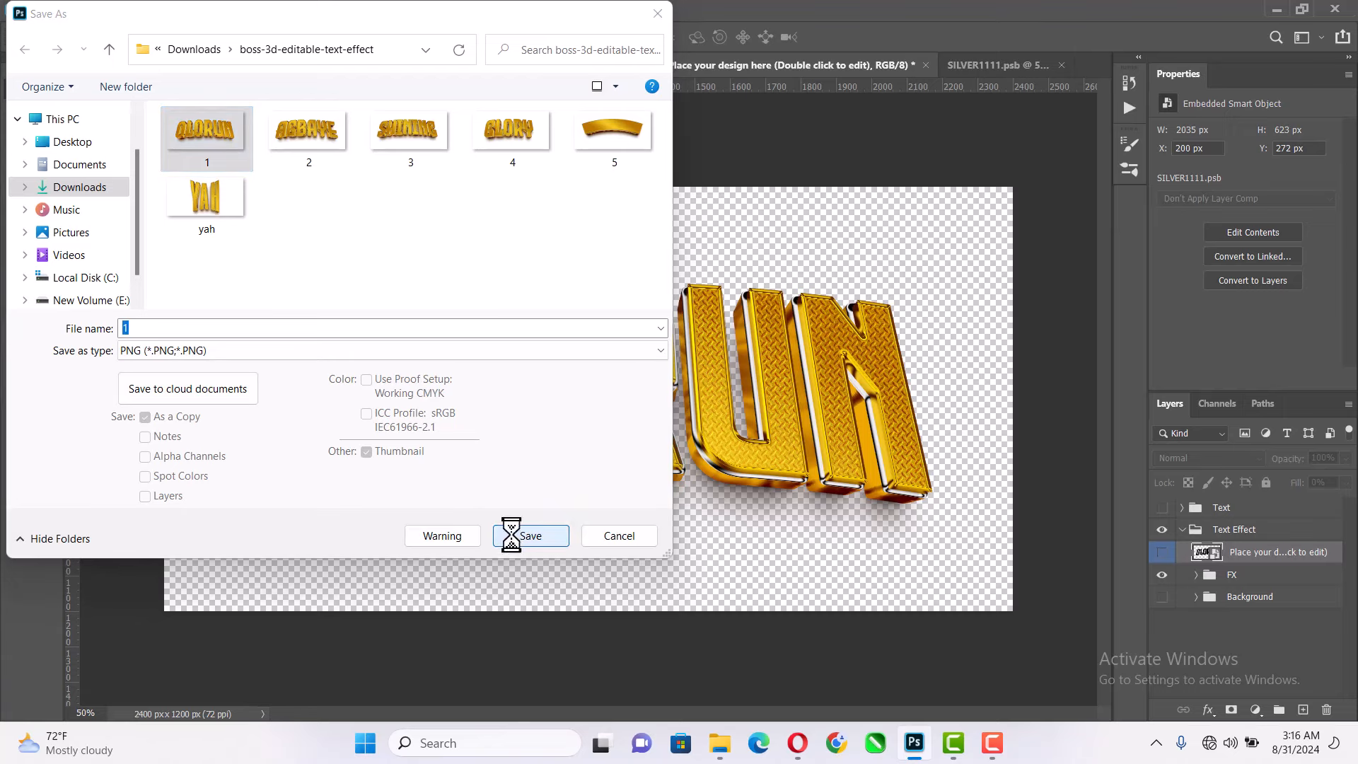
left_click(709, 373)
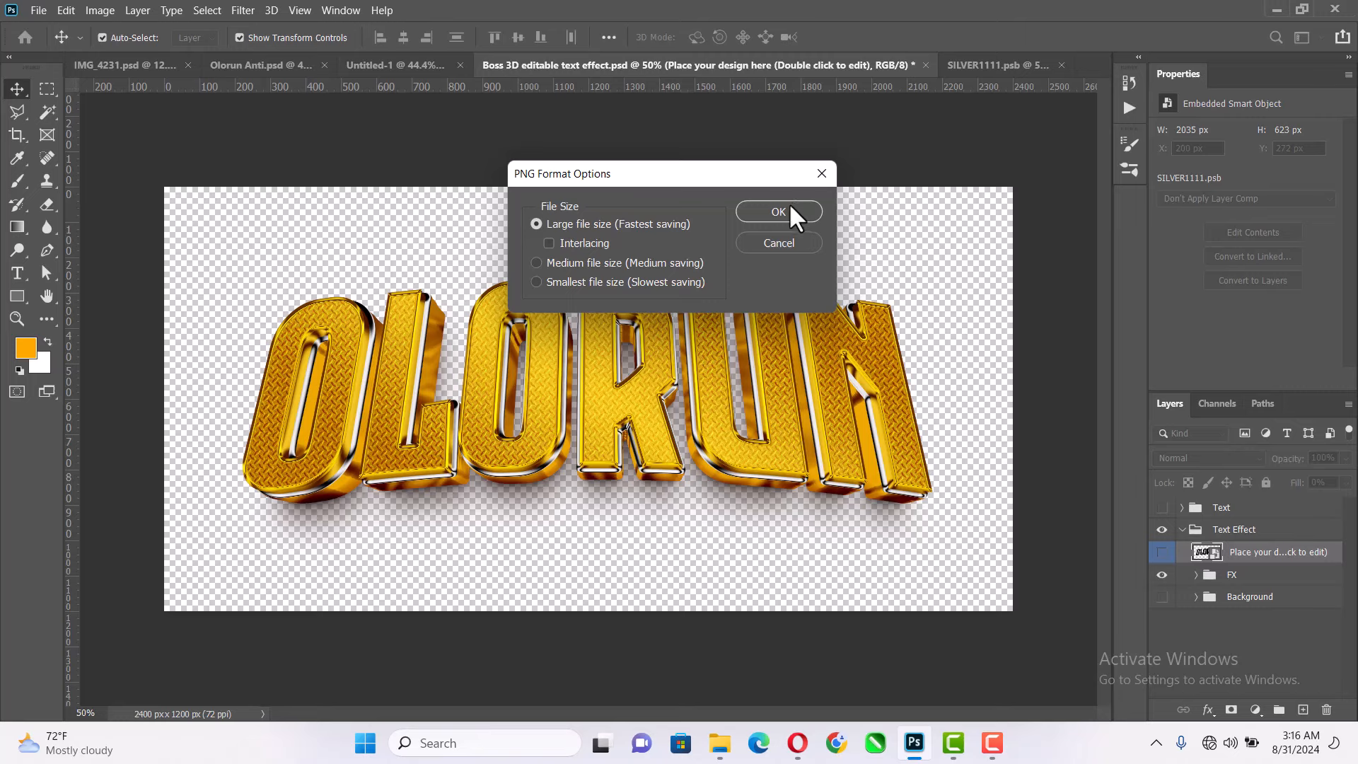
left_click(788, 211)
left_click(879, 150)
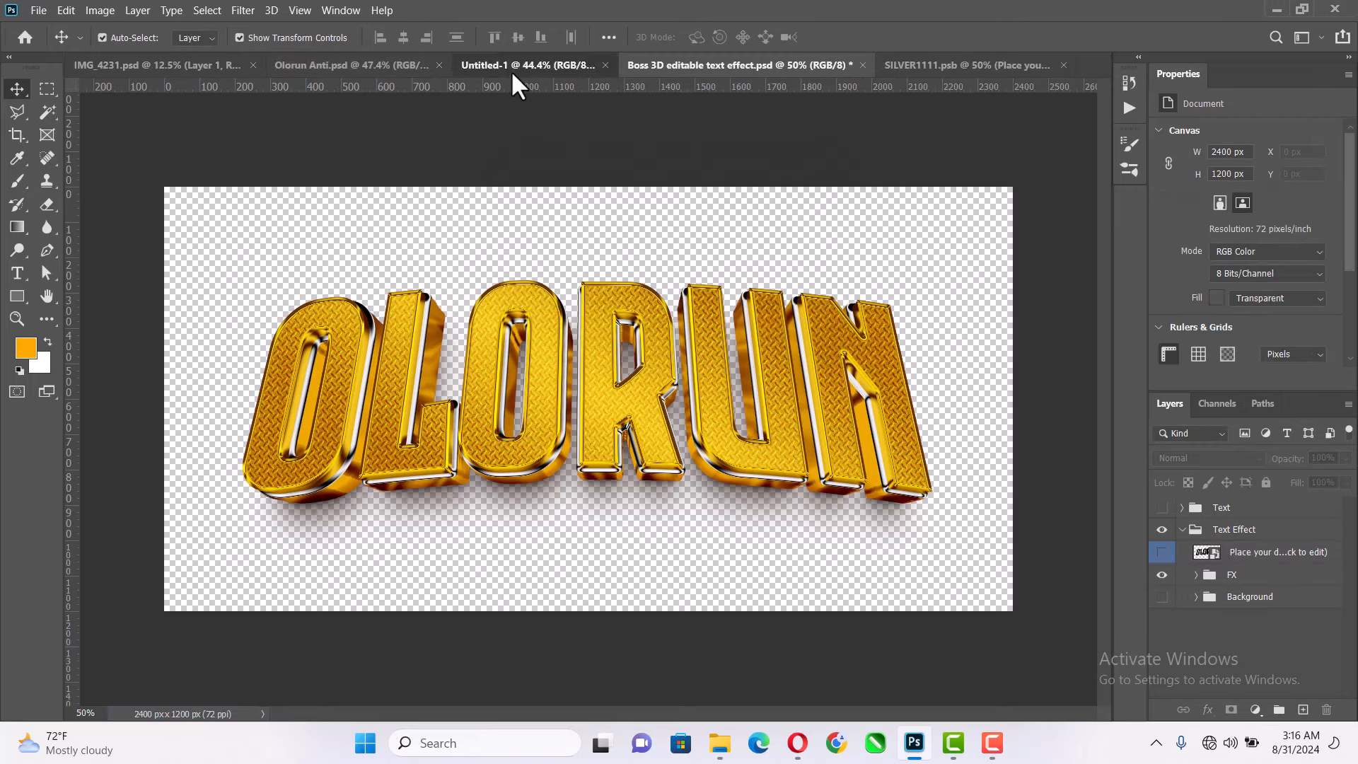
- Place images 1 (OLORUN) and 2 (AGBAYE) from the boss-3d-editable-text-effect folder into Untitled-1, and move OLORUN above AGBAYE
left_click(511, 70)
left_click(719, 743)
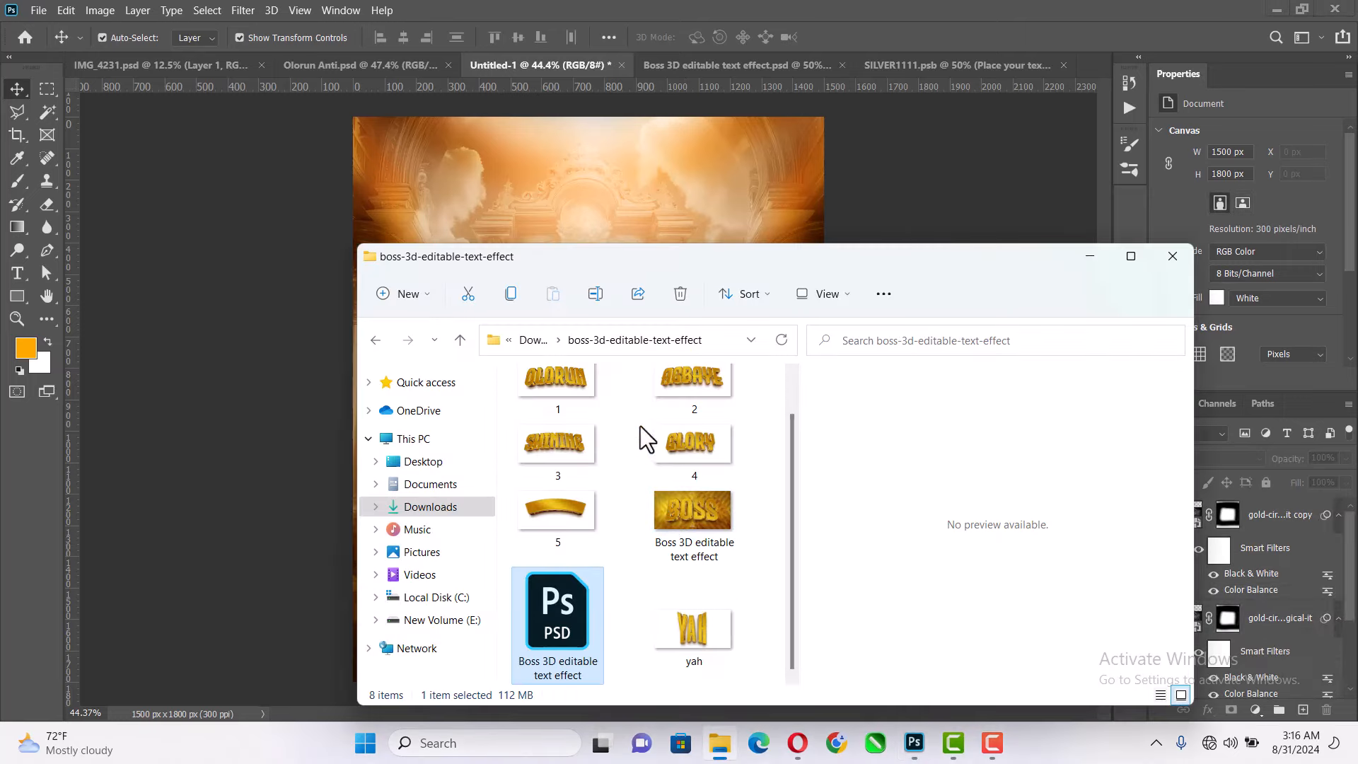
left_click(672, 385)
left_click(576, 460, "ctrl")
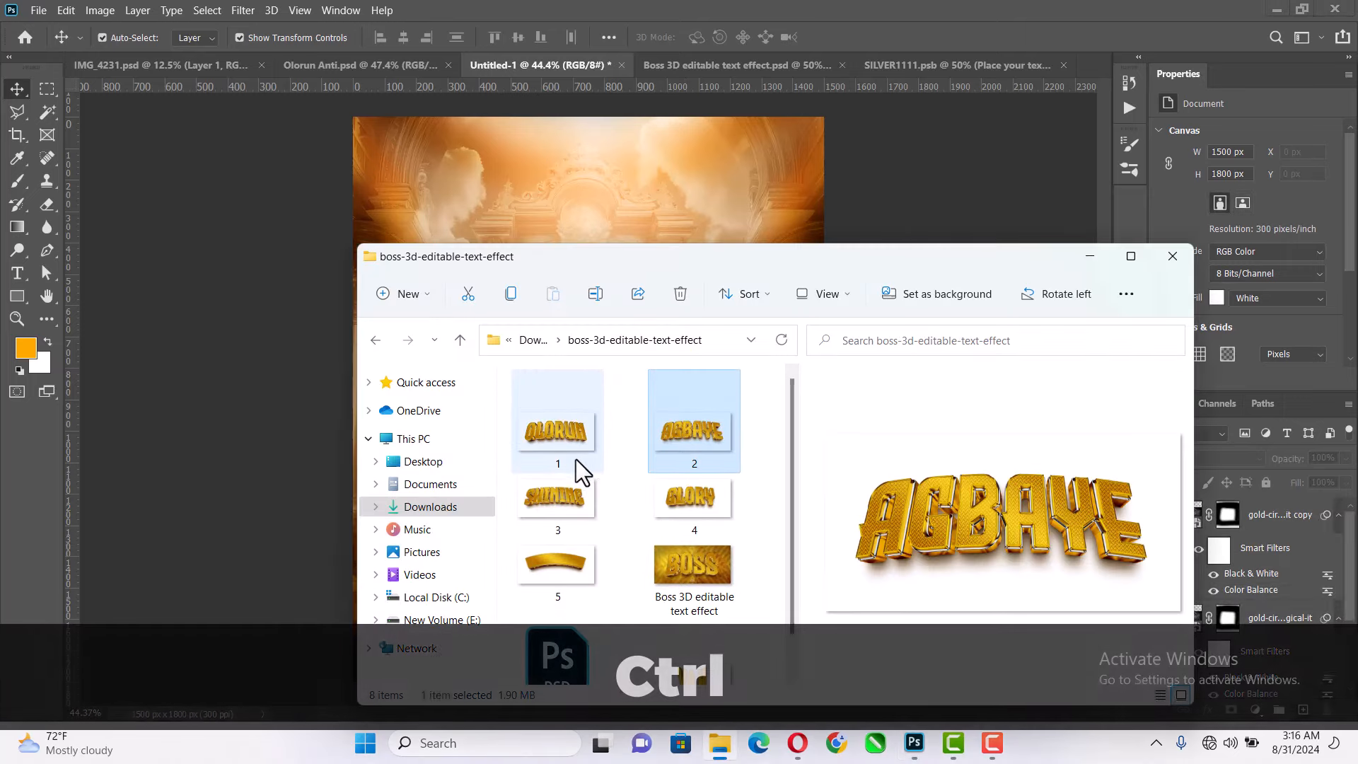
left_click_drag(707, 434, 618, 192)
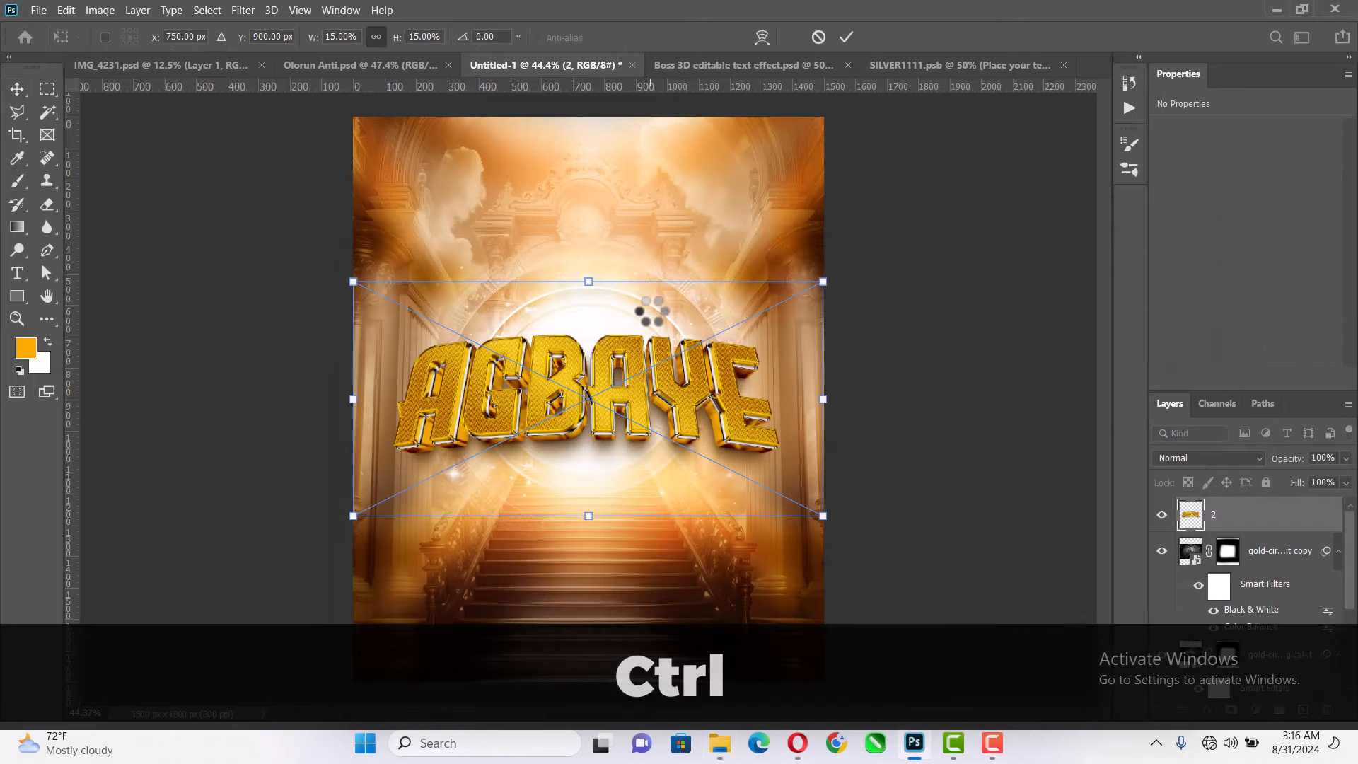
key("Return")
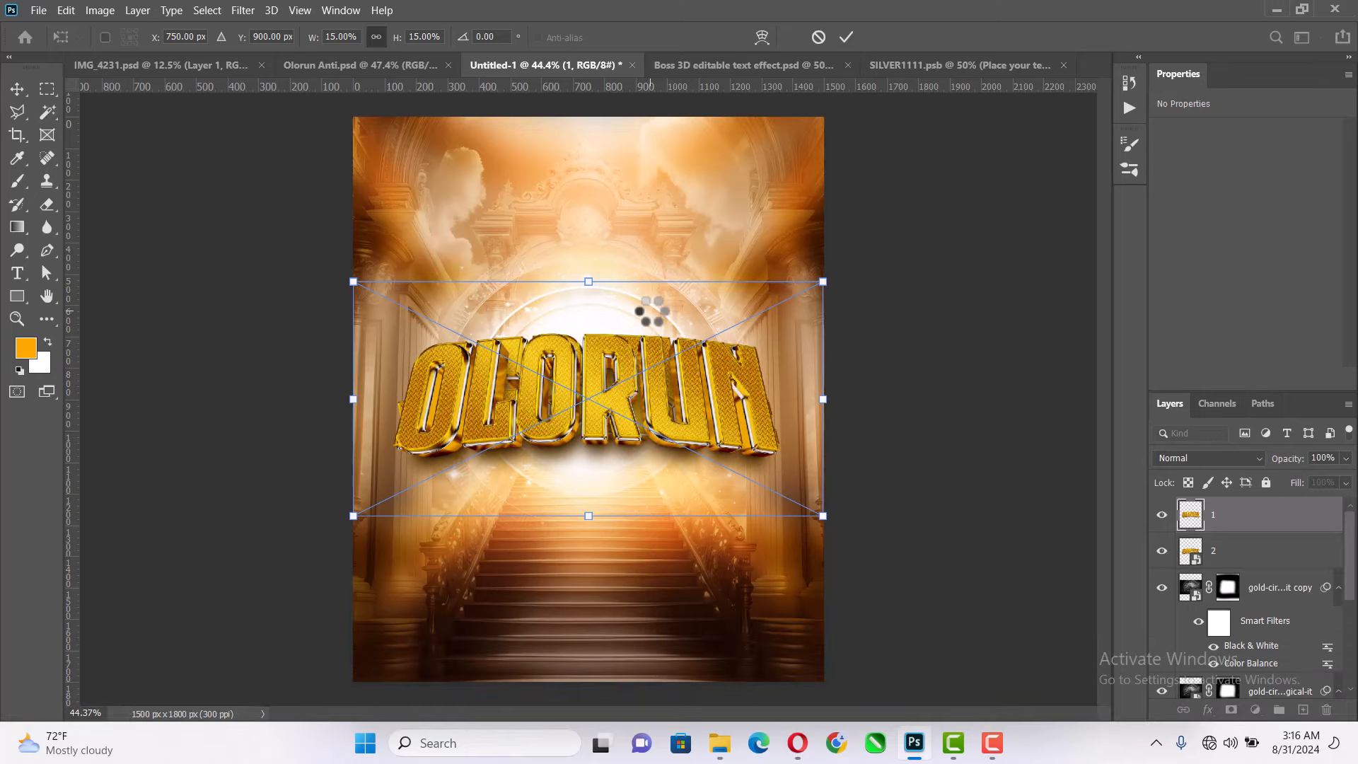
key("Return")
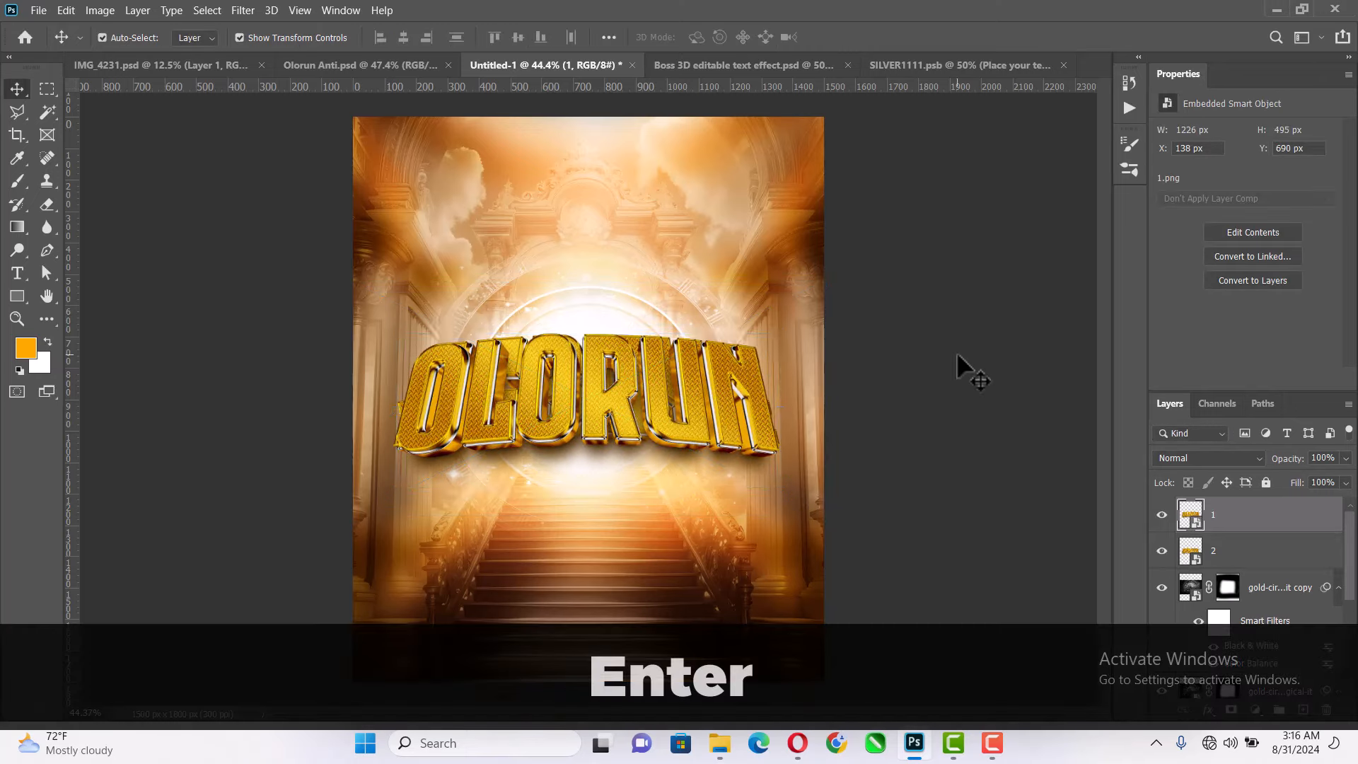
left_click_drag(697, 395, 697, 294)
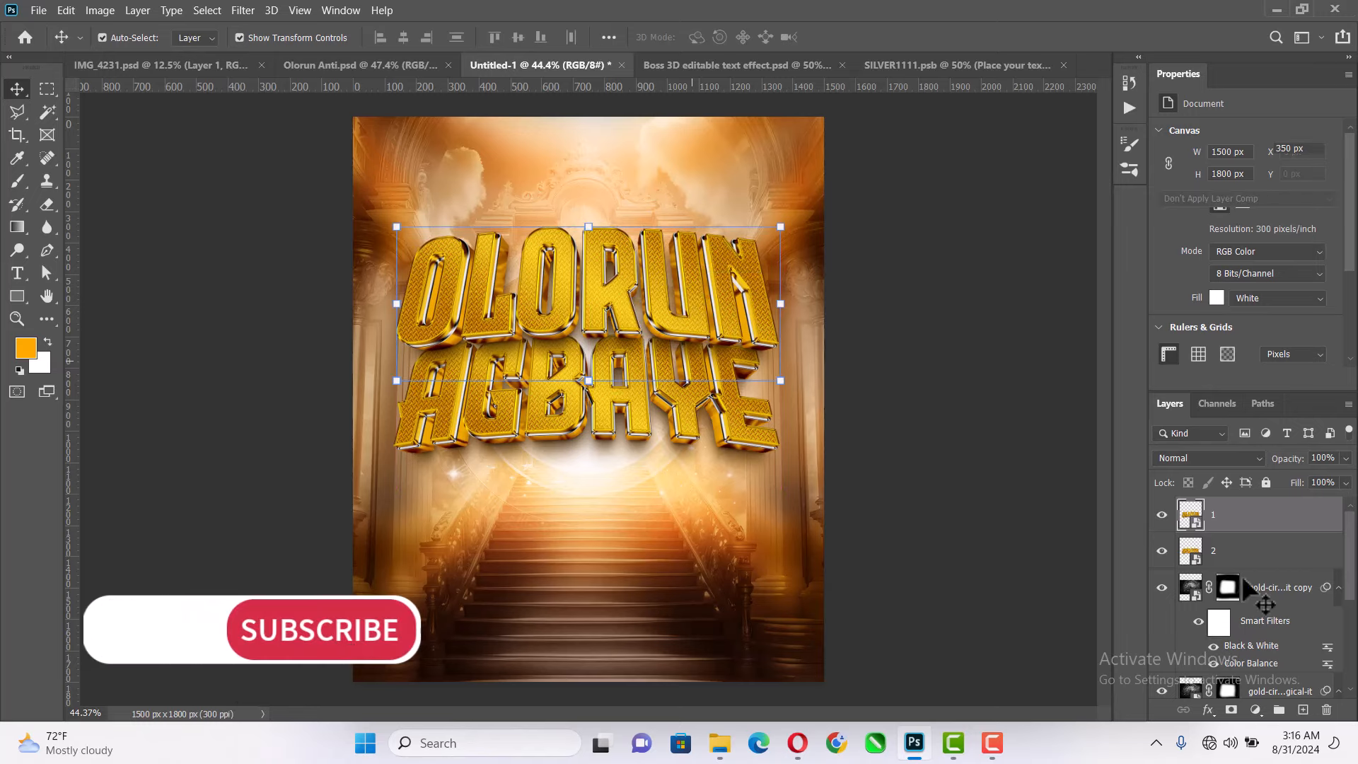
- Scale layers 1 and 2 together to 76.71% and move them down over the glowing circle, to about Y 857 px
left_click(1263, 559, "shift")
key("ctrl+t")
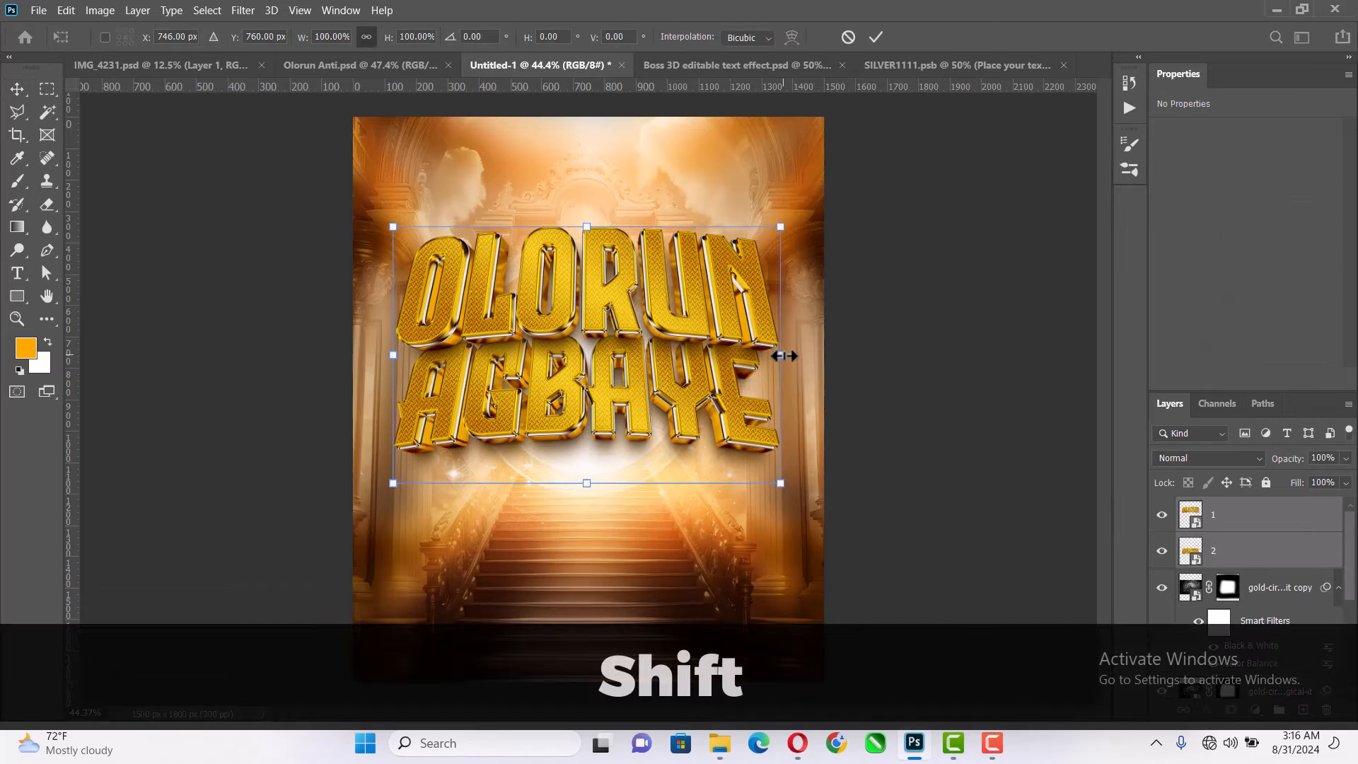
left_click_drag(775, 355, 739, 352)
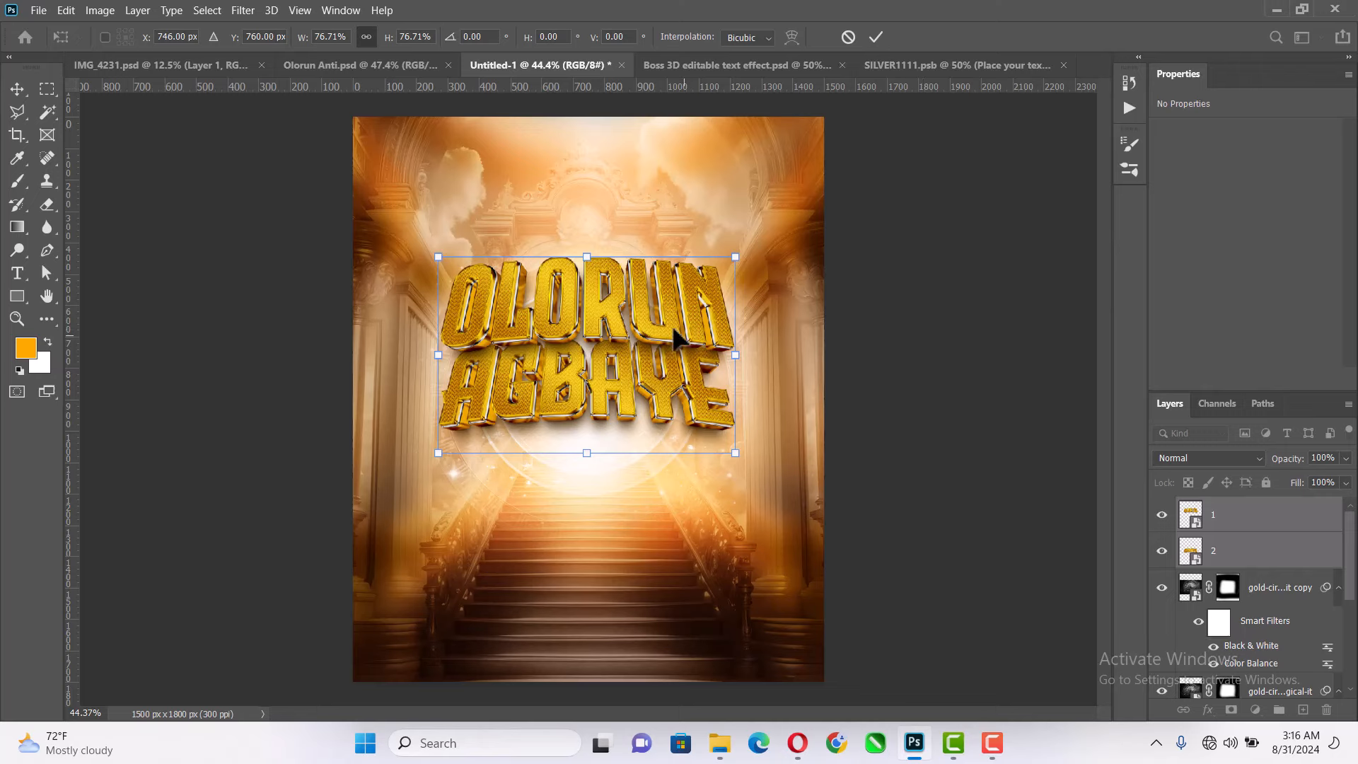
left_click_drag(675, 339, 670, 367)
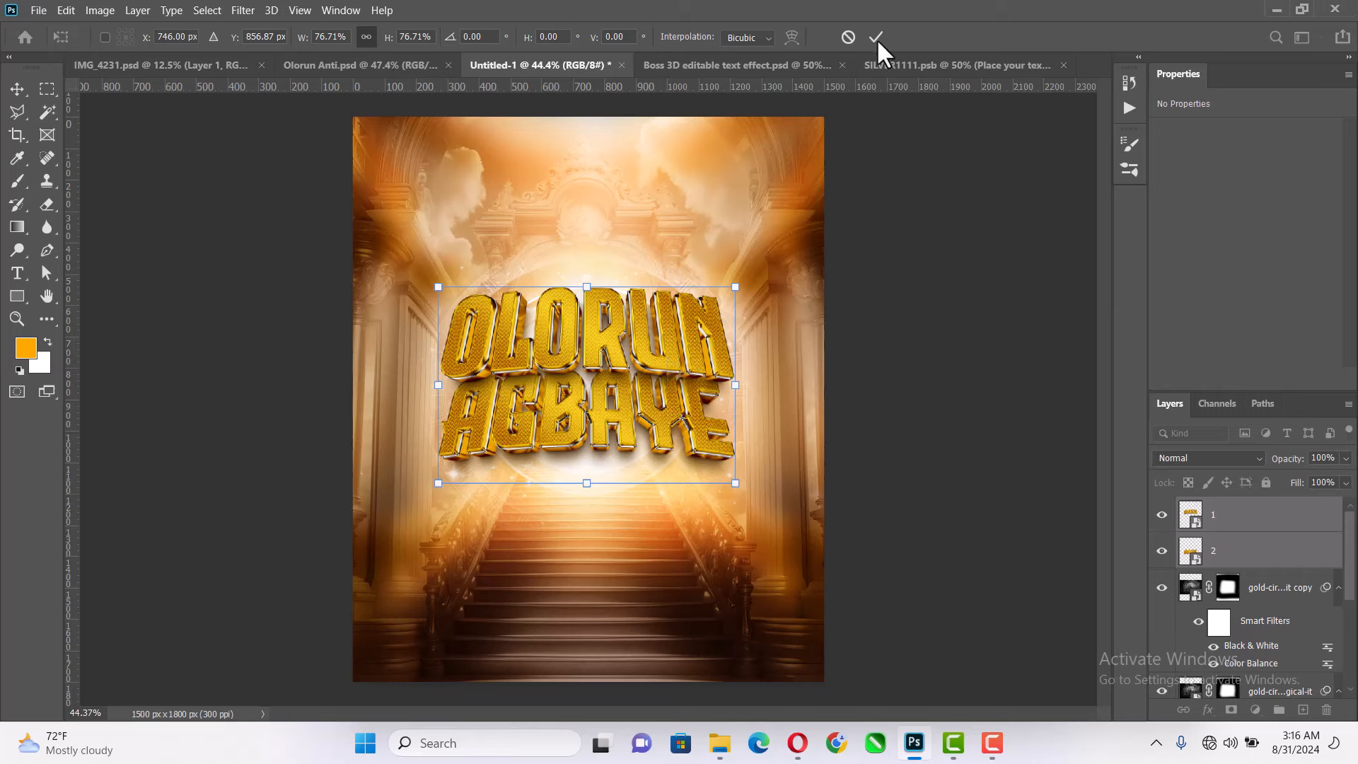
key("Return")
- Collapse the smart filter lists of both gold-circle layers and duplicate the upper gold-circle layer
scroll(1320, 587, "down", 1)
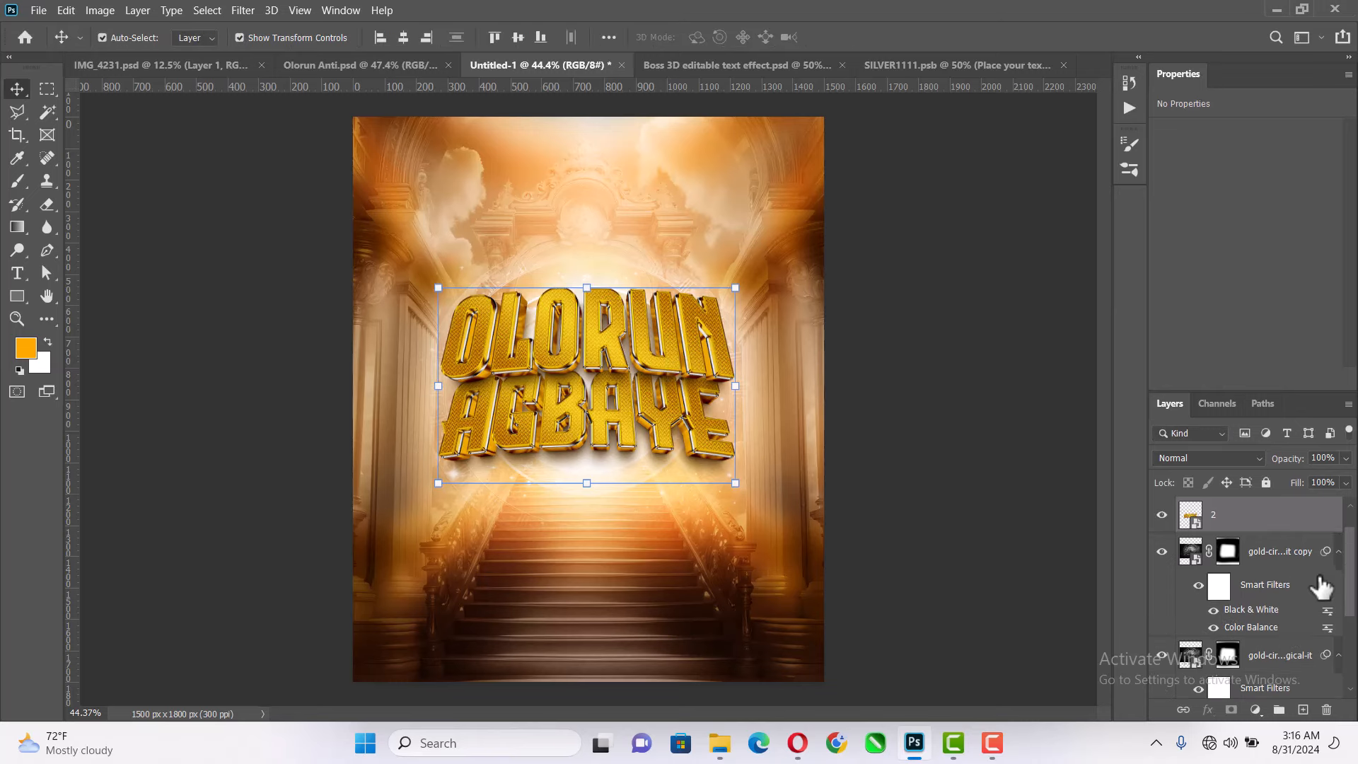
left_click(1338, 552)
left_click(1338, 588)
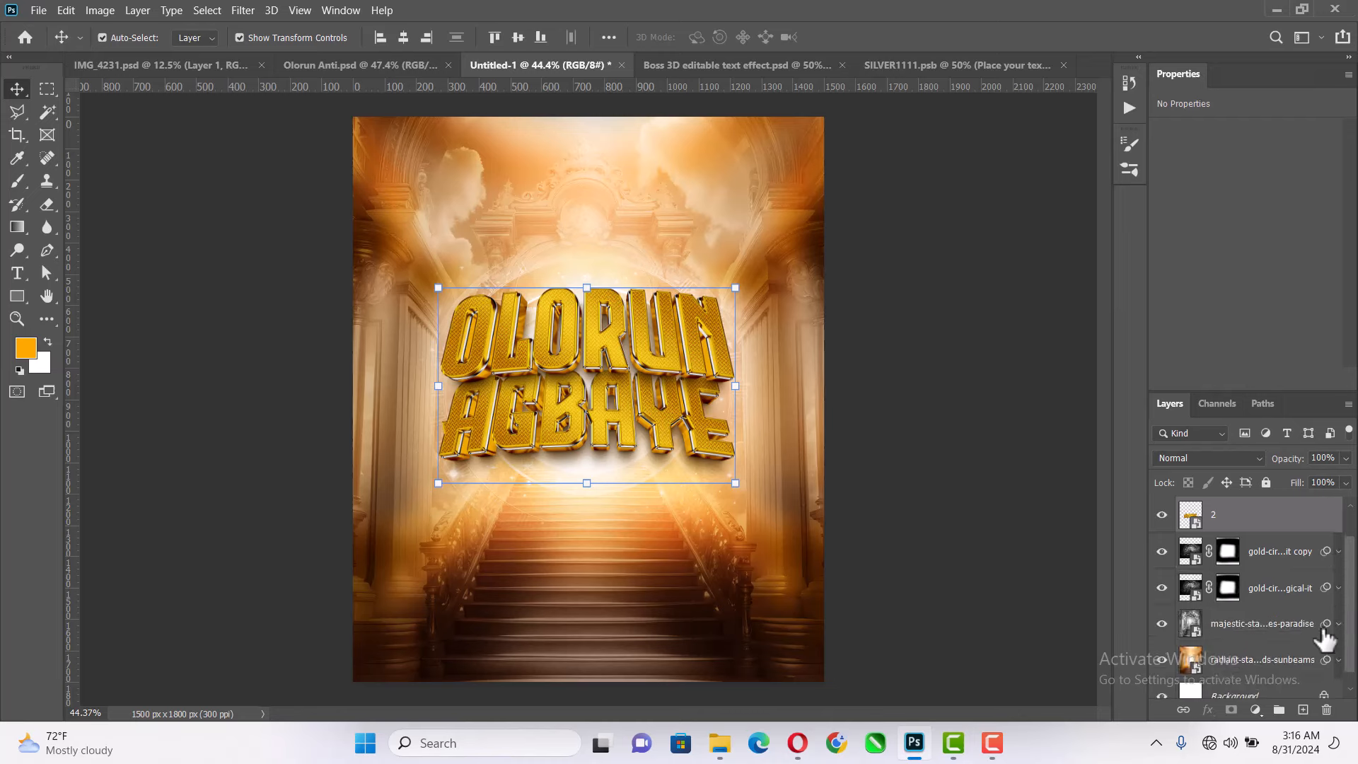
left_click(1281, 566)
key("ctrl+j")
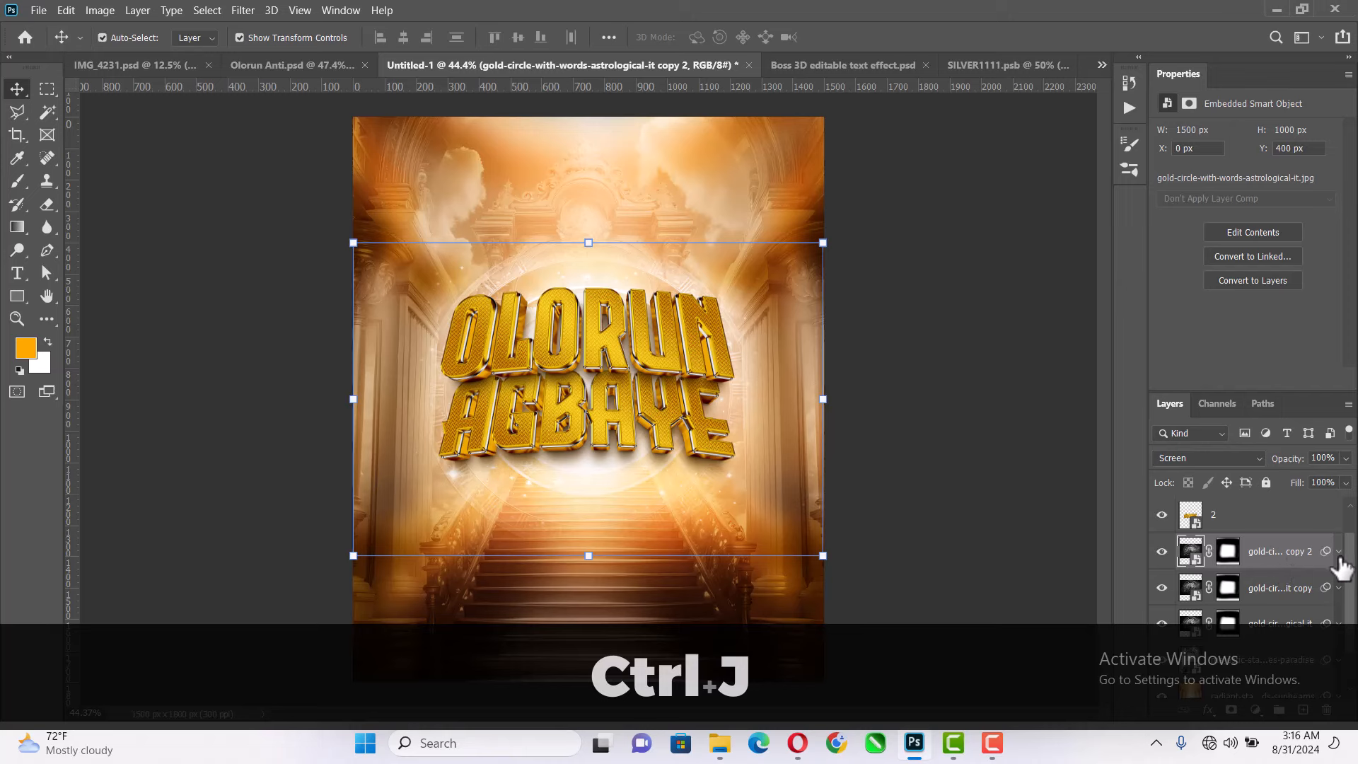
- Turn off the Black & White smart filter on all three gold-circle layers and collapse their filter lists
scroll(1293, 546, "down", 1)
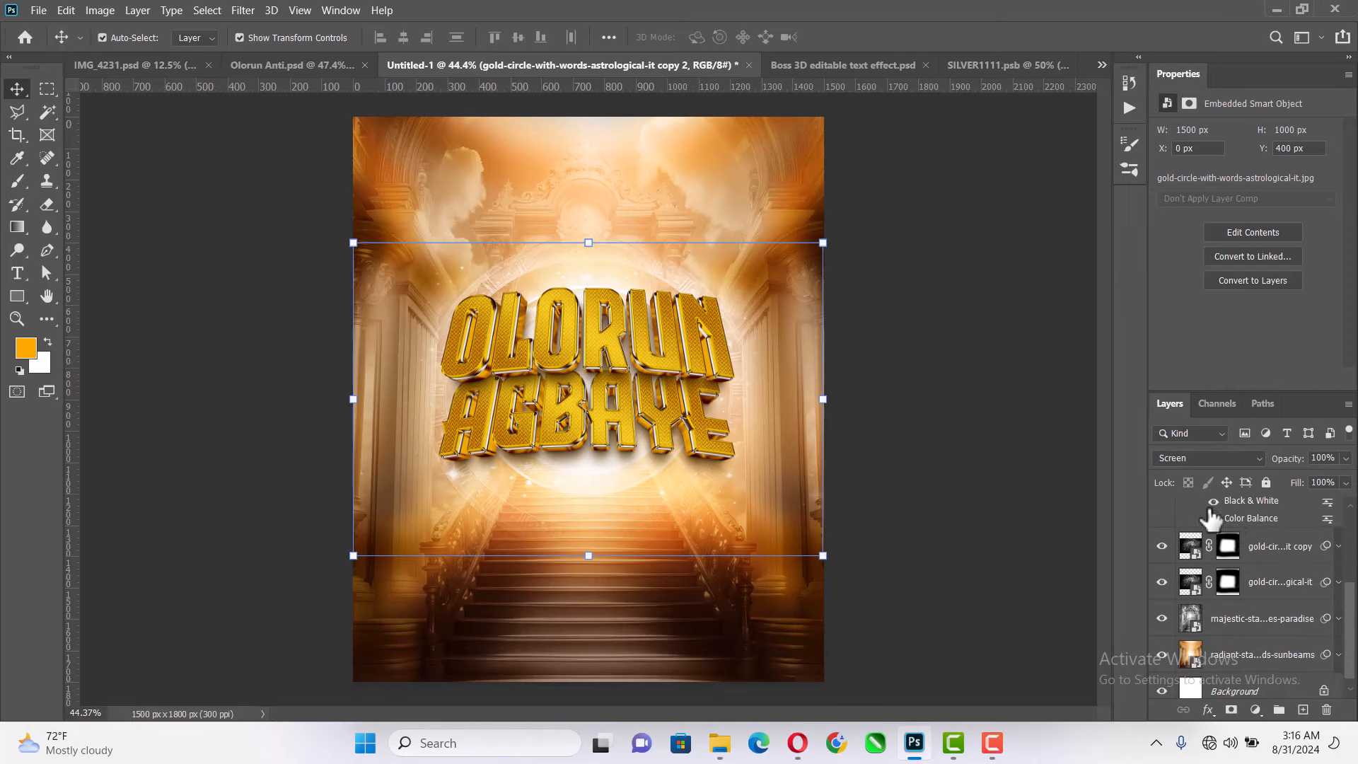
left_click(1338, 546)
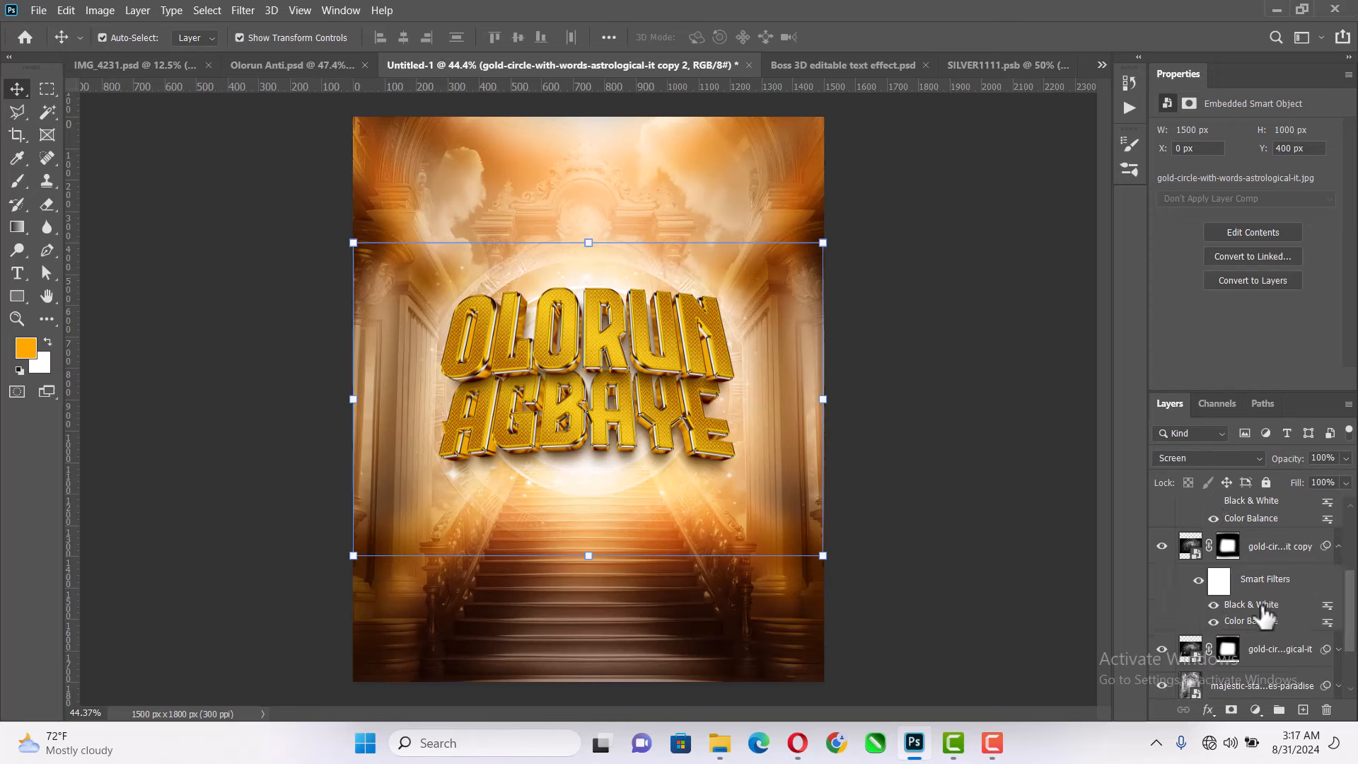
left_click(1338, 649)
scroll(1215, 673, "down", 1)
scroll(1214, 671, "down", 1)
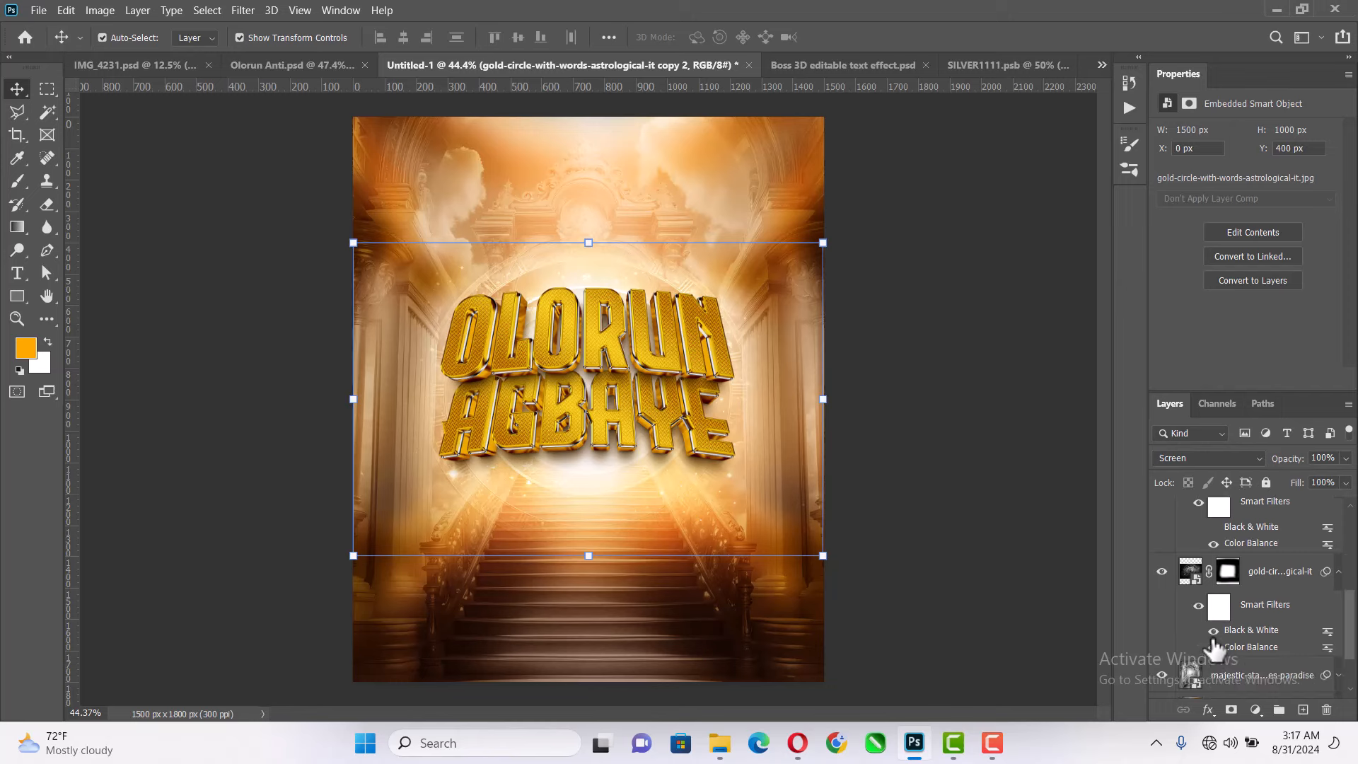
left_click(1213, 632)
left_click(1338, 572)
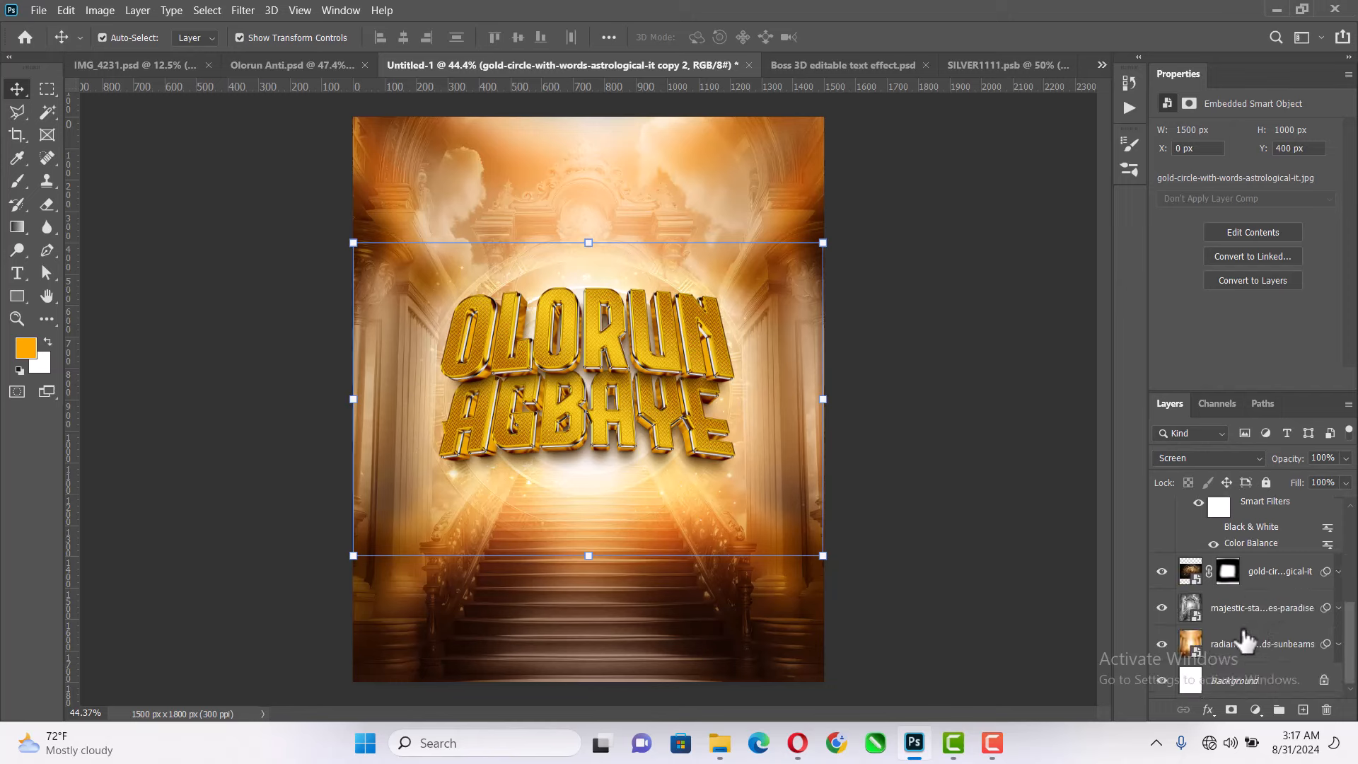
scroll(1342, 585, "up", 2)
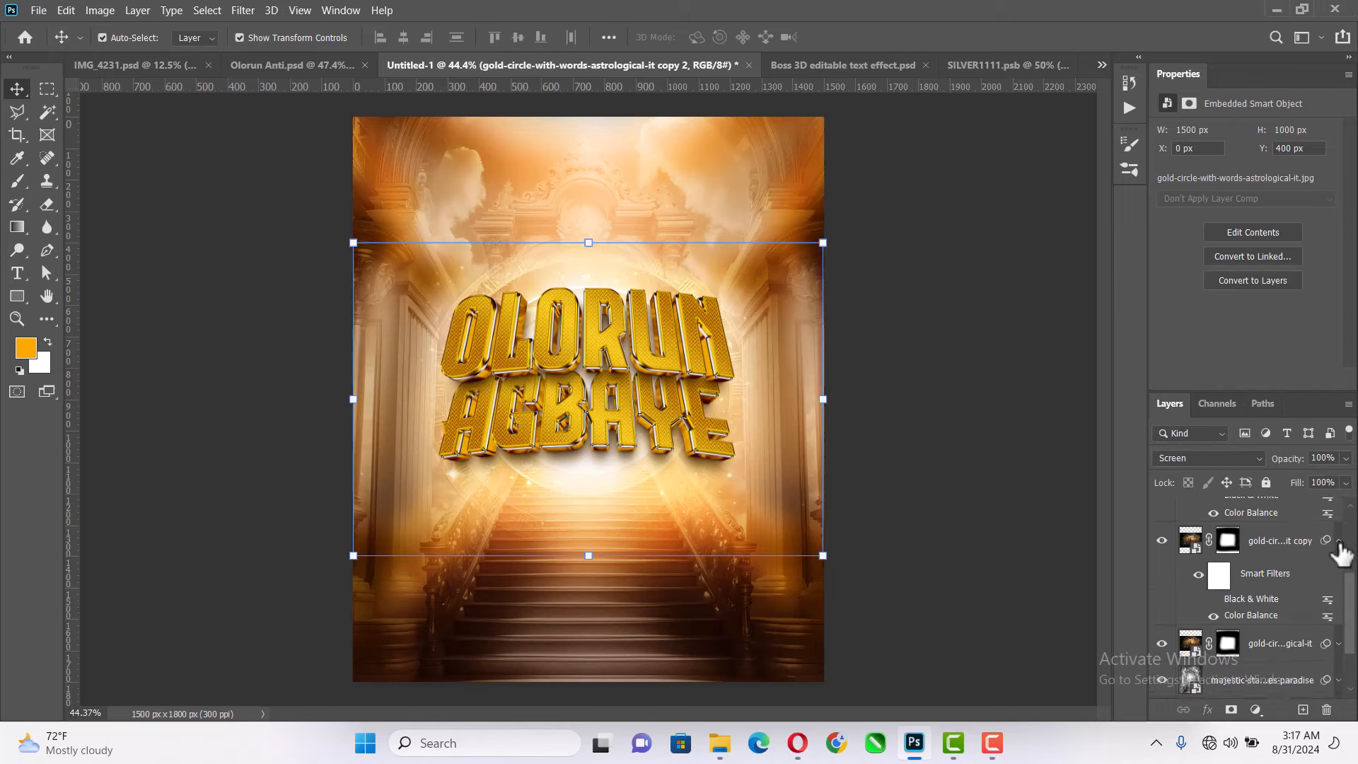
left_click(1338, 540)
scroll(1308, 601, "up", 2)
left_click(1338, 510)
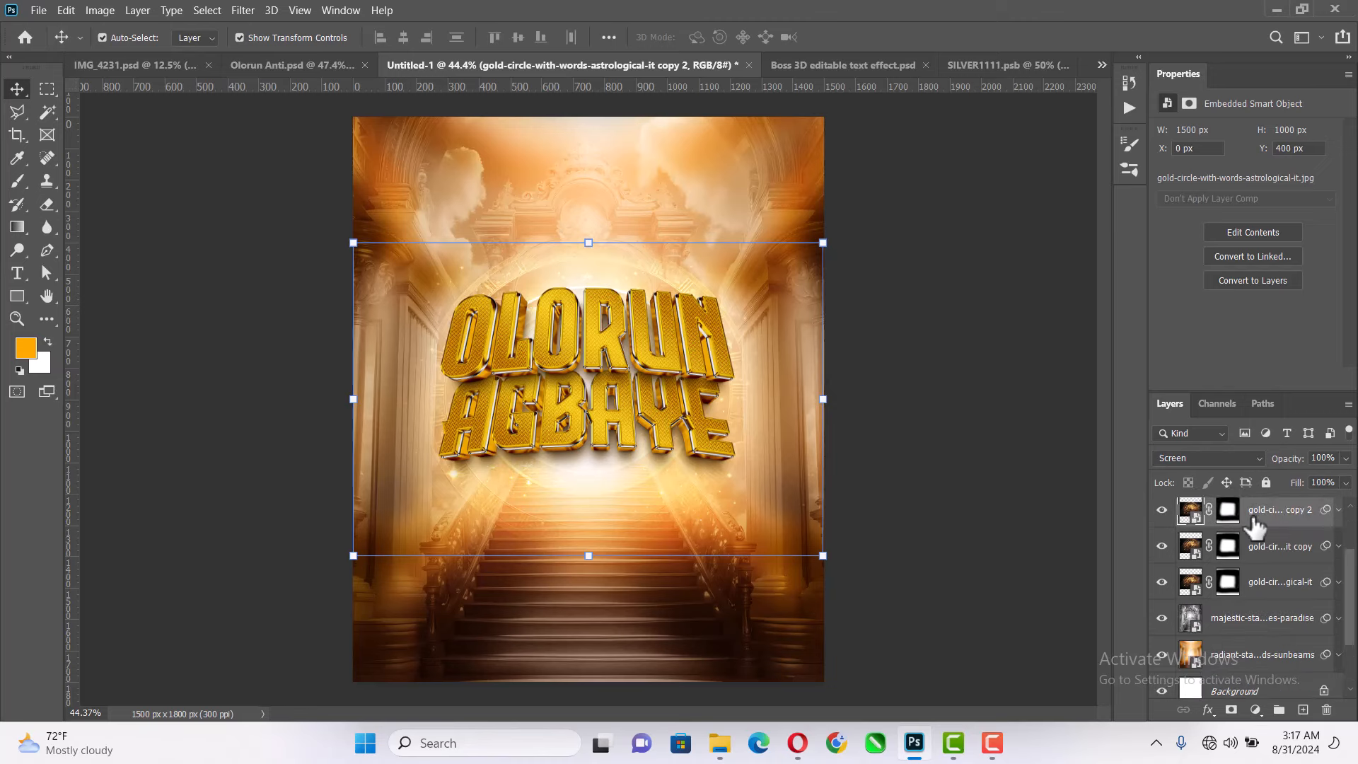
- Switch to the Opera browser and copy the text "(God of All Possibilities)" from the bluetooth_content_share page
left_click(959, 512)
scroll(682, 494, "up", 2)
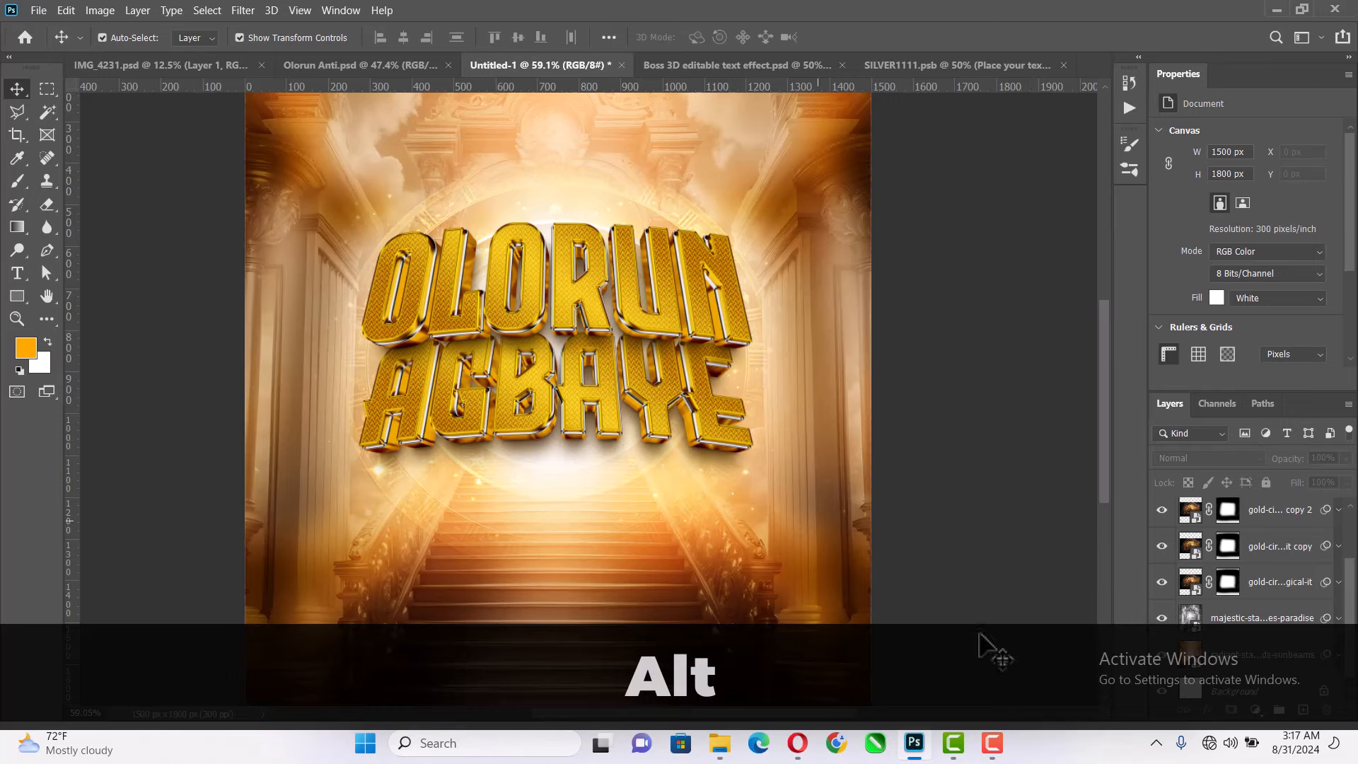
left_click(797, 742)
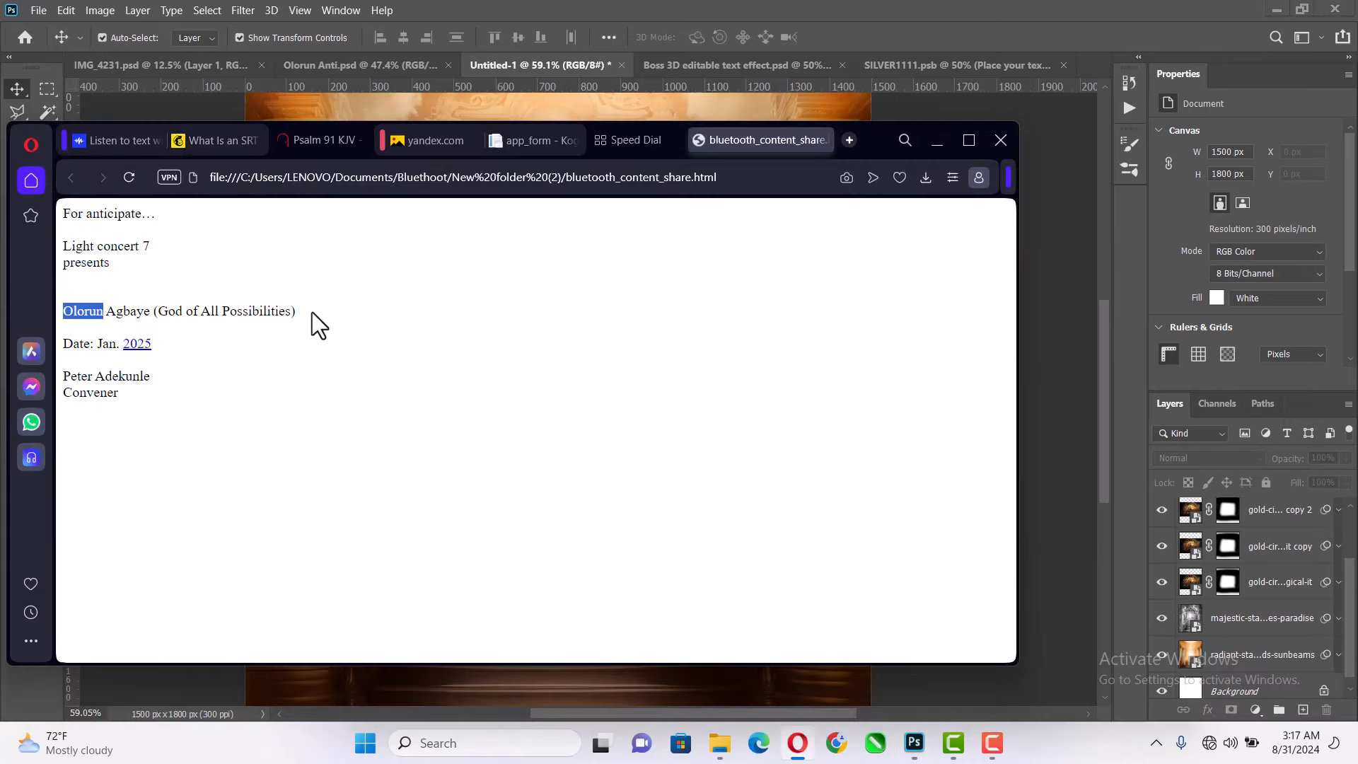
left_click_drag(312, 312, 177, 311)
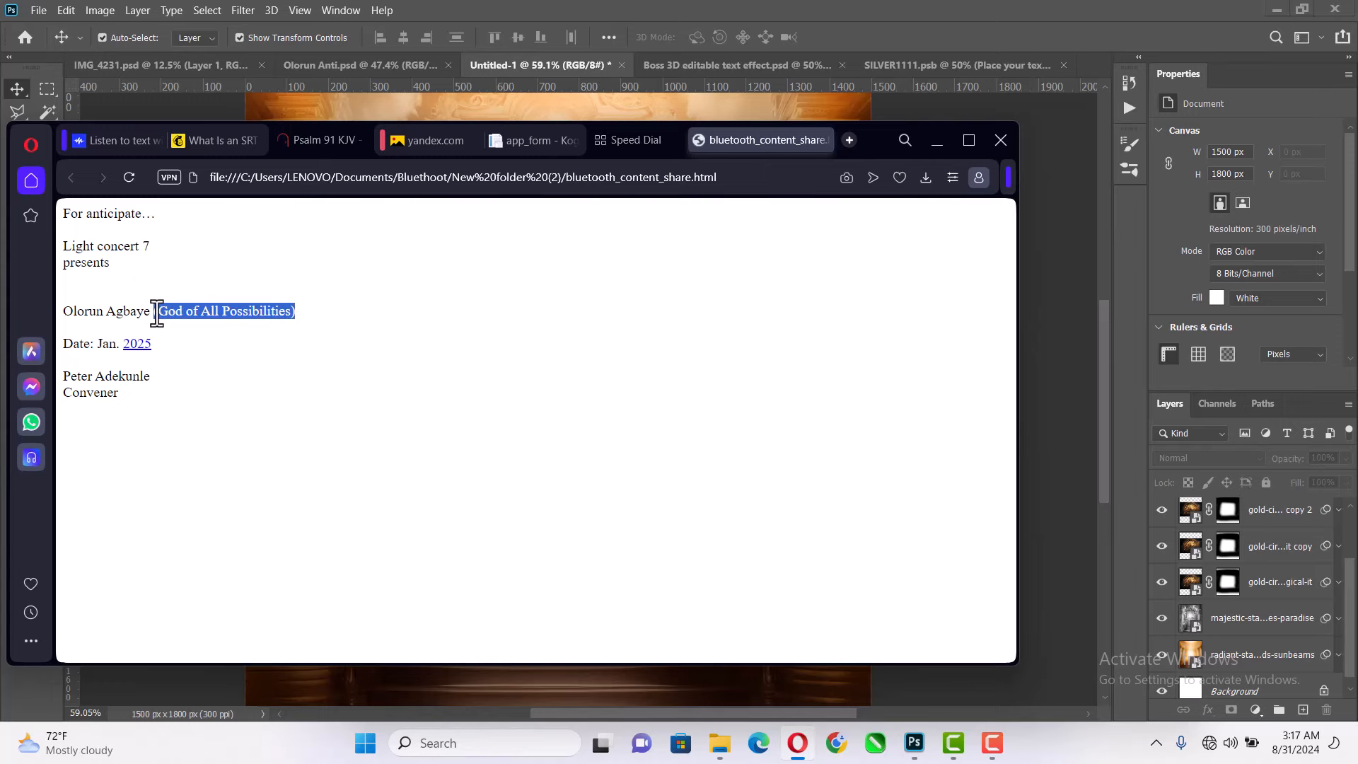
key("ctrl+c")
- Return to Photoshop and paste "(God of All Possibilities)" as a new text layer below the AGBAYE title
left_click(797, 67)
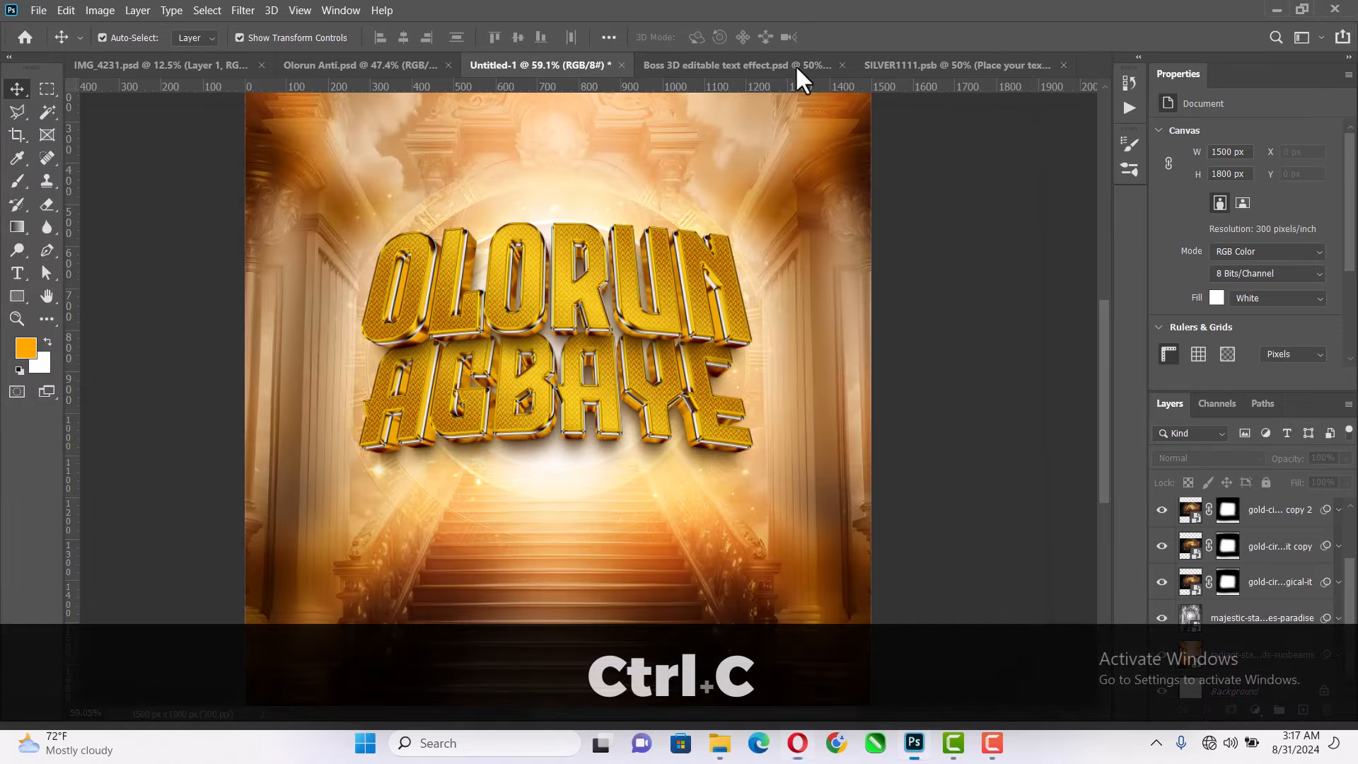
key("t")
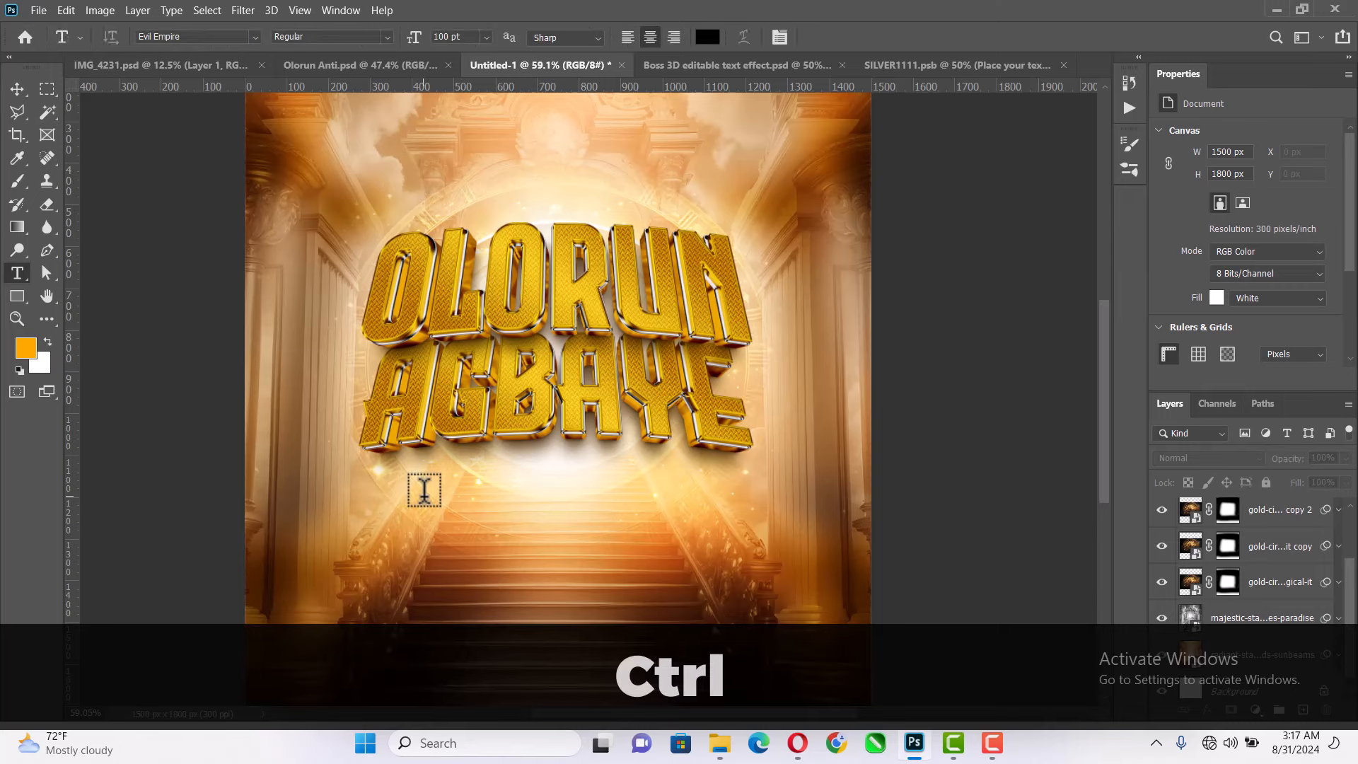
left_click(424, 490)
key("ctrl+v")
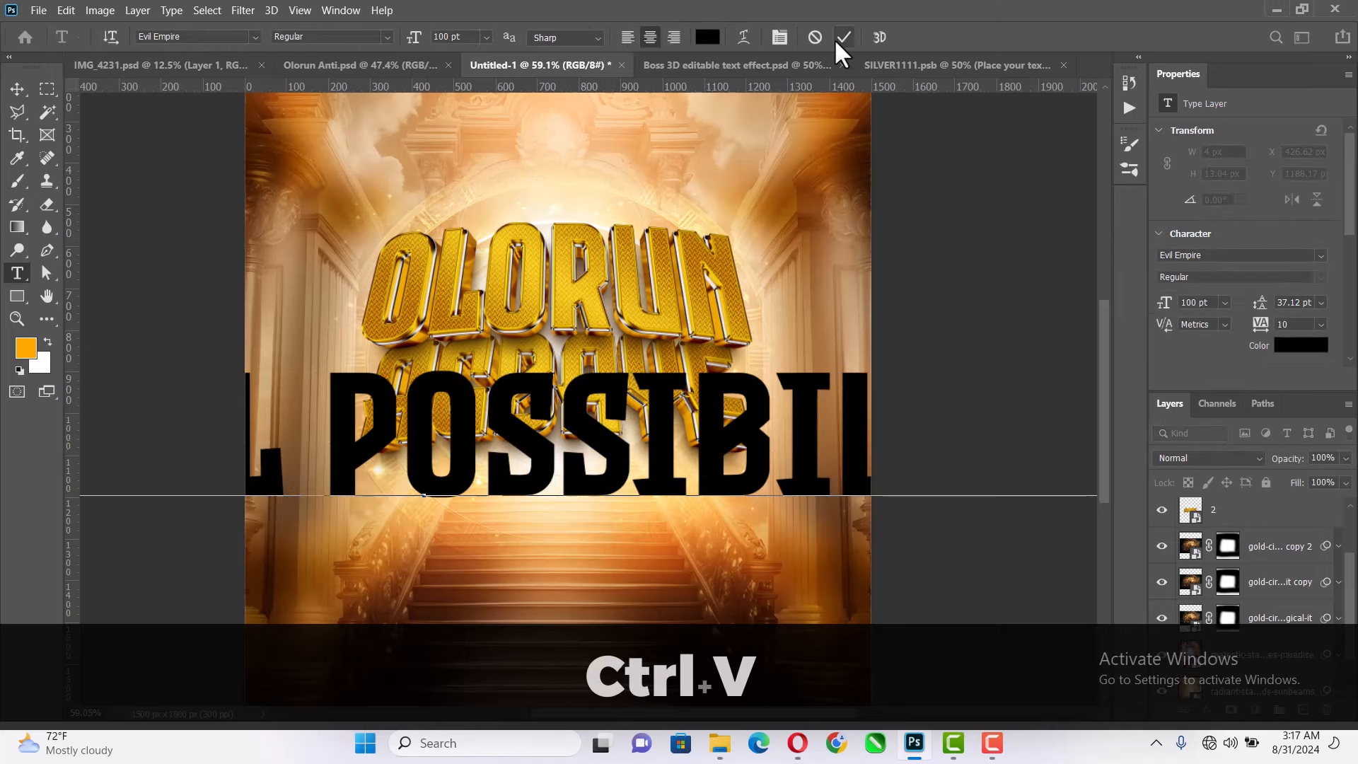
left_click(837, 40)
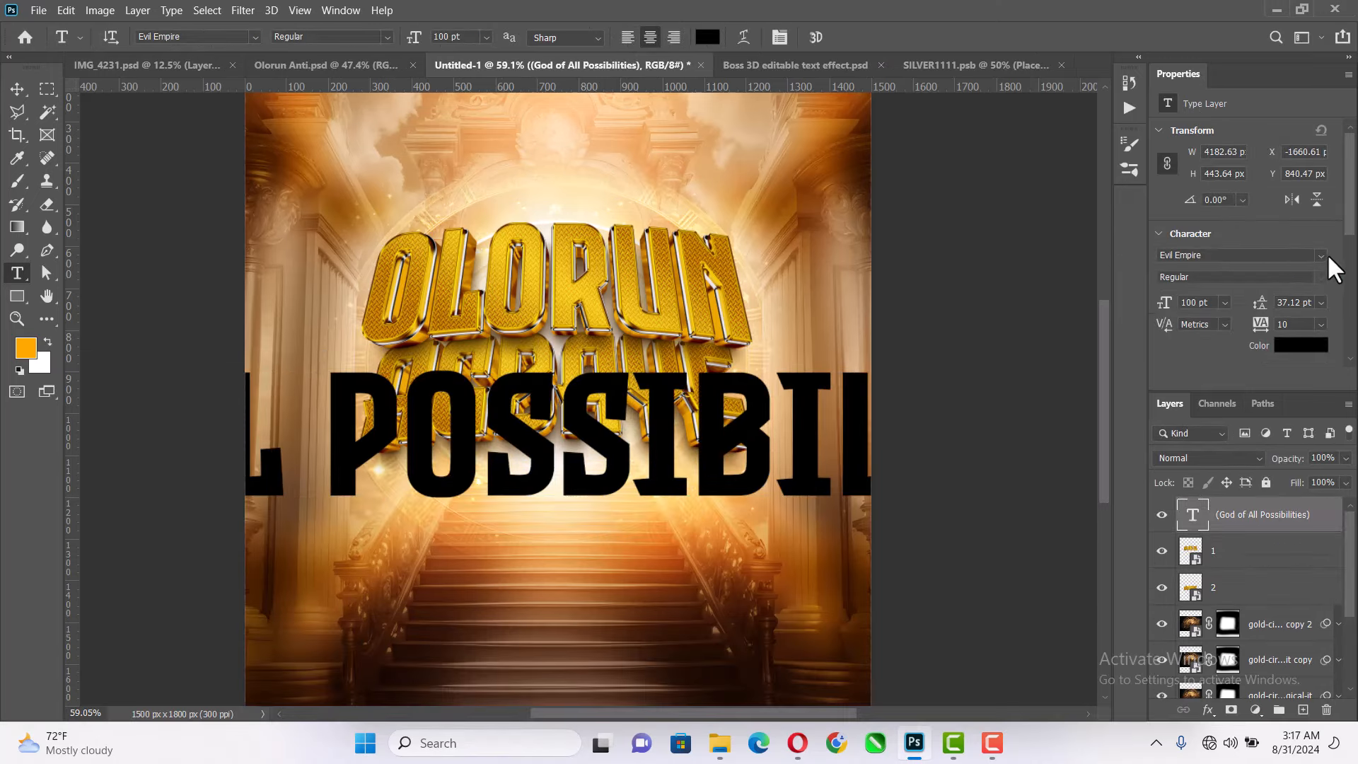
- Set the font of the "(God of All Possibilities)" text layer to Nexa with the Heavy style
left_click(1321, 256)
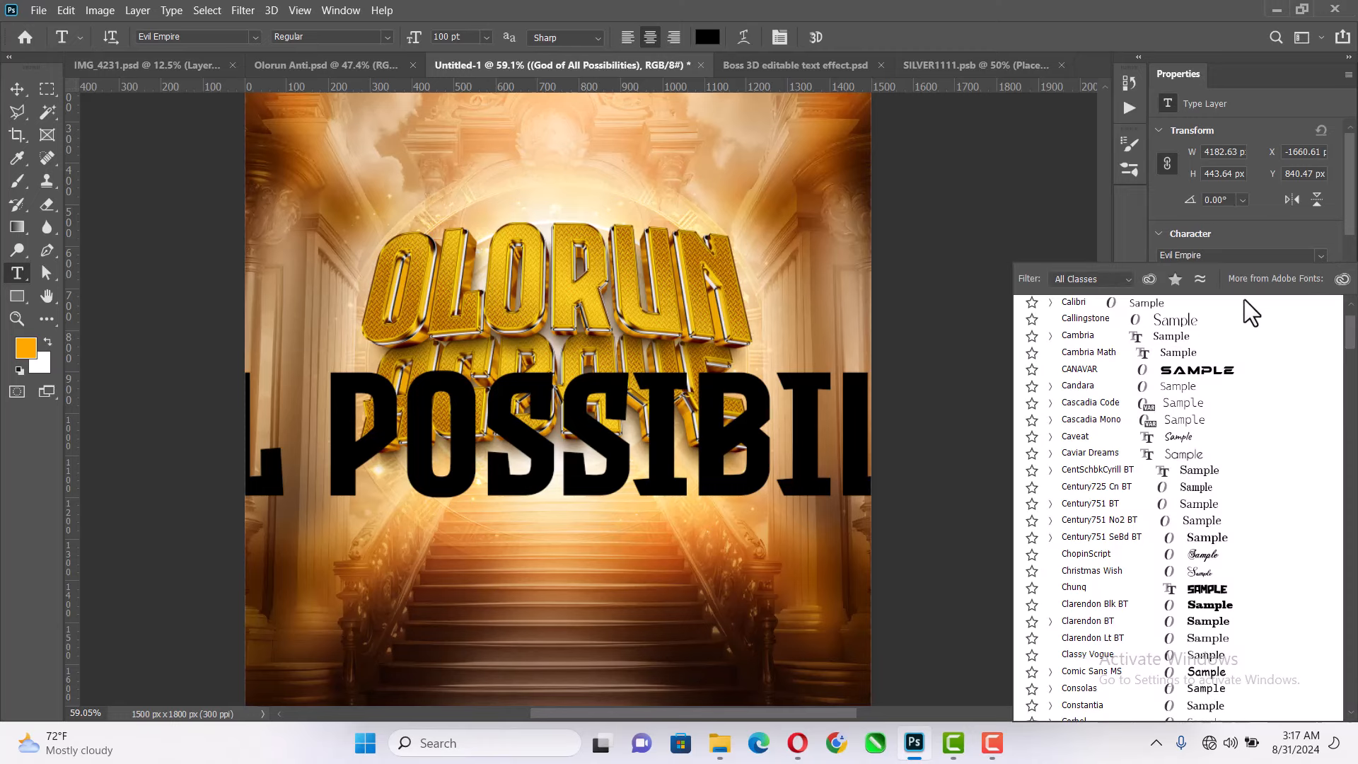
scroll(1170, 374, "up", 10)
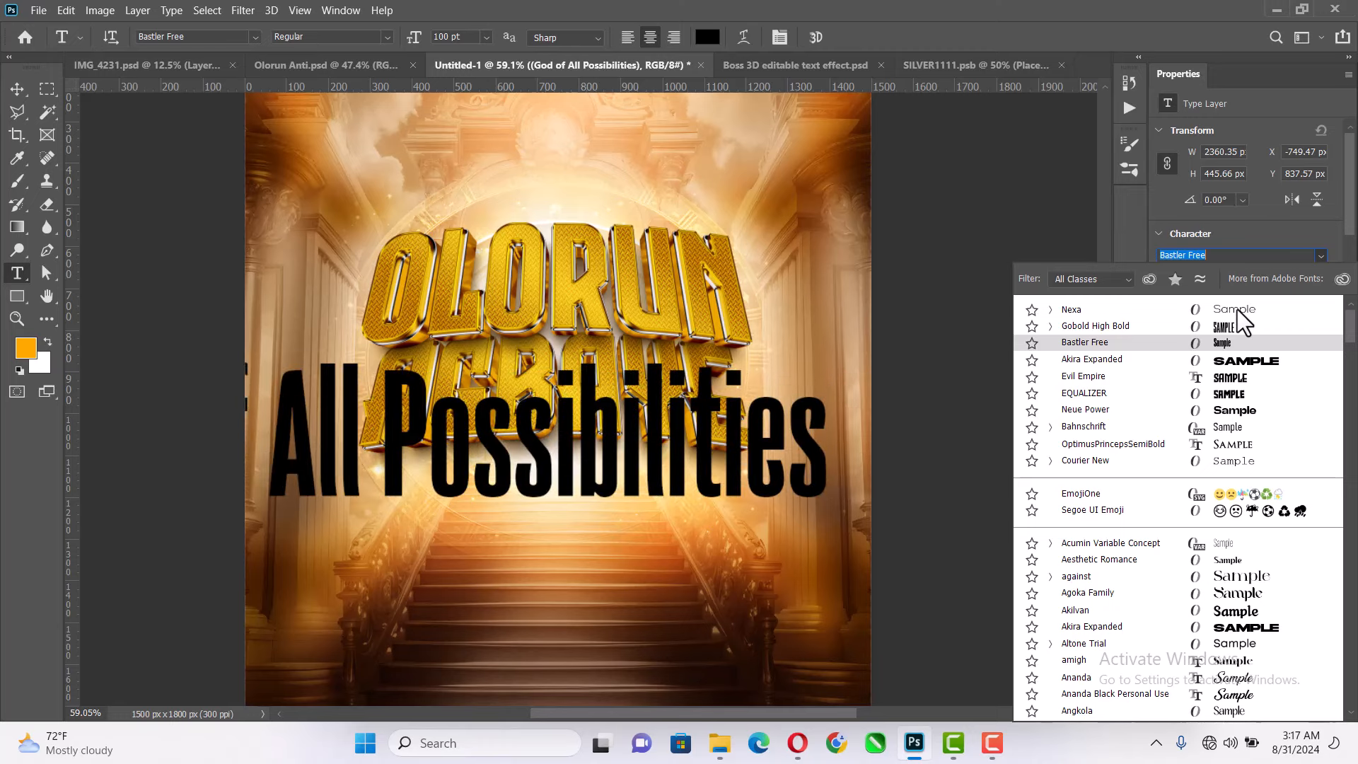
left_click(1237, 311)
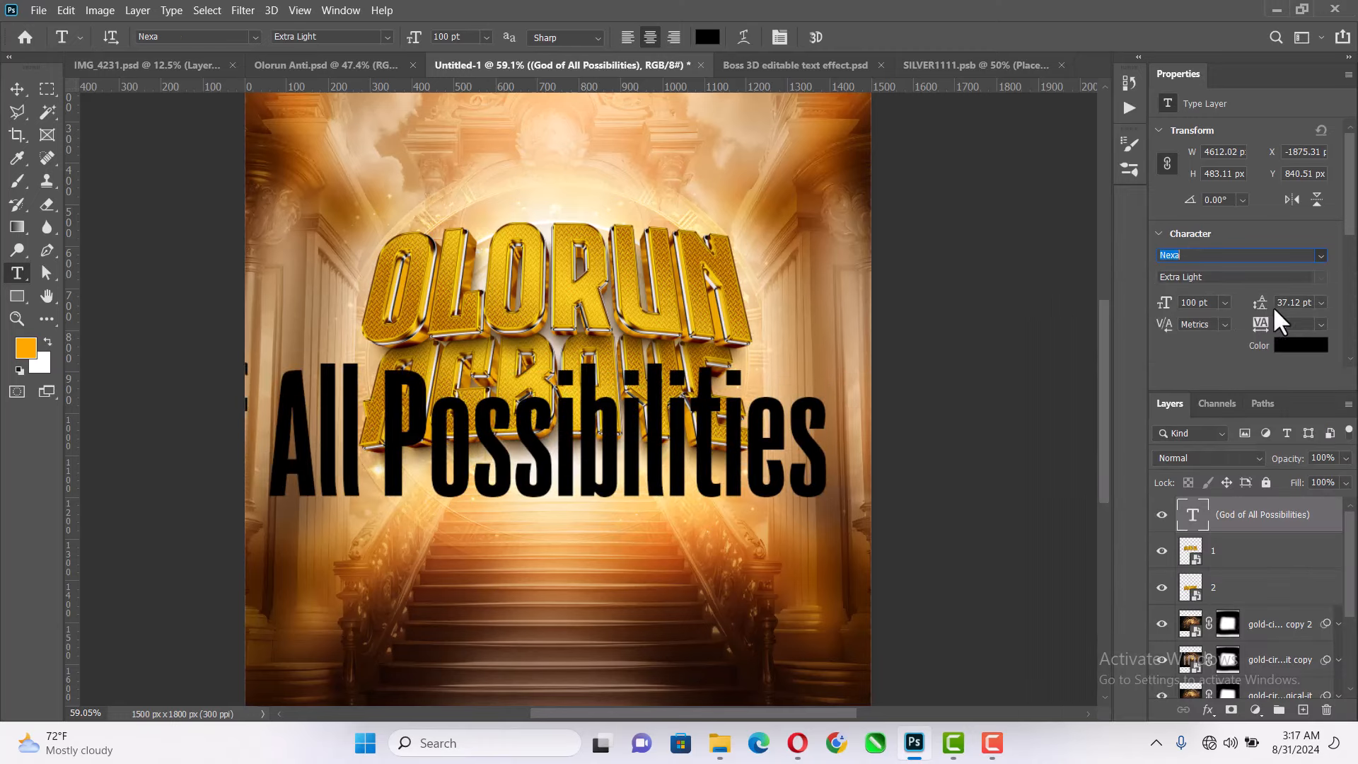
left_click(1320, 278)
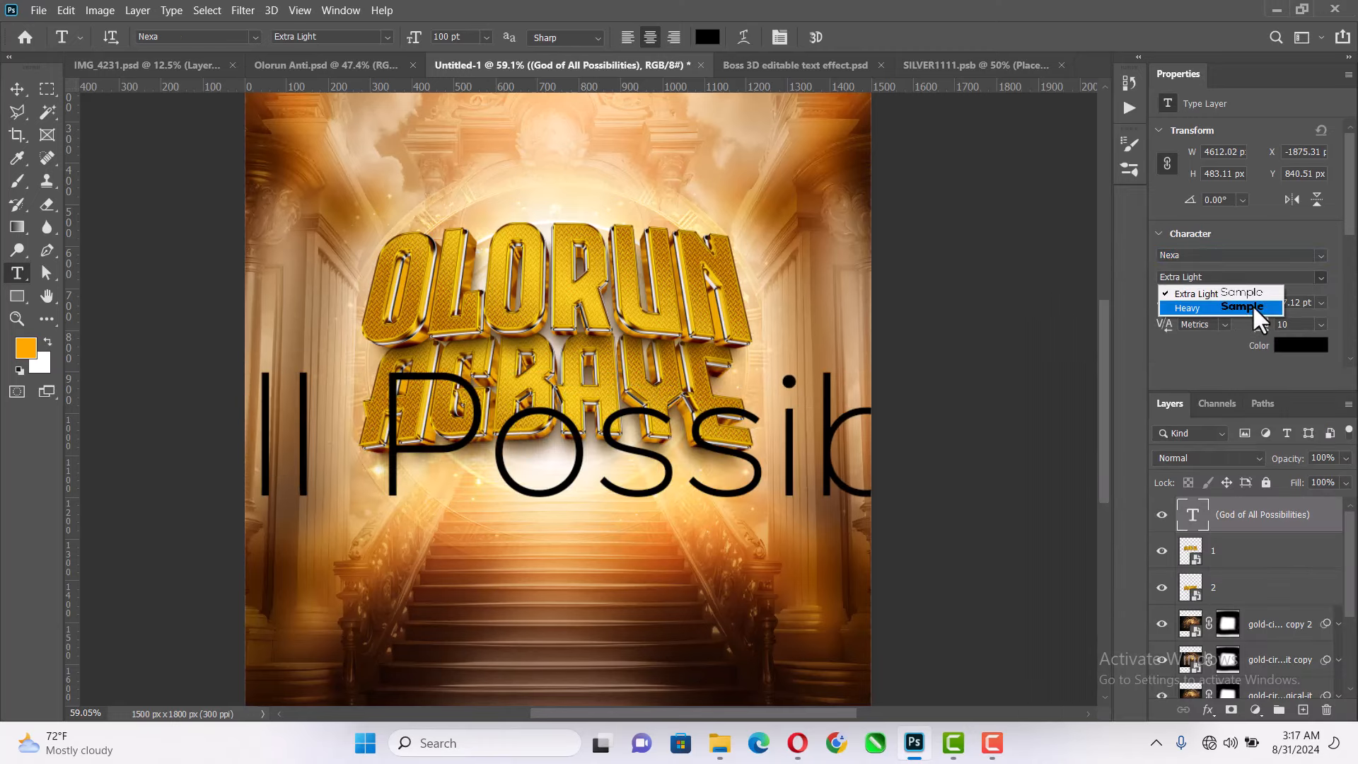
left_click(1259, 312)
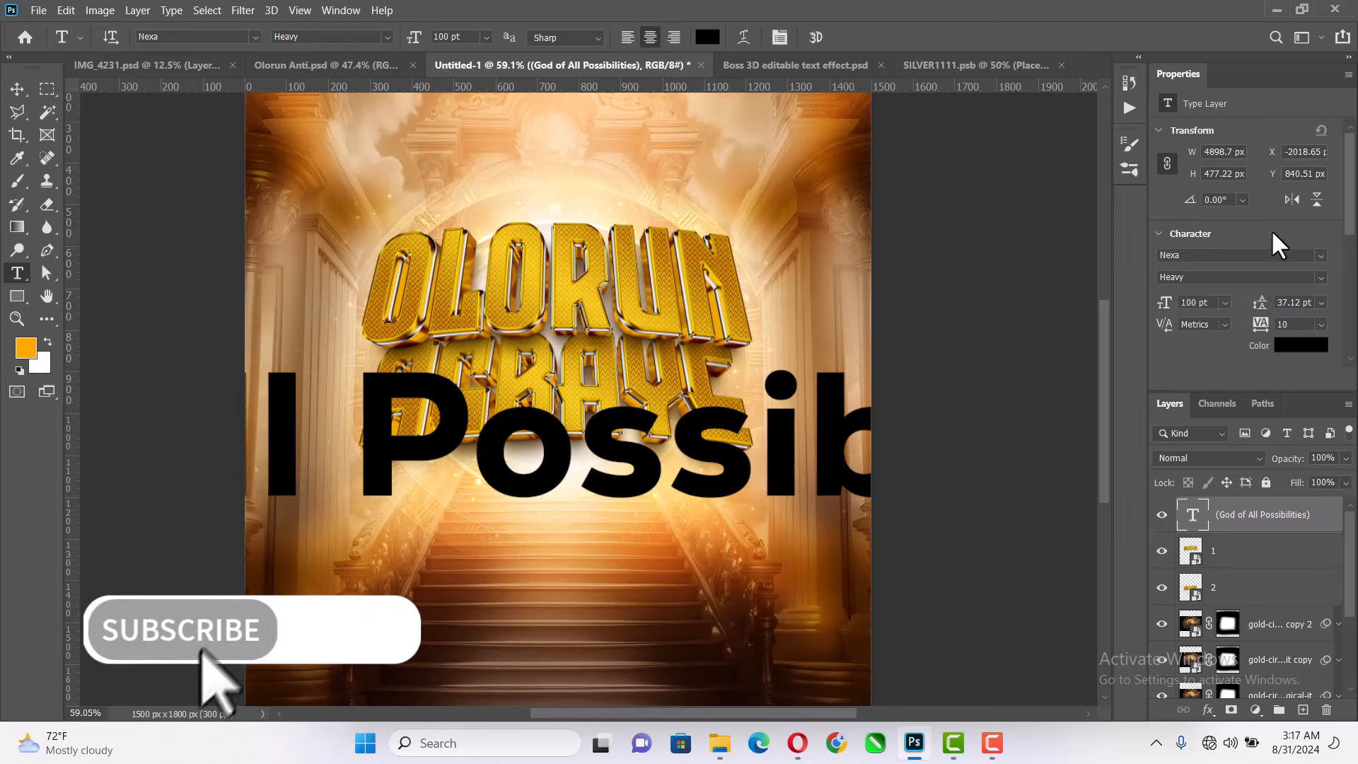
- Turn on All Caps for the "(God of All Possibilities)" text layer
scroll(1242, 281, "down", 1)
scroll(1243, 283, "down", 3)
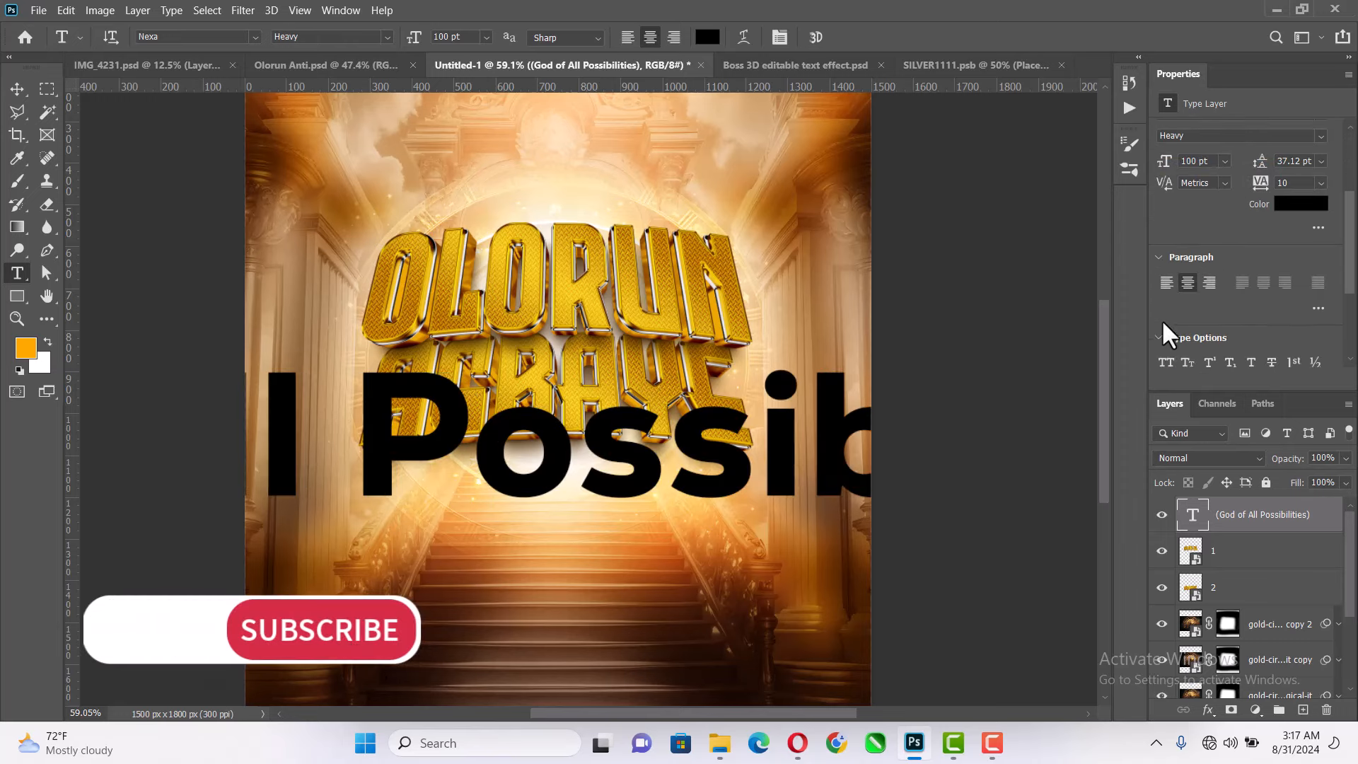
left_click(1167, 362)
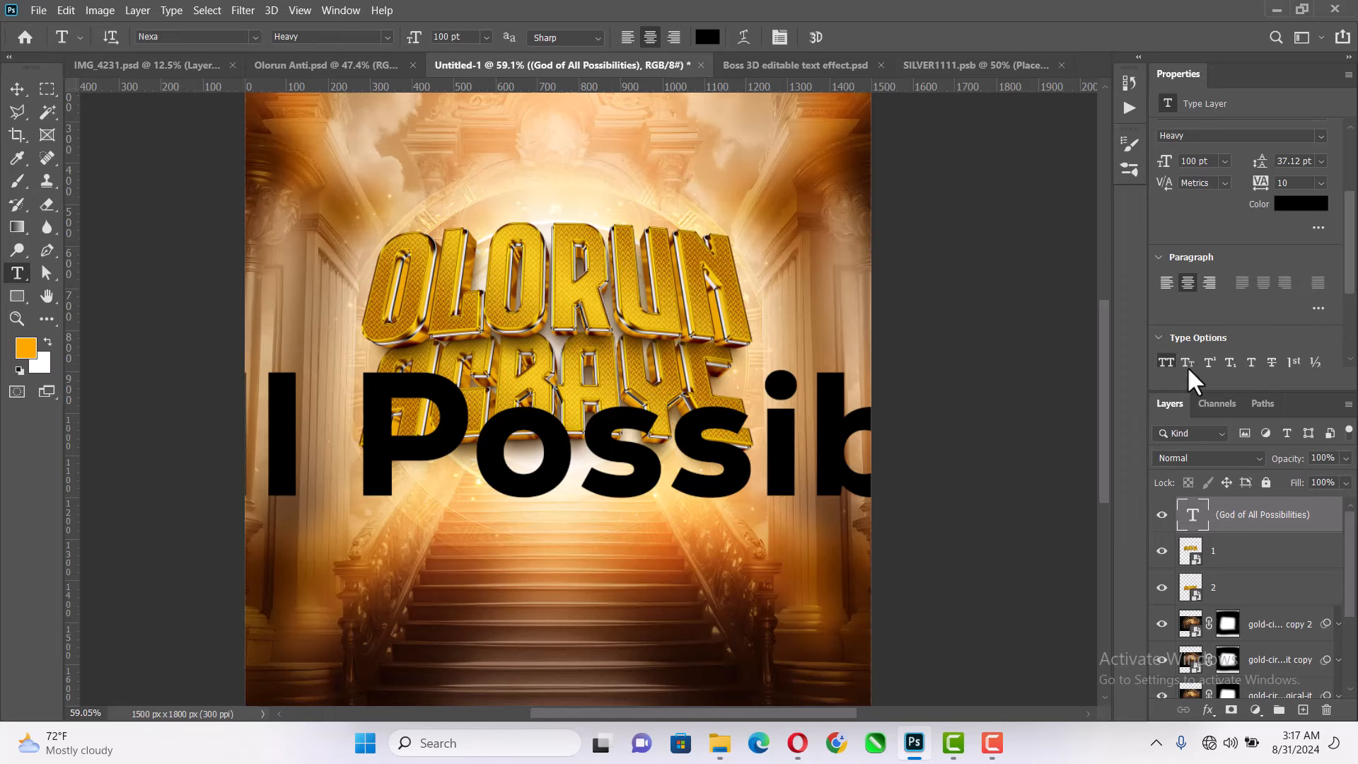
- Set the "(God of All Possibilities)" text to 12 pt and move it centred just beneath the AGBAYE title
scroll(1238, 264, "up", 1)
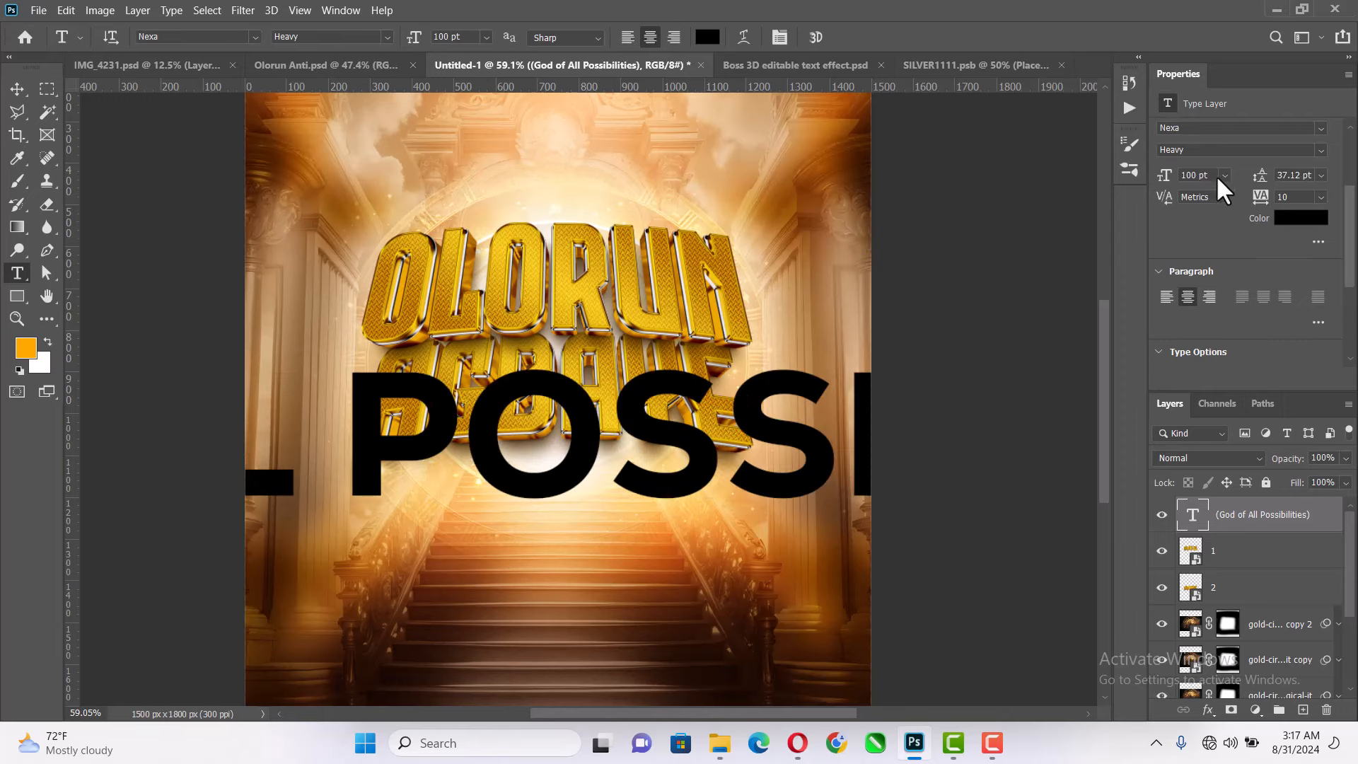
left_click(1225, 175)
left_click(1203, 278)
left_click(17, 88)
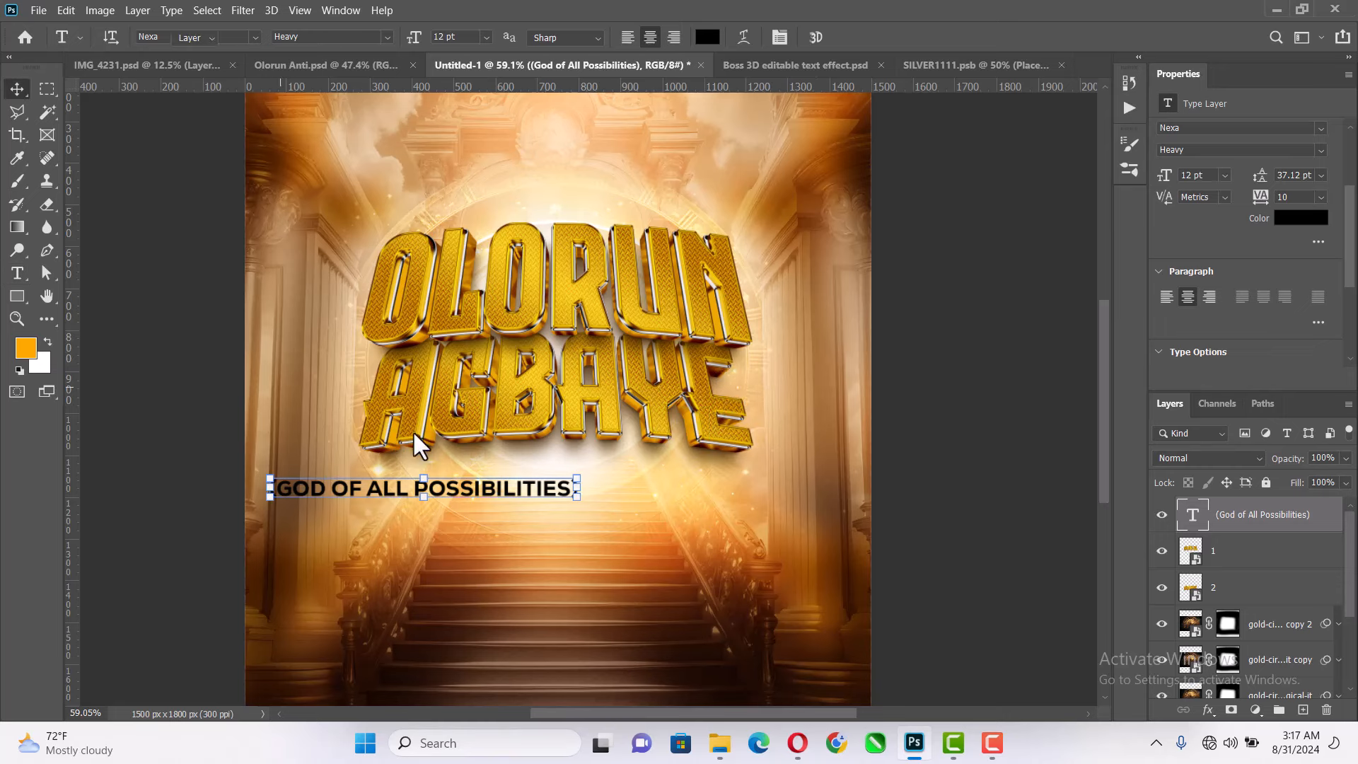
left_click_drag(473, 492, 605, 474)
- Warp the "(God of All Possibilities)" text with an upward Arc at a bend of 9.5%
scroll(557, 487, "up", 3)
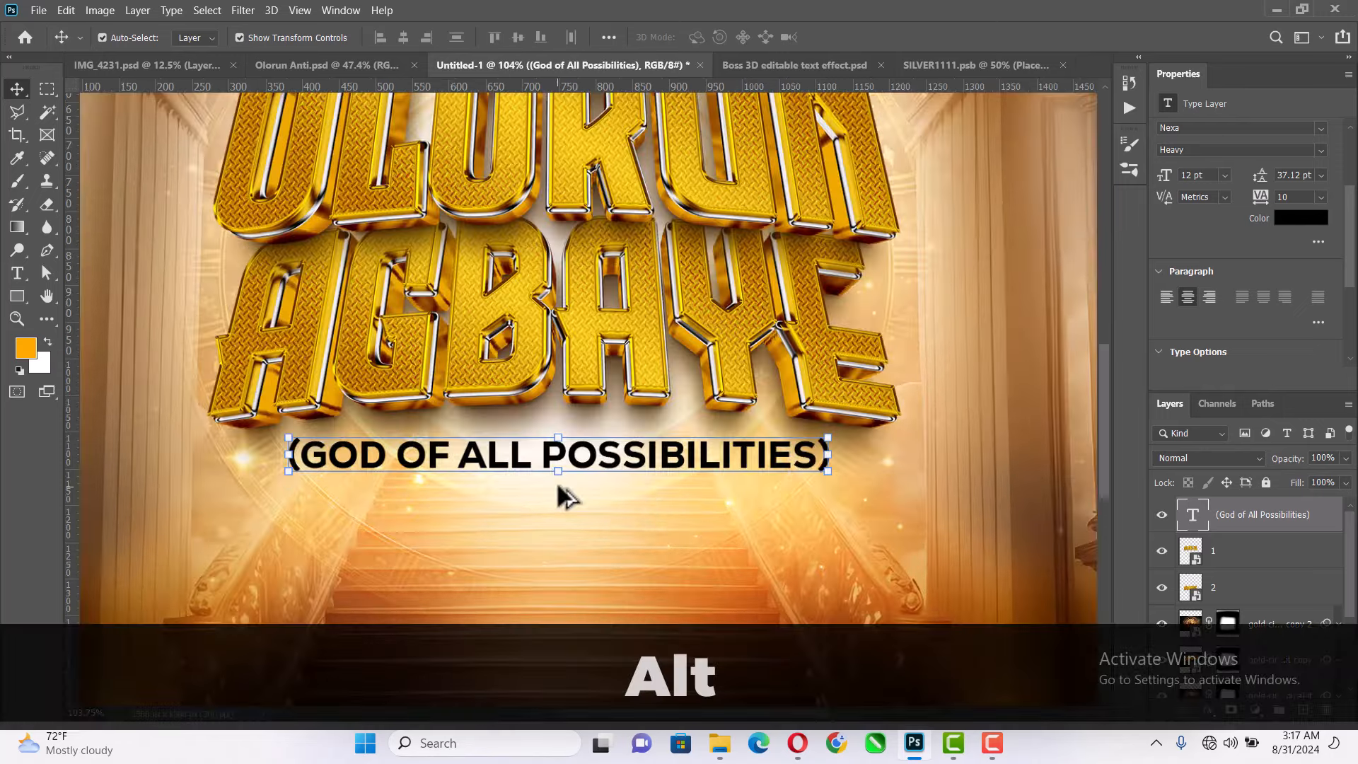
left_click(628, 434)
right_click(629, 447)
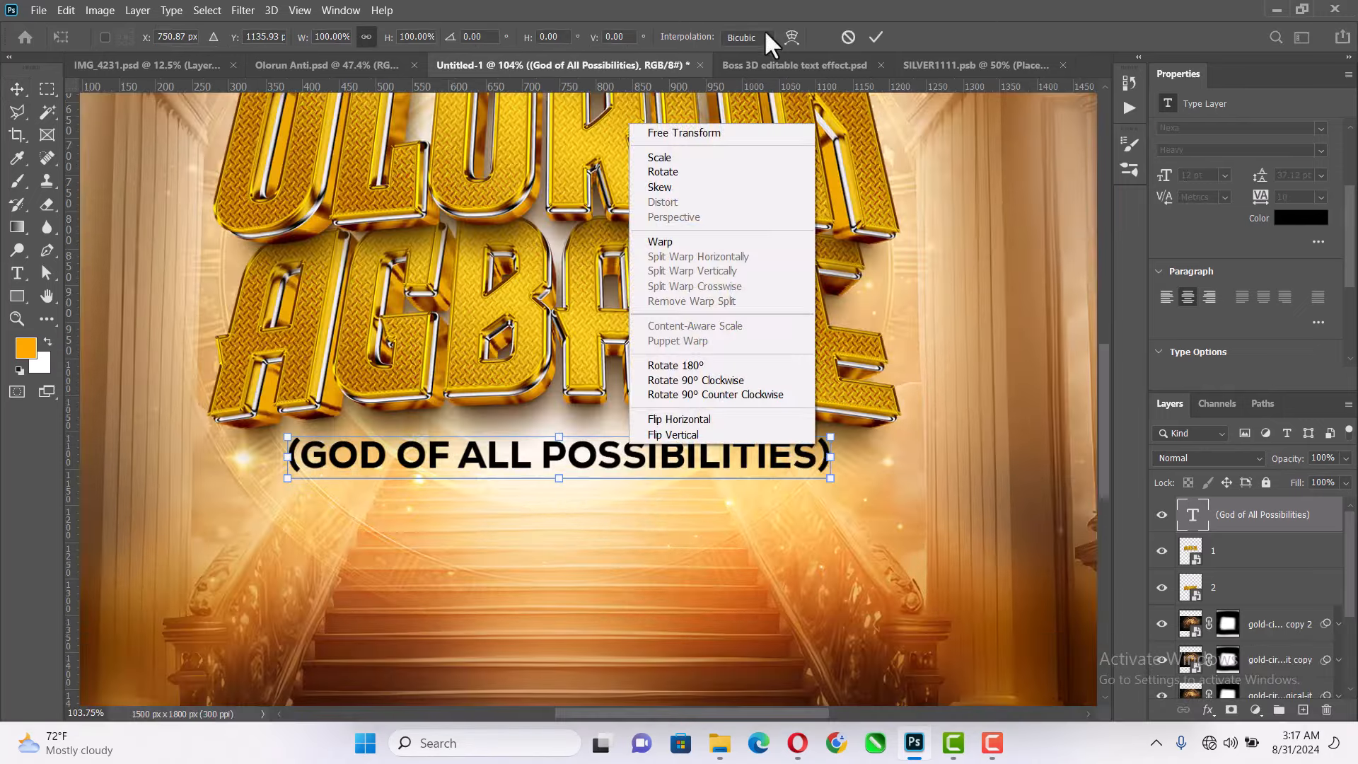
left_click(798, 26)
left_click(791, 37)
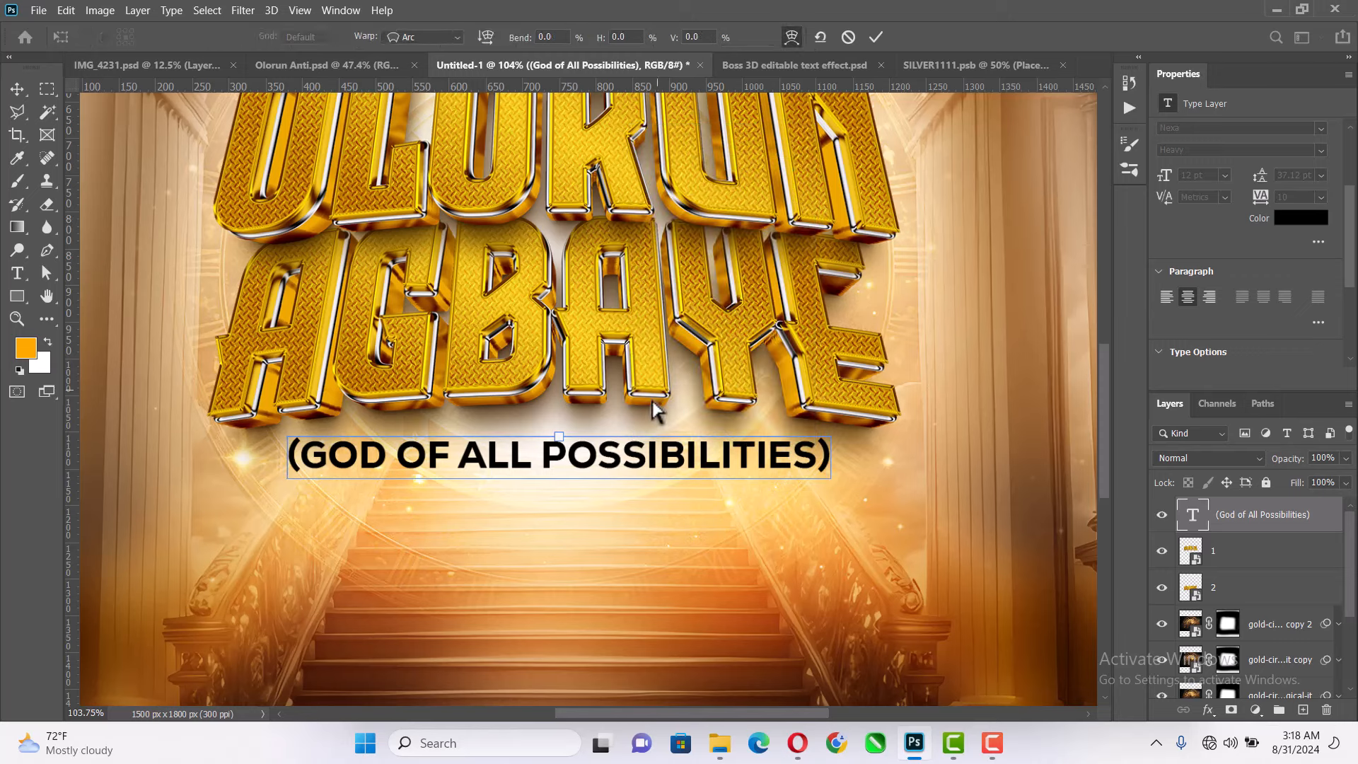
left_click_drag(625, 451, 625, 433)
key("ctrl+z")
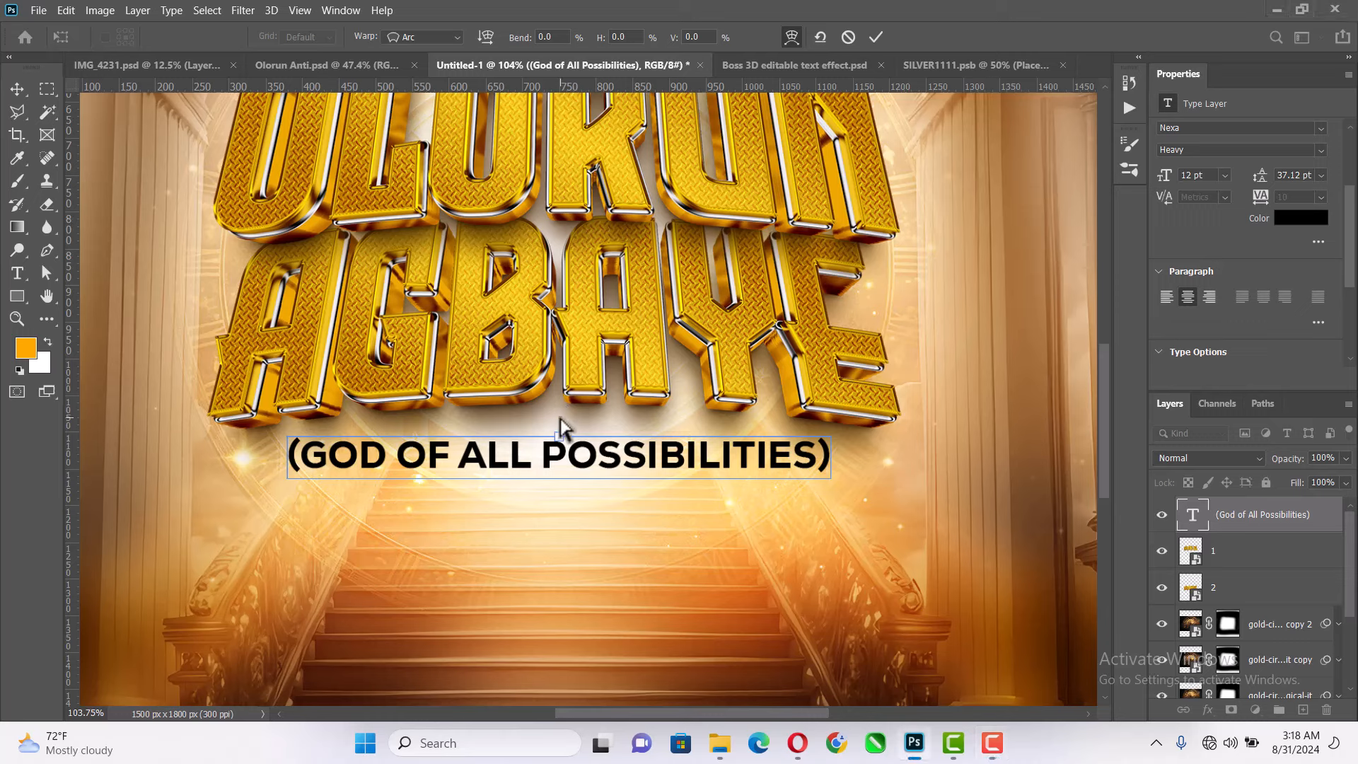
left_click_drag(559, 440, 559, 425)
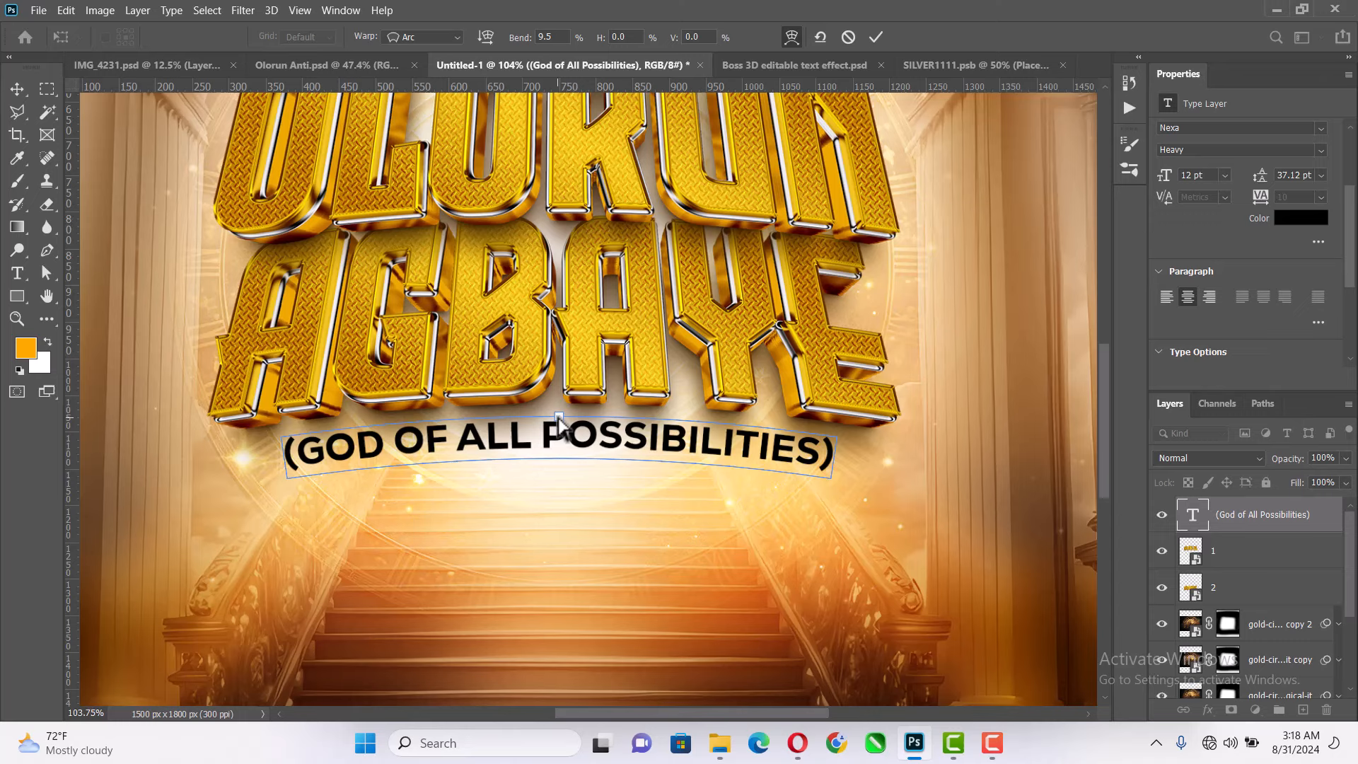
left_click(877, 37)
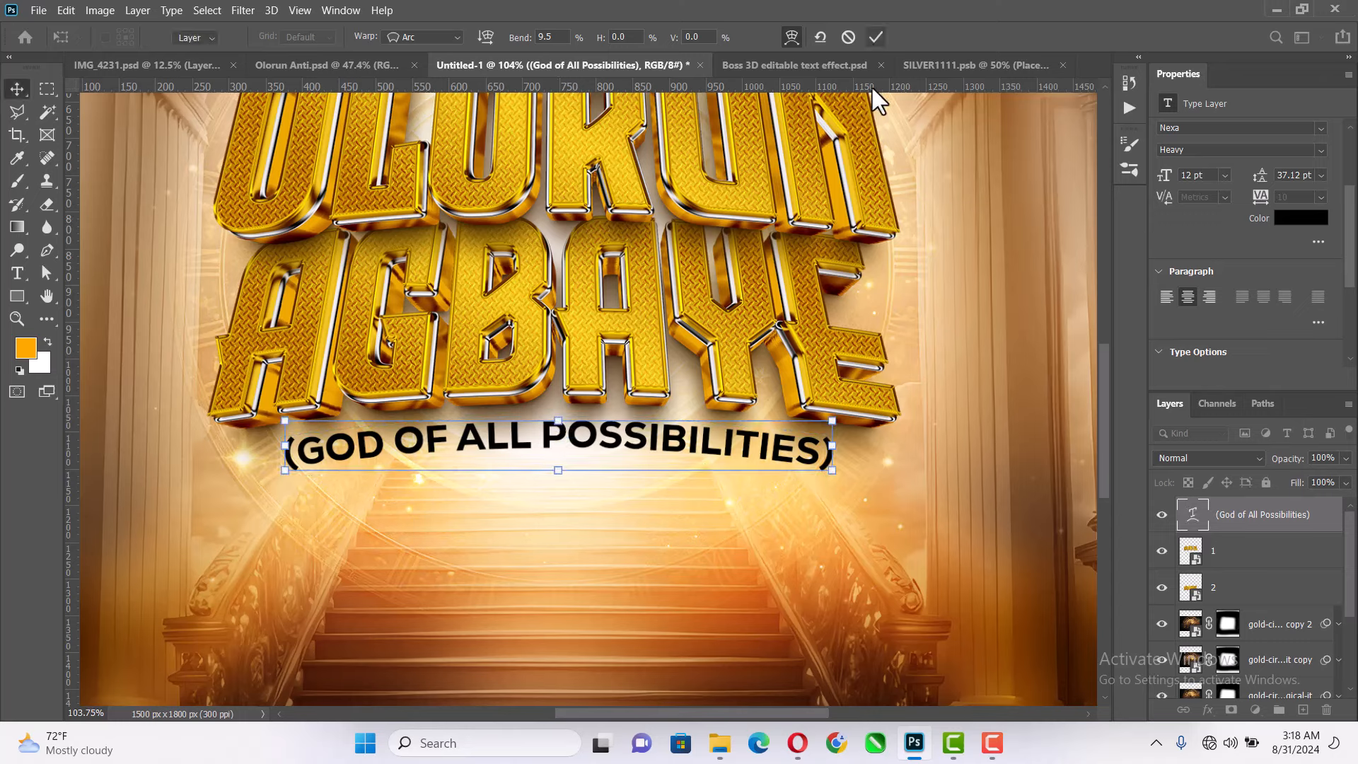
- Add a Color Overlay in white (#ffffff) to the "(God of All Possibilities)" text layer
right_click(1255, 535)
left_click(1082, 26)
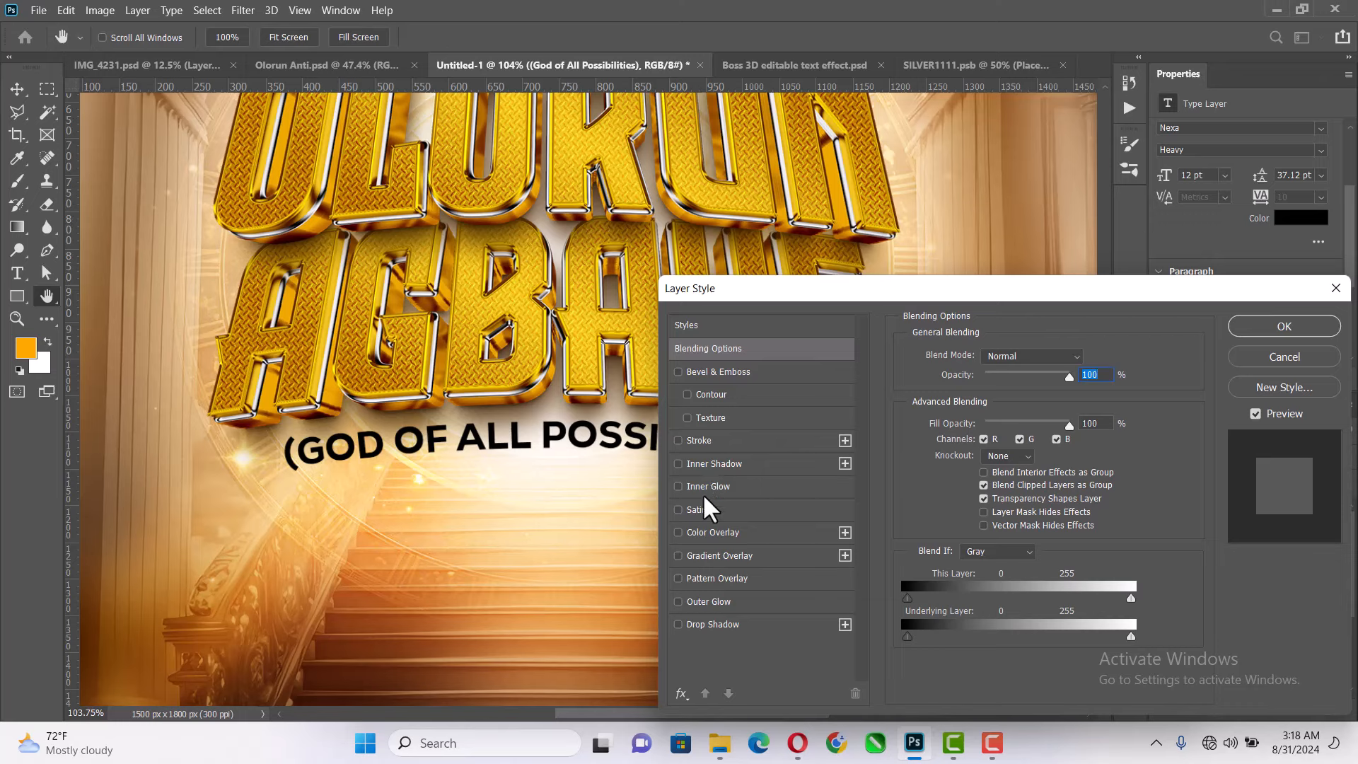
left_click(700, 532)
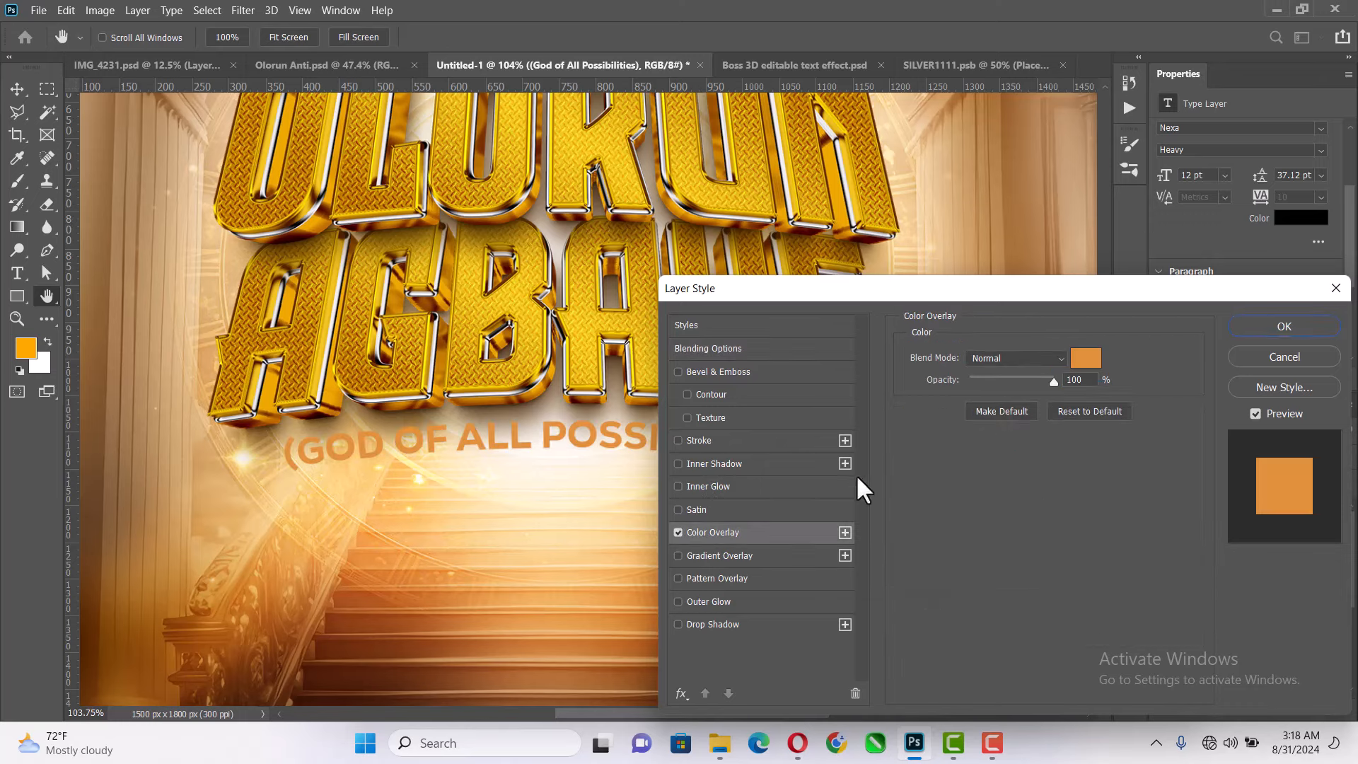
left_click(1086, 358)
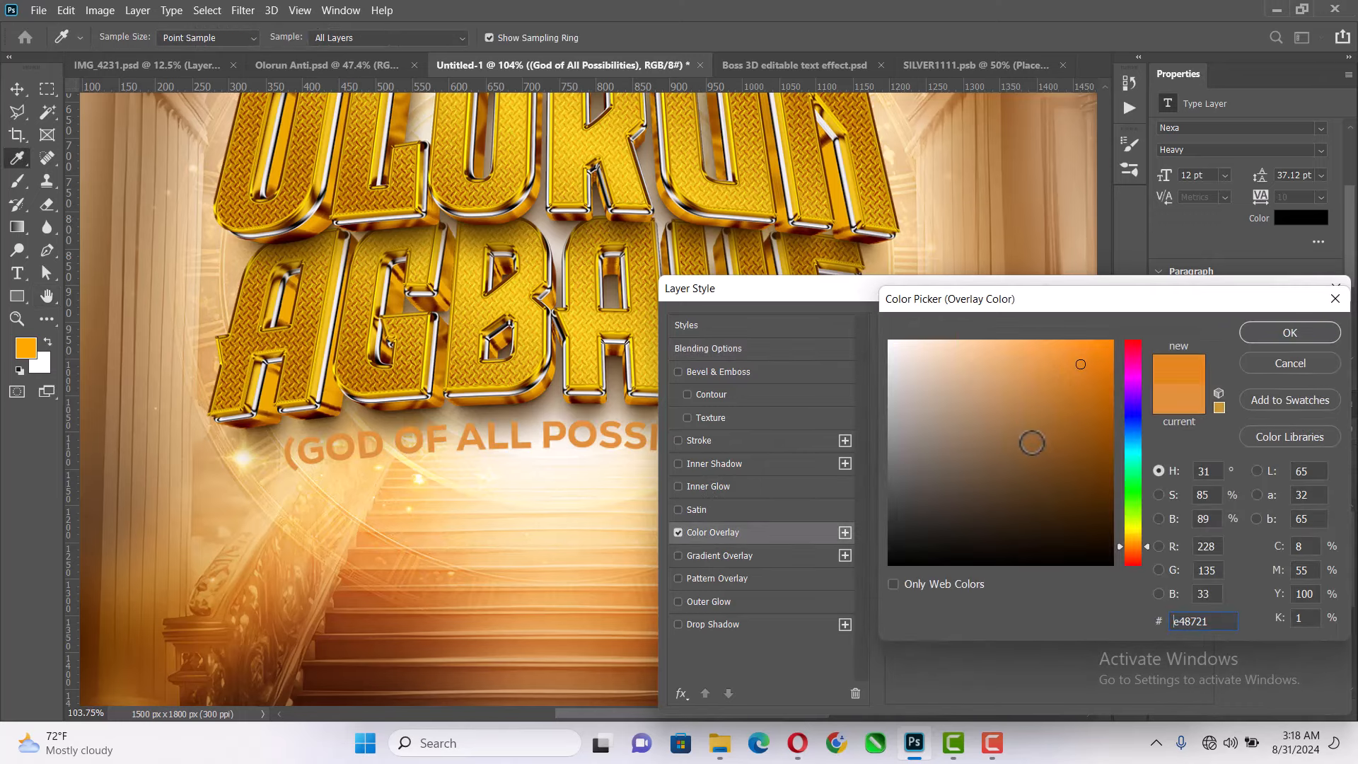
mouse_move(1031, 446)
left_mouse_down()
mouse_move(1153, 628)
mouse_move(794, 352)
mouse_move(787, 286)
left_mouse_up()
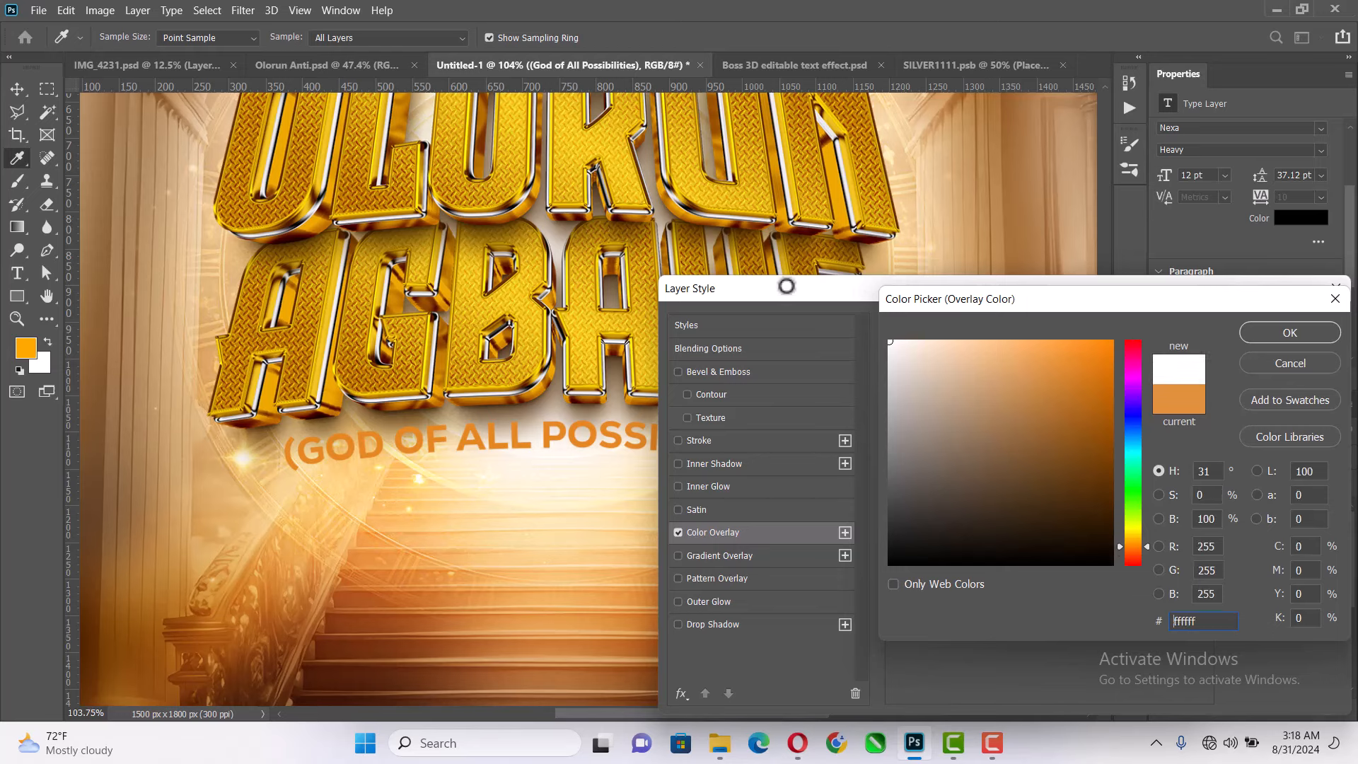
left_click(1278, 335)
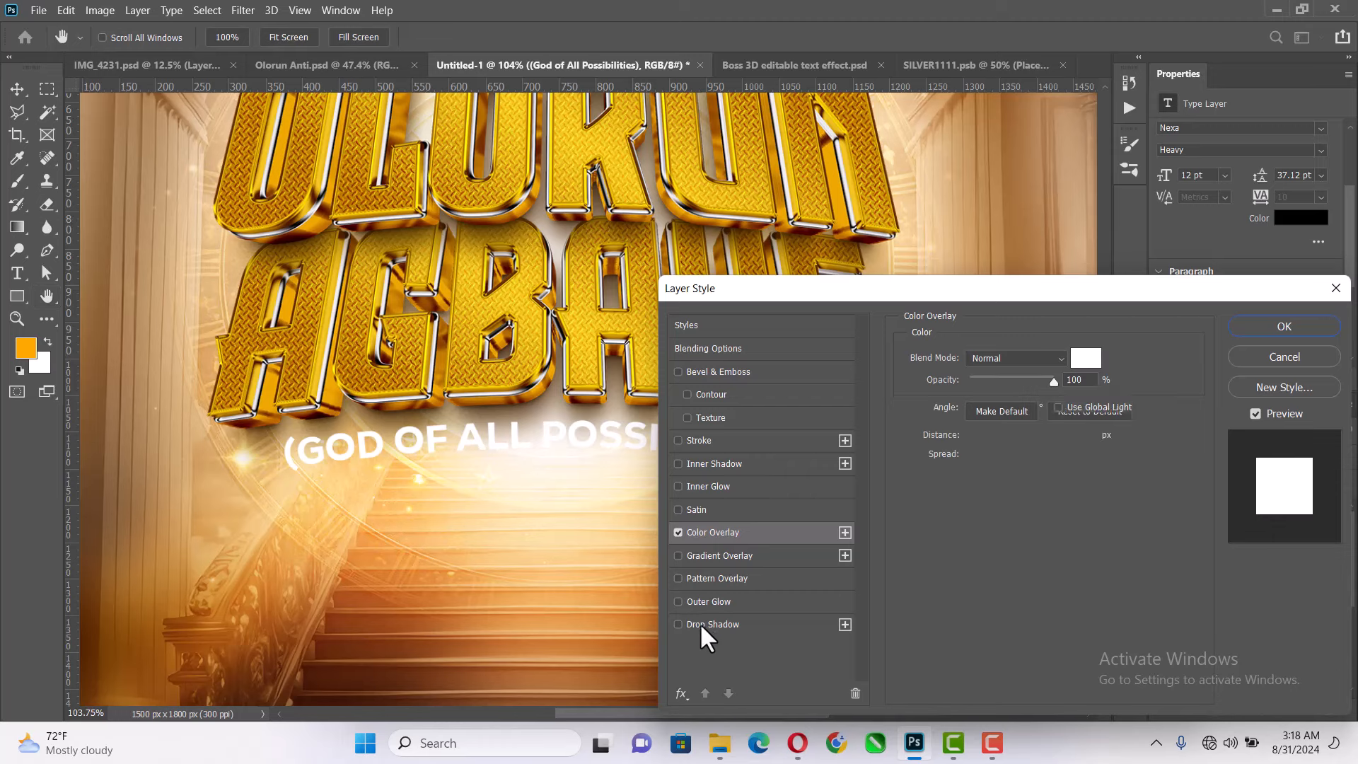
- Add a Drop Shadow to the text layer with 57% opacity, 9 px distance and 16 px size
left_click(700, 623)
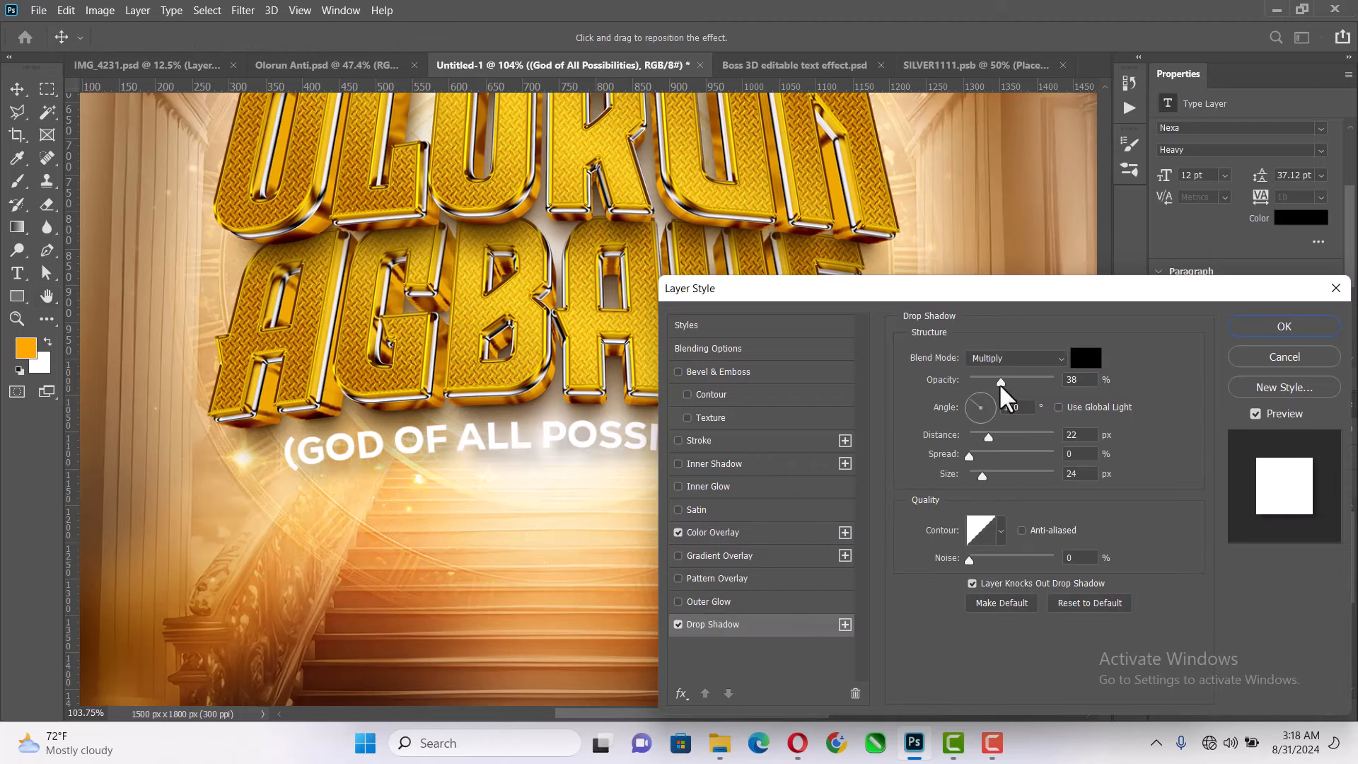
left_click_drag(999, 383, 1013, 383)
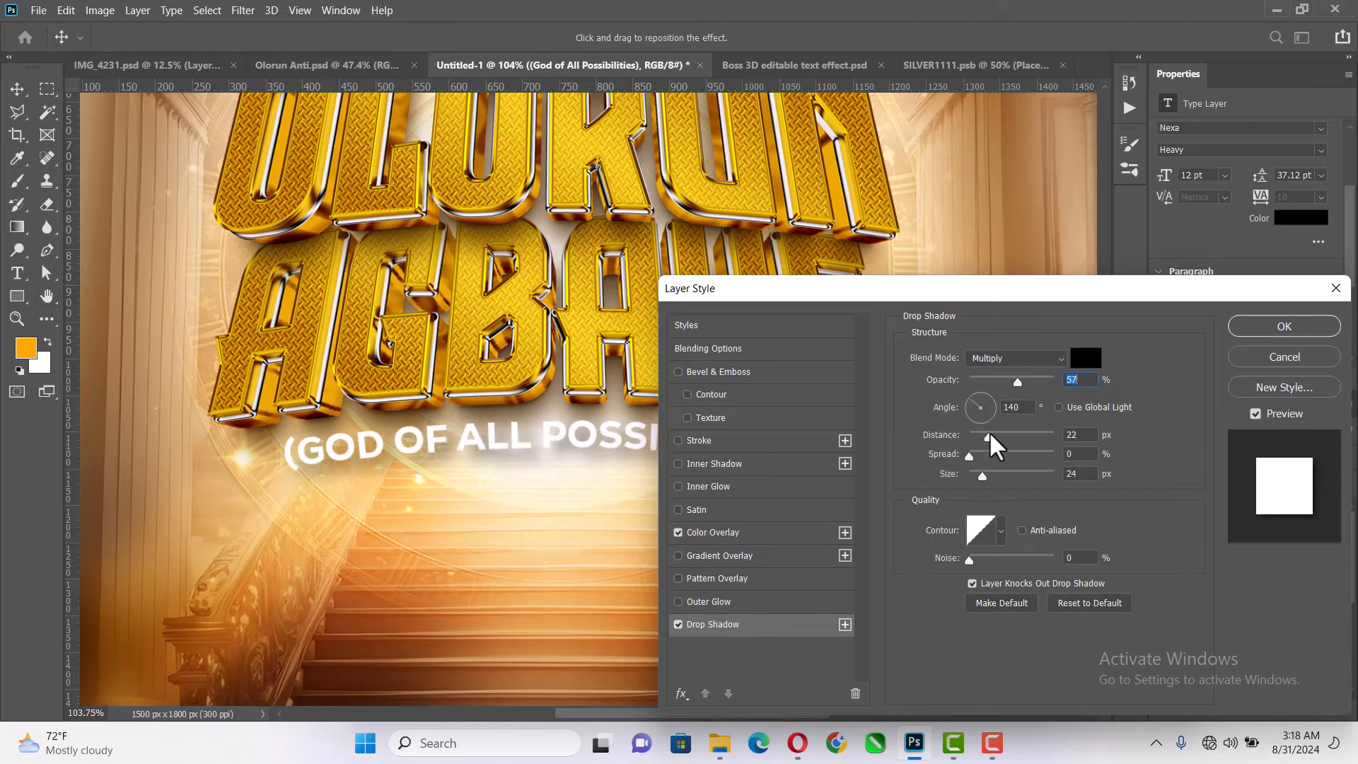
left_click_drag(991, 433, 978, 477)
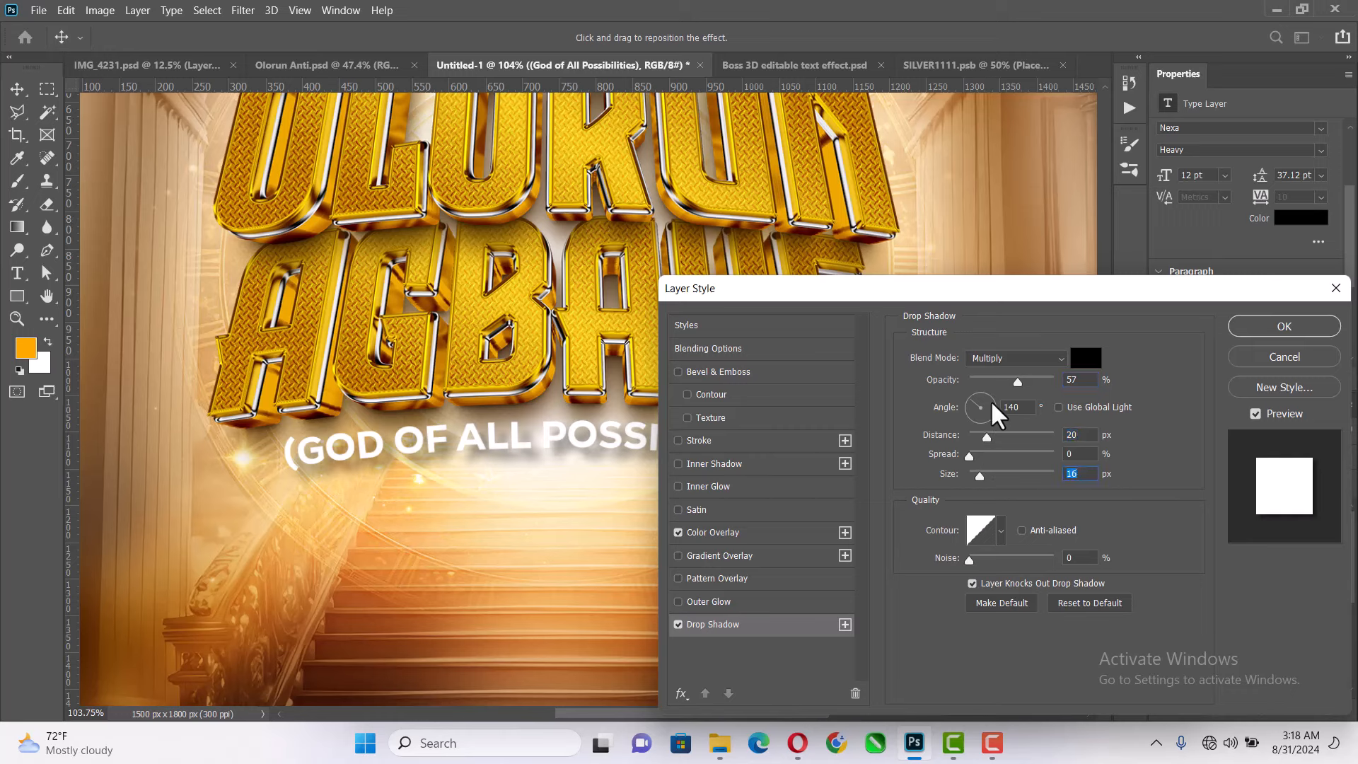
left_click_drag(983, 438, 976, 438)
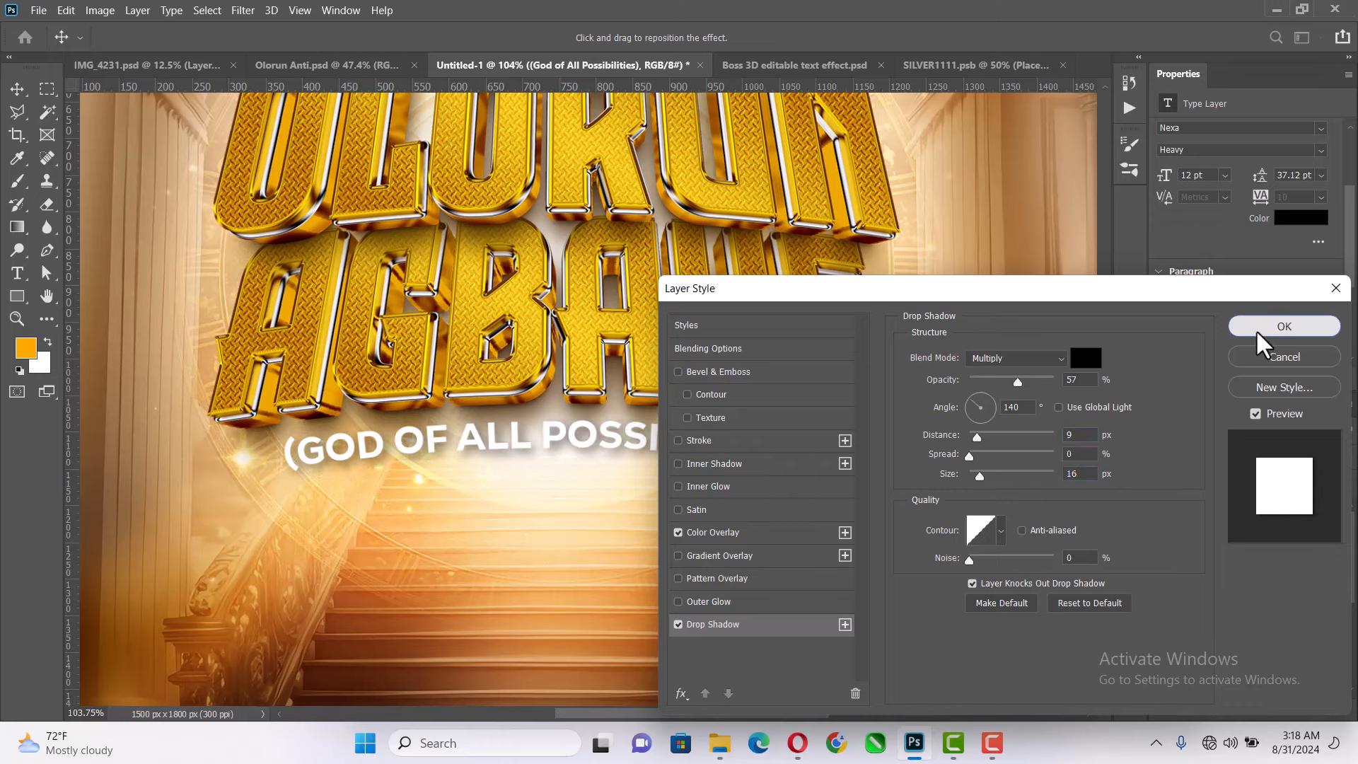
left_click(1283, 327)
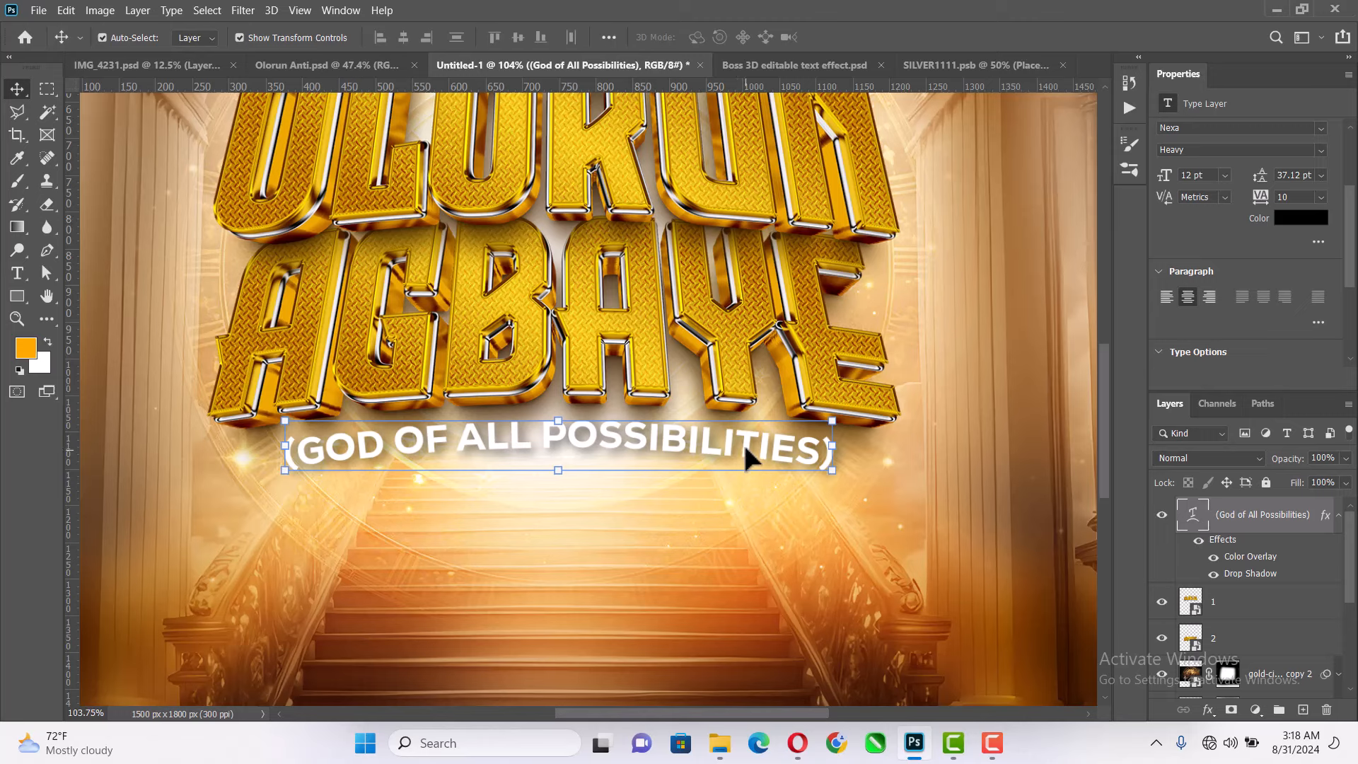
- Duplicate the arched text layer, scale the copy to 59.04% and place it centred directly beneath the original line
left_click_drag(747, 447, 751, 486)
key("ctrl+t")
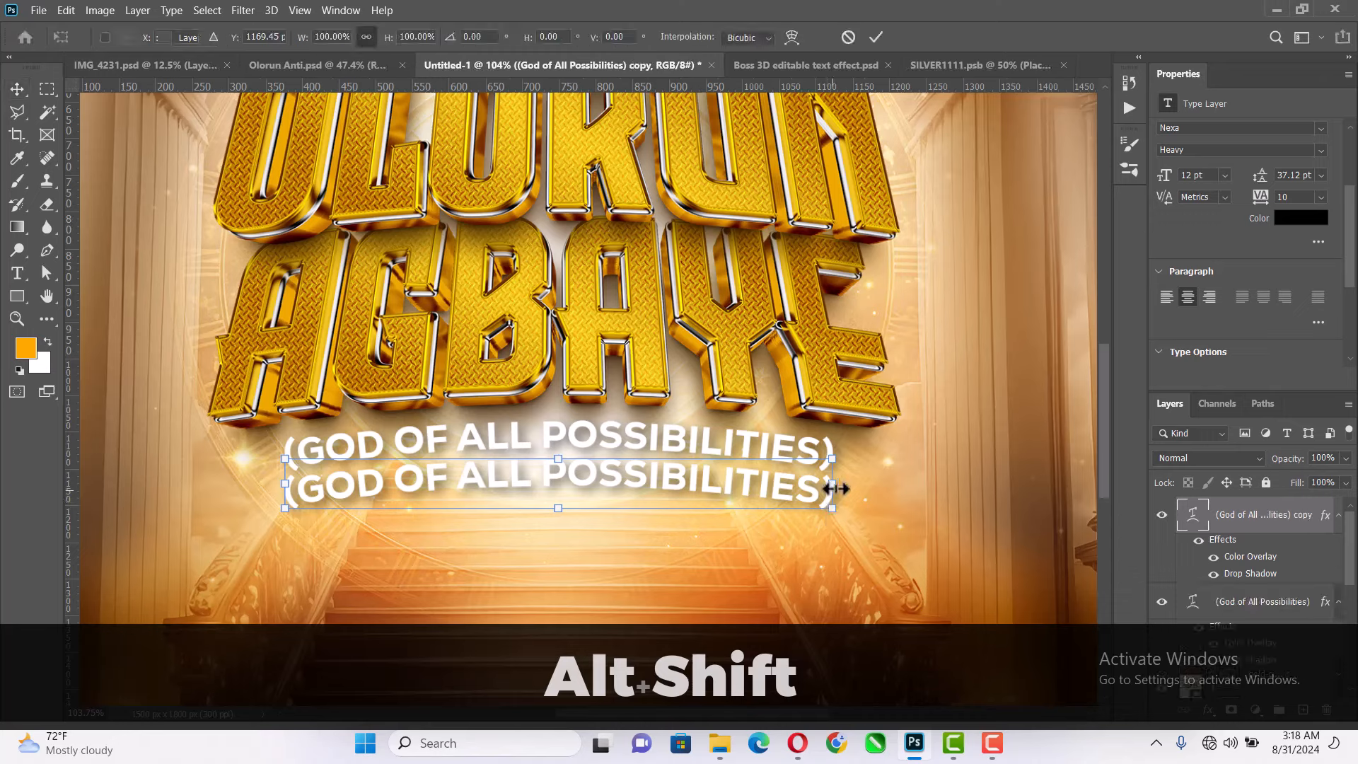
left_click_drag(842, 470, 722, 471)
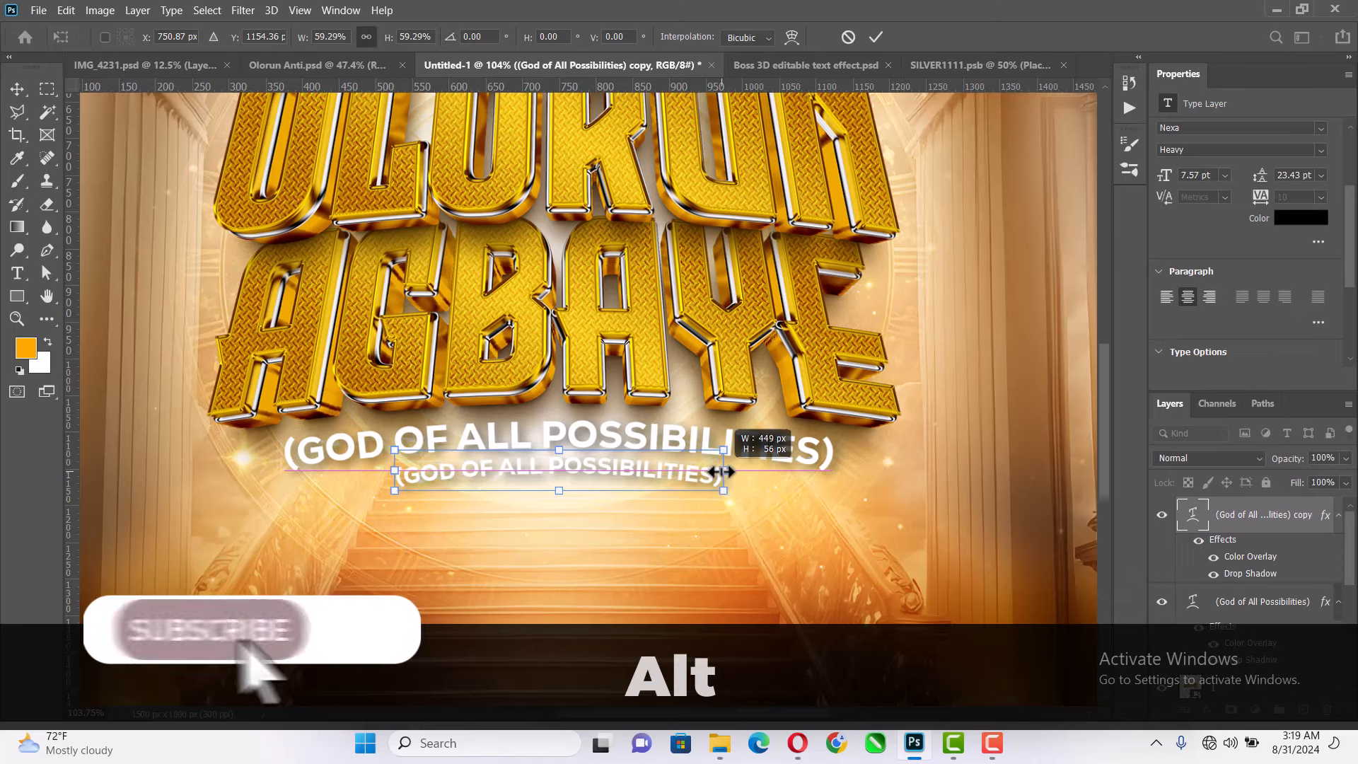
left_click(875, 36)
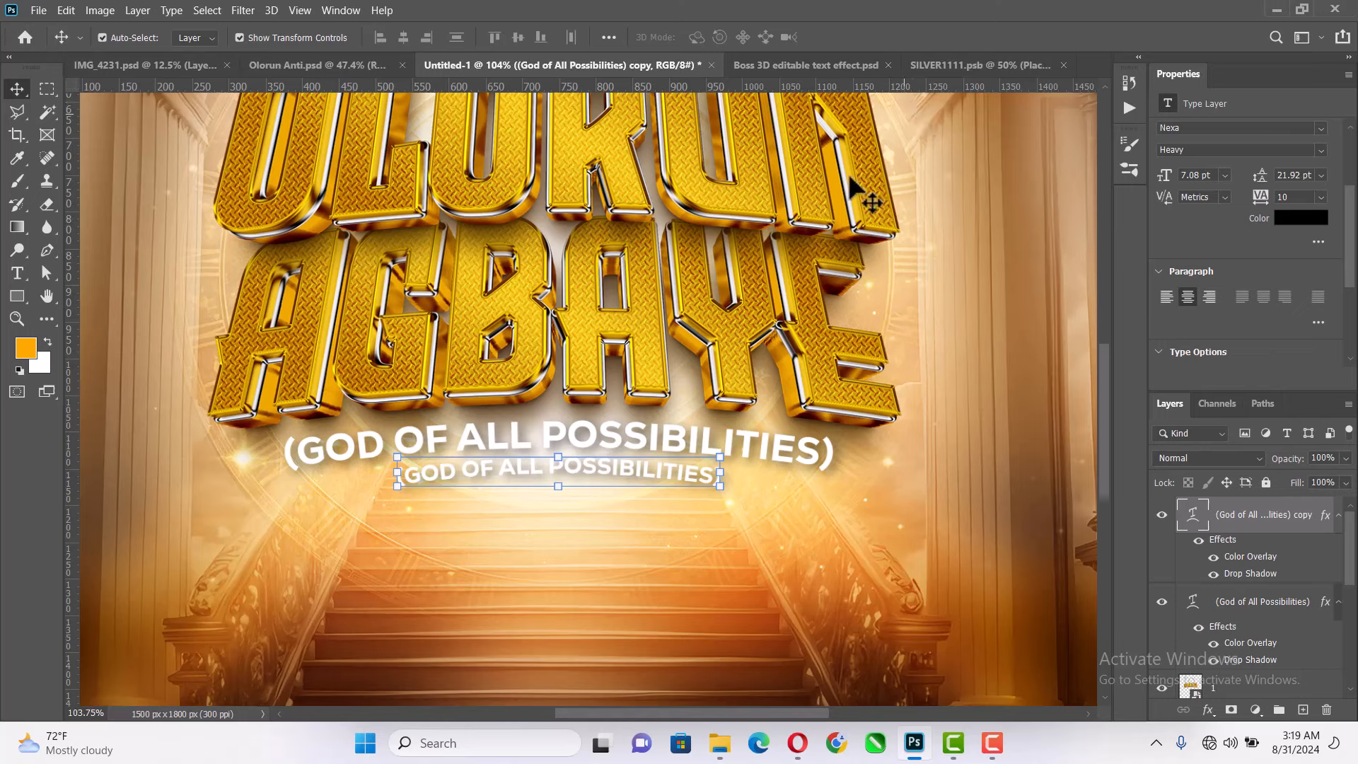
- Replace the wording of the smaller copied text line beneath the subtitle with "January, 2024"
key("t")
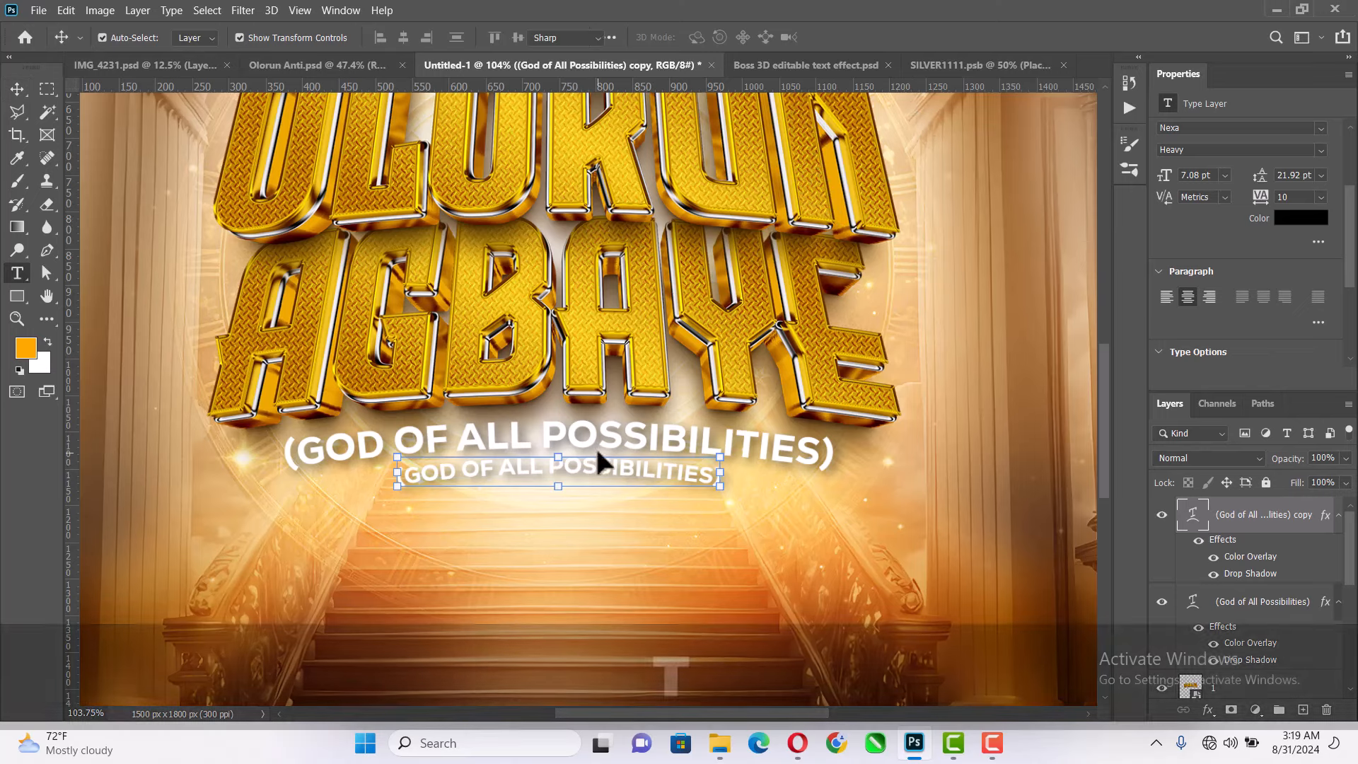
left_click(590, 467)
key("ctrl+a")
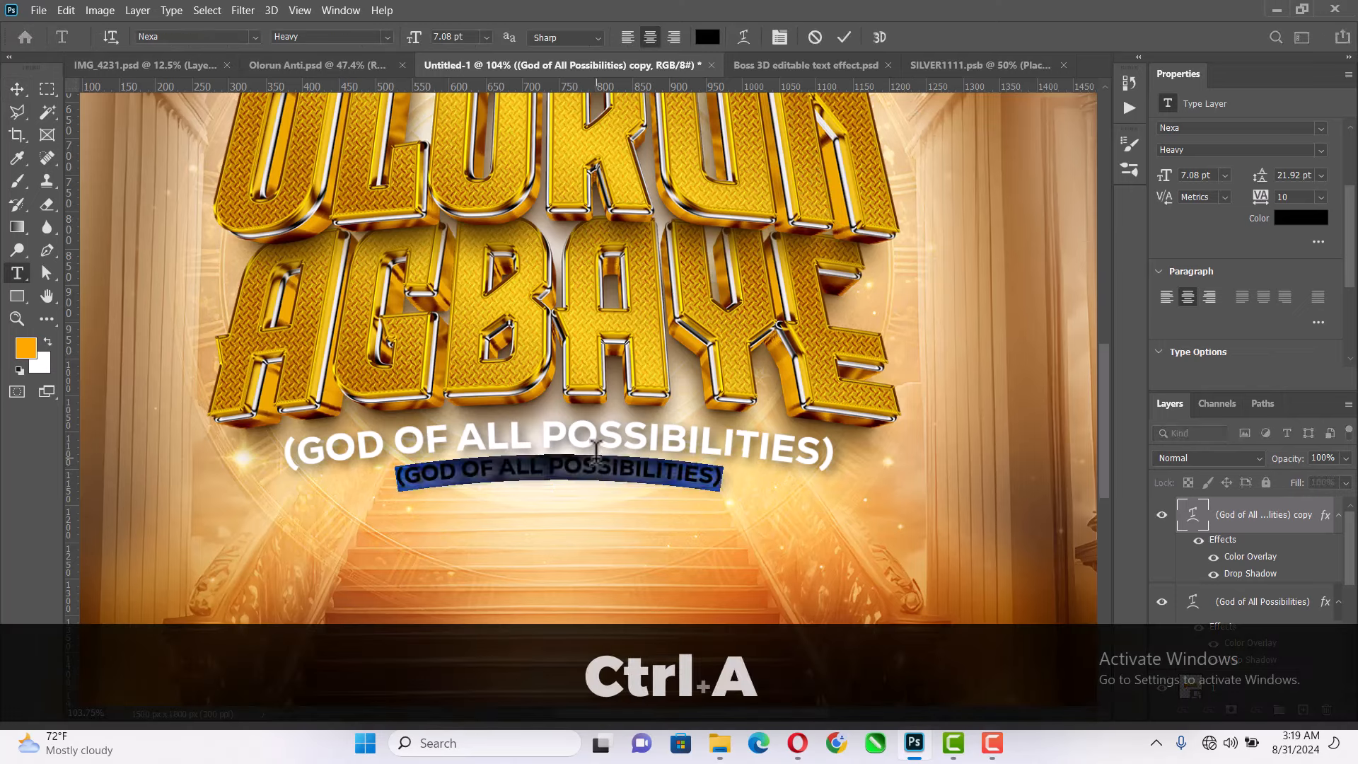
type("JAN")
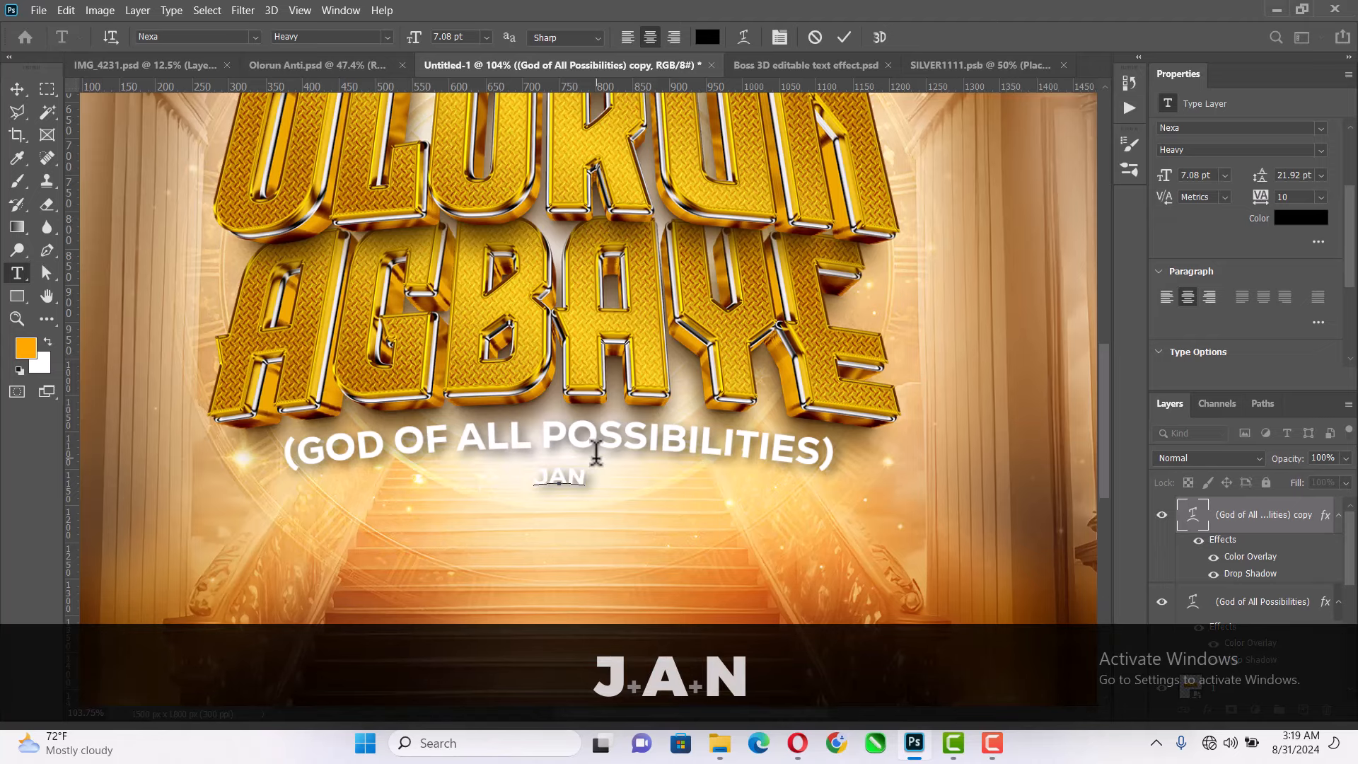
type("Y")
key("BackSpace")
type("U")
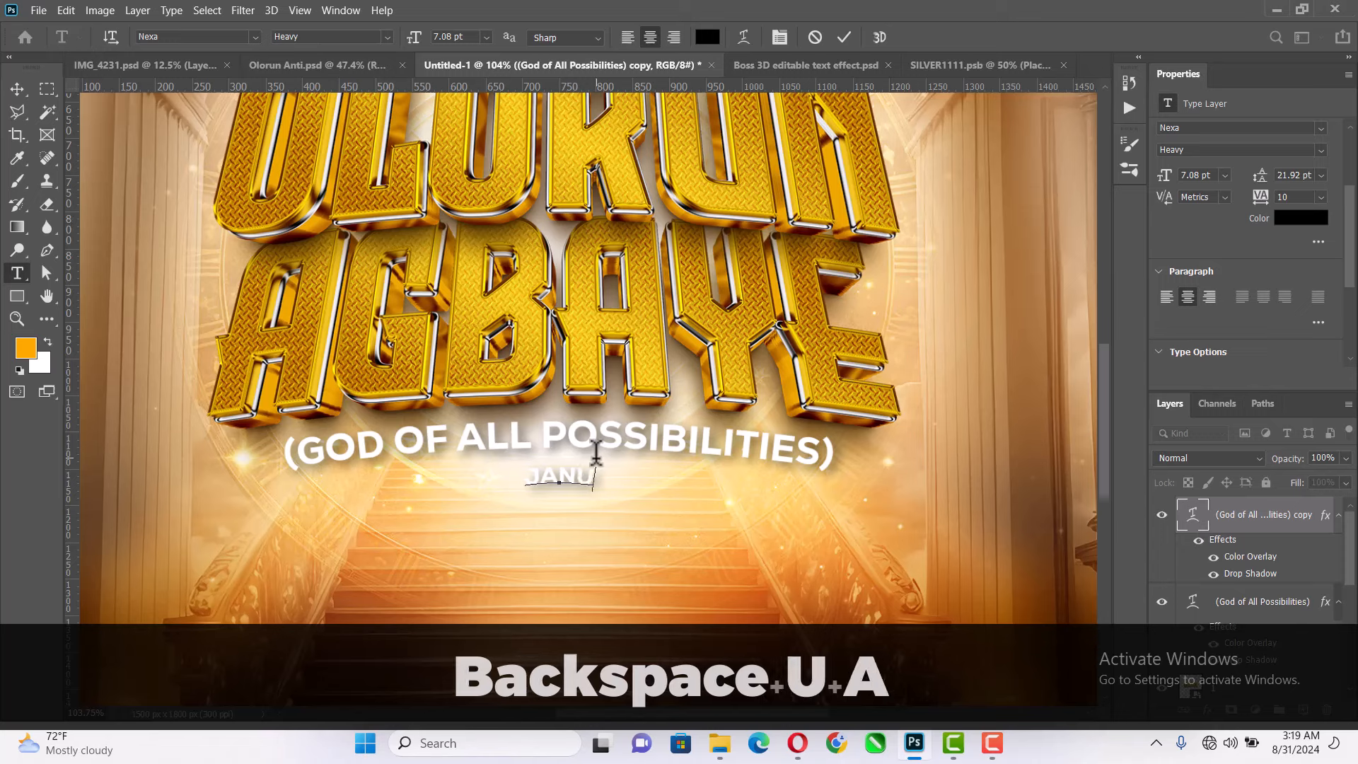
type("ARY")
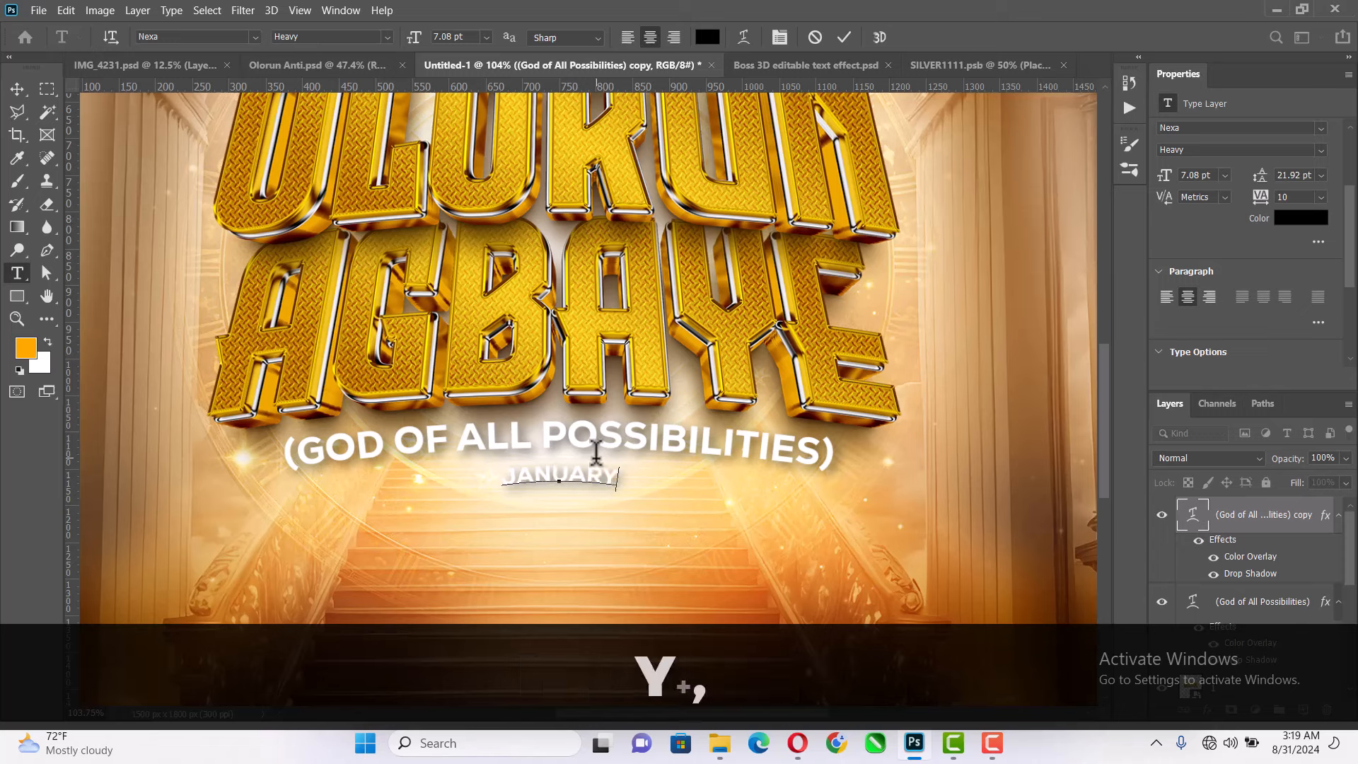
type(", 2024")
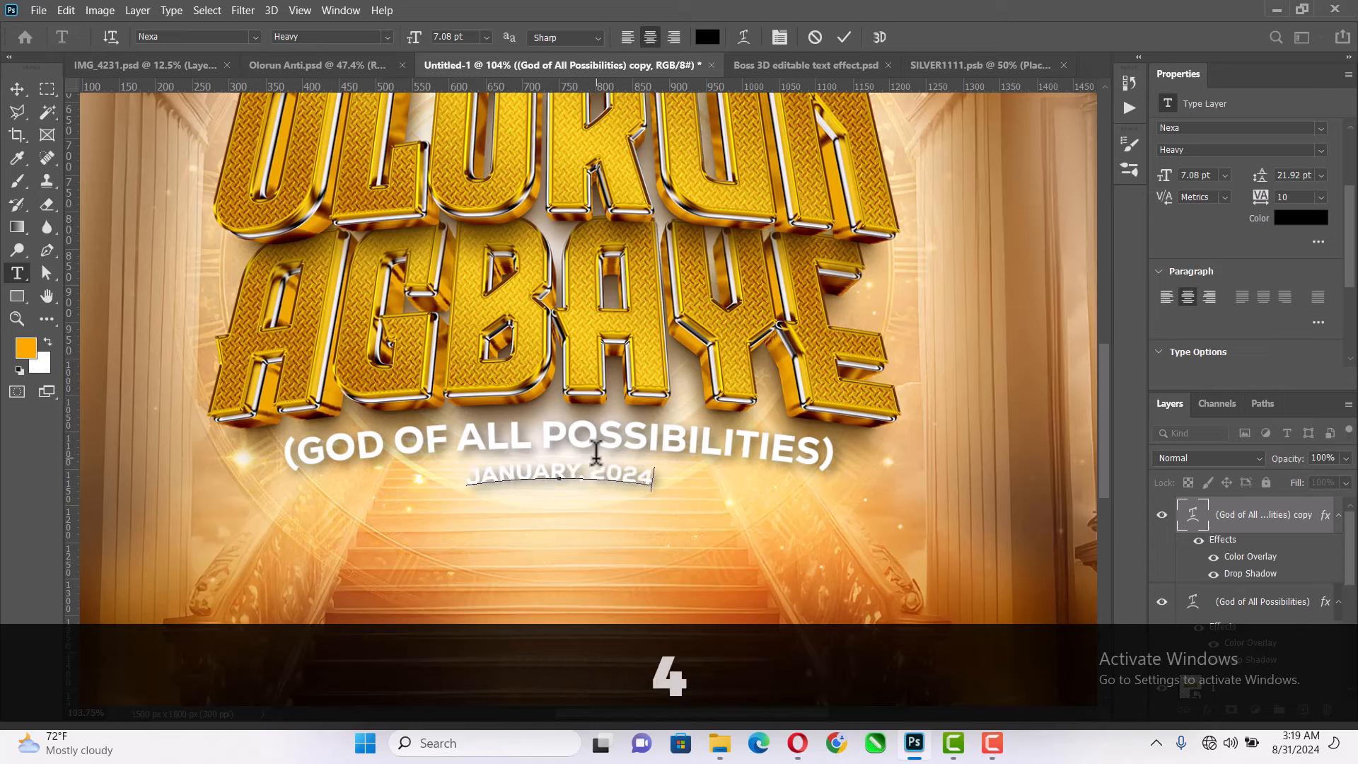
left_click(844, 36)
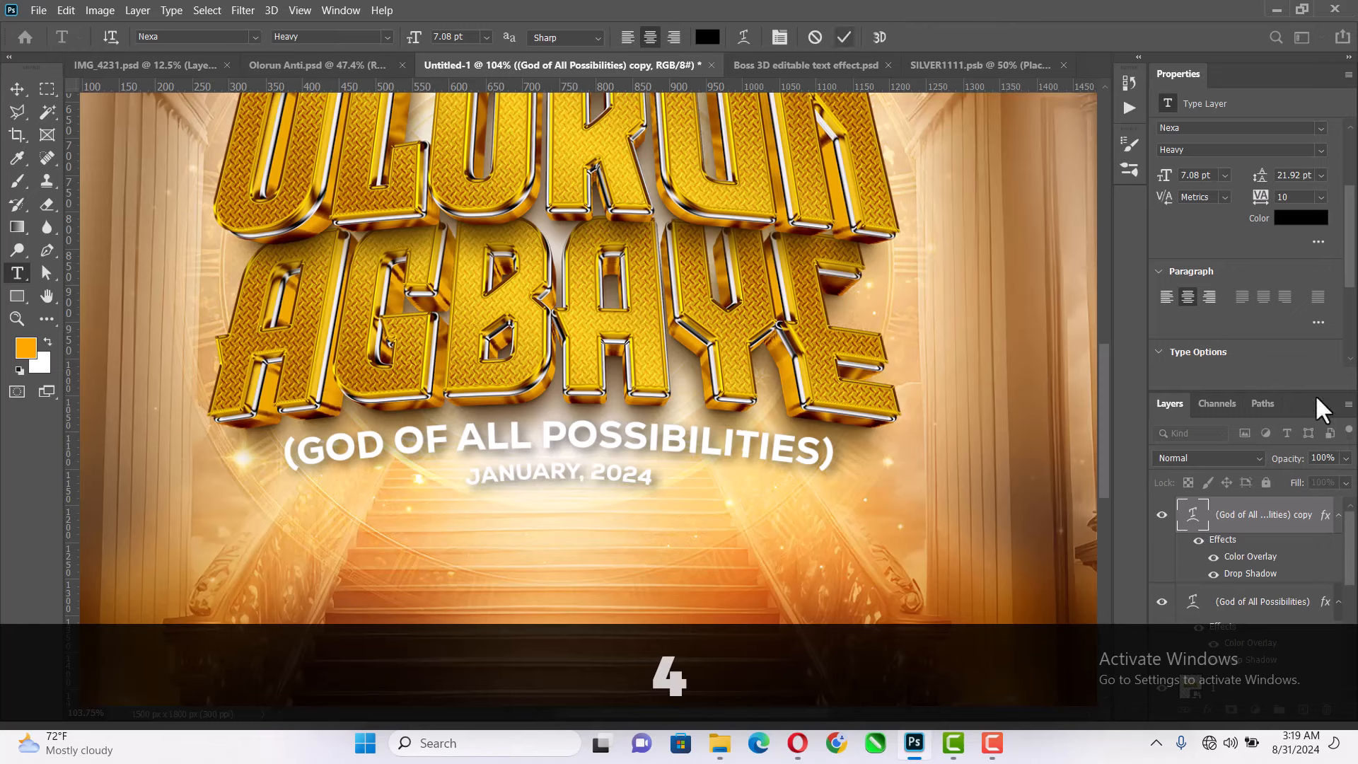
- Set the "January, 2024" text's tracking to 500 and its font size to 6 pt
left_click(1321, 197)
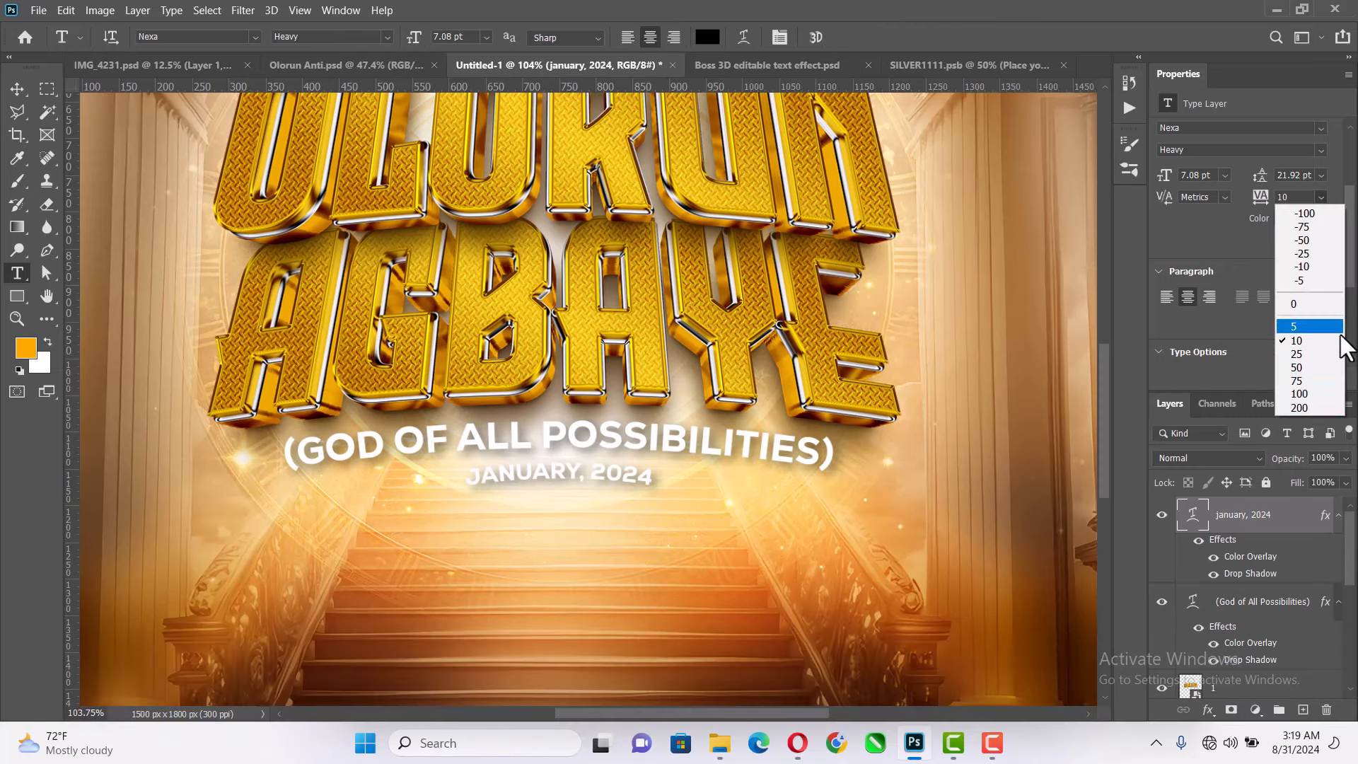
left_click(1322, 408)
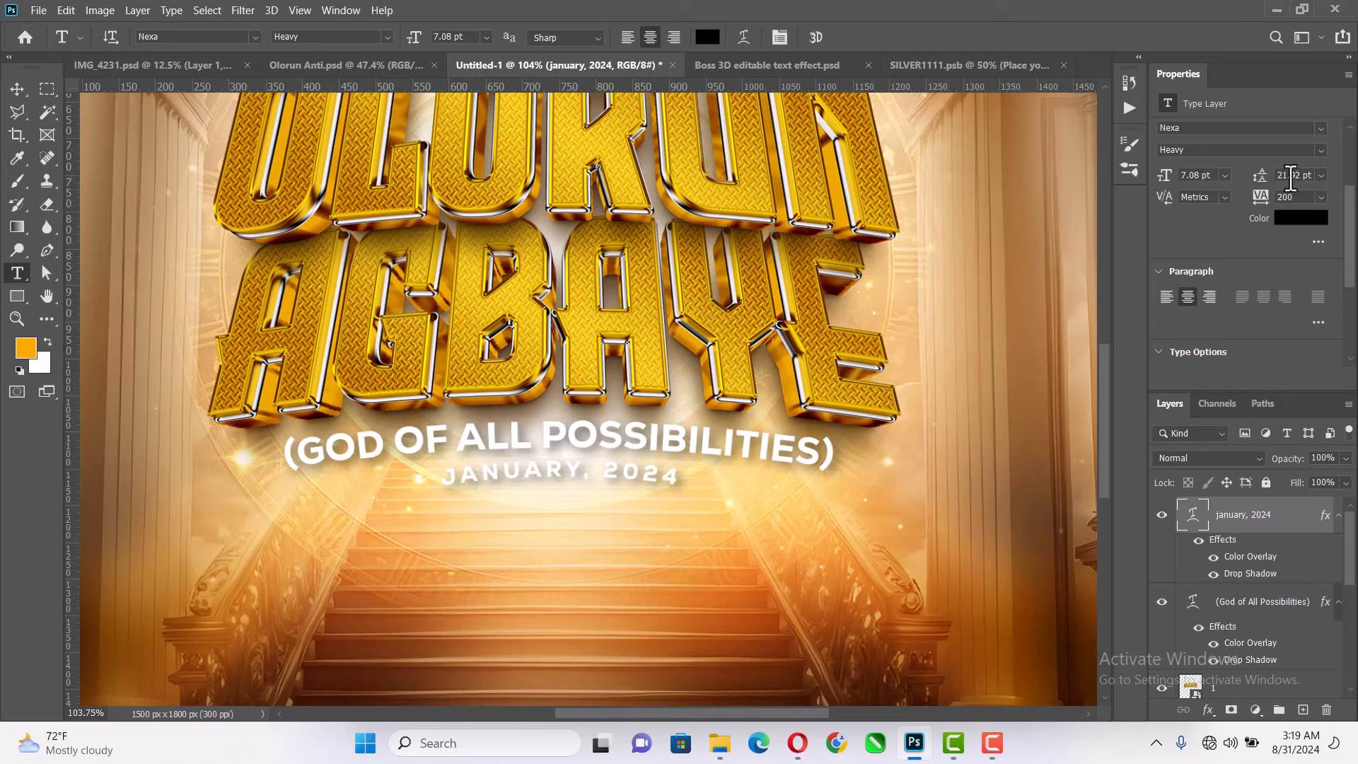
left_click_drag(1275, 194, 1281, 196)
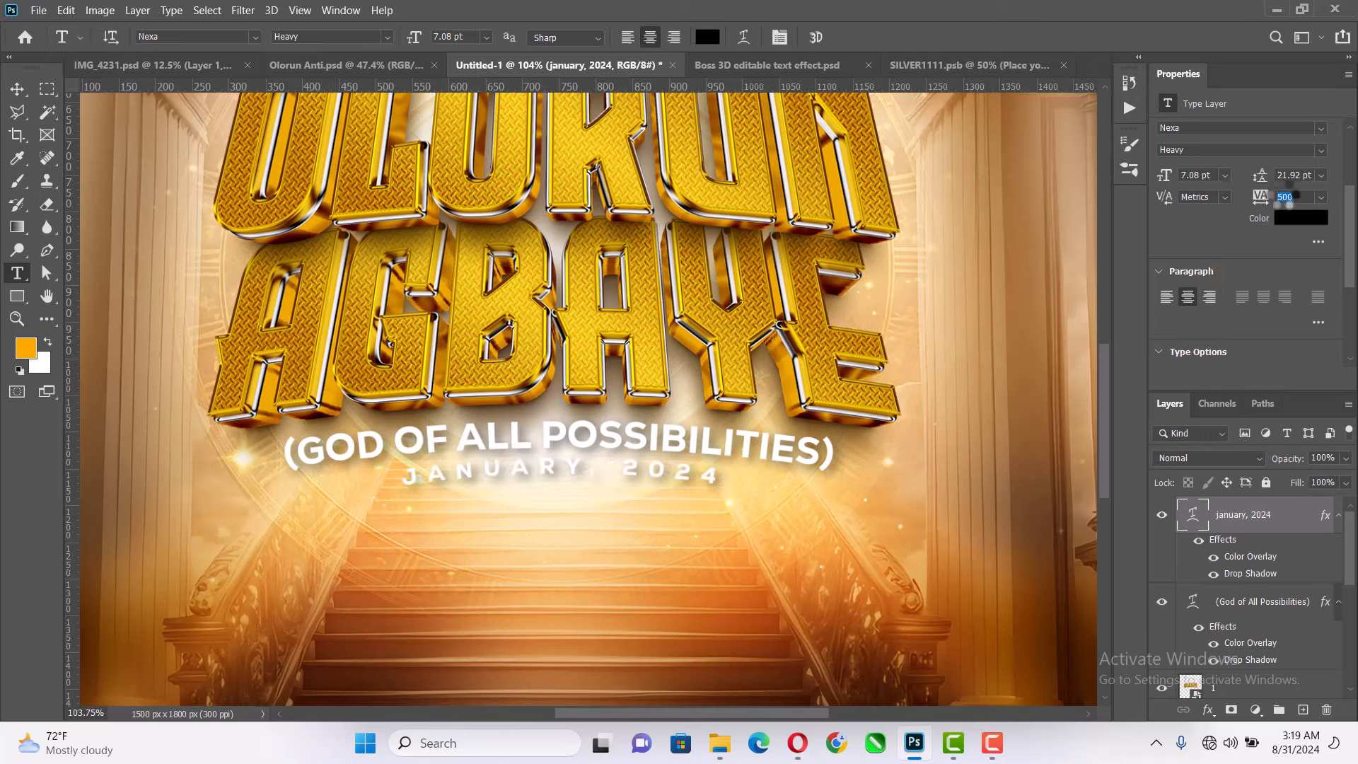
left_click(1215, 176)
key("ctrl+a")
type("6")
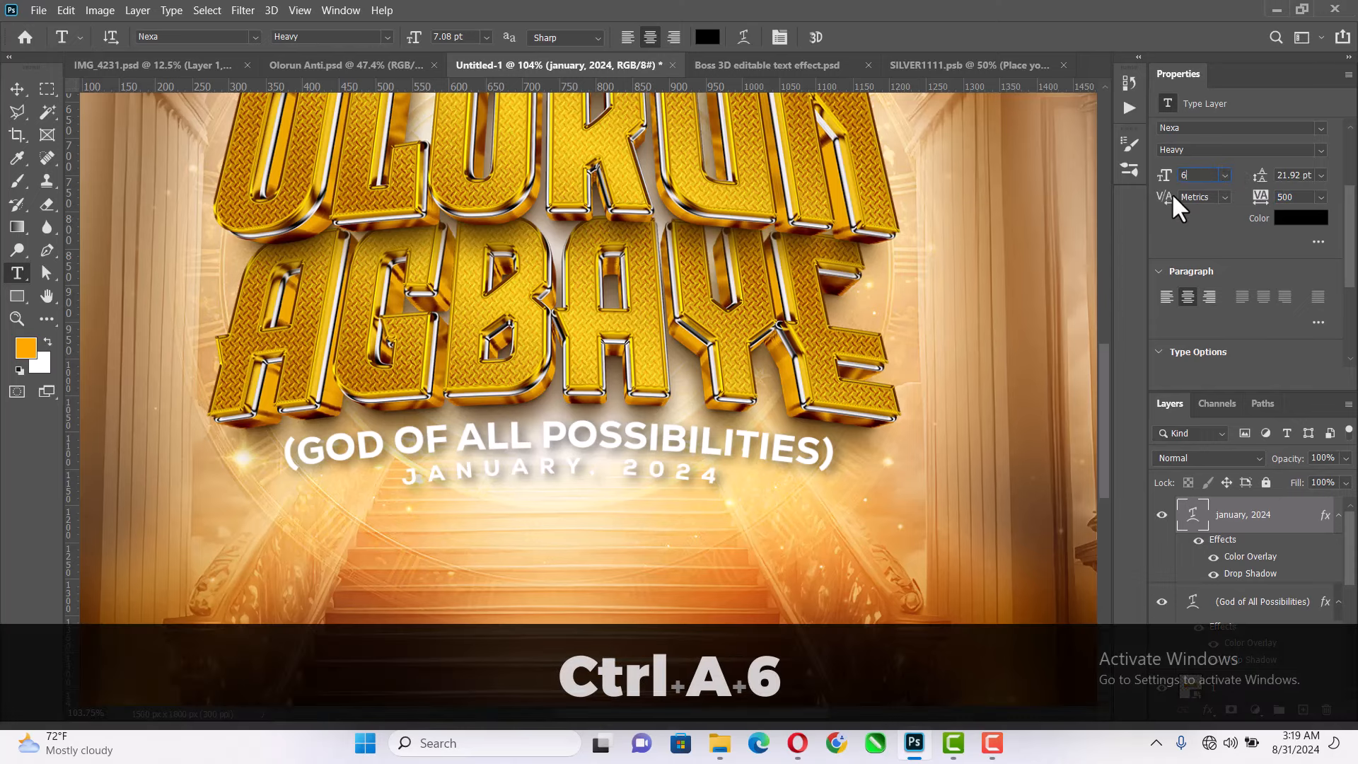
key("Return")
left_click(16, 88)
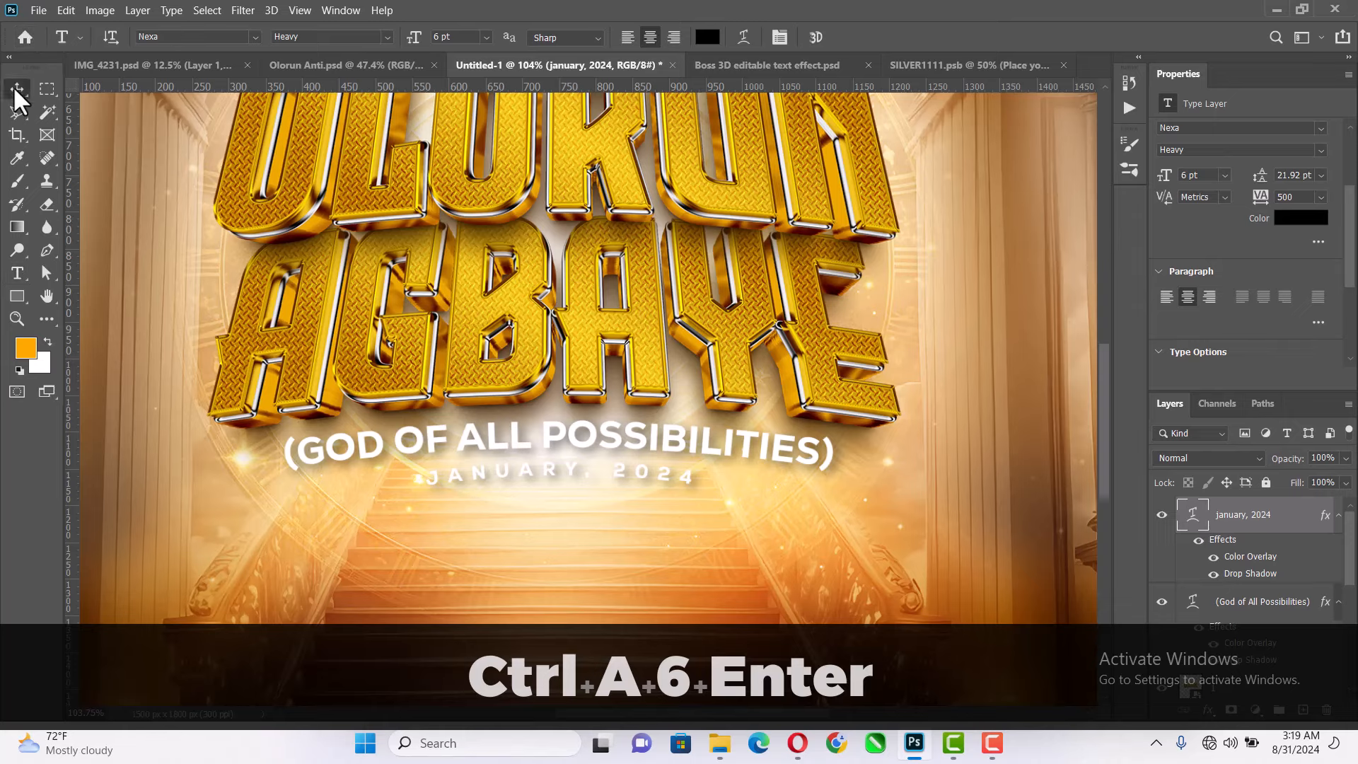
- Deselect the date text and examine the whole poster composition fitted on screen
scroll(718, 370, "down", 4)
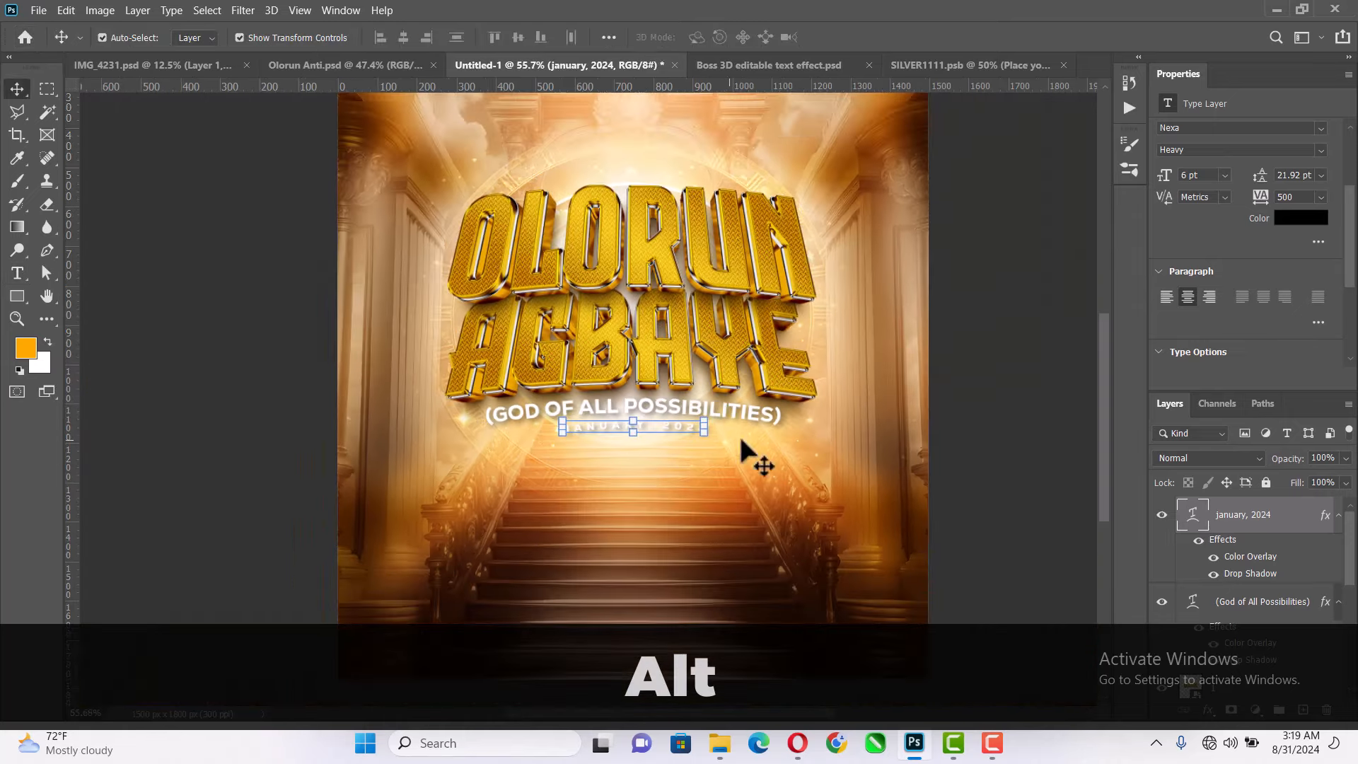
left_click(978, 363)
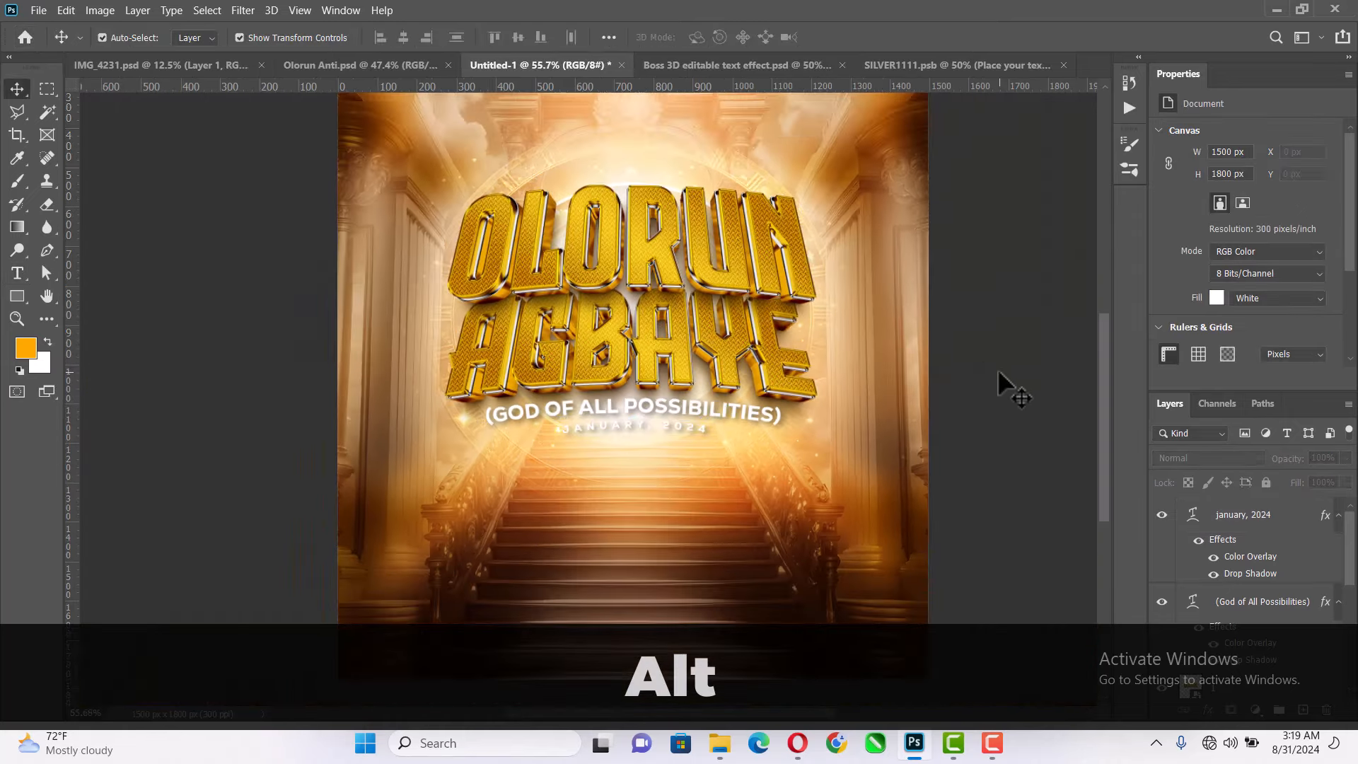
key("z")
right_click(824, 338)
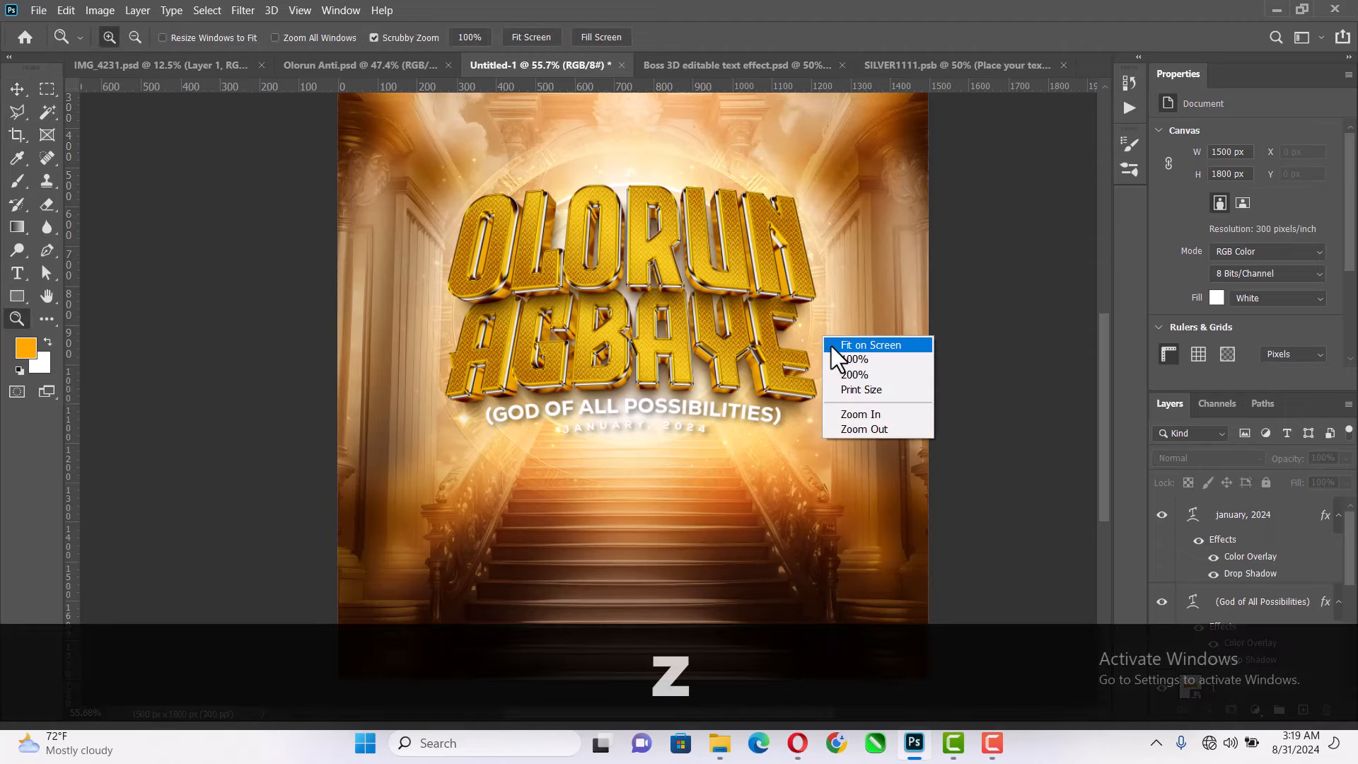
left_click(830, 346)
left_click(17, 88)
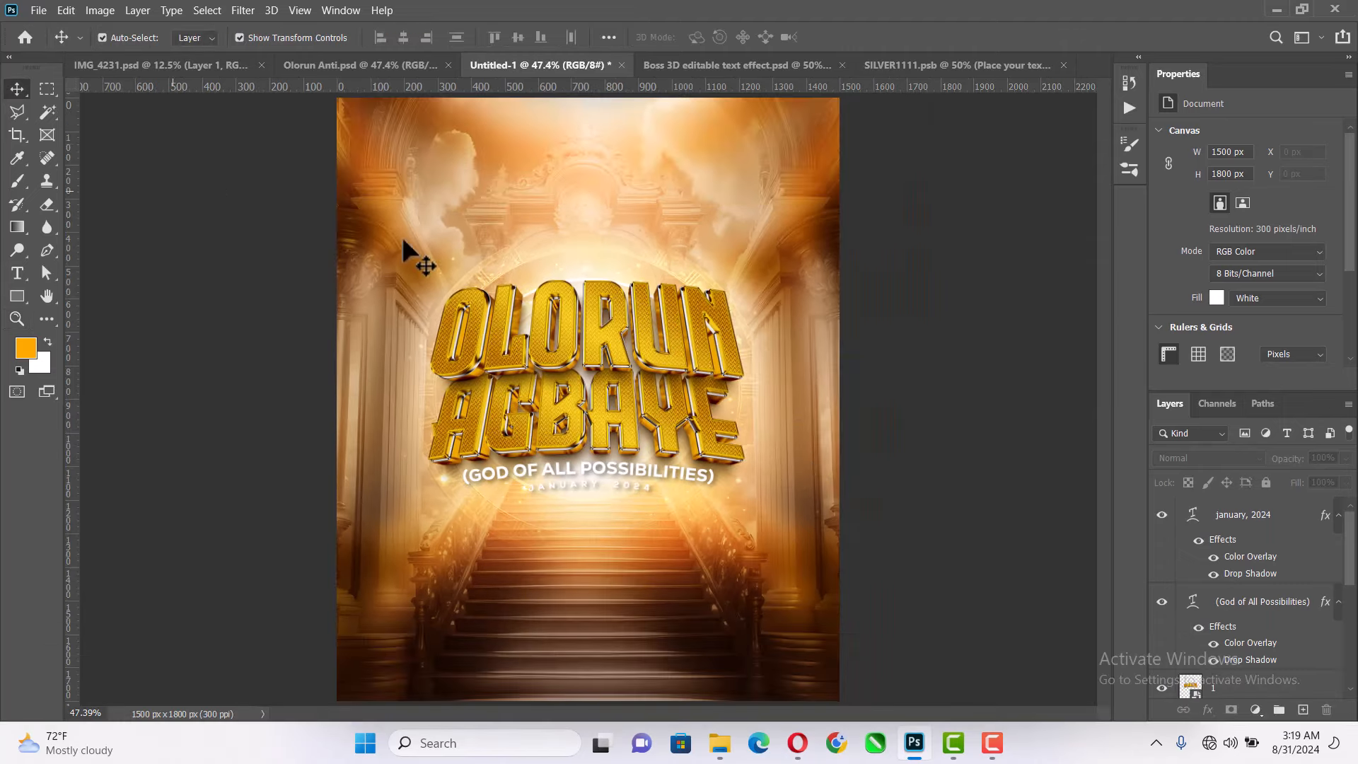
scroll(556, 264, "down", 2, "alt")
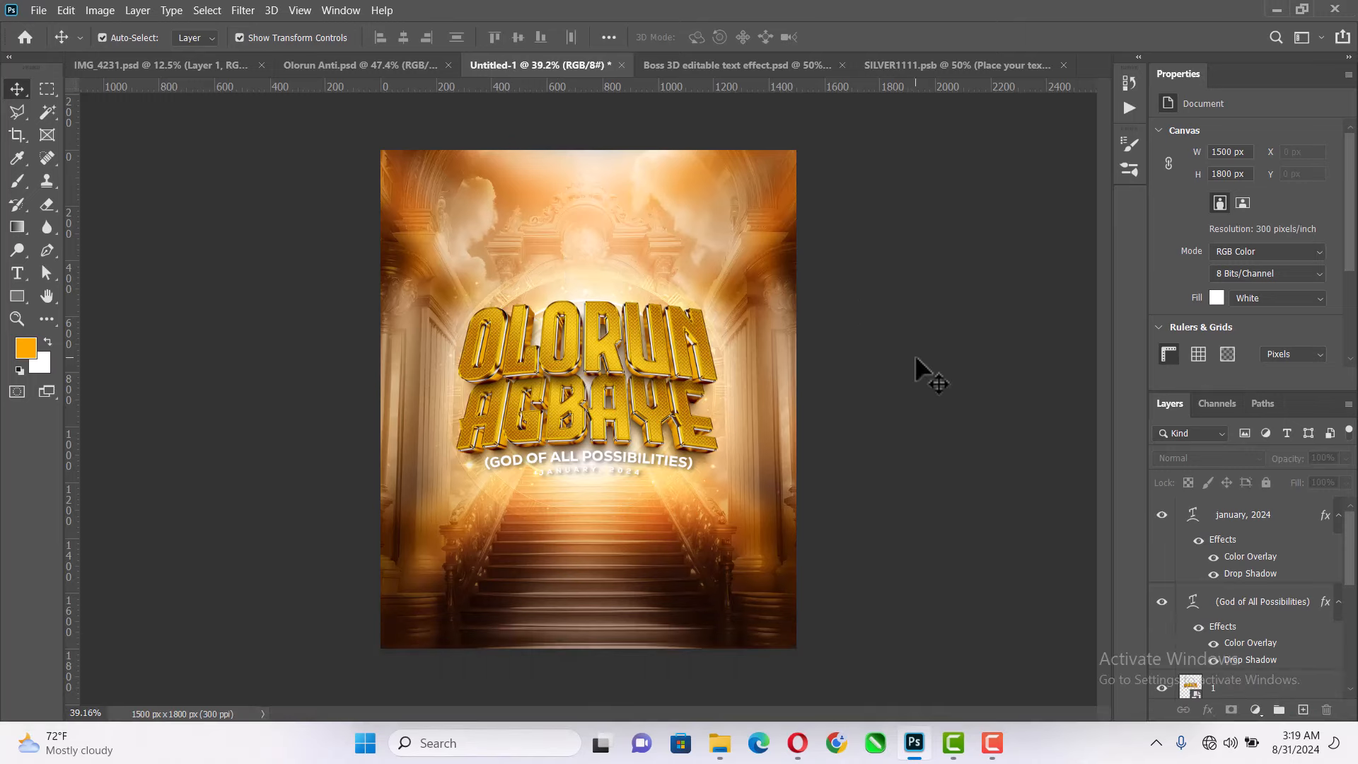
scroll(636, 584, "up", 2, "alt")
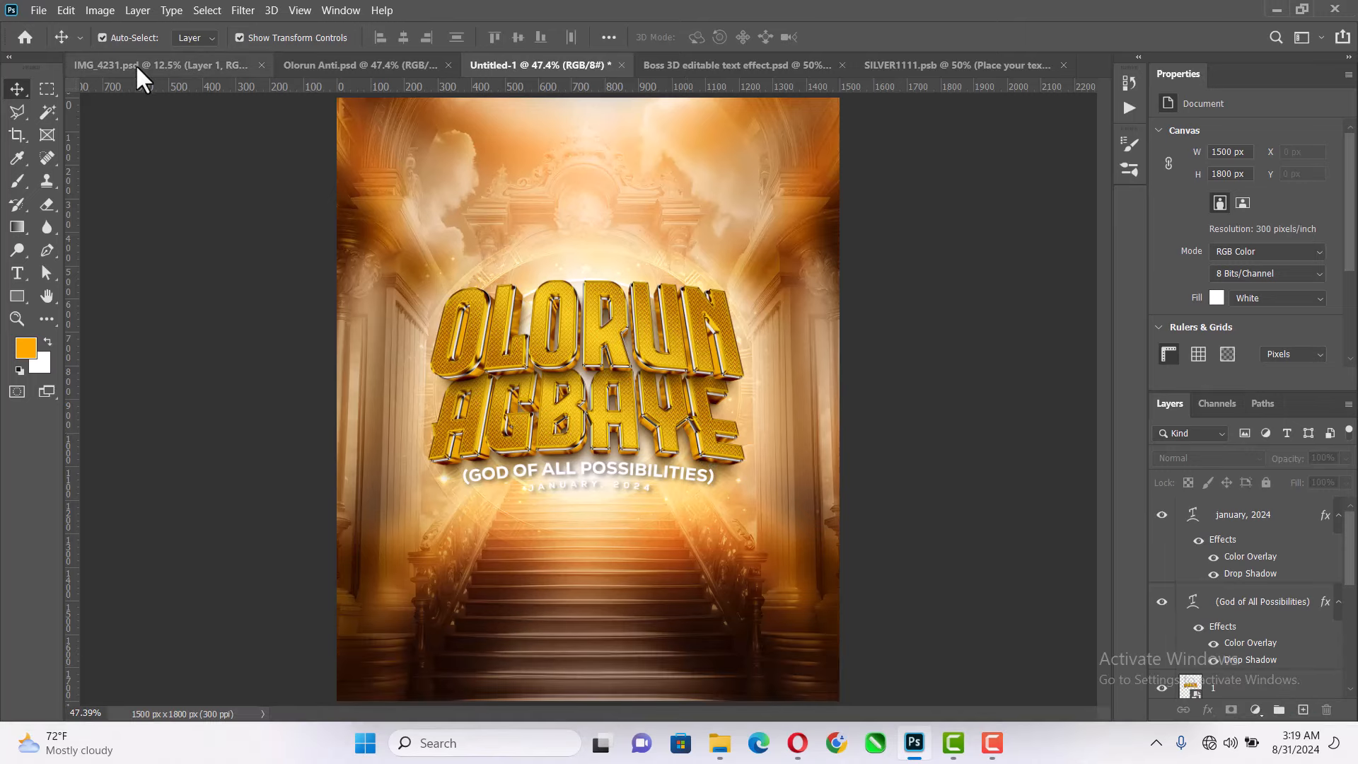
- Bring the man's portrait from IMG_4231.psd into the poster and scale it to about 537 x 796 px at the foot of the stairs
left_click(135, 65)
left_click_drag(585, 448, 1040, 590)
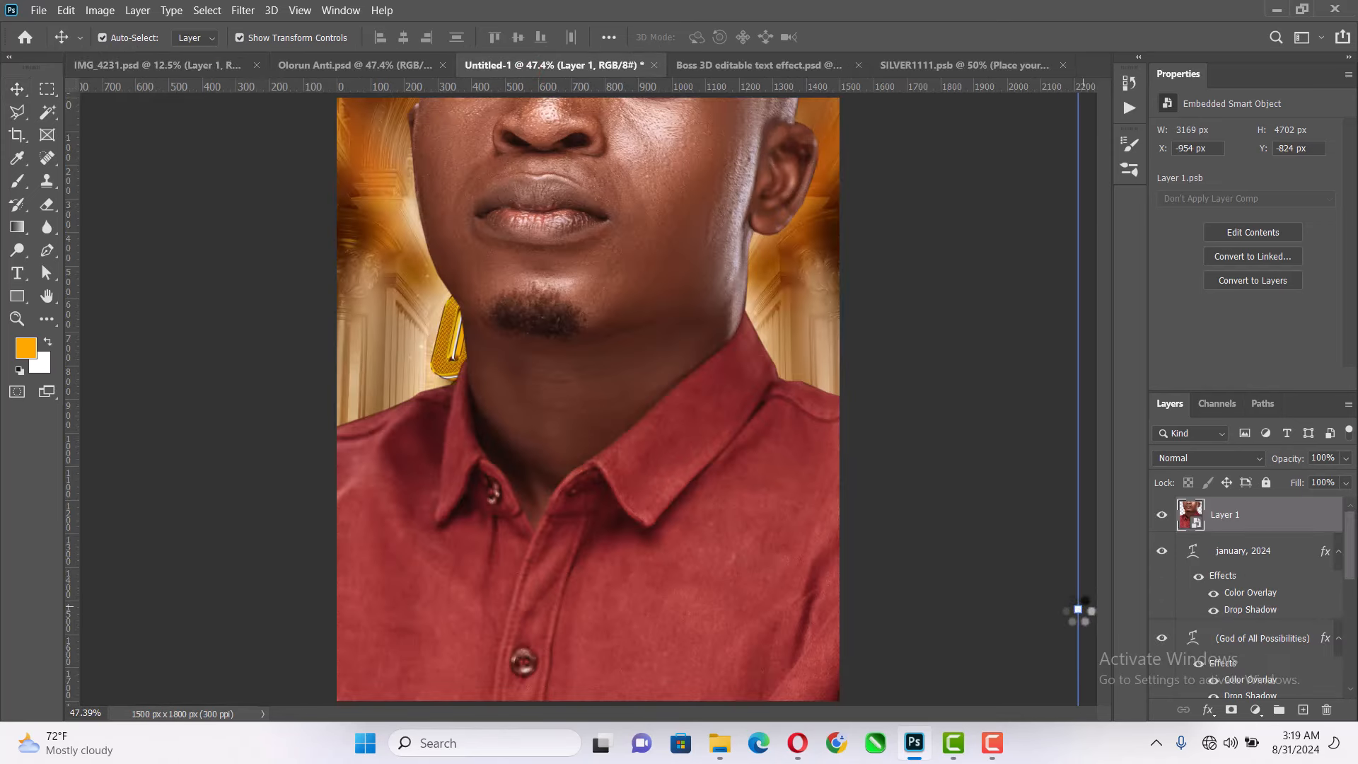
left_click_drag(1077, 610, 582, 556)
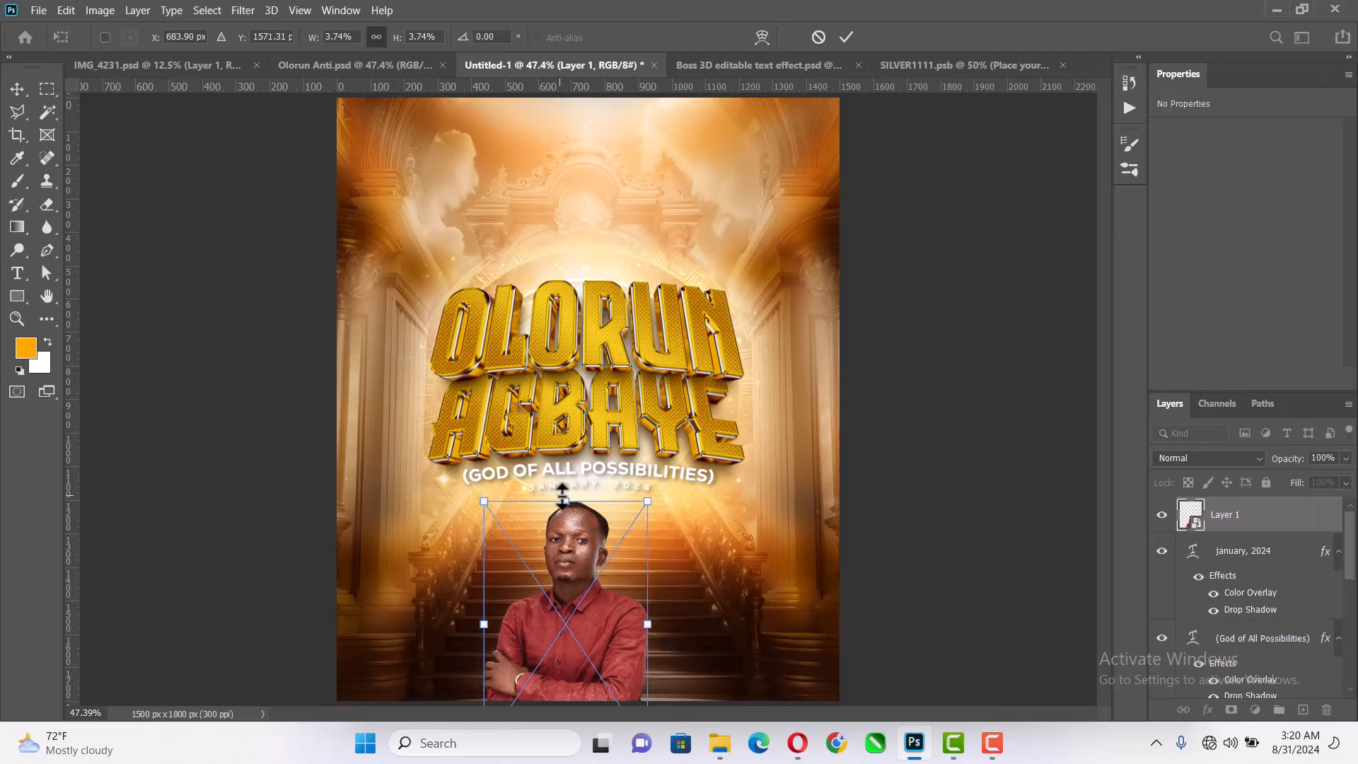
left_click_drag(563, 496, 575, 531)
left_click(846, 36)
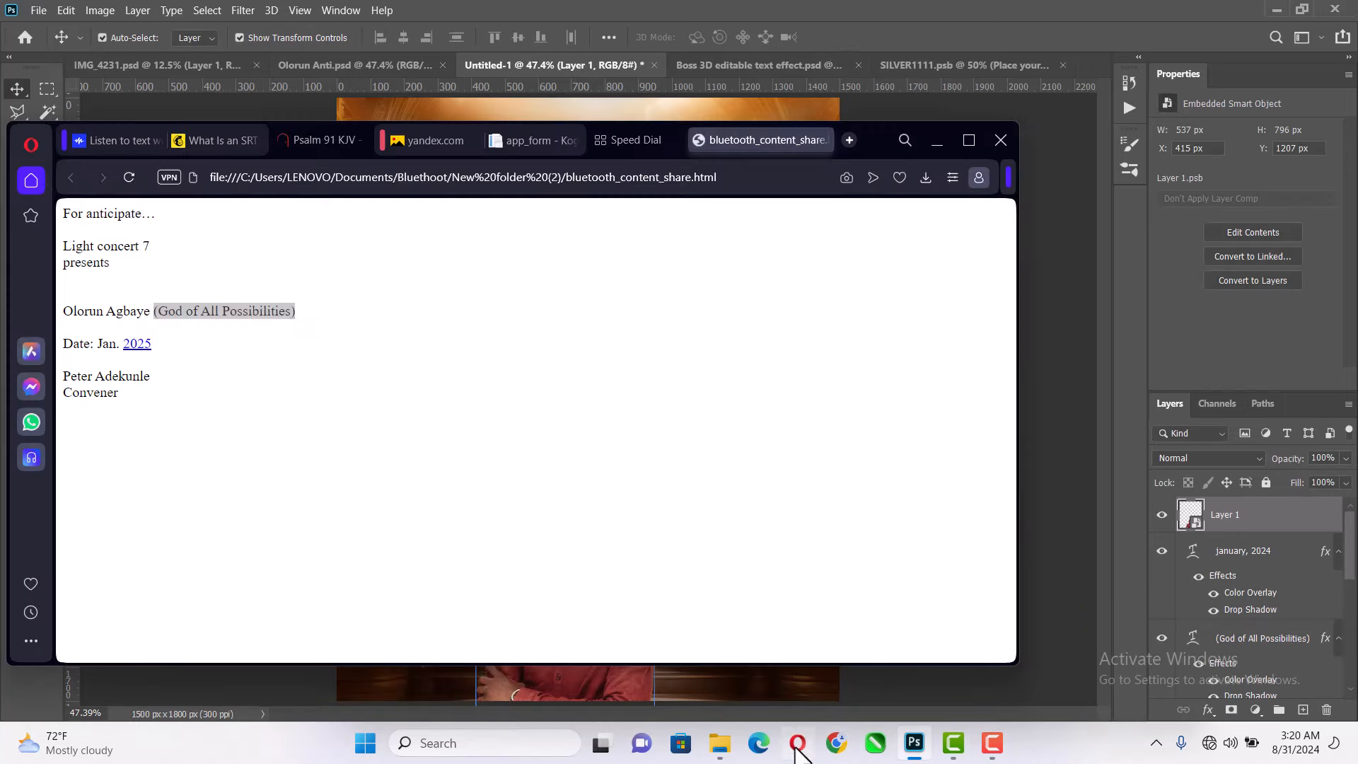
- Copy the word "anticipate" from the notes page in Opera and add it as a new text layer beside the portrait in Photoshop
left_click(798, 743)
left_click(149, 249)
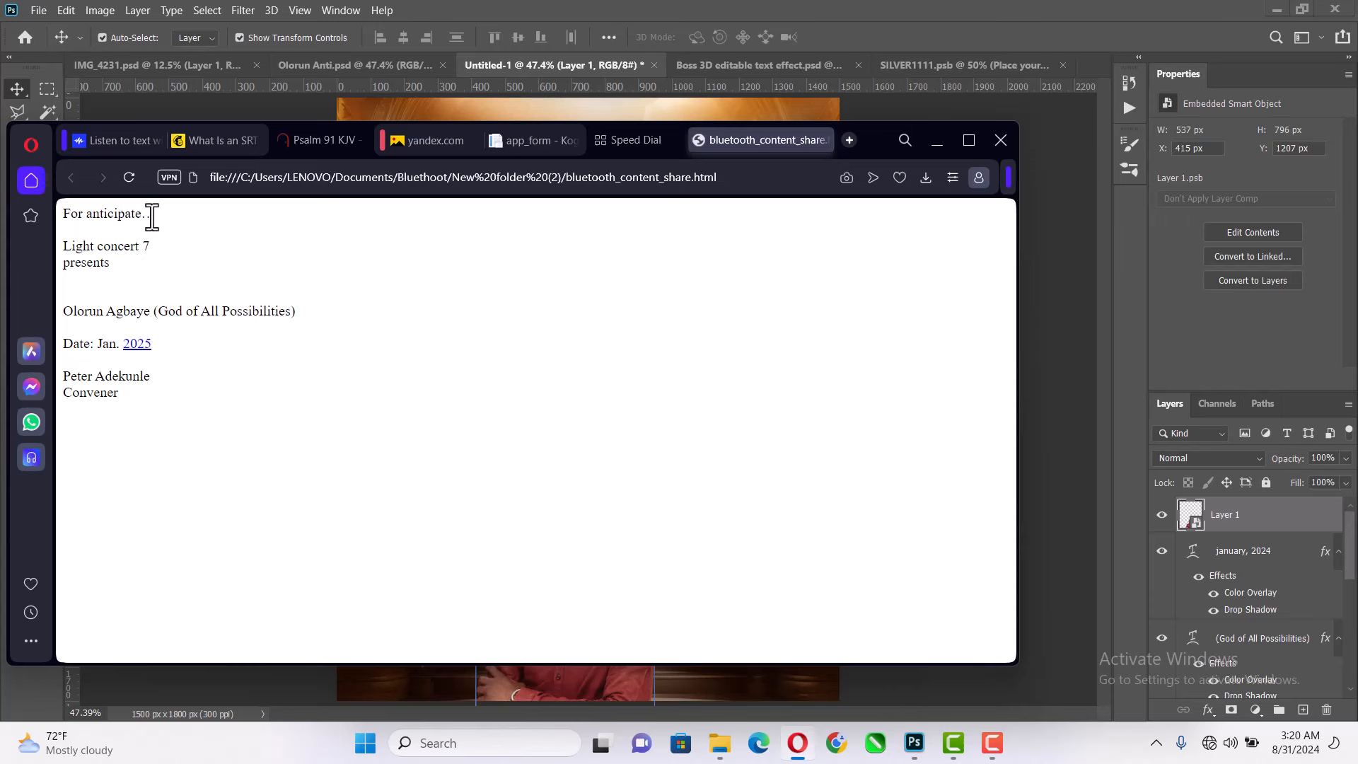
left_click_drag(145, 219, 91, 220)
key("ctrl+c")
left_click(858, 9)
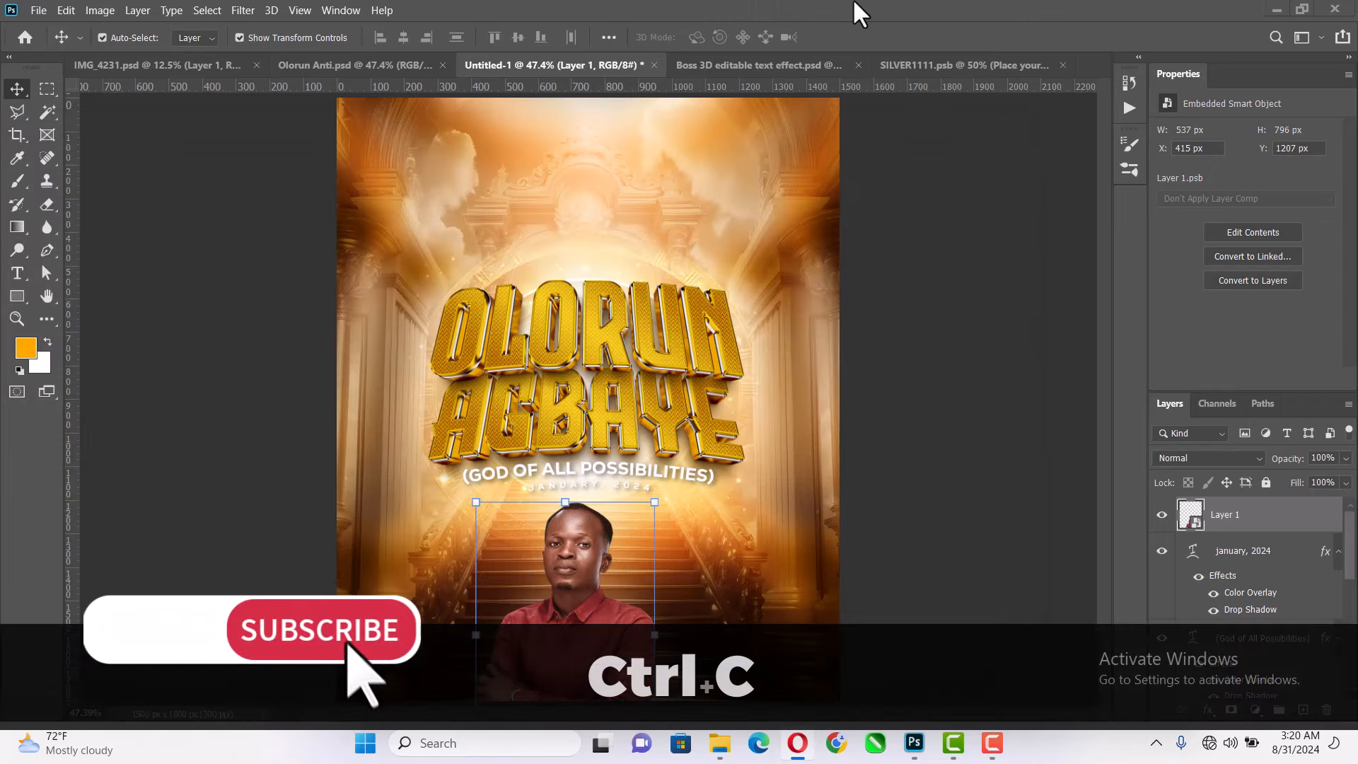
key("t")
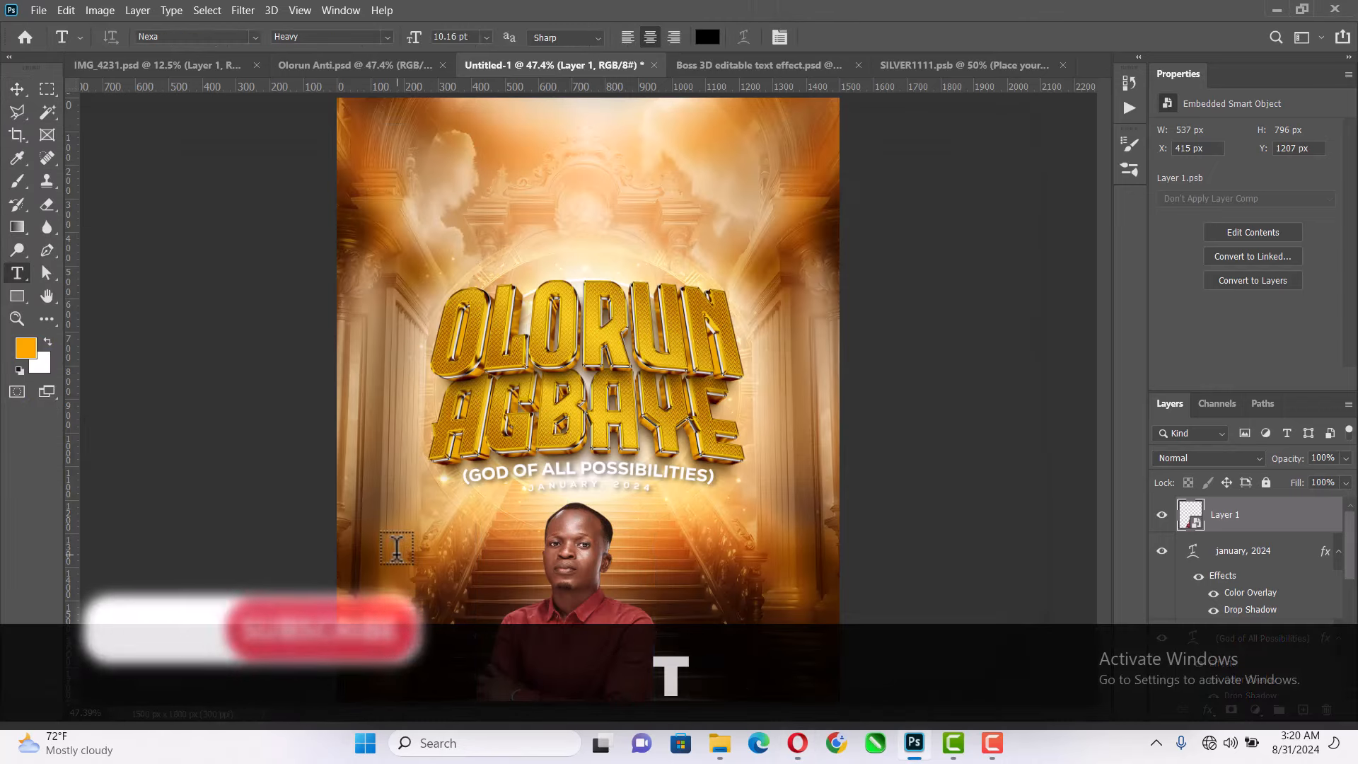
left_click(398, 551)
key("ctrl+v")
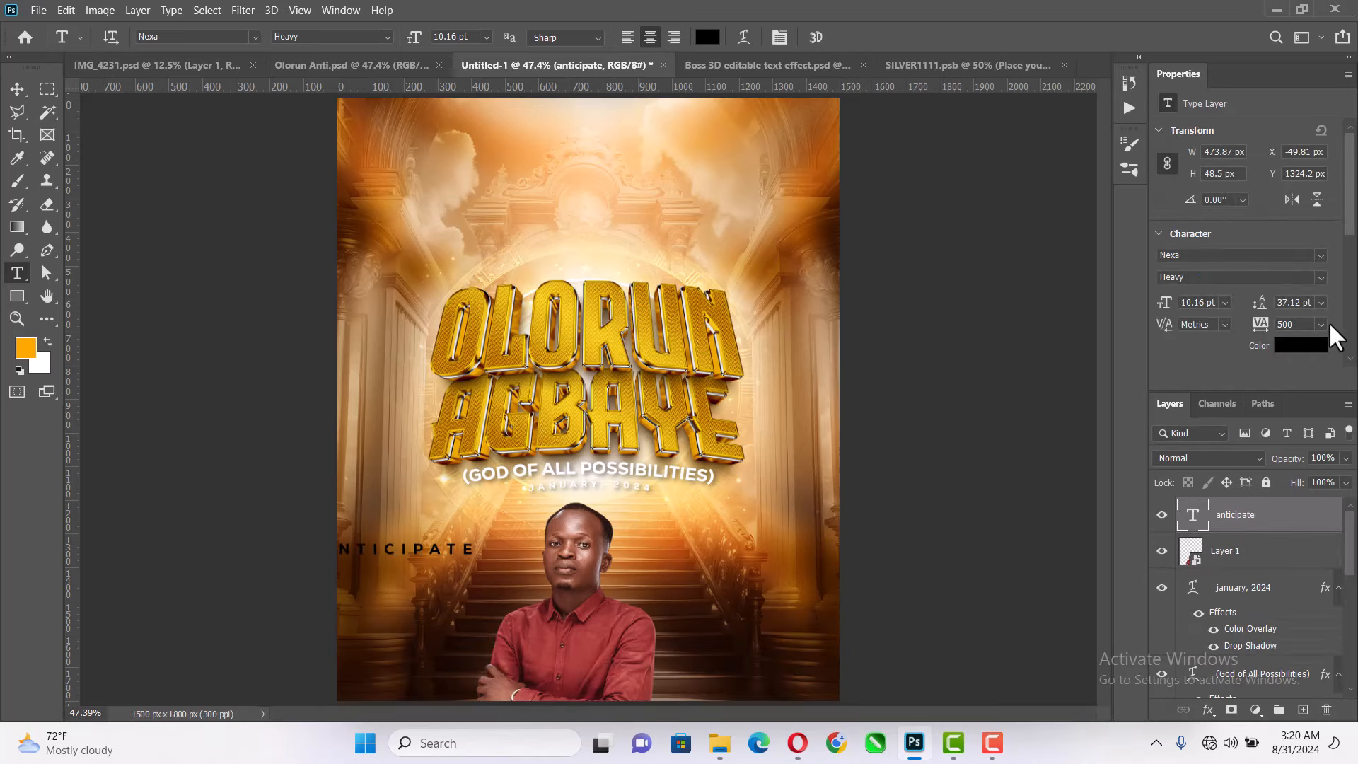
- Set the "anticipate" text's tracking to 0, then scale it to 430.76% and centre it across the portrait
left_click(1320, 324)
left_click(1309, 431)
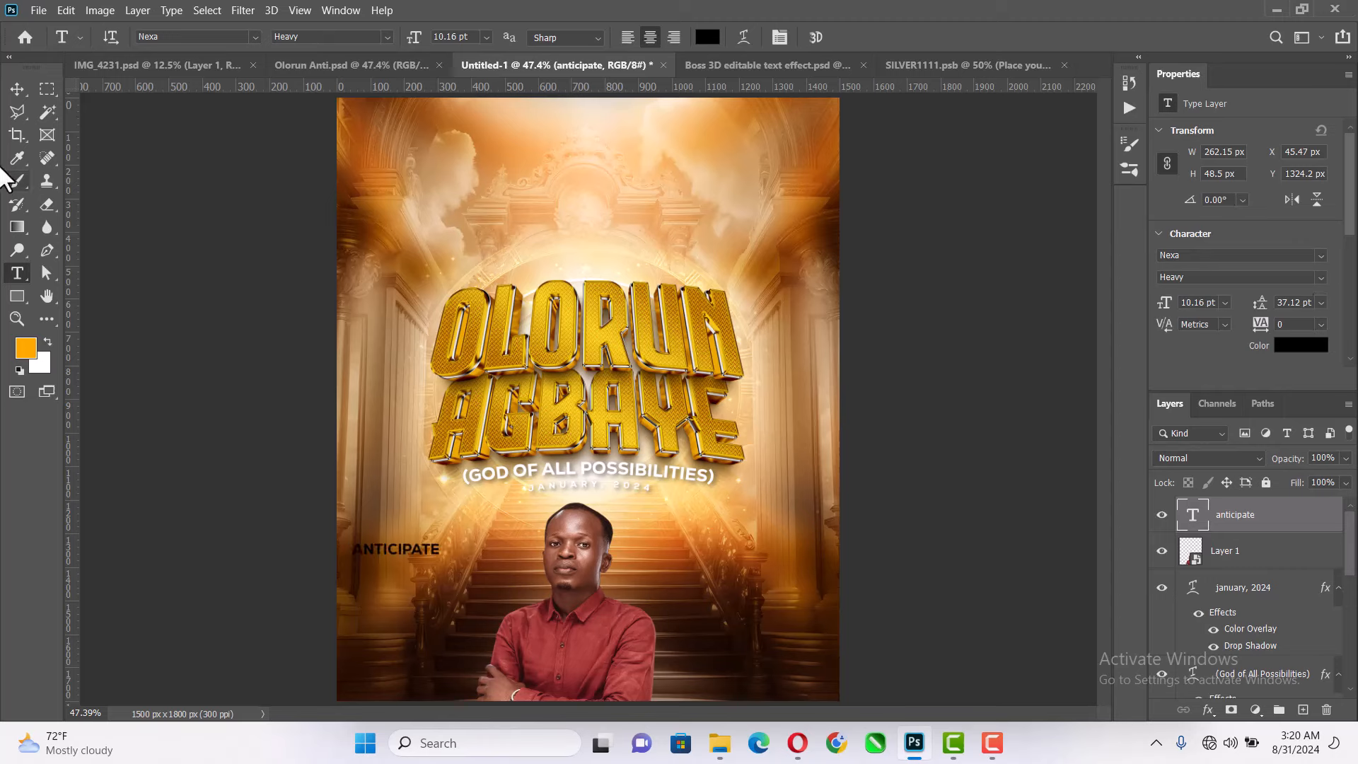
left_click(17, 88)
left_click_drag(449, 542, 728, 588)
left_click(876, 37)
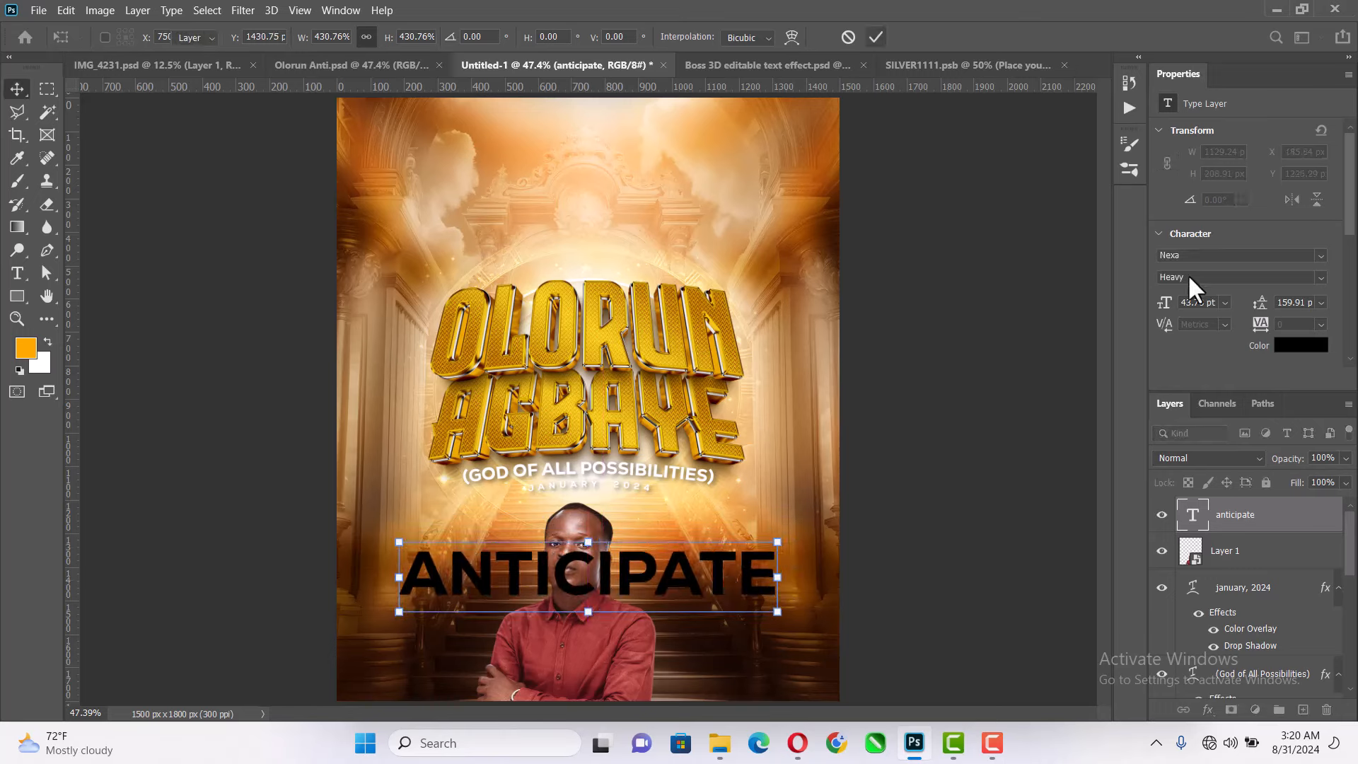
- Set the "anticipate" layer's blend mode to Soft Light and scale the text about its centre to 83.34%
left_click(1229, 453)
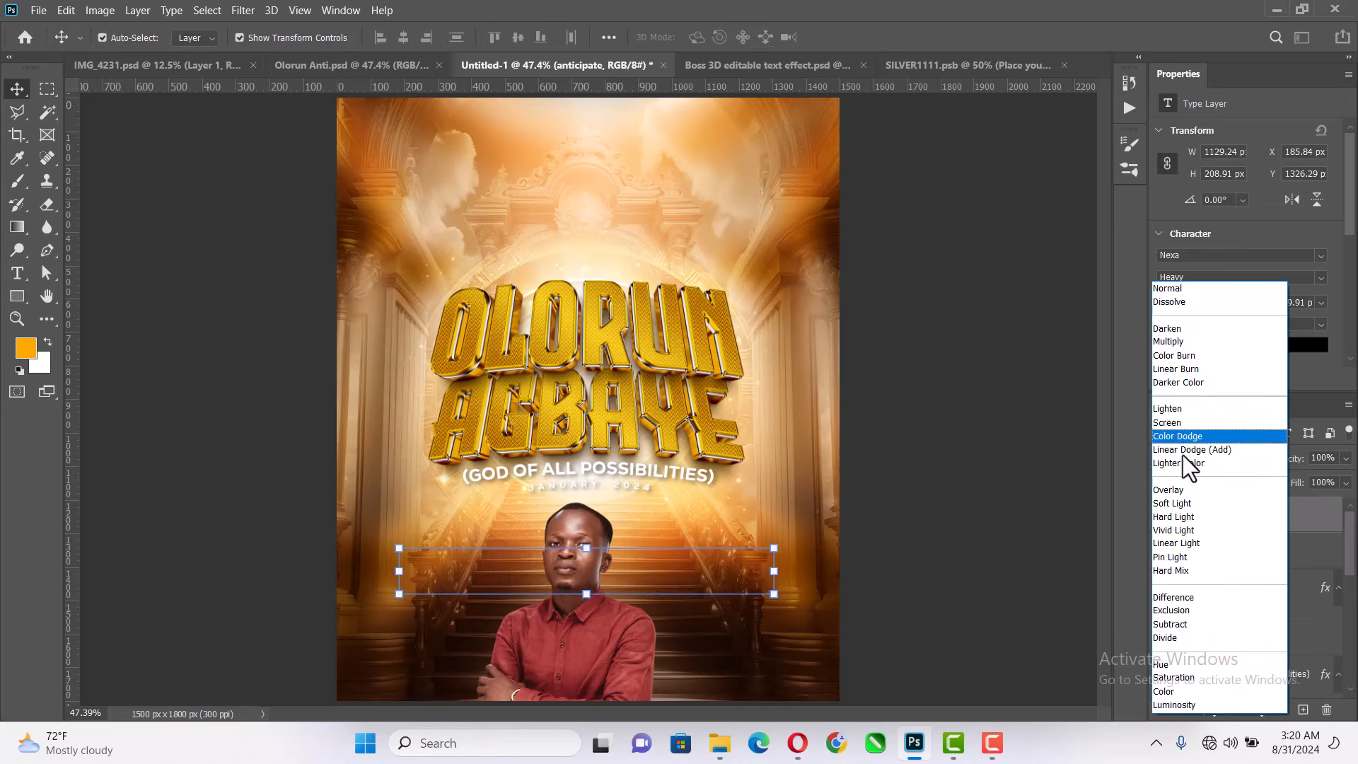
left_click(1183, 503)
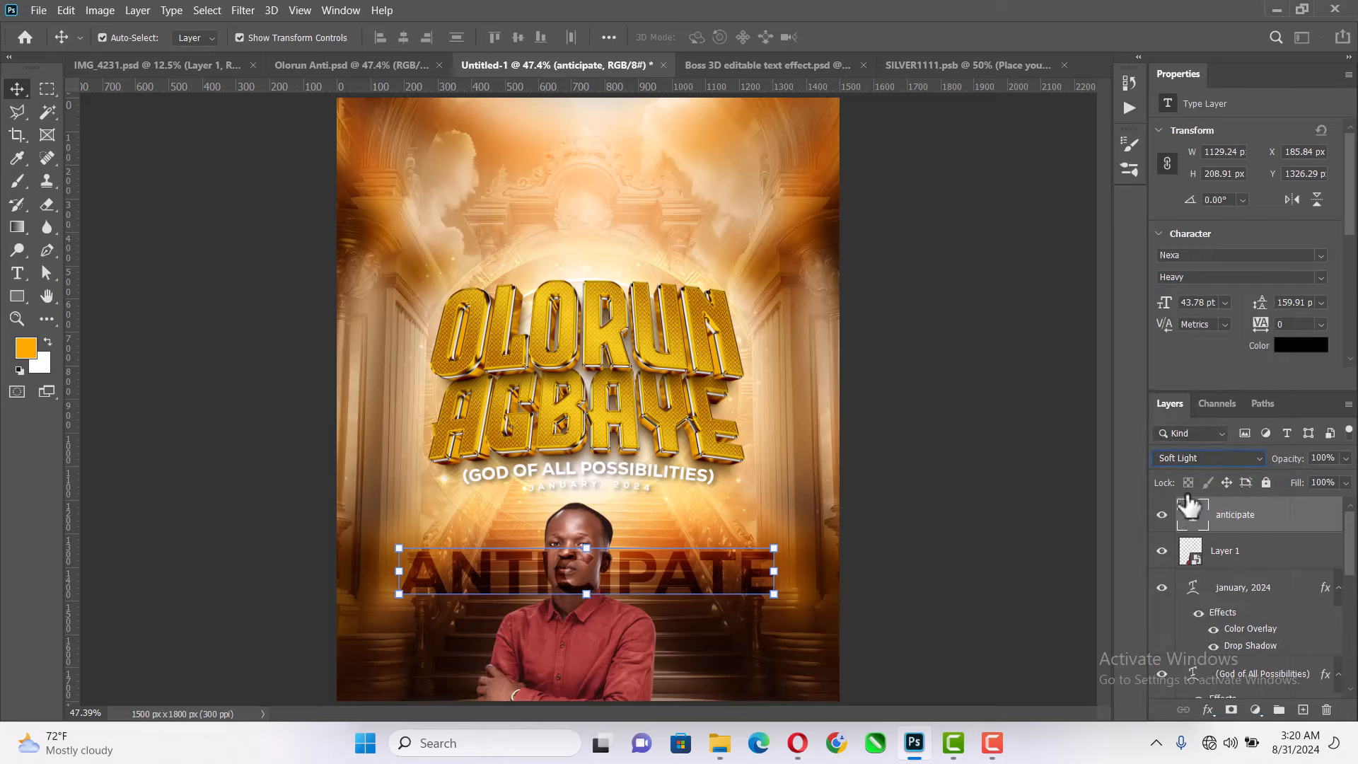
left_click_drag(774, 571, 752, 568)
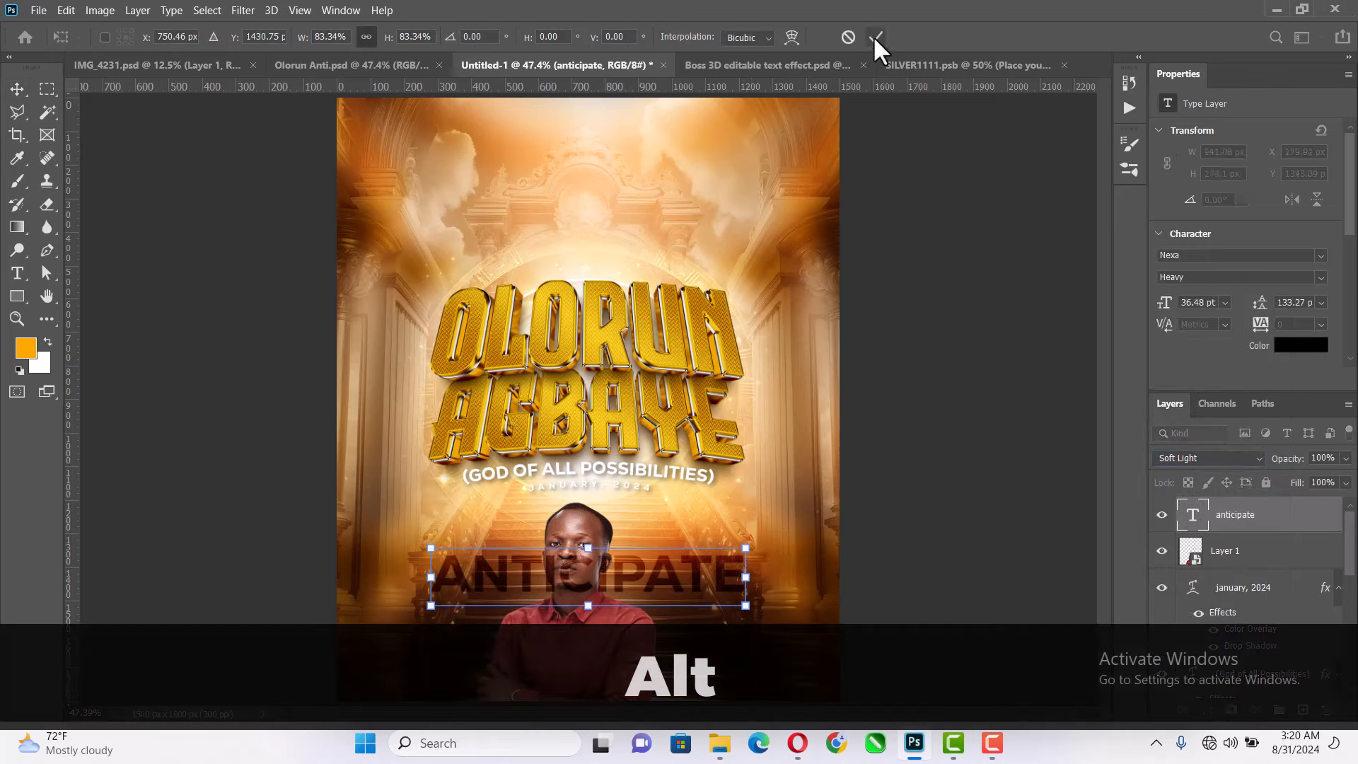
left_click(876, 37)
- Change the "anticipate" text colour to white (#ffffff)
left_click(1299, 349)
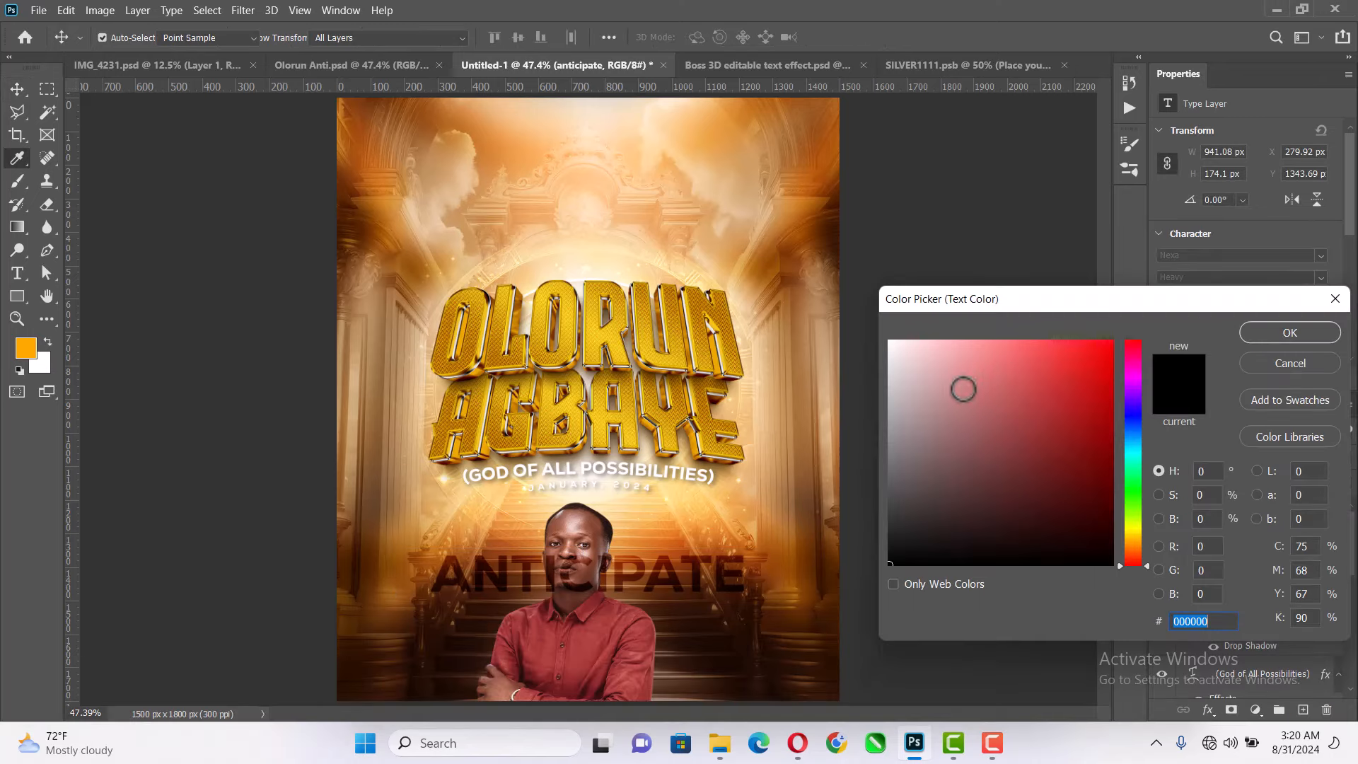
type("ffffff")
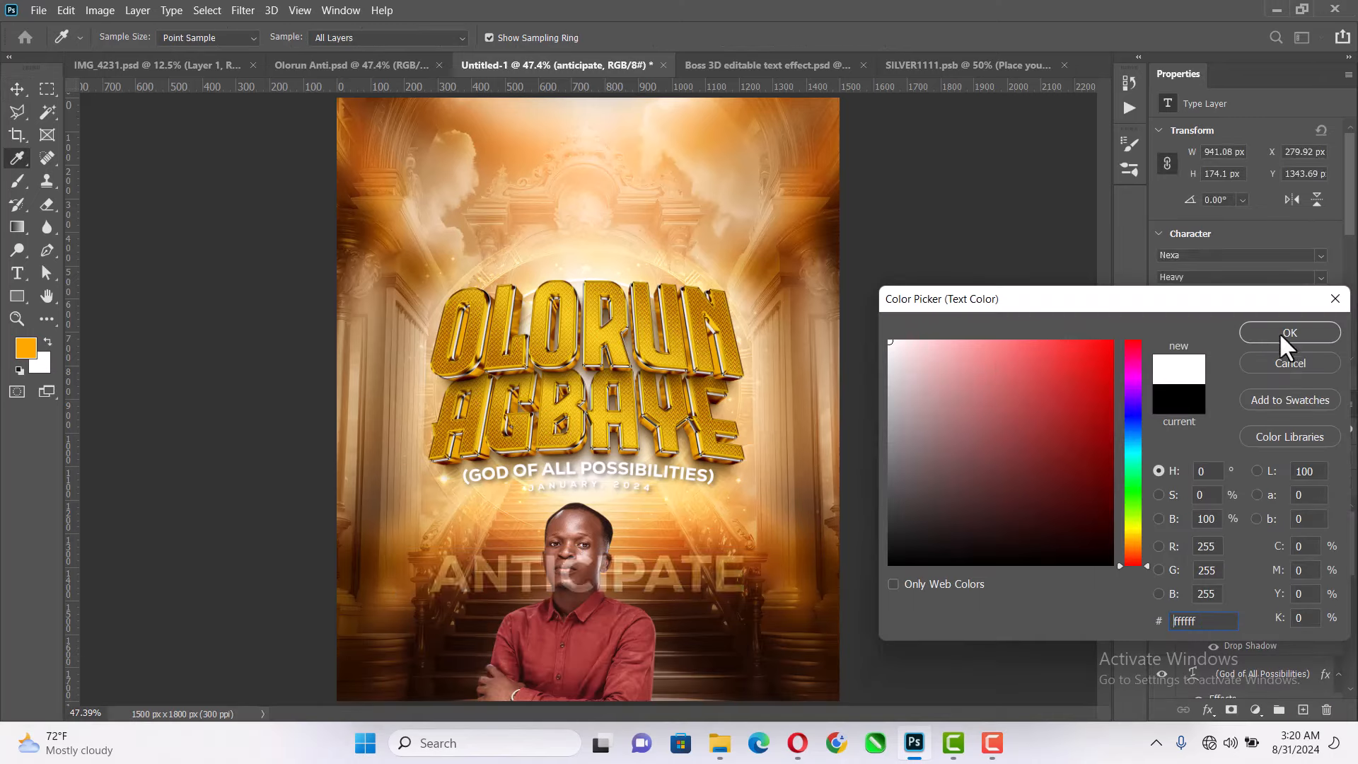
left_click(1279, 333)
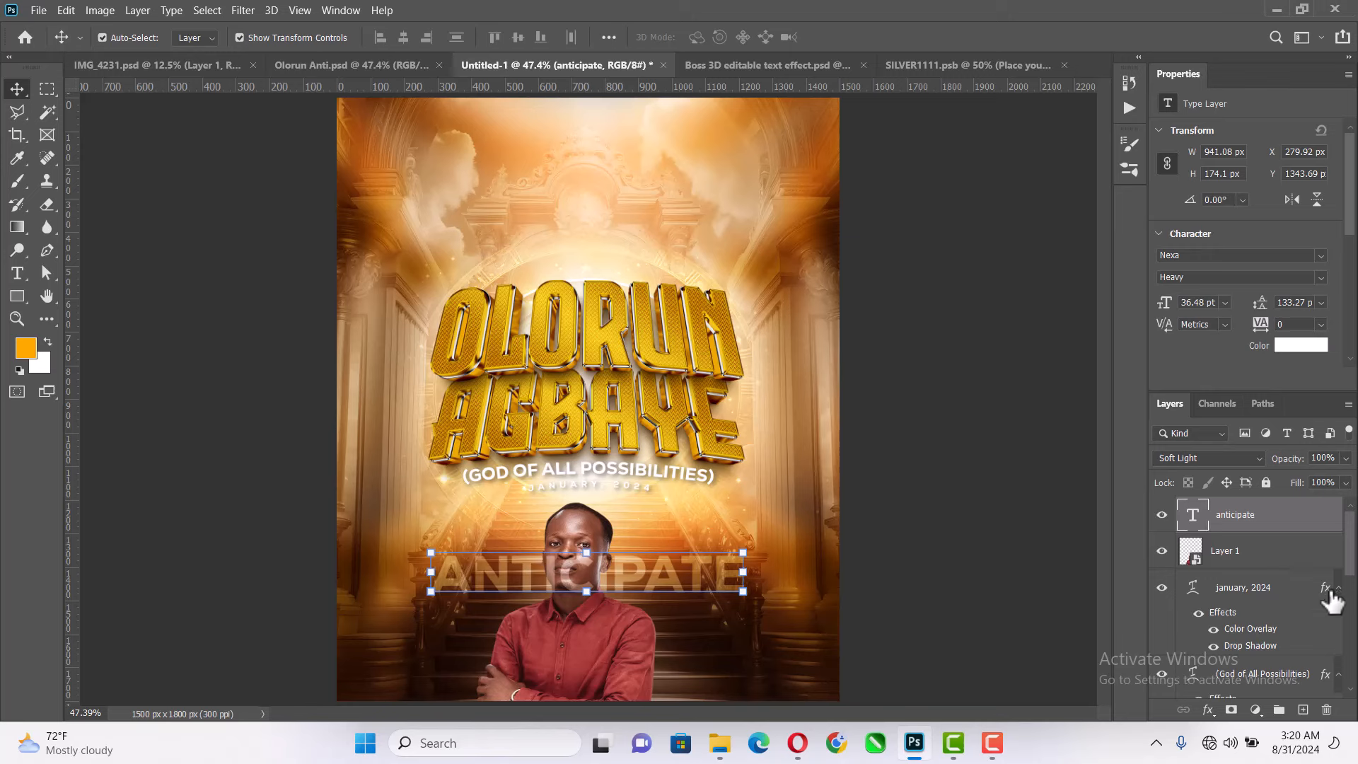
- Collapse the date layer's effects list and move the "anticipate" layer directly below the portrait layer, Layer 1
left_click(1338, 588)
left_click_drag(1279, 522, 1266, 567)
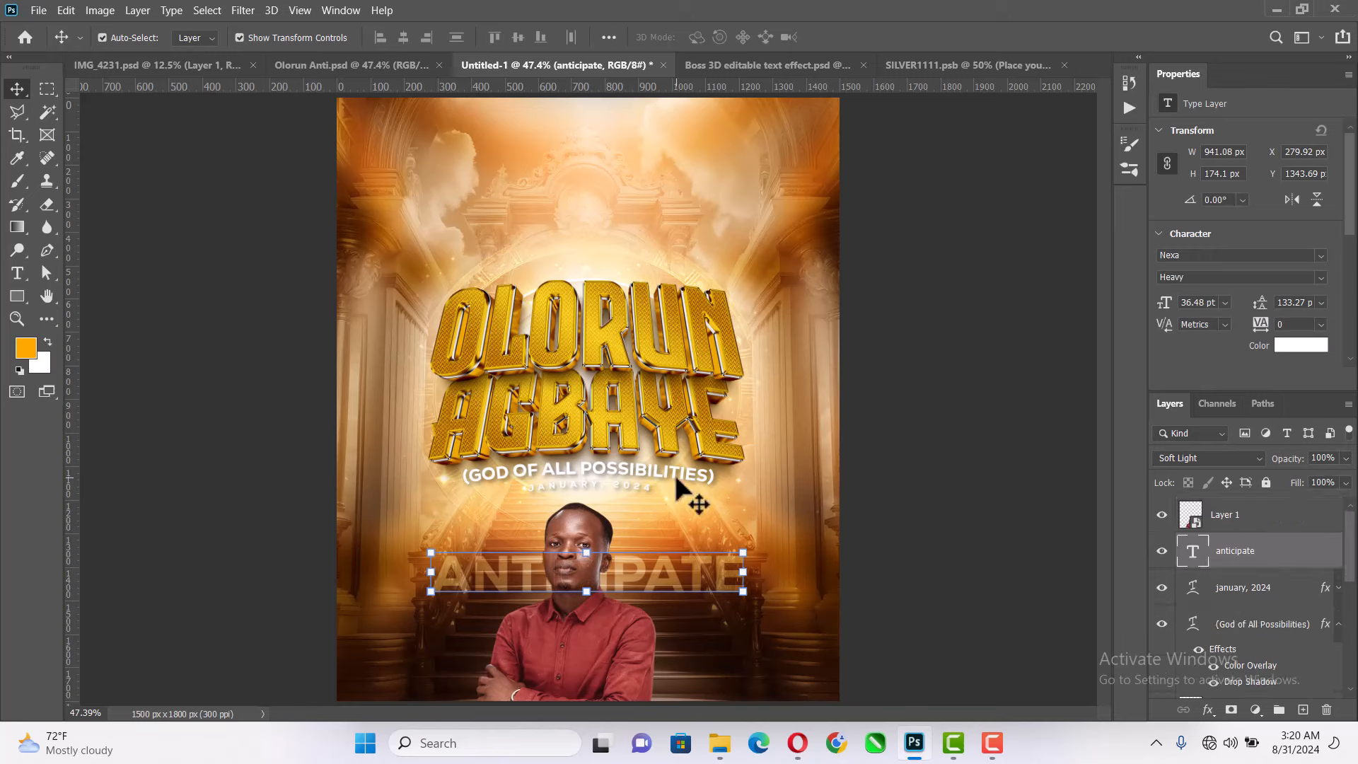
scroll(677, 483, "up", 3)
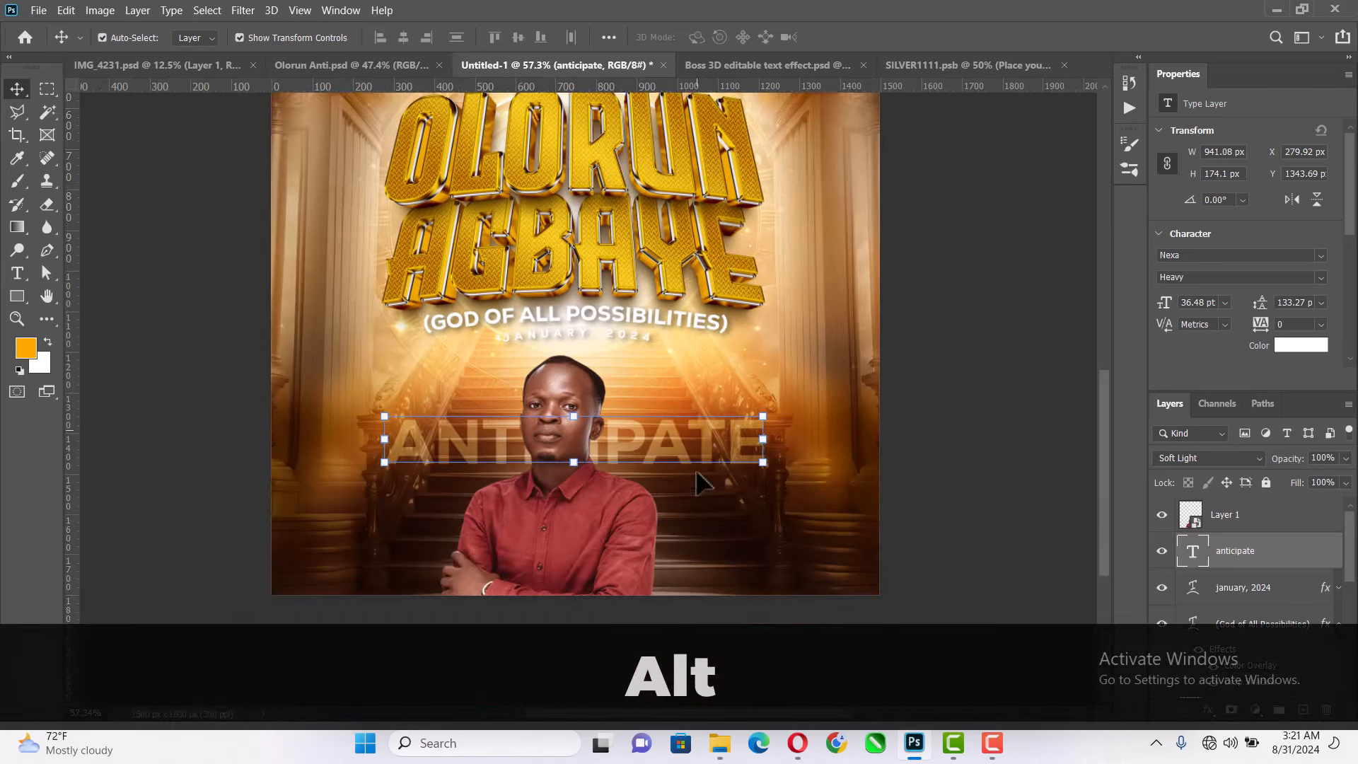
- Copy the text "Light concert 7" from the event notes open in the Opera browser and return to the Photoshop poster
scroll(697, 483, "down", 2)
left_click(1017, 302)
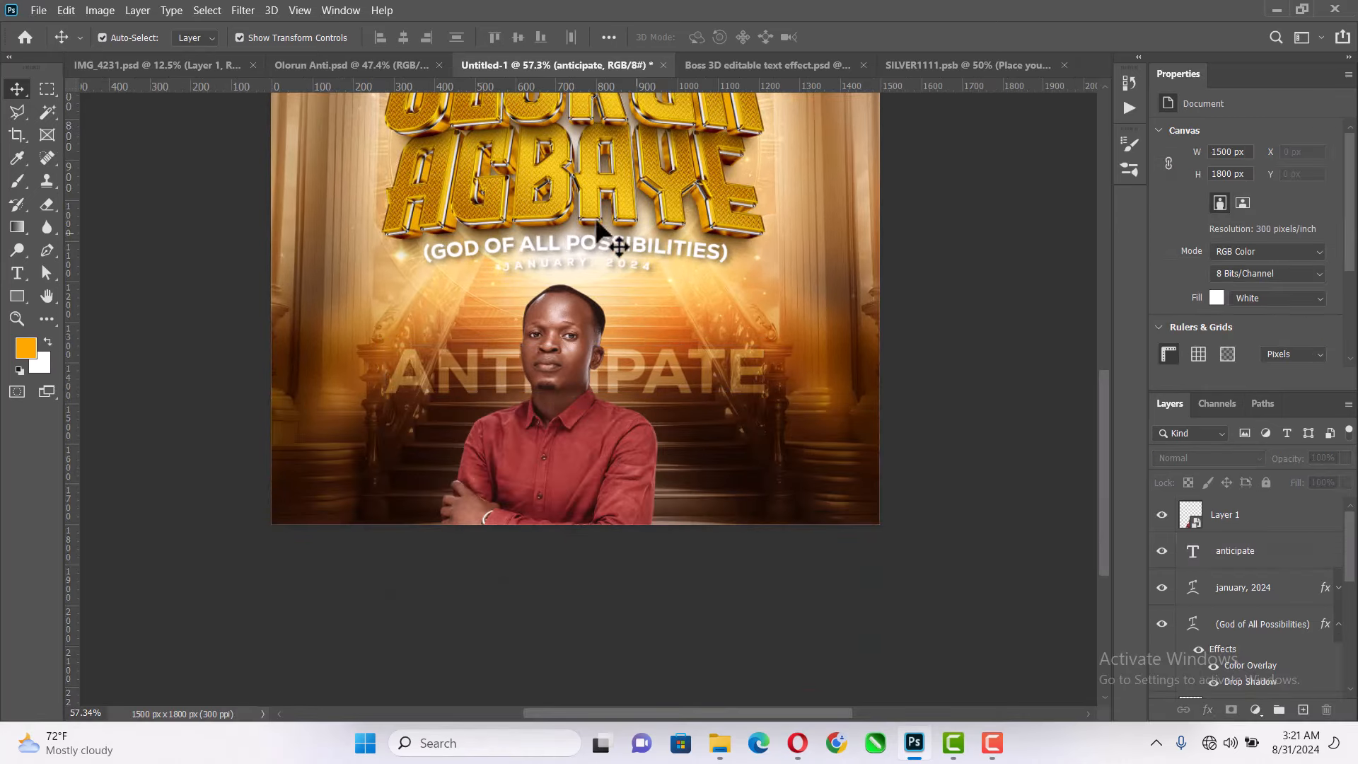
key("z")
right_click(664, 210)
left_click(674, 217)
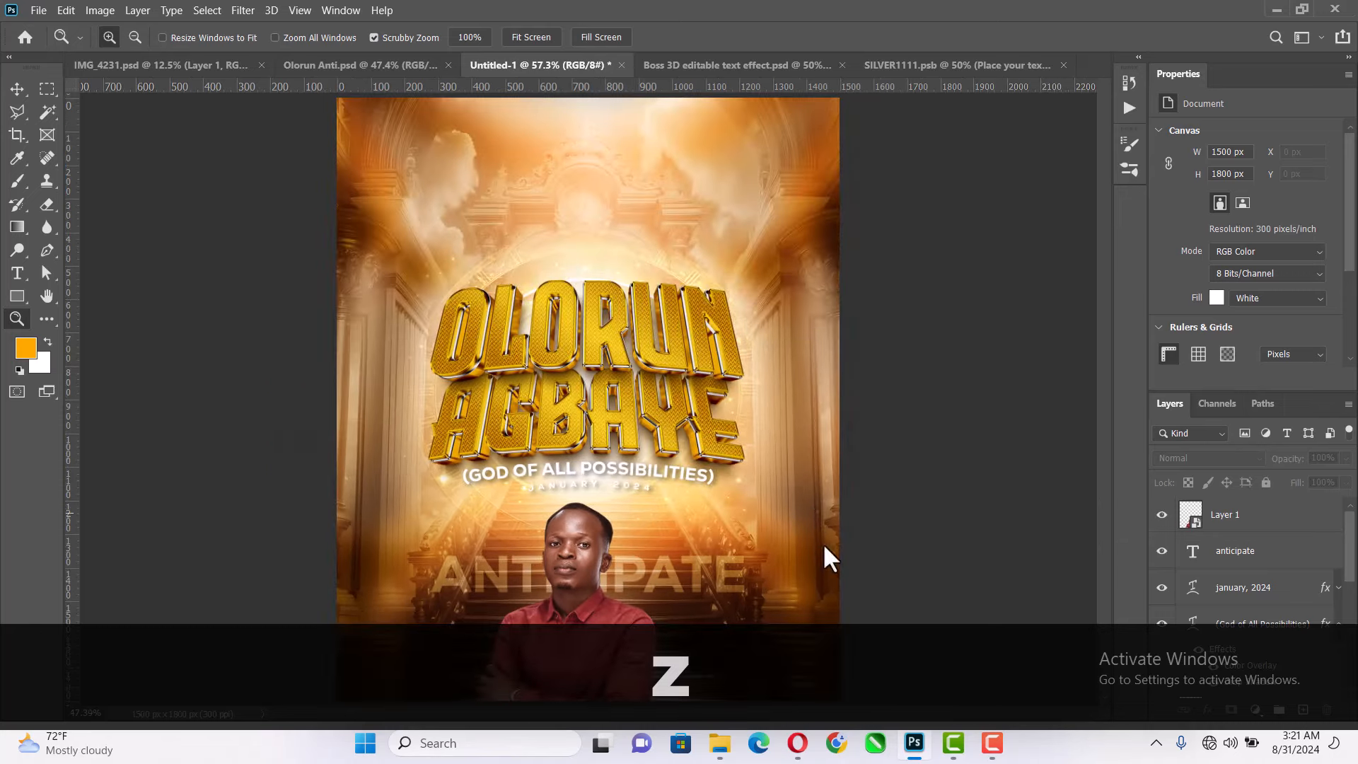
left_click(804, 744)
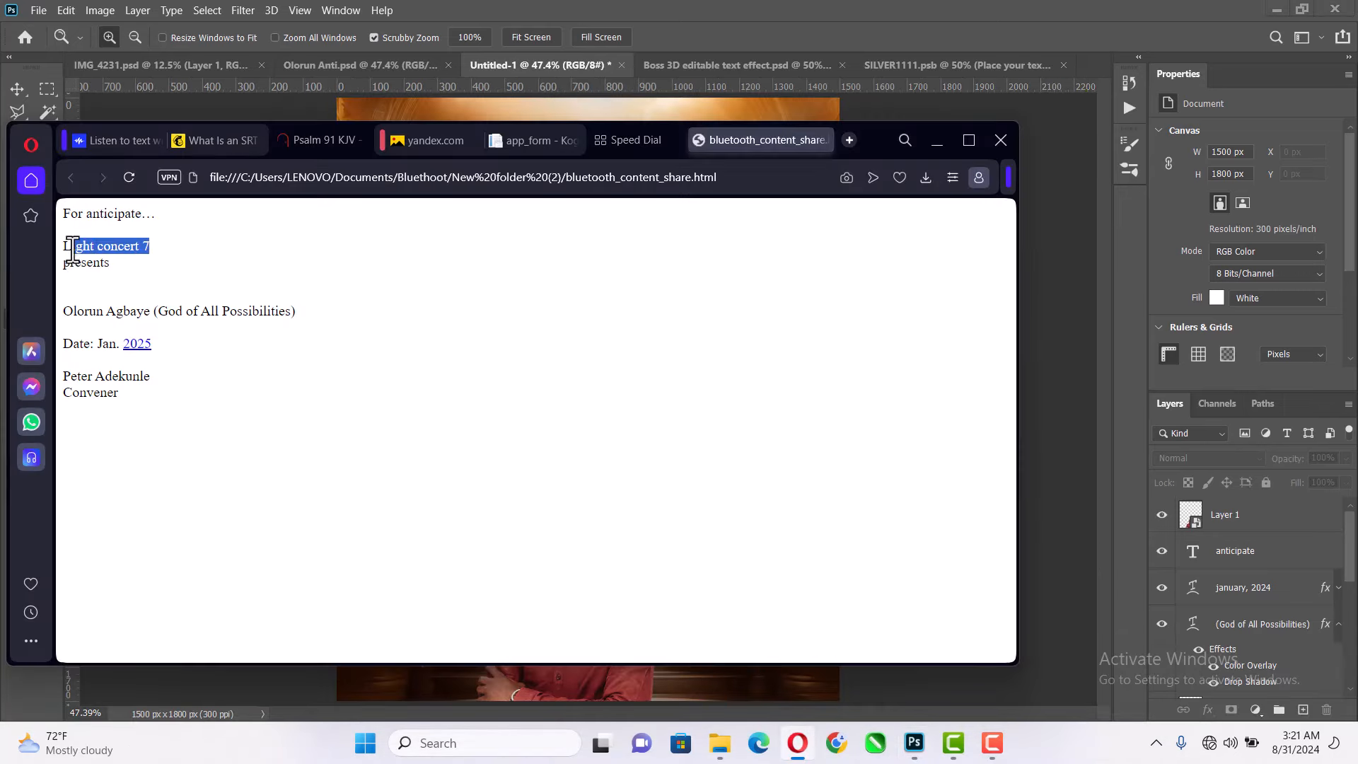
left_click_drag(73, 249, 58, 253)
key("ctrl+c")
key("ctrl+c")
left_click(782, 6)
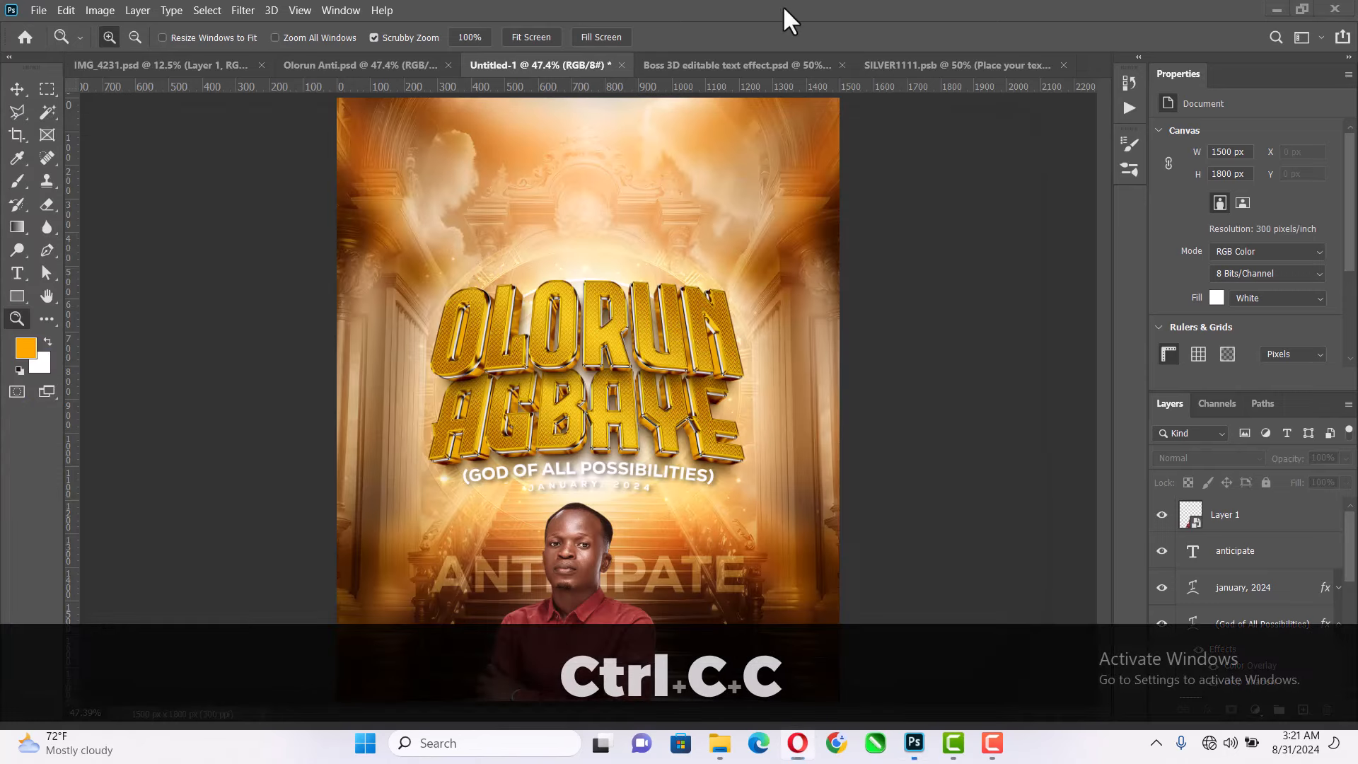
- Duplicate the "January, 2024" text to just above the OLORUN title and scale the copy to 114.45%
left_click(17, 89)
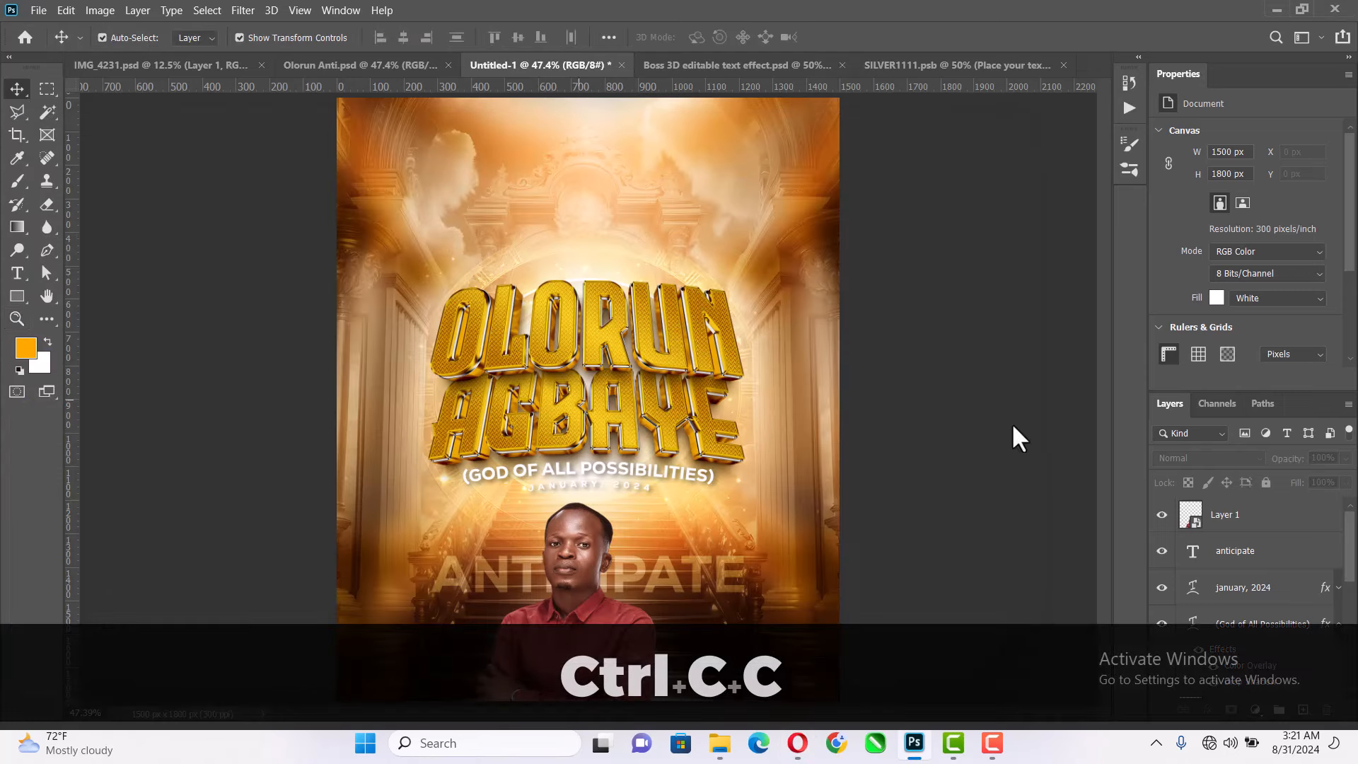
left_click_drag(635, 488, 674, 265)
key("ctrl+t")
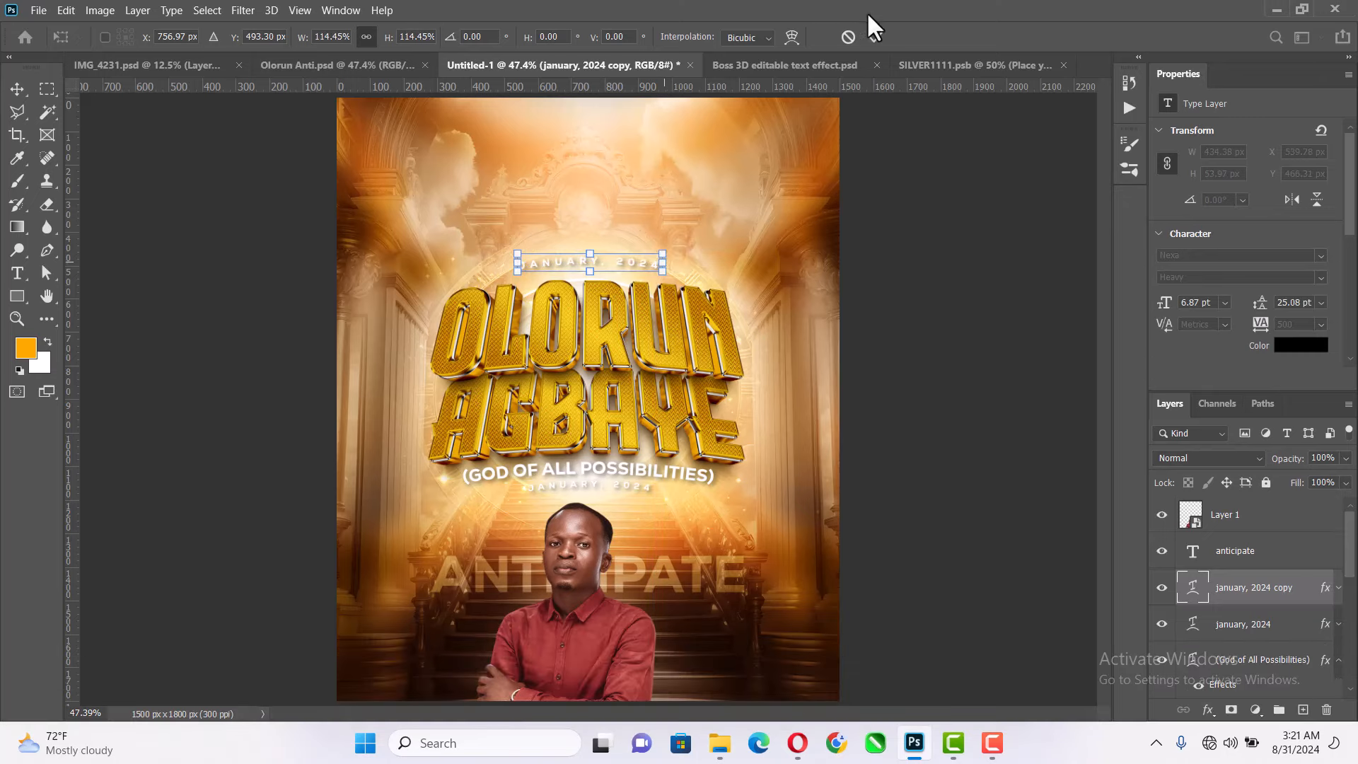
left_click(878, 38)
- Replace the duplicated date's text with the copied "Light concert 7" and scale that line about its centre to 123.55%
key("t")
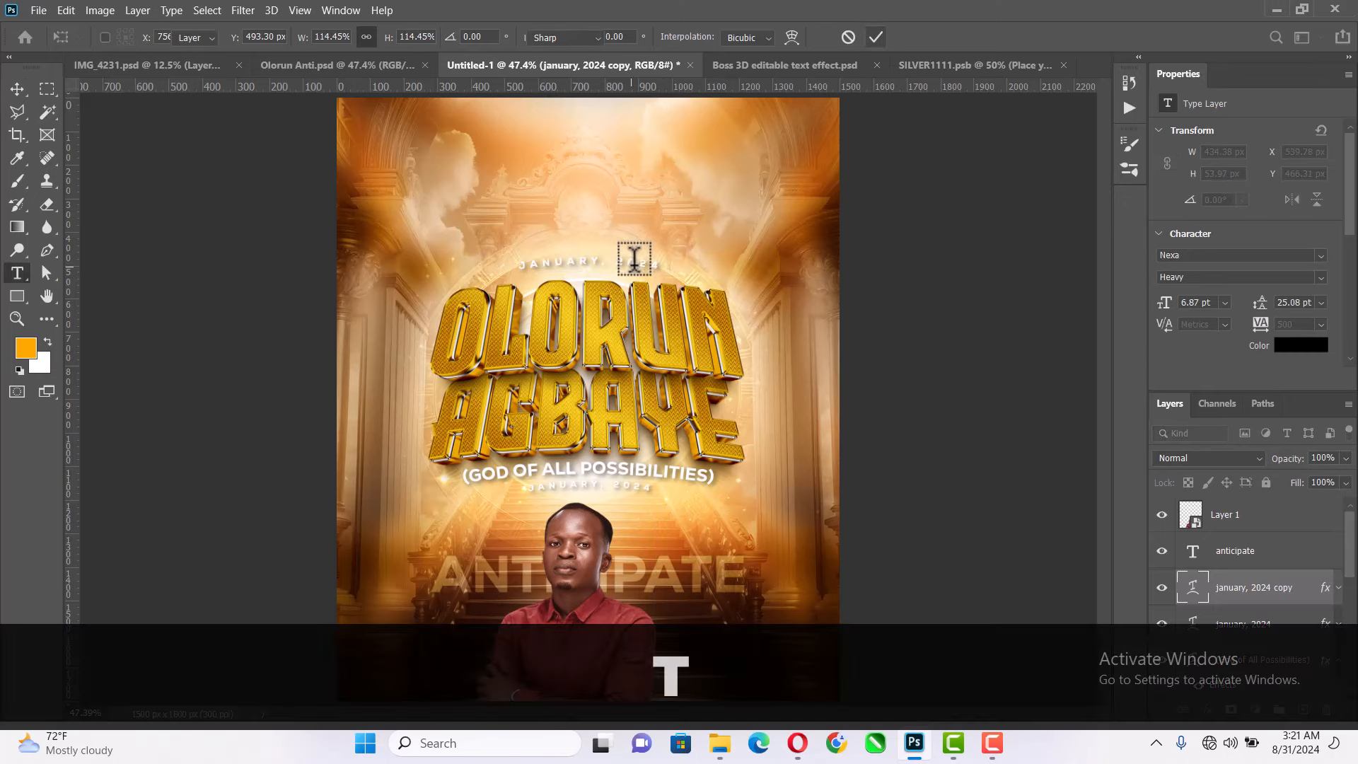
left_click(636, 256)
key("ctrl+a")
key("ctrl+v")
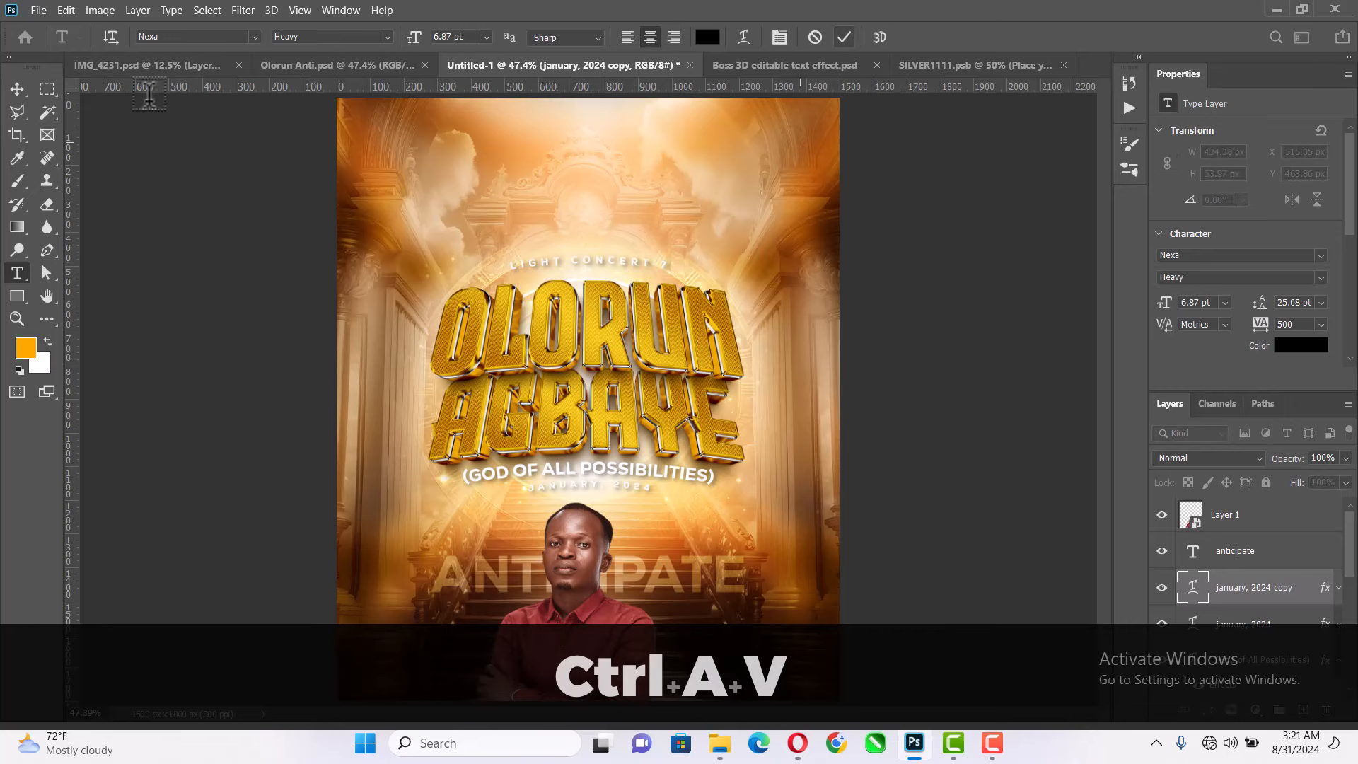
left_click(17, 88)
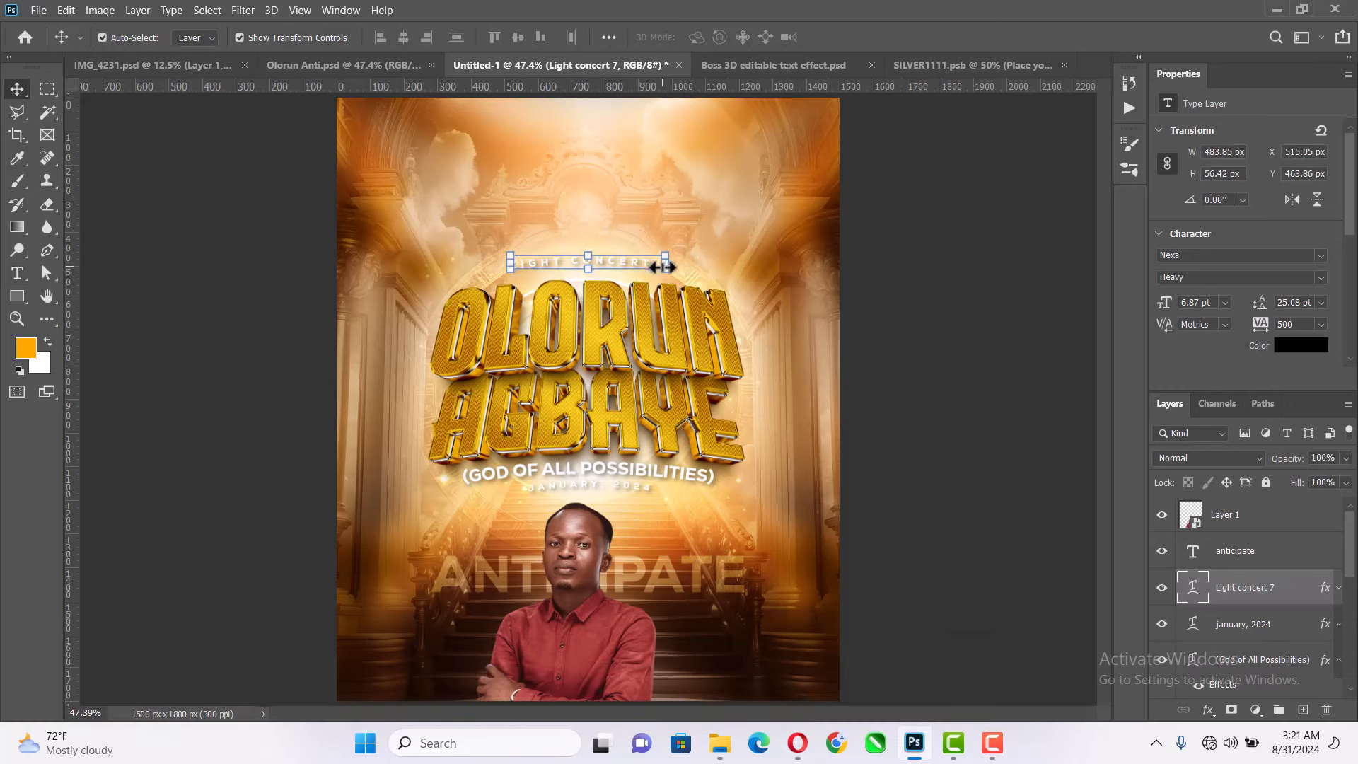
left_click_drag(665, 266, 690, 258)
left_click(875, 37)
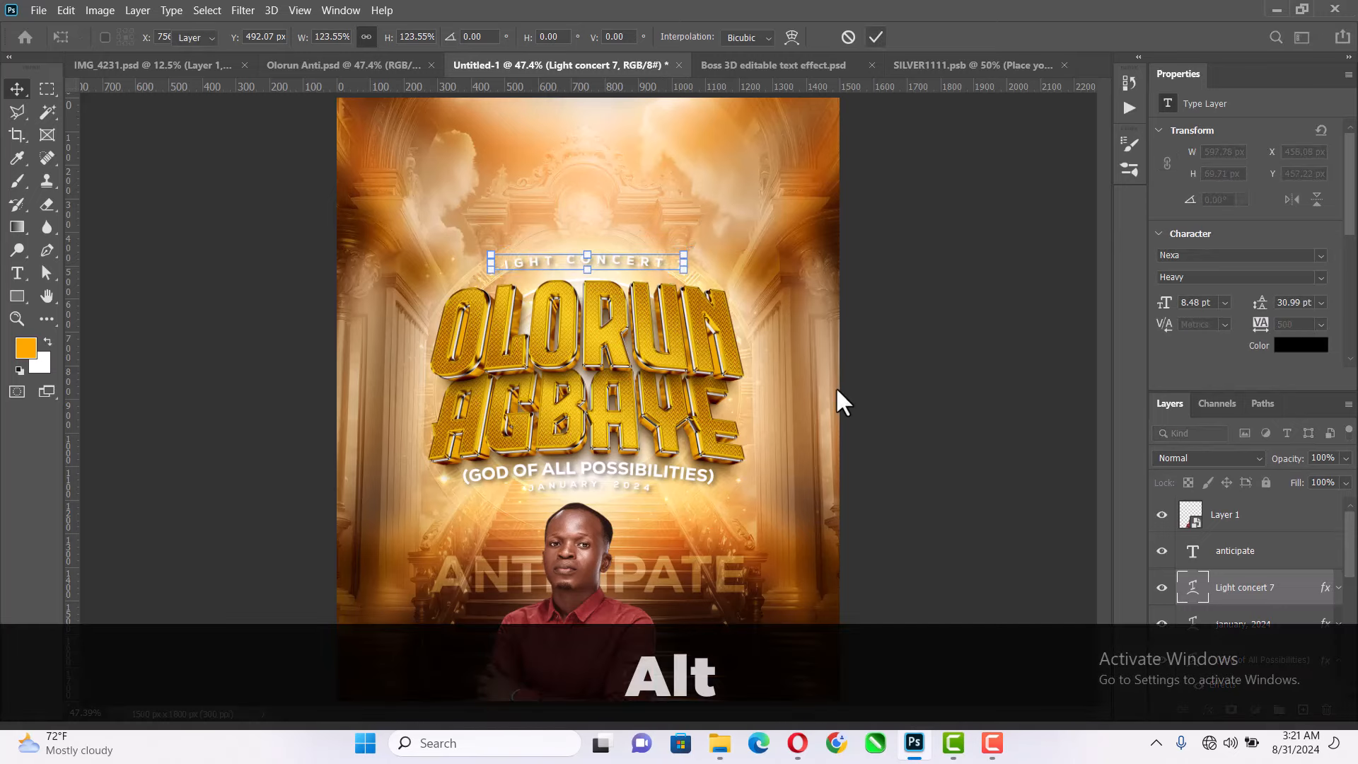
- Copy the word "presents" from the event notes in the Opera browser and return to the Photoshop poster
left_click(799, 746)
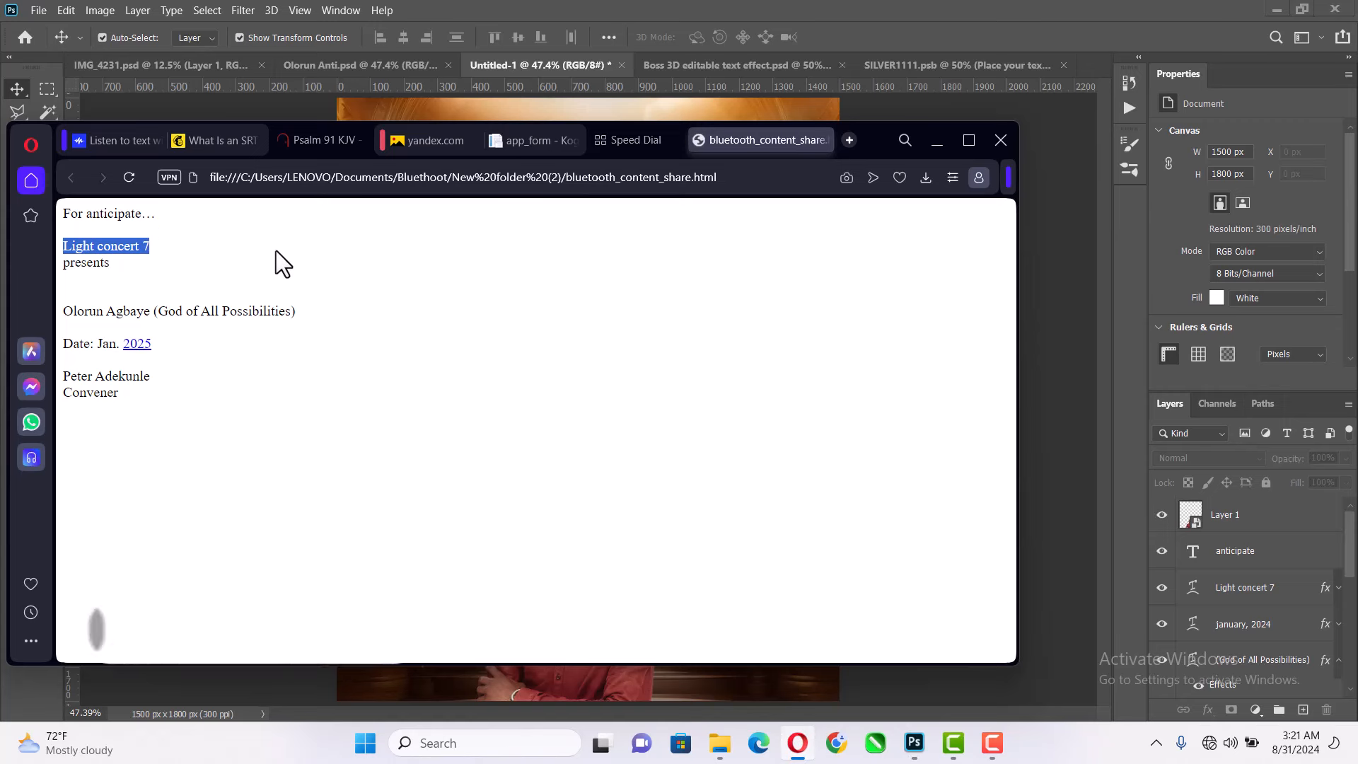
double_click(106, 263)
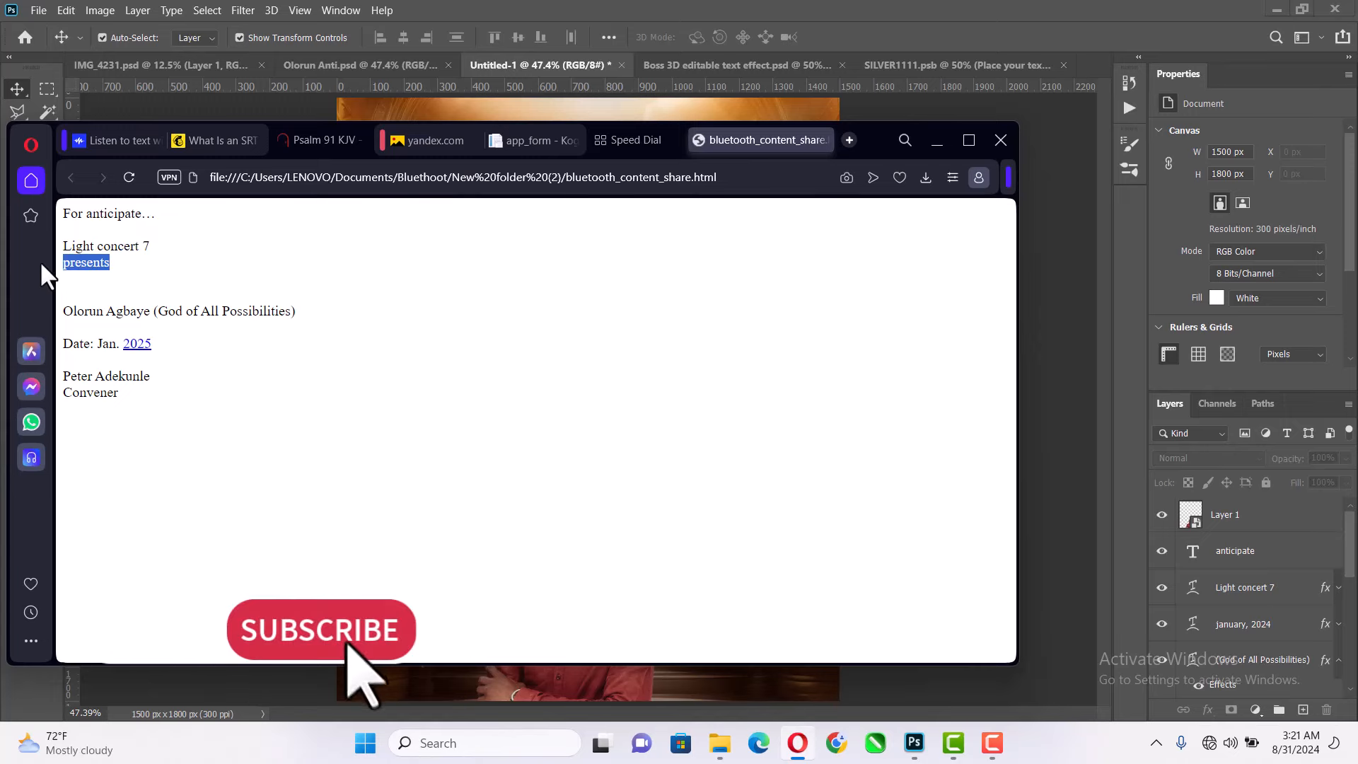
key("ctrl+c")
key("ctrl+c")
left_click(979, 15)
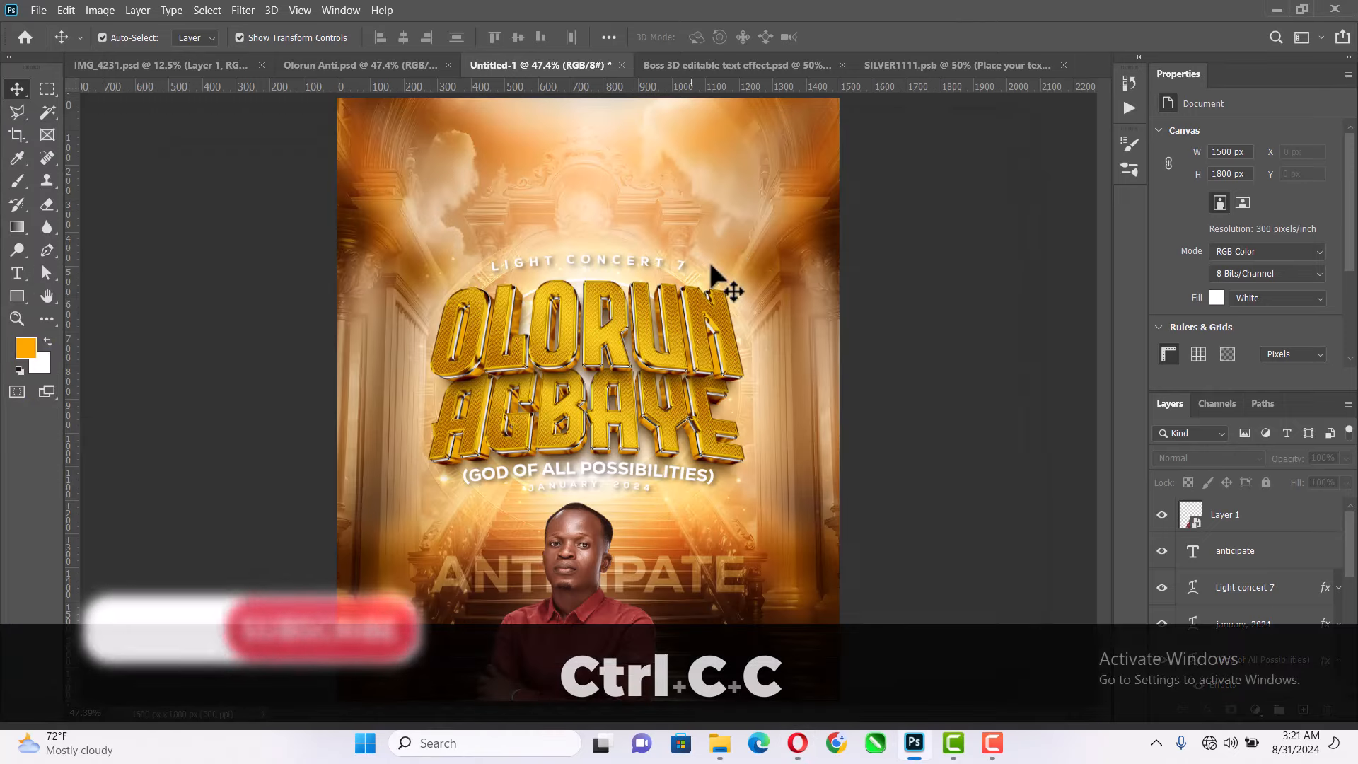
- Duplicate the "Light concert 7" text straight upward, leaving a clear gap above the original line
scroll(658, 360, "down", 3)
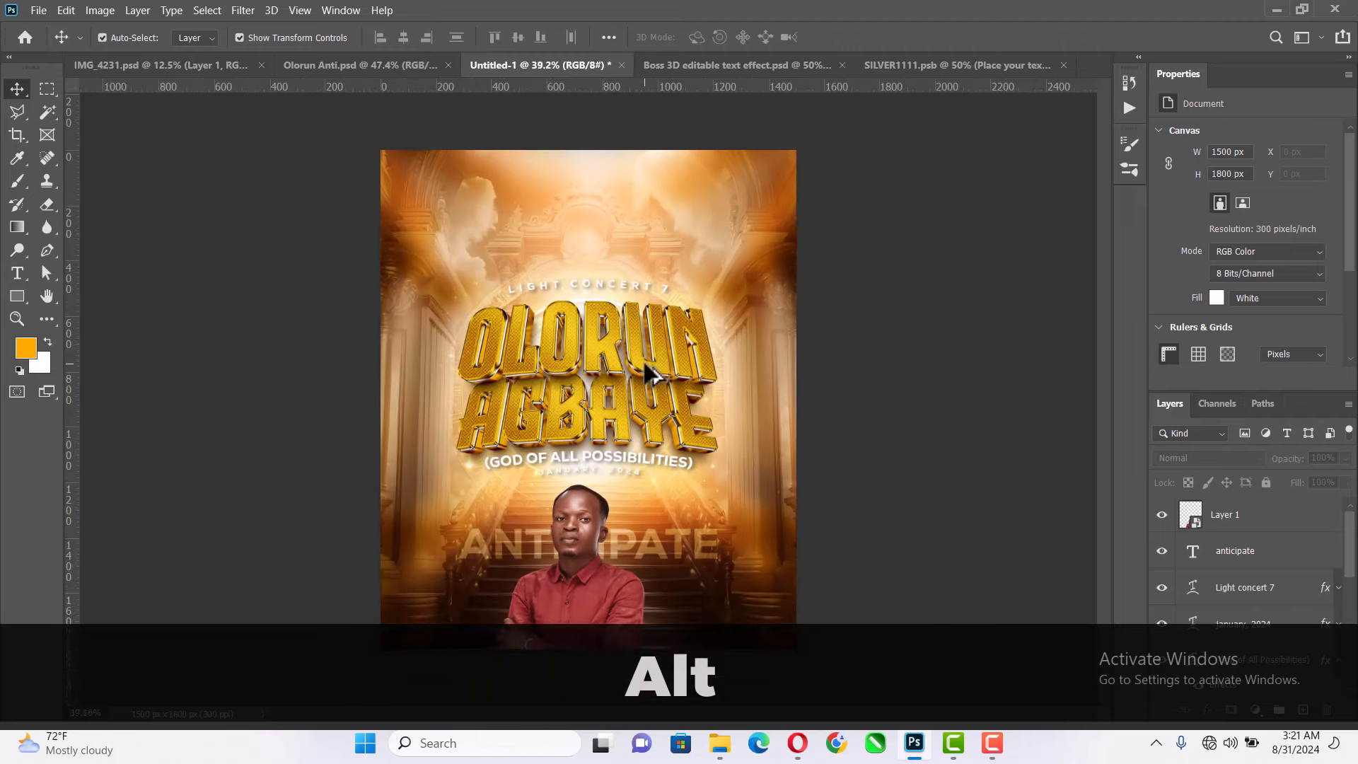
key("alt+z")
right_click(694, 261)
left_click(713, 269)
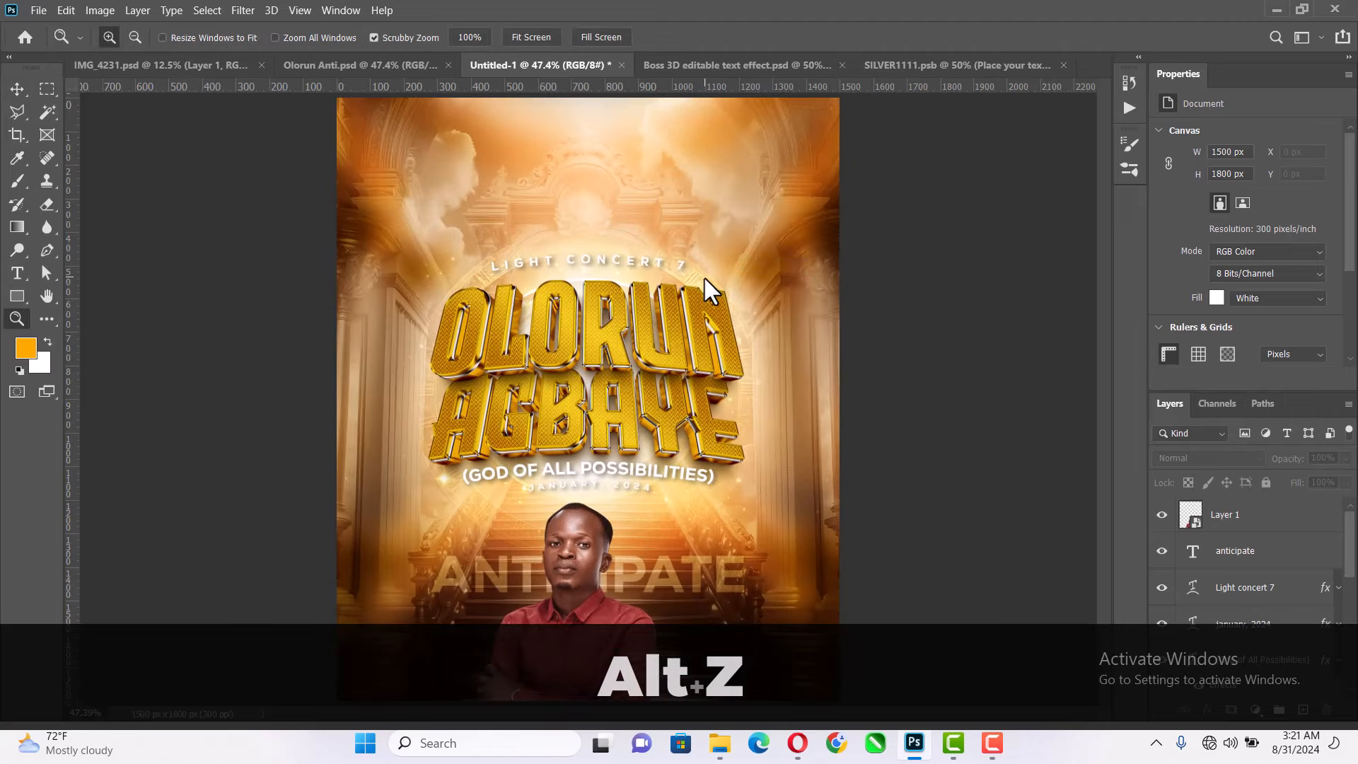
left_click(17, 90)
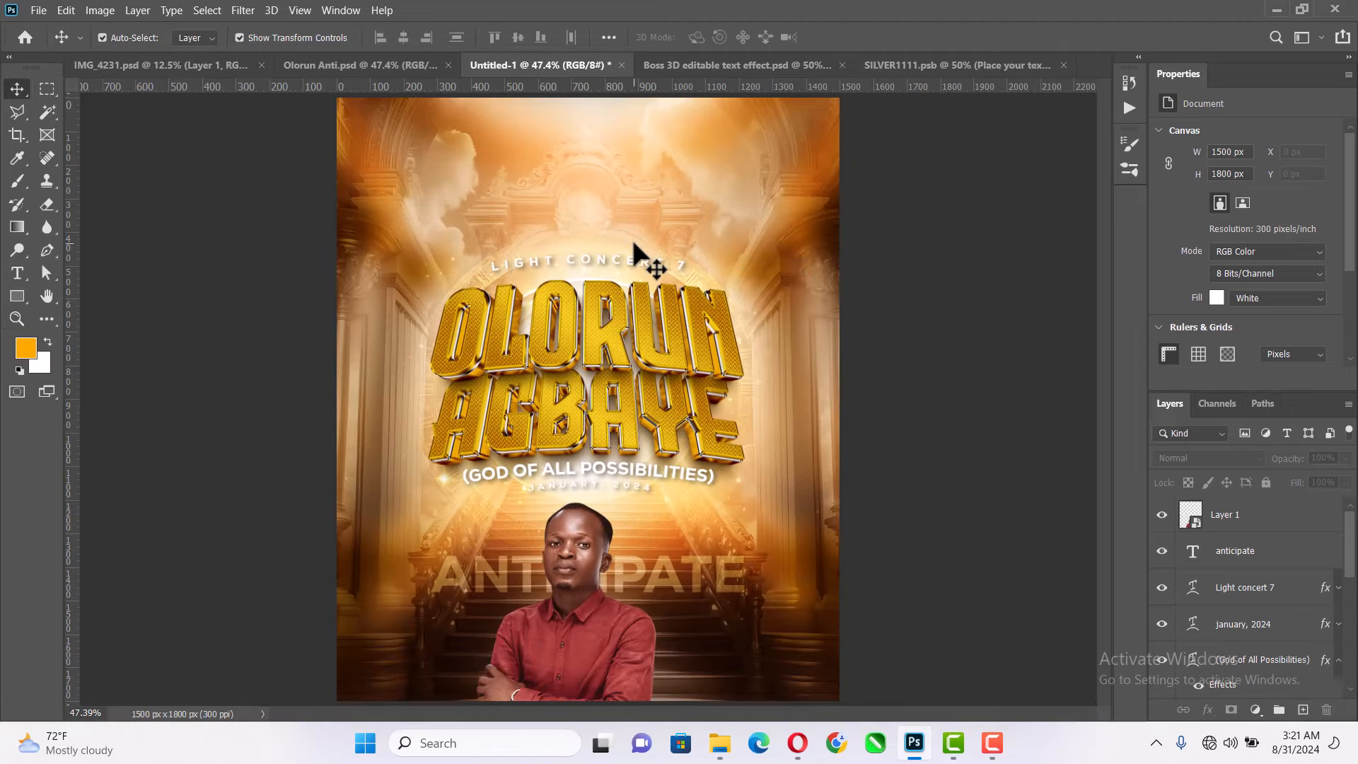
scroll(641, 259, "down", 3)
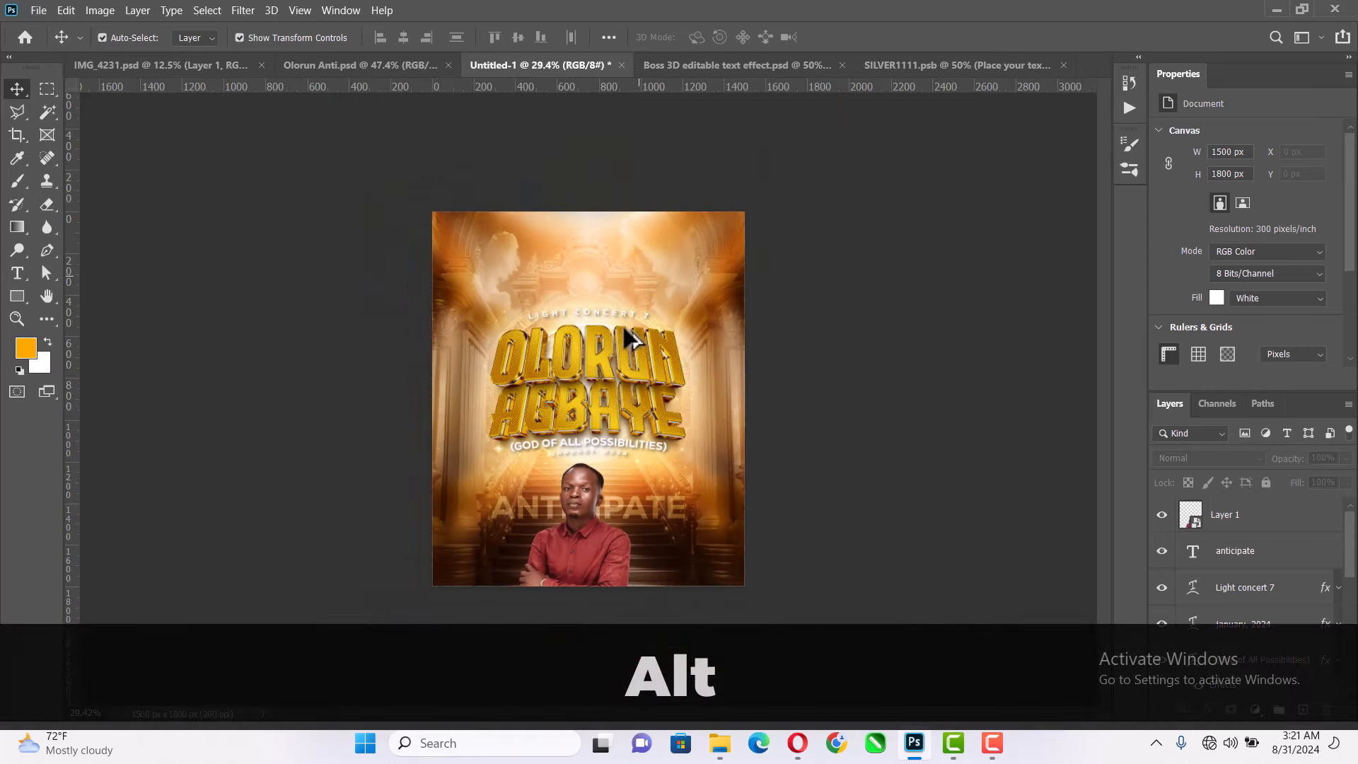
scroll(566, 510, "up", 3)
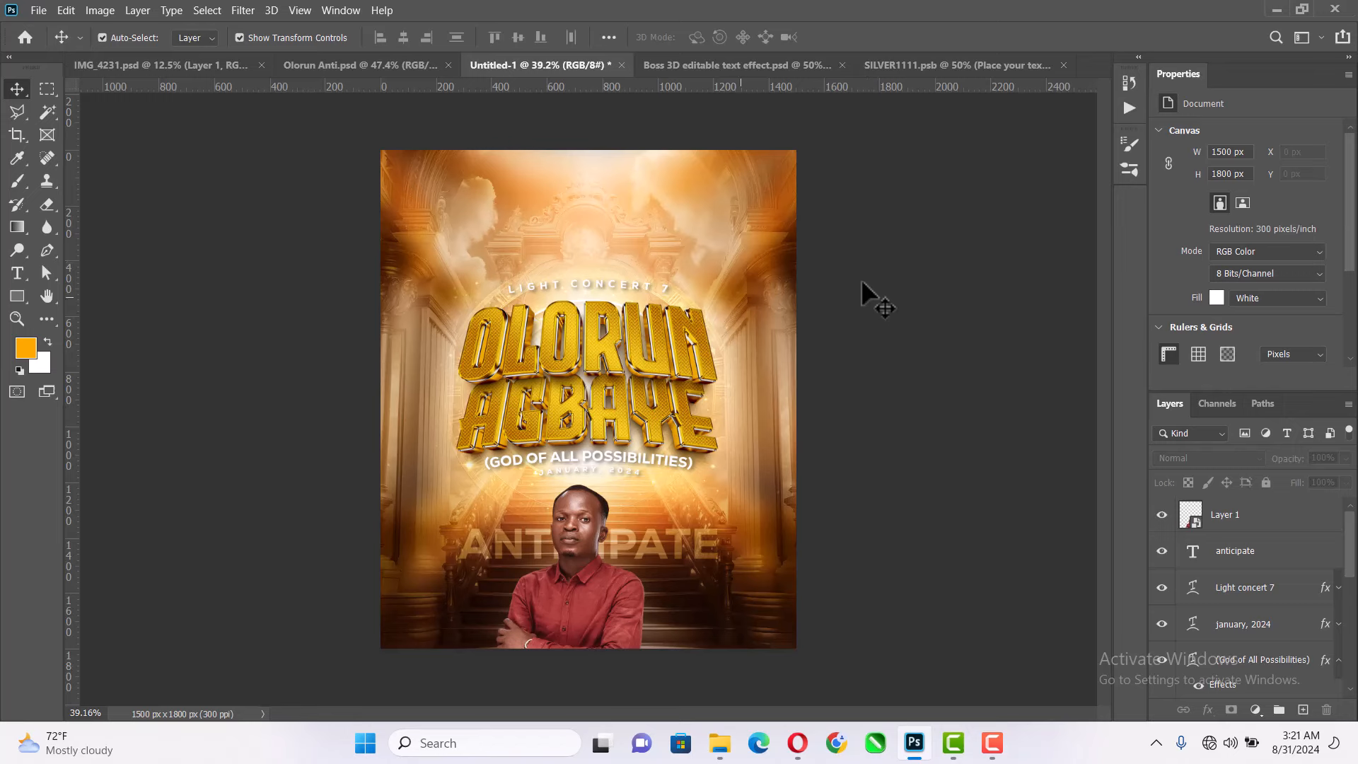
left_click_drag(621, 286, 612, 229)
key("ctrl+z")
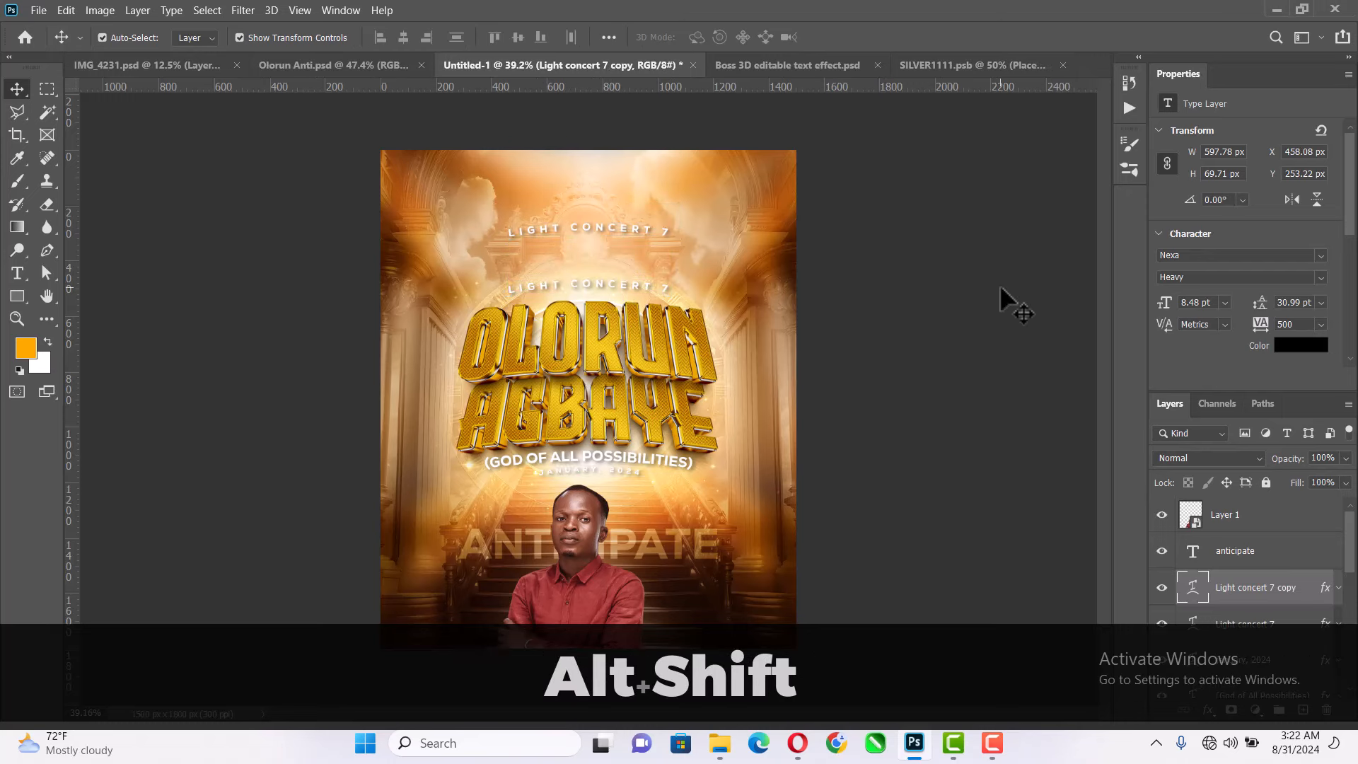
left_click(999, 285)
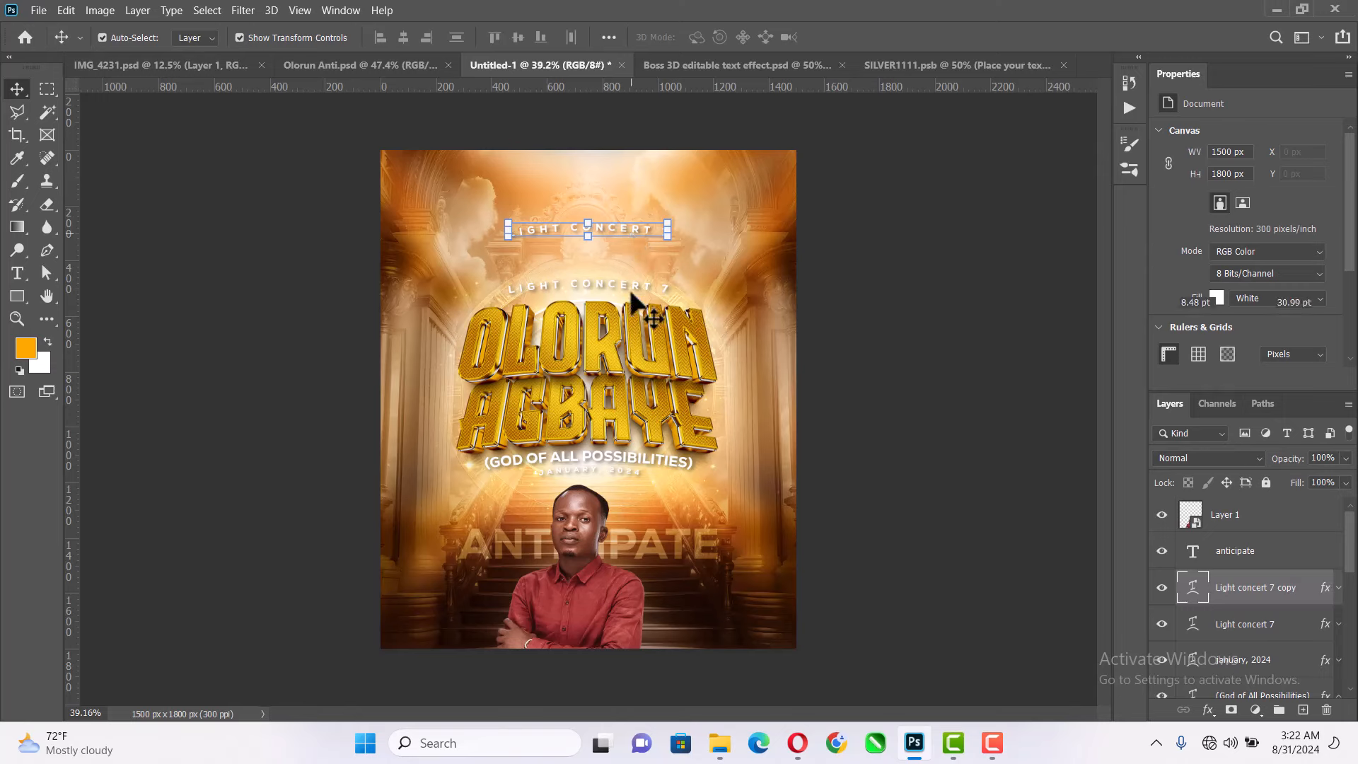
- Replace the lower "Light concert 7" line, just above the OLORUN title, with the copied word "presents"
left_click(636, 283)
key("t")
left_click(636, 282)
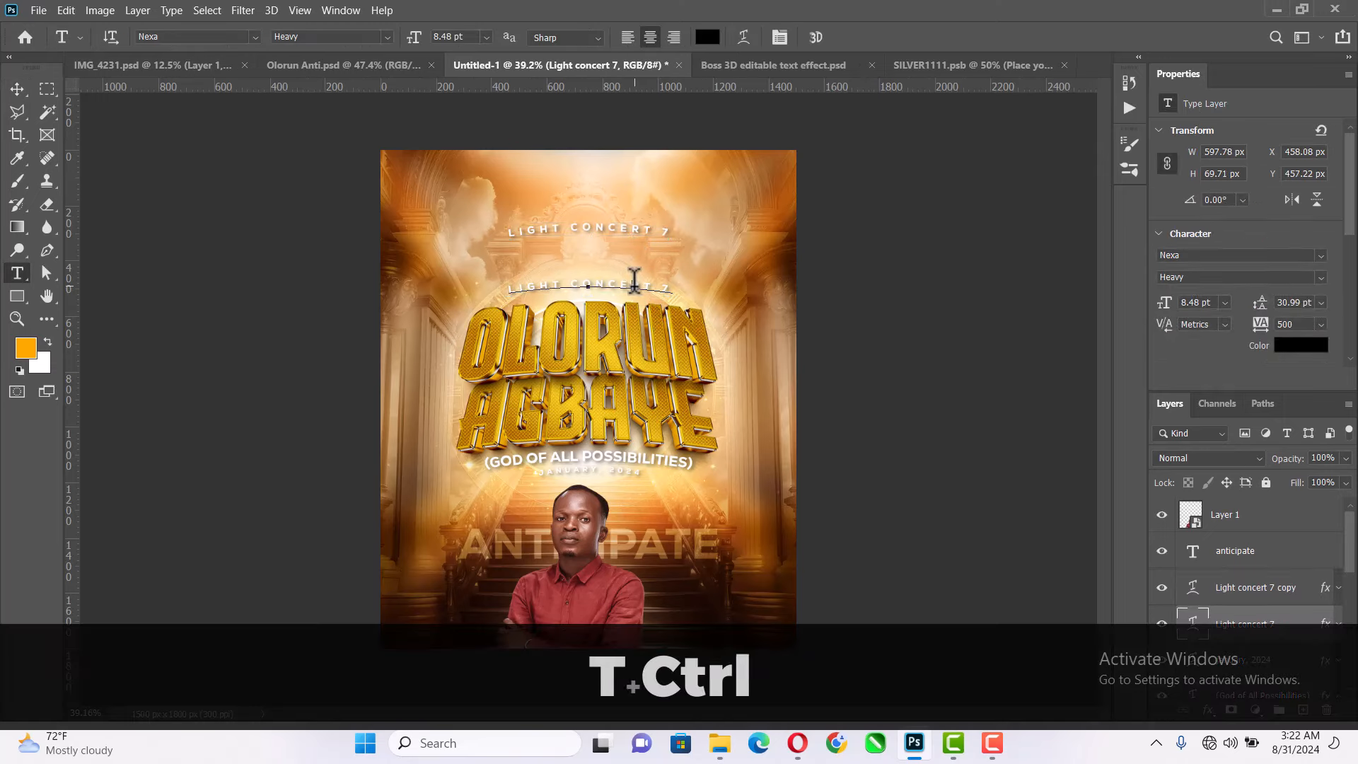
key("ctrl+a")
key("ctrl+v")
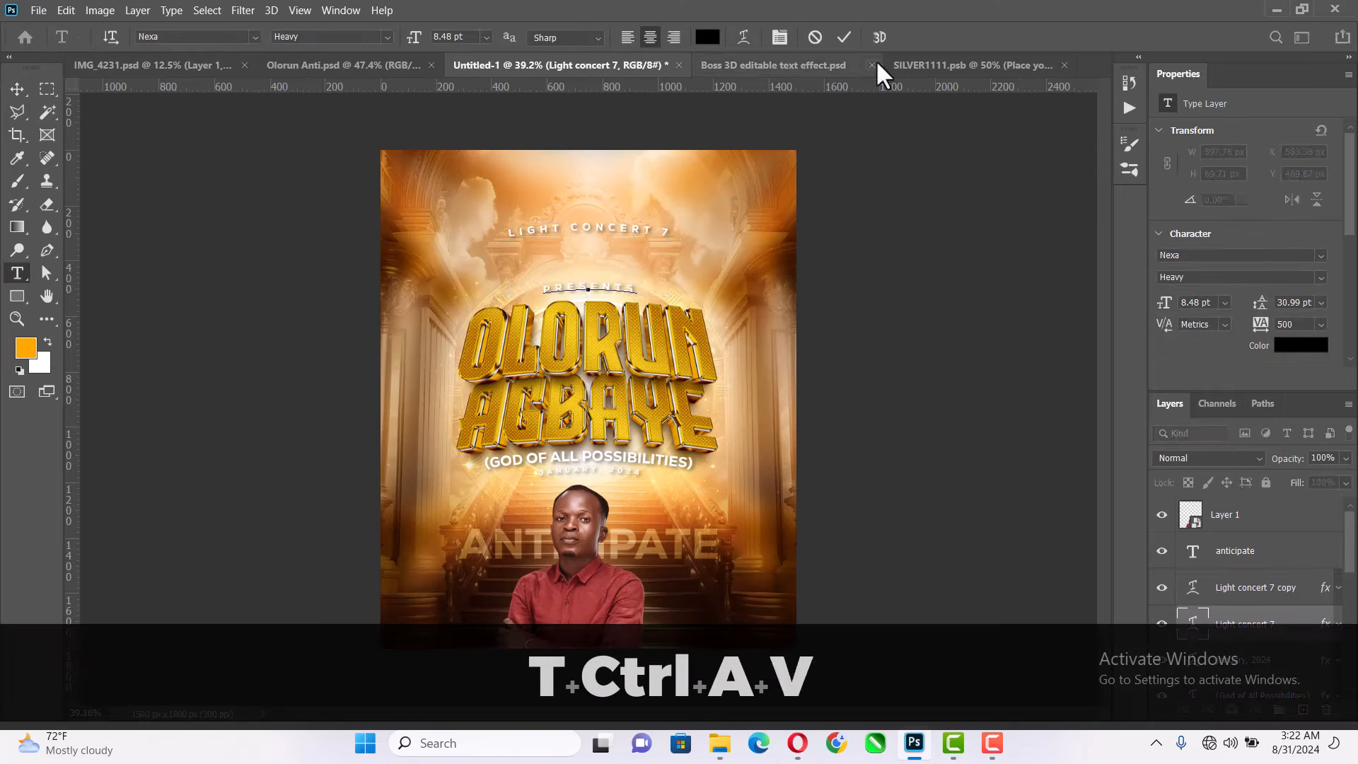
left_click(843, 40)
left_click(18, 89)
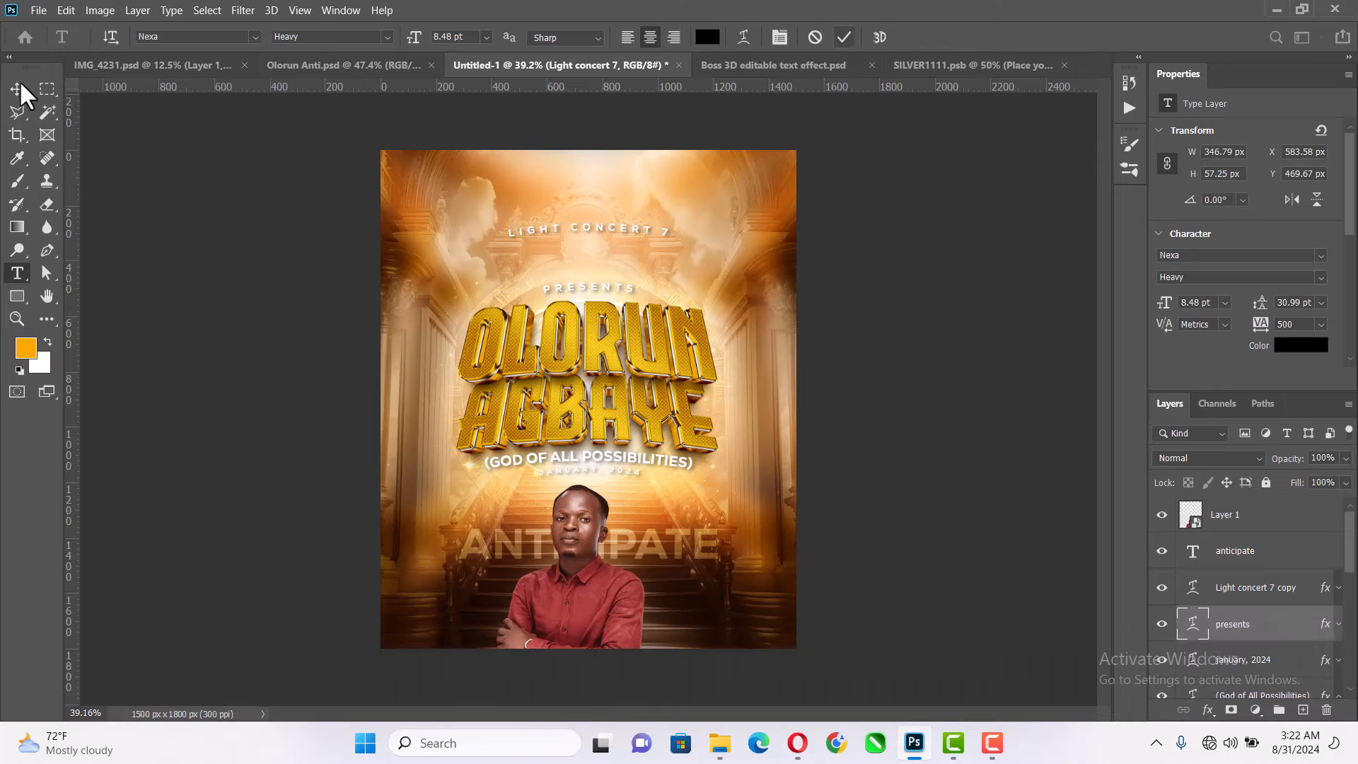
- Expand the effects of the upper "Light concert 7" text layer and hide its Color Overlay so the black text colour is used
left_click(617, 218)
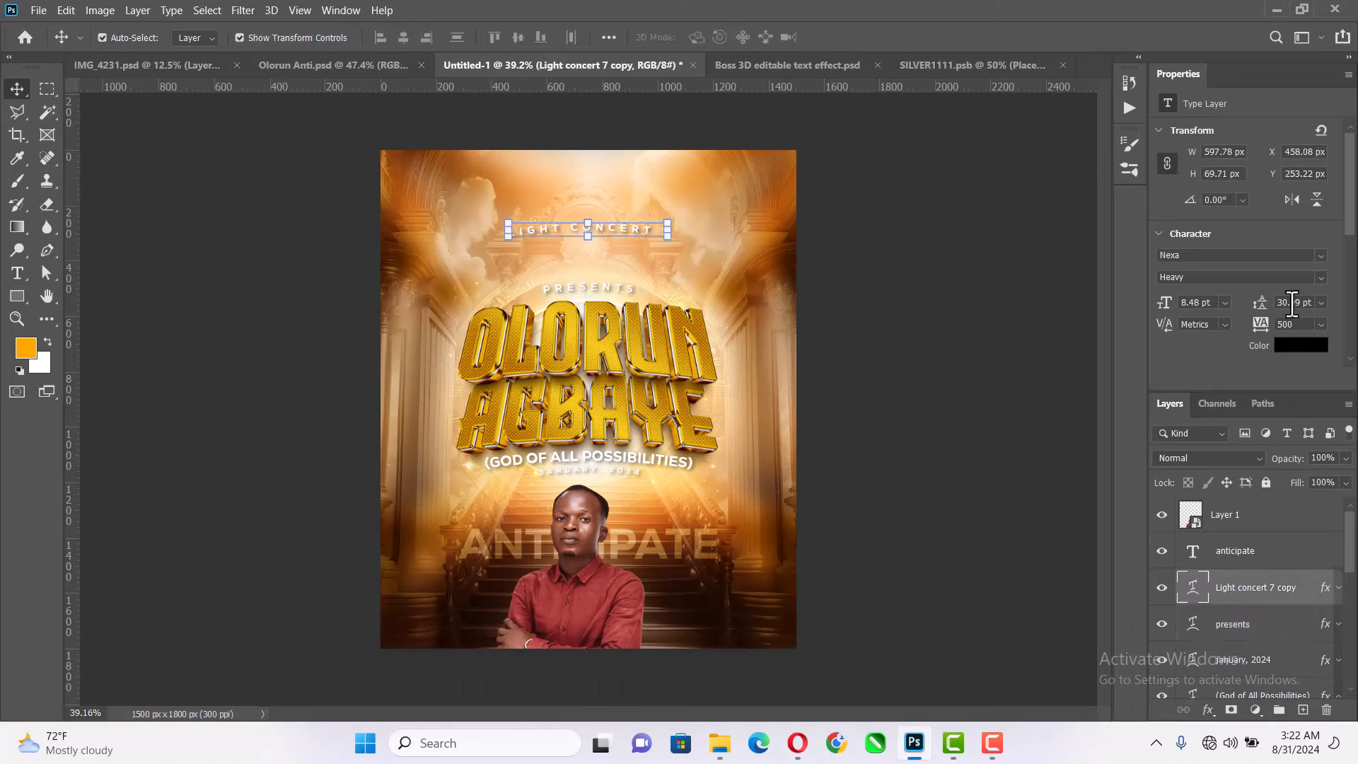
left_click(1284, 357)
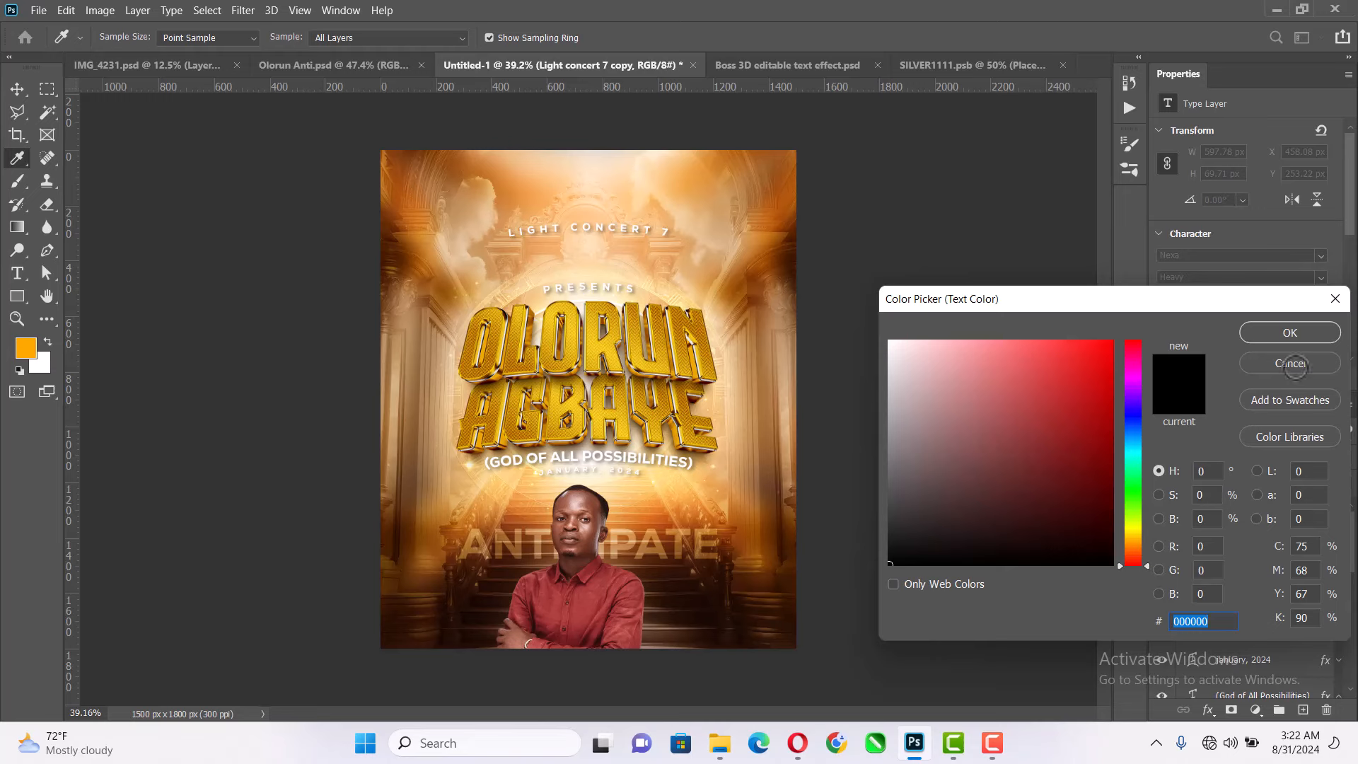
left_click(1292, 364)
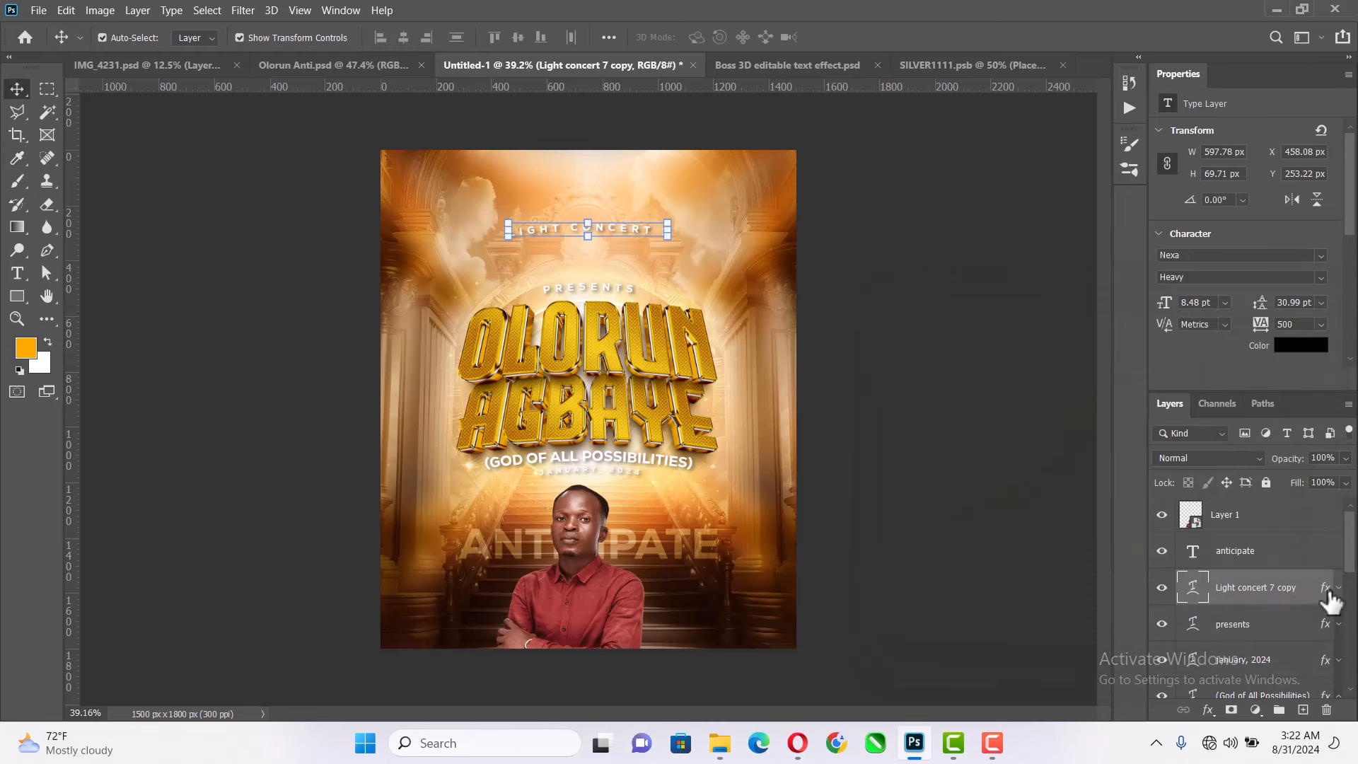
left_click(1338, 589)
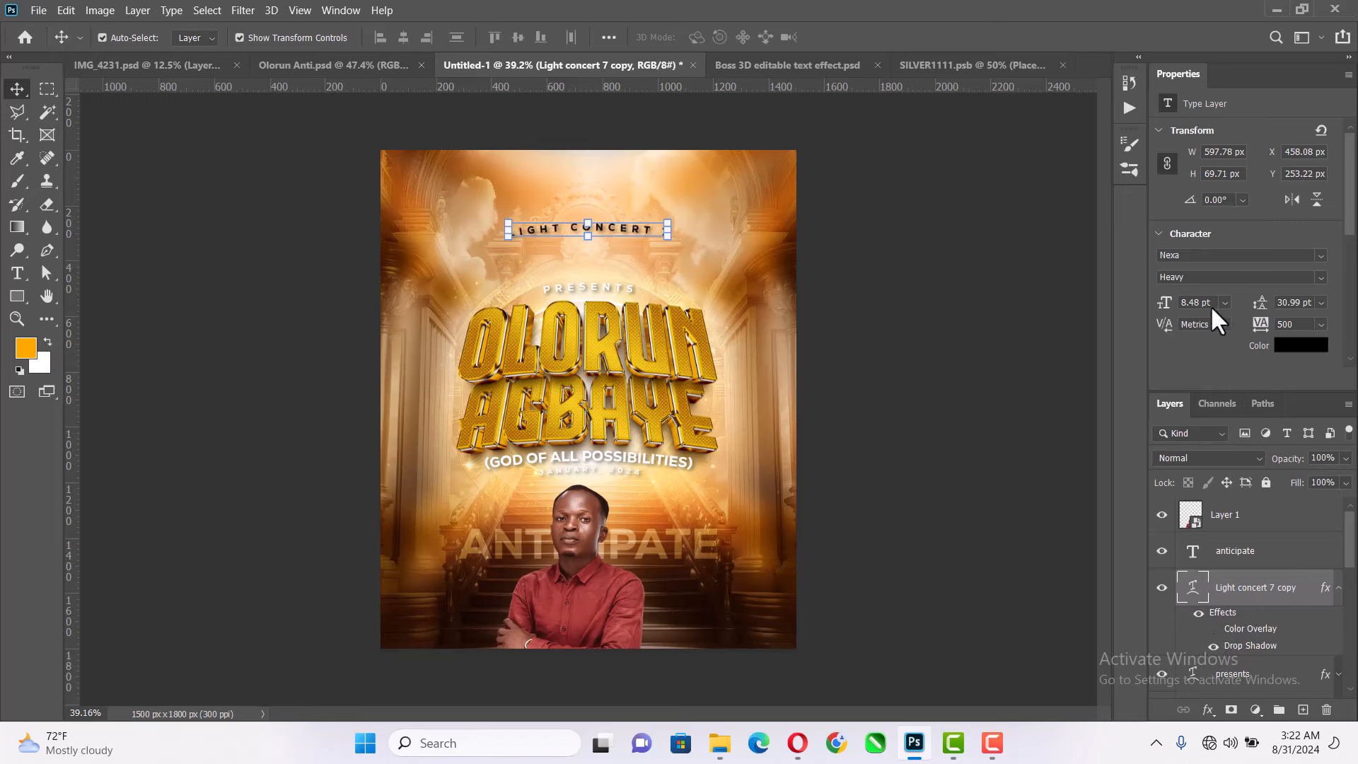
- Set the font size of the upper "Light concert 7" text to 10 pt and deselect the layer
key("ctrl+a")
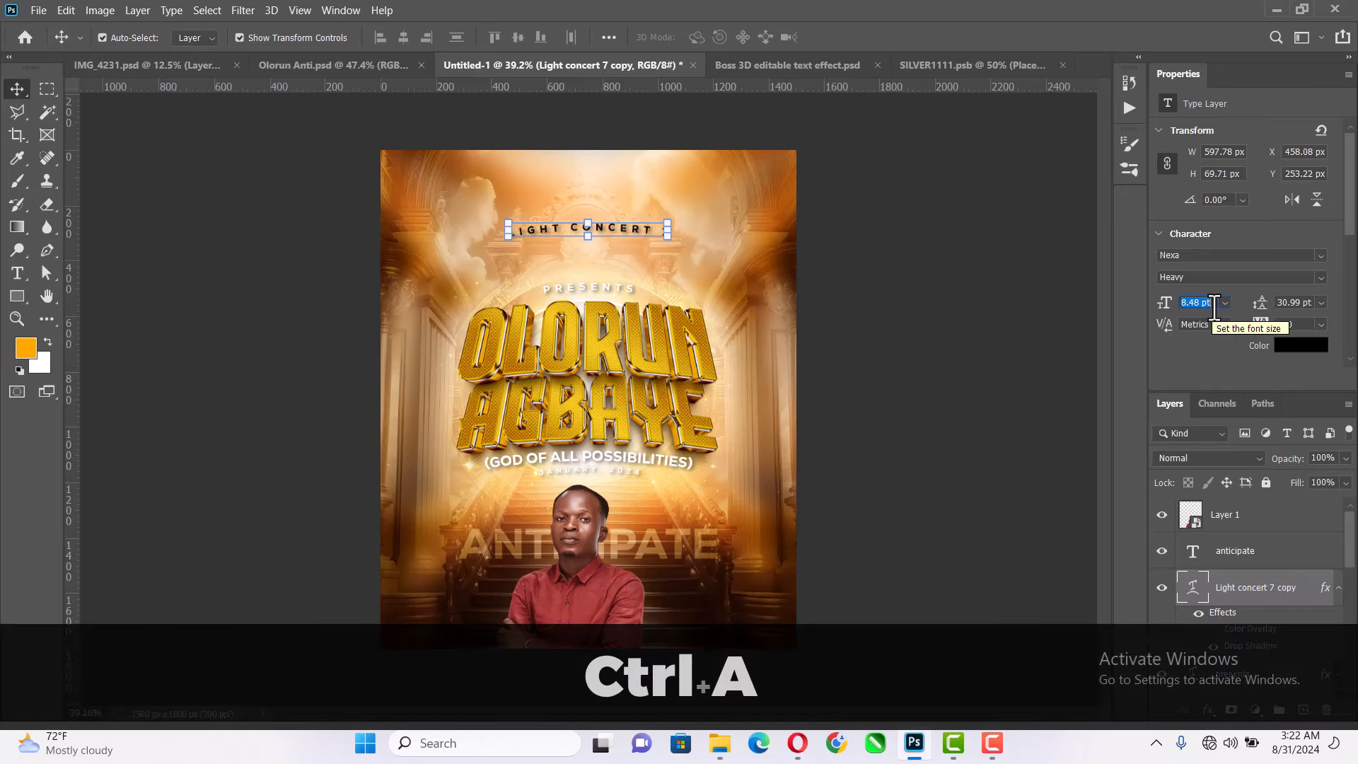
type("10")
key("Return")
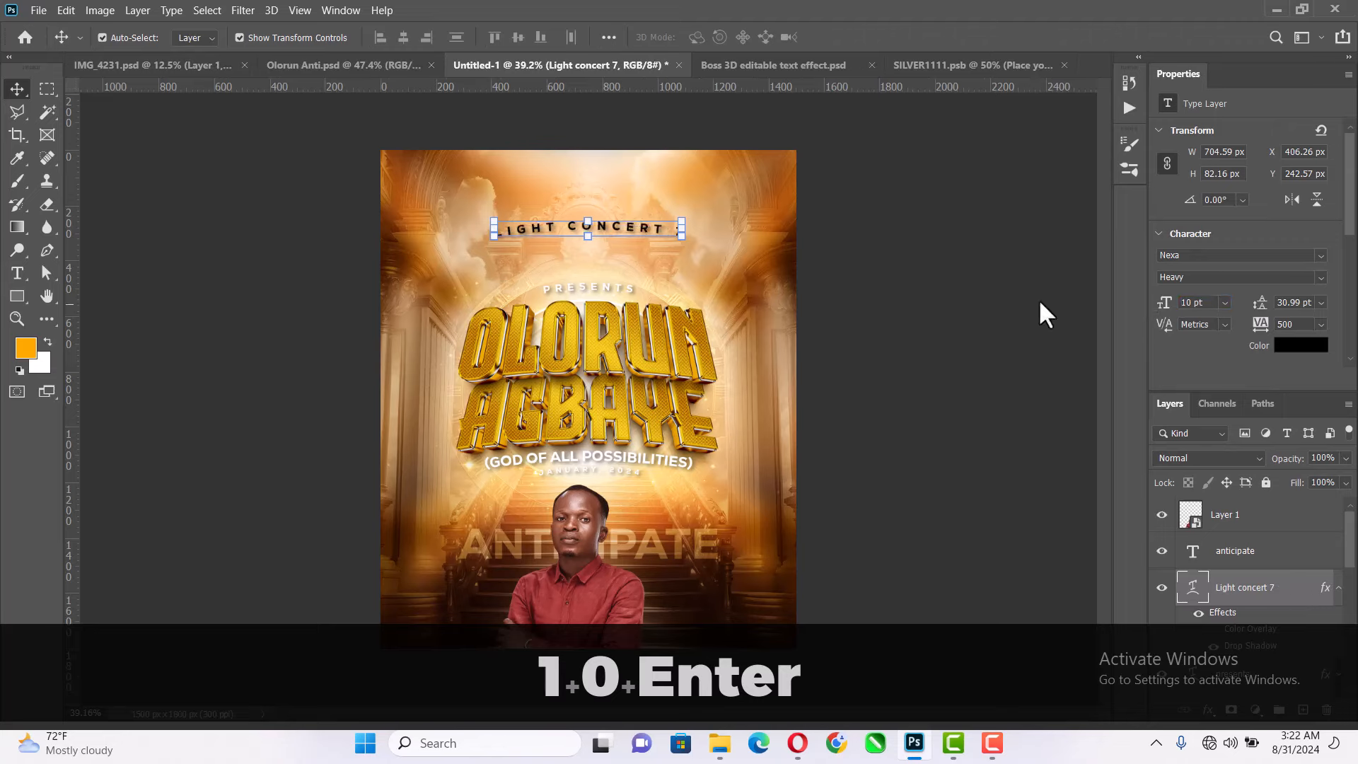
left_click(910, 255)
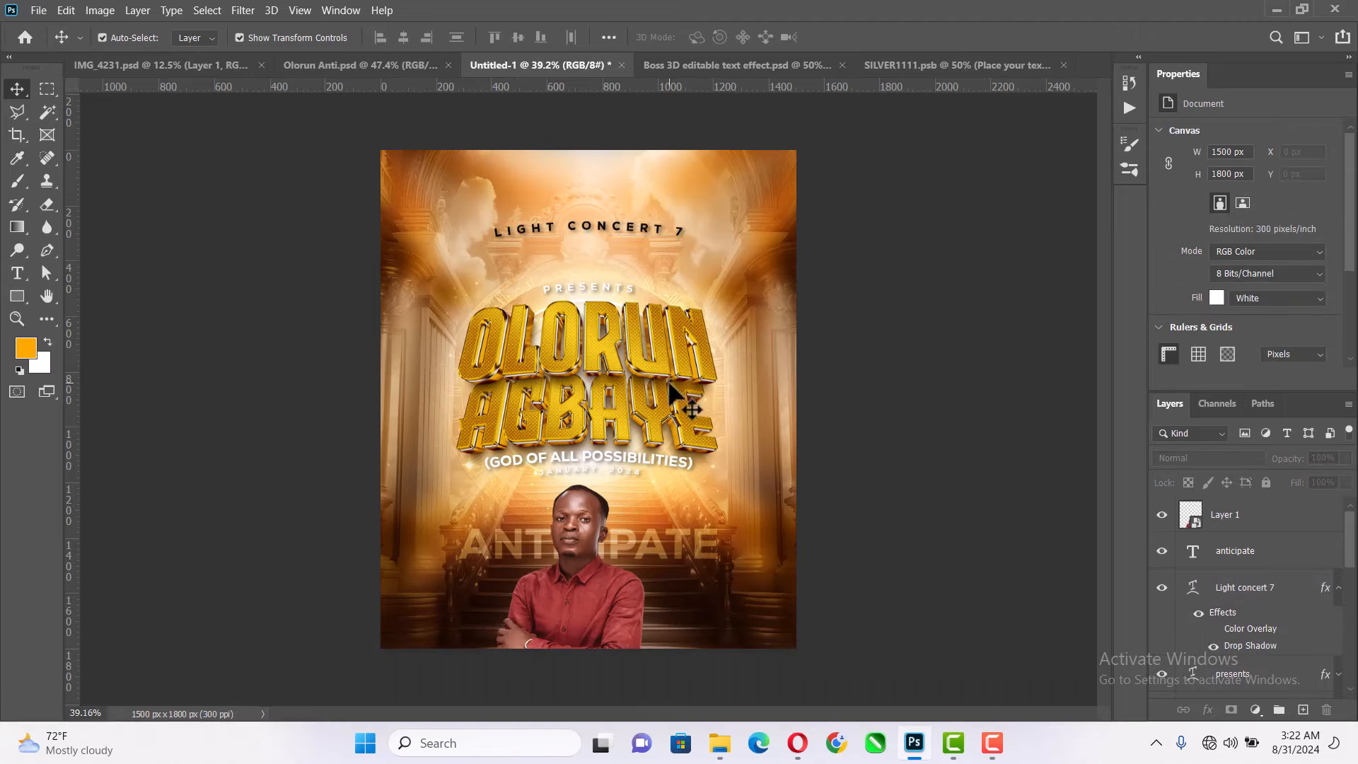
- Hide the Black & White smart filter on the majestic-stairway heavenly gates background layer
key("alt")
scroll(652, 554, "up", 1)
scroll(669, 509, "down", 2)
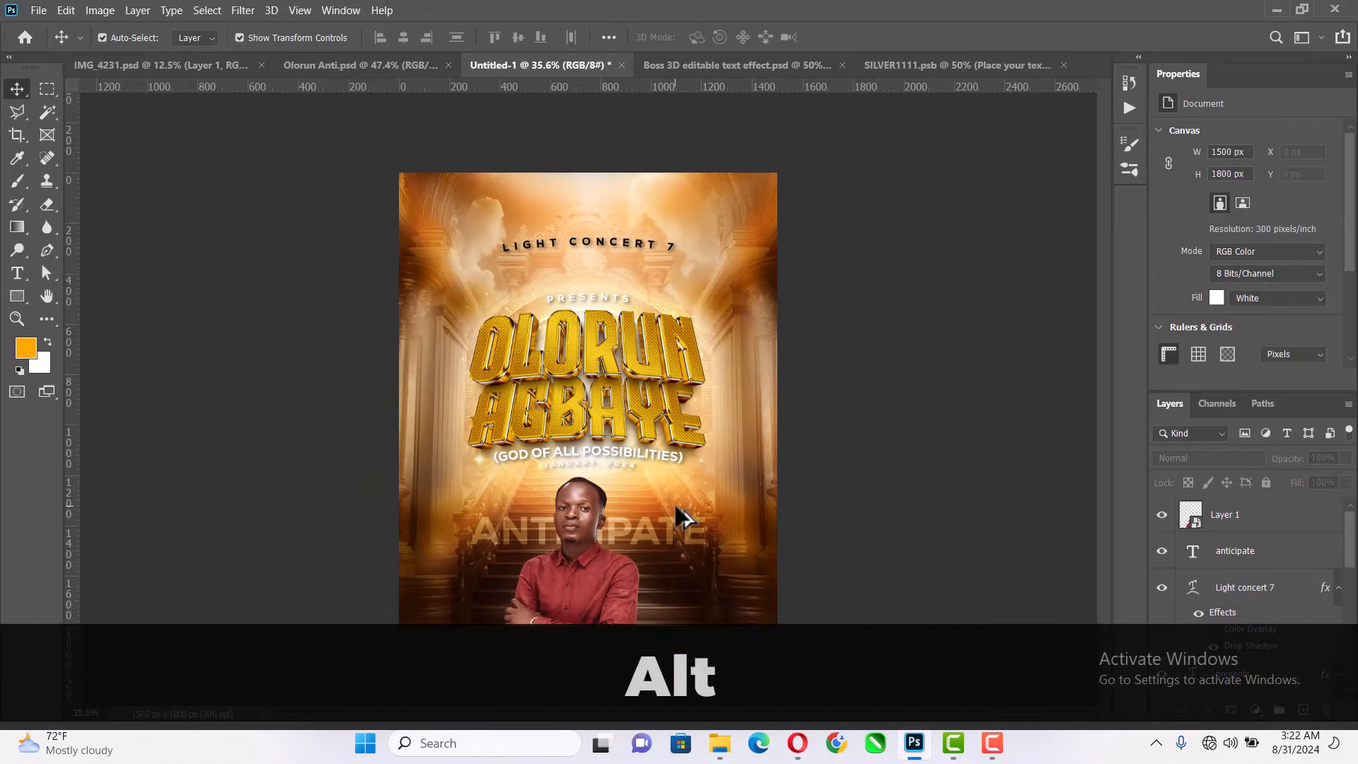
scroll(658, 528, "up", 1)
left_click(762, 490)
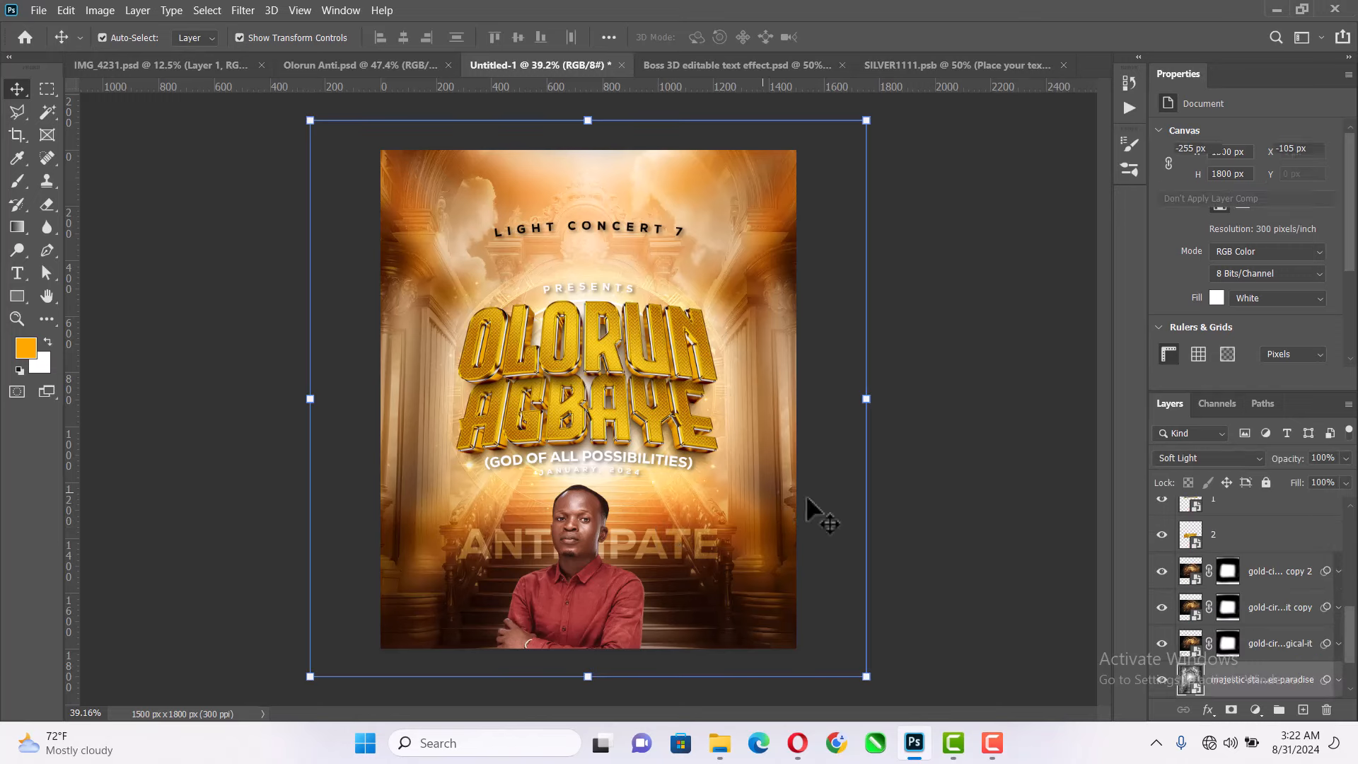
scroll(1323, 635, "down", 1)
left_click(1338, 608)
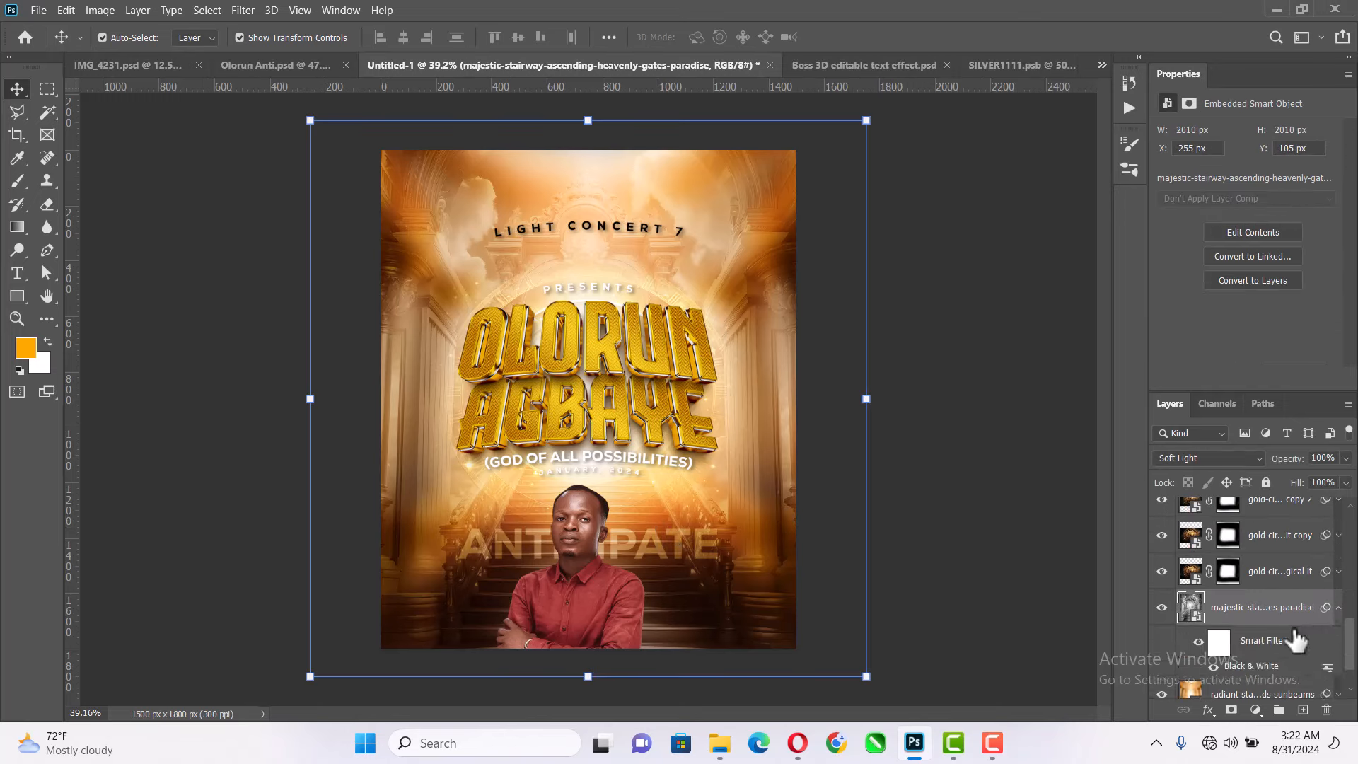
scroll(1288, 637, "down", 1)
left_click(1213, 631)
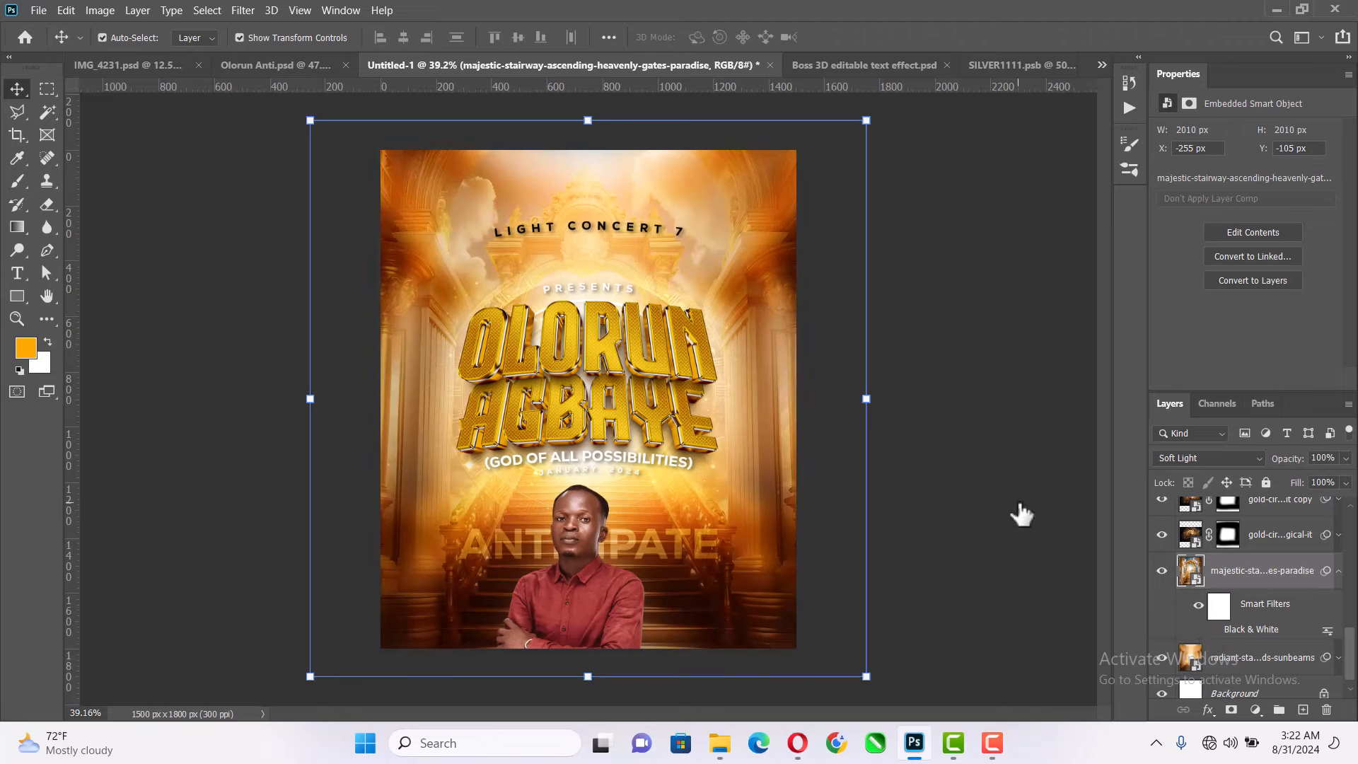
left_click(1030, 436)
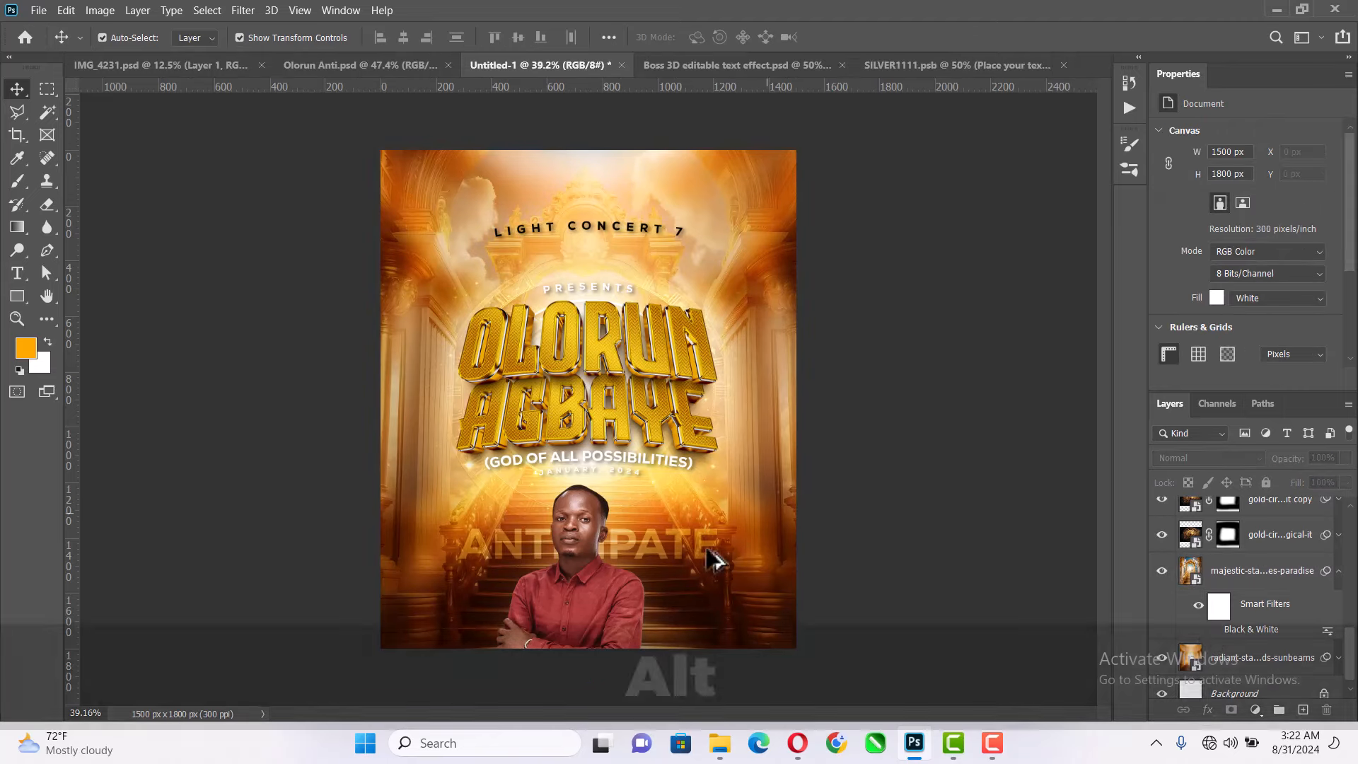
- Apply a Camera Raw filter to the majestic-stairway background layer with Contrast +21, Blacks -19 and slightly lowered Shadows
scroll(631, 601, "up", 4)
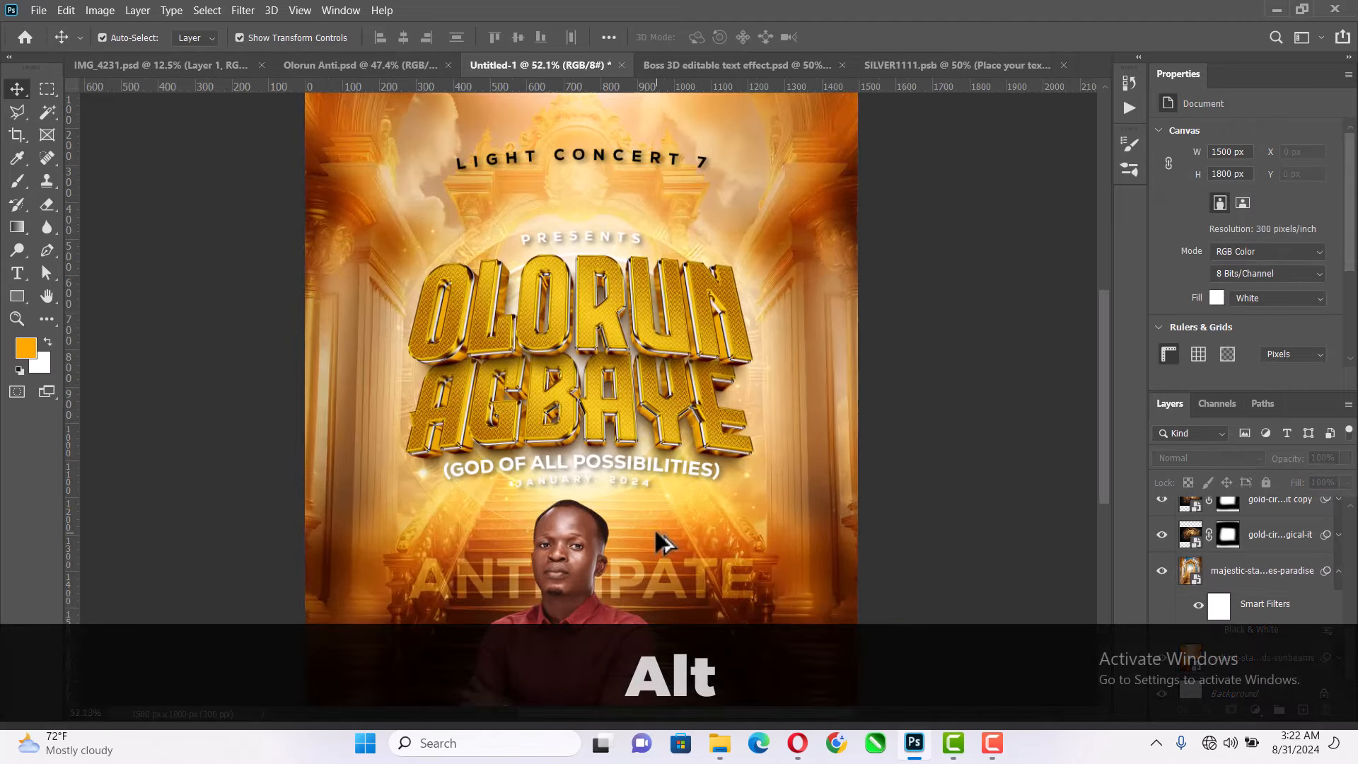
scroll(654, 528, "down", 2)
left_click(771, 519)
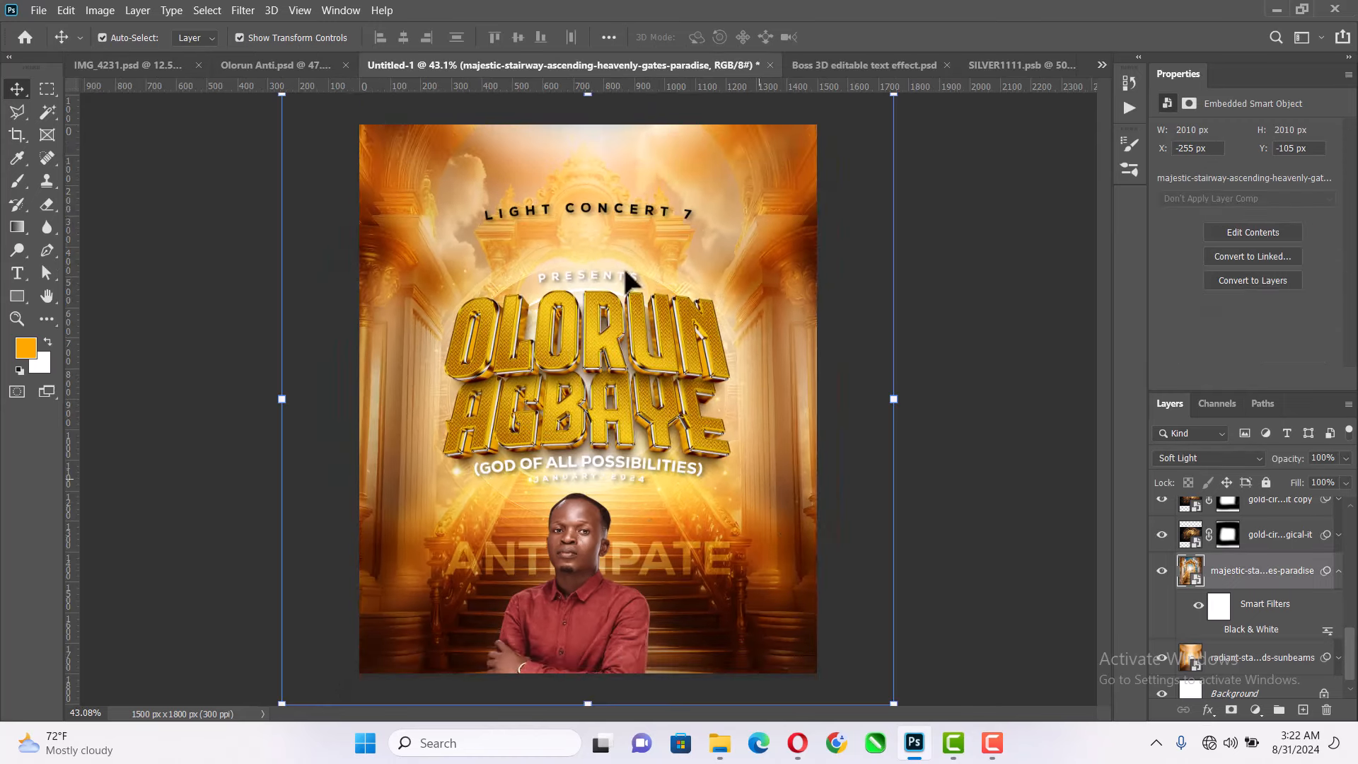
left_click(254, 9)
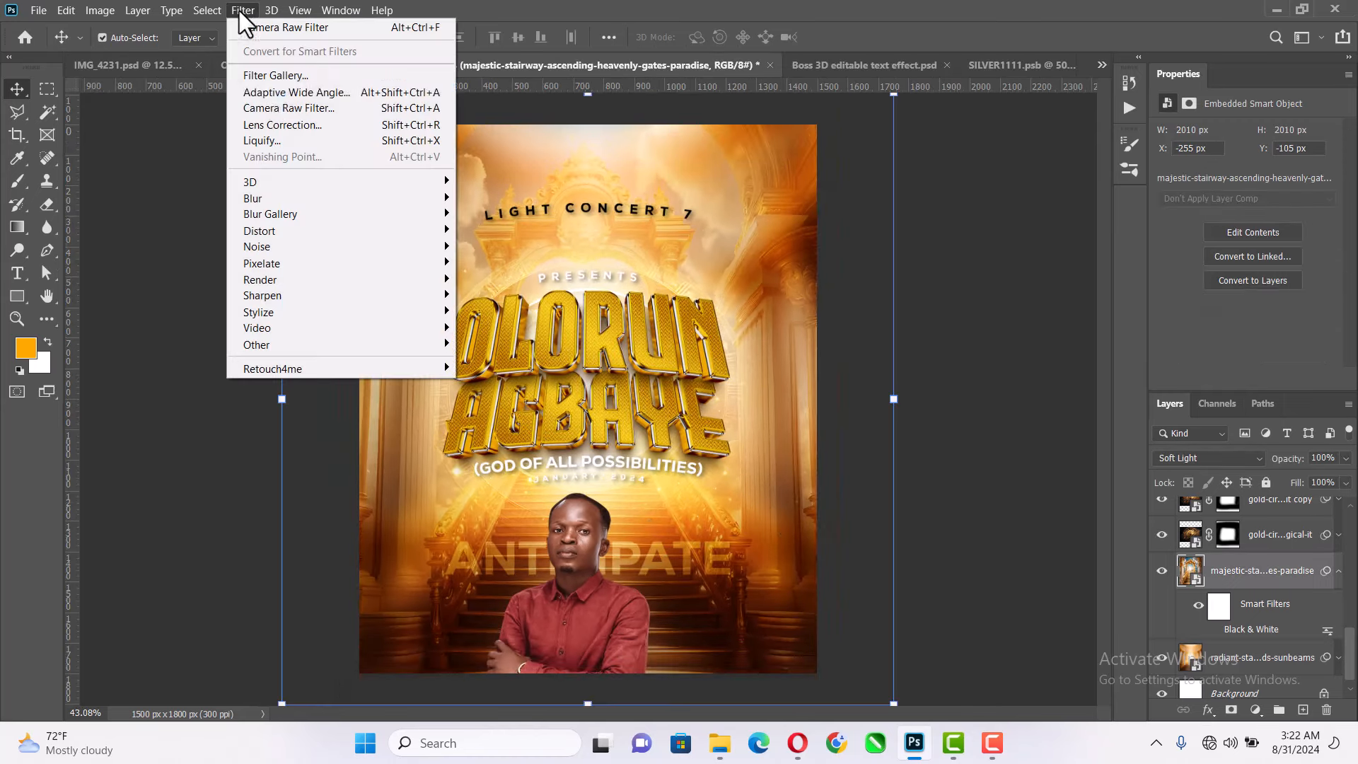
left_click(284, 110)
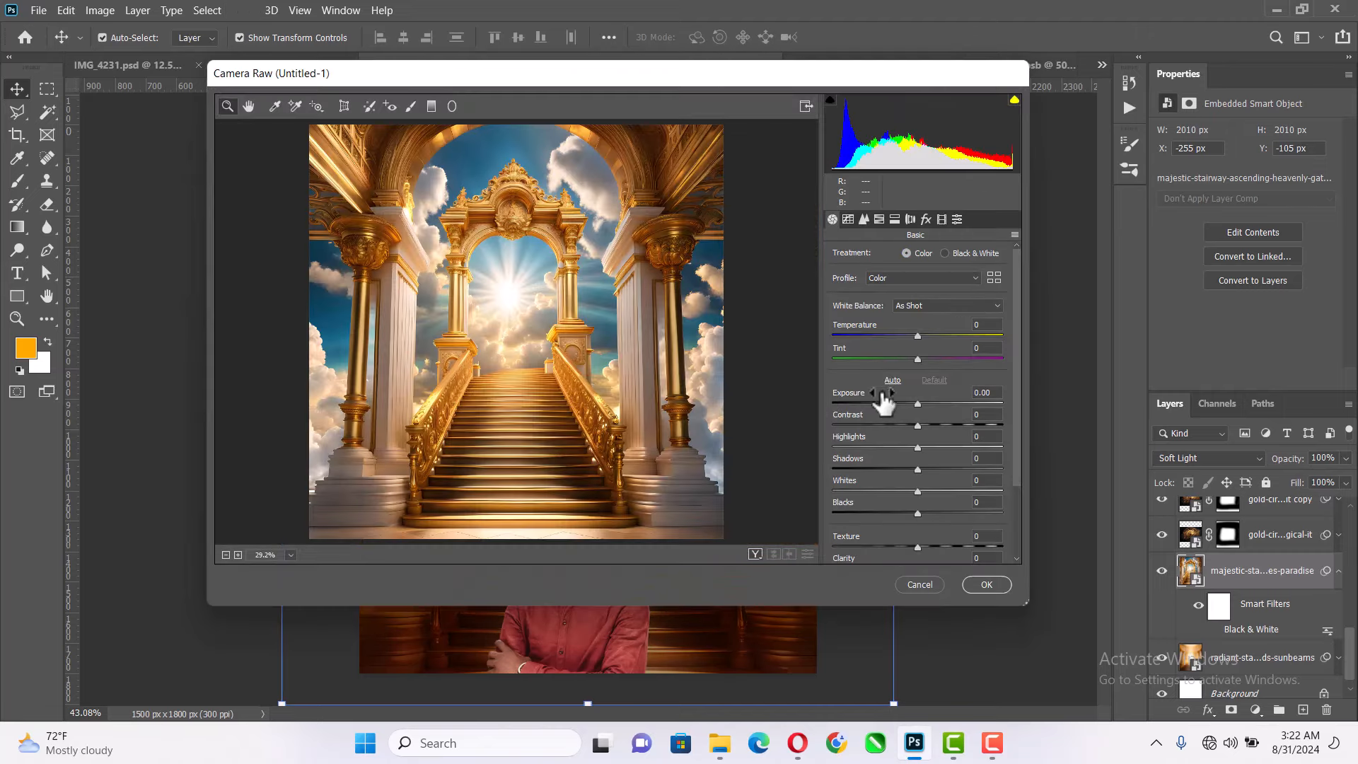
mouse_move(918, 424)
left_mouse_down()
mouse_move(962, 423)
mouse_move(936, 425)
left_mouse_up()
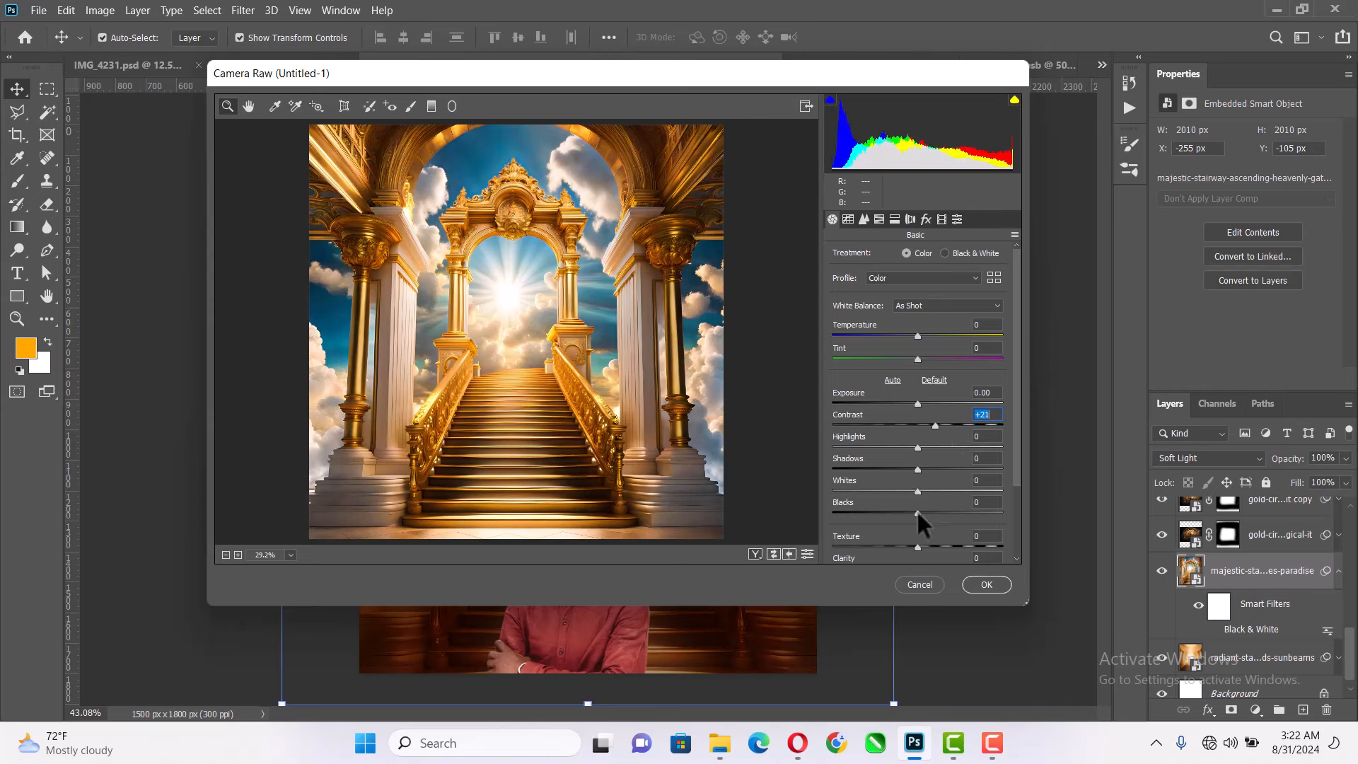
left_click_drag(917, 510, 897, 517)
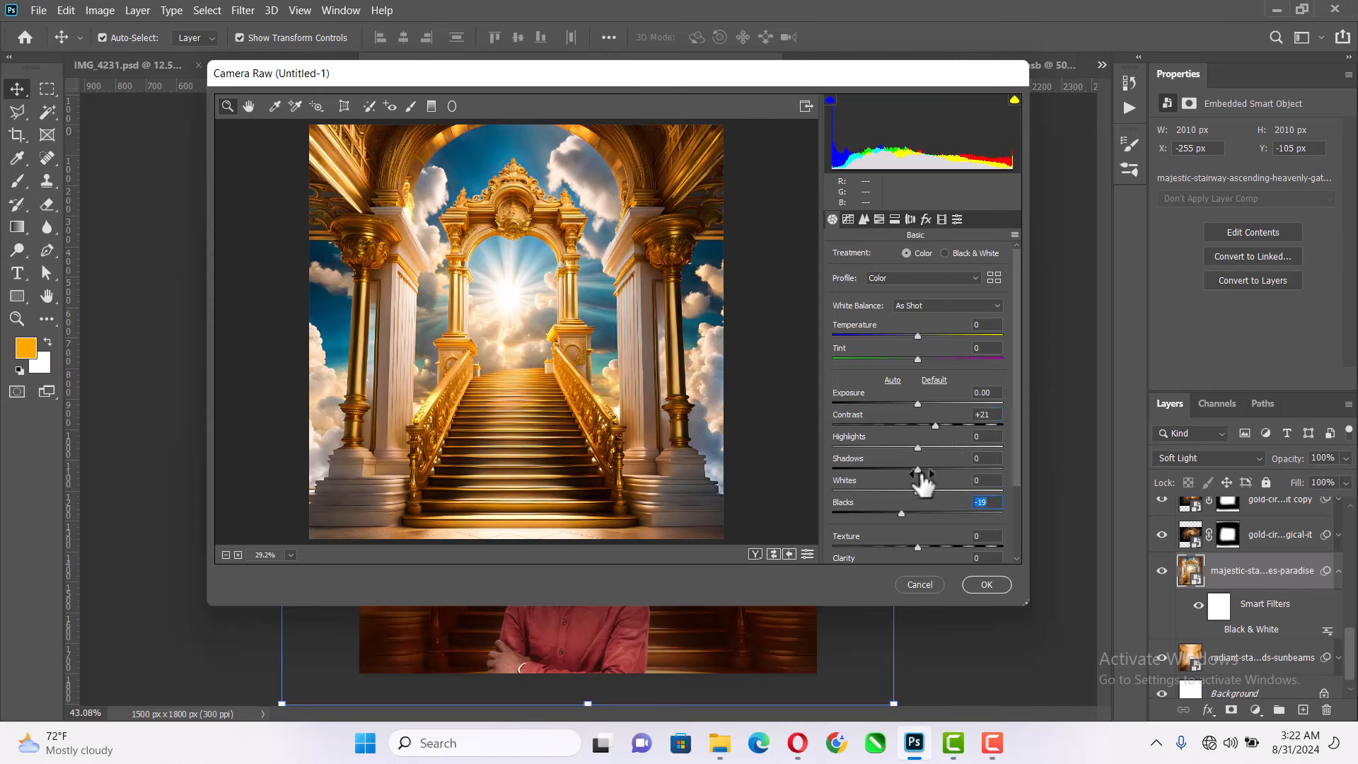
left_click_drag(917, 468, 905, 468)
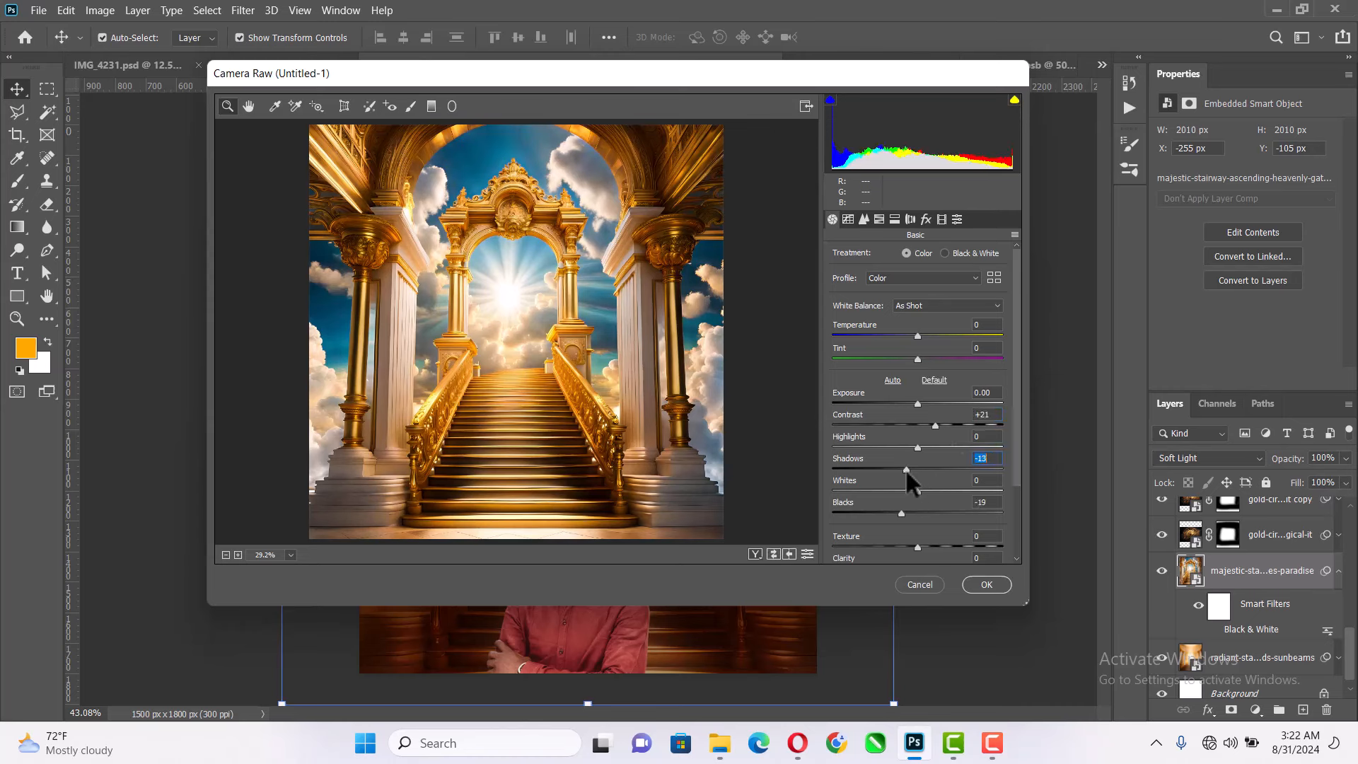
left_click(972, 579)
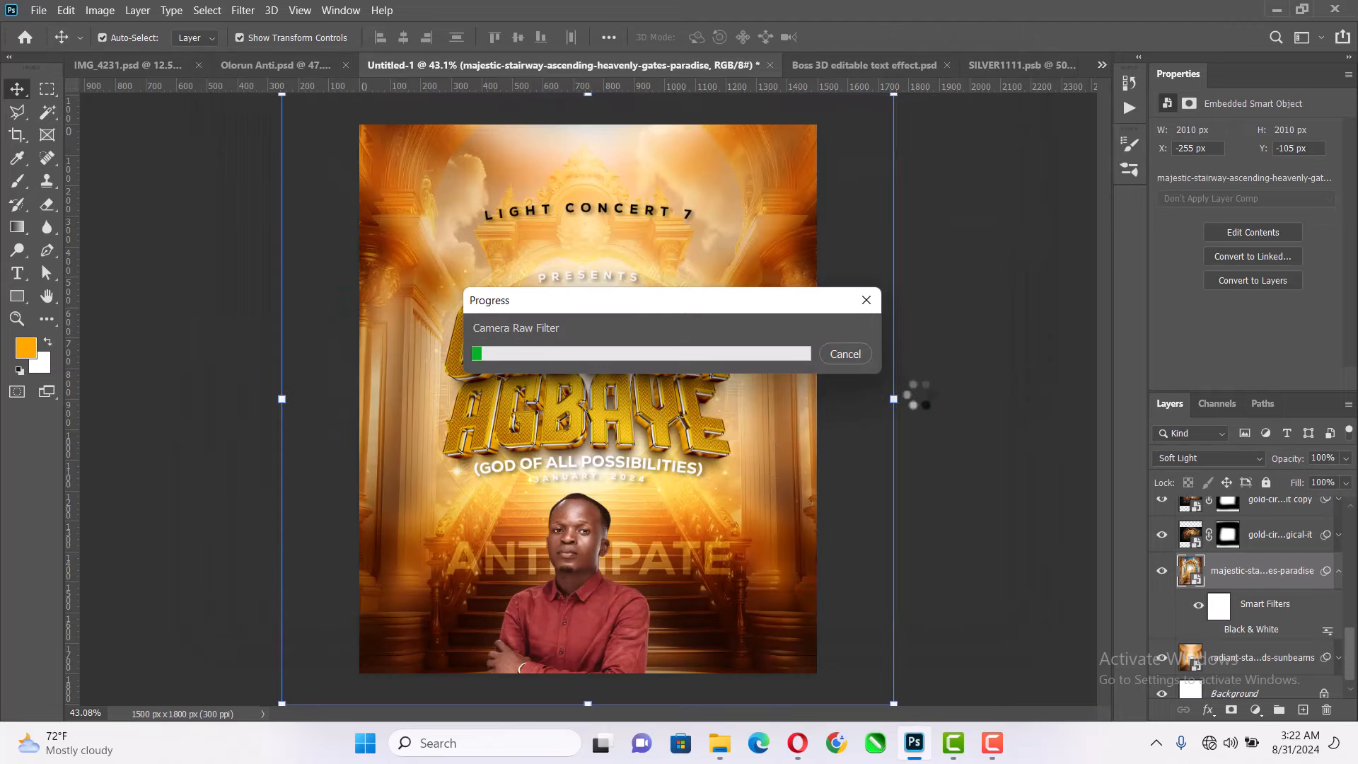
left_click(962, 393)
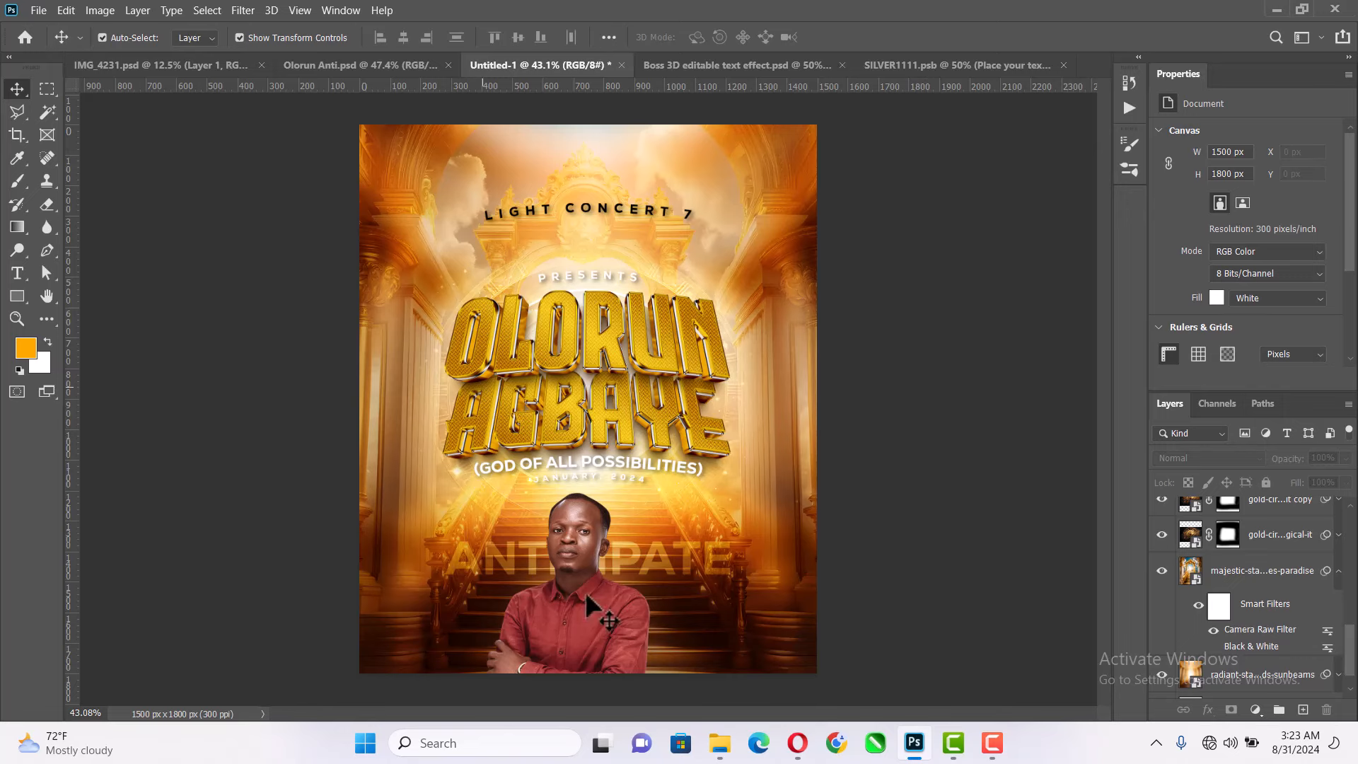
- Place the two dark prism light-flare images from the VD folder in Downloads onto the poster as top layers
left_click(716, 744)
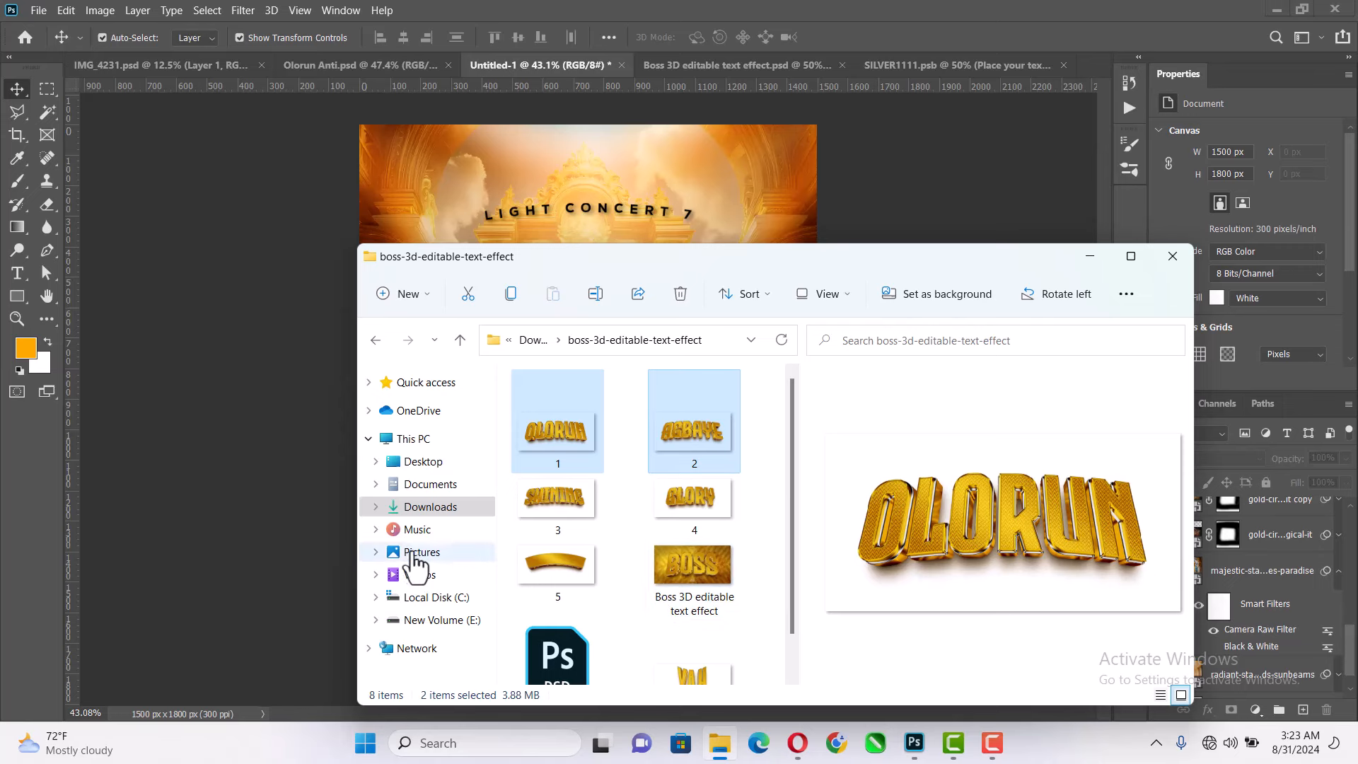
left_click(433, 519)
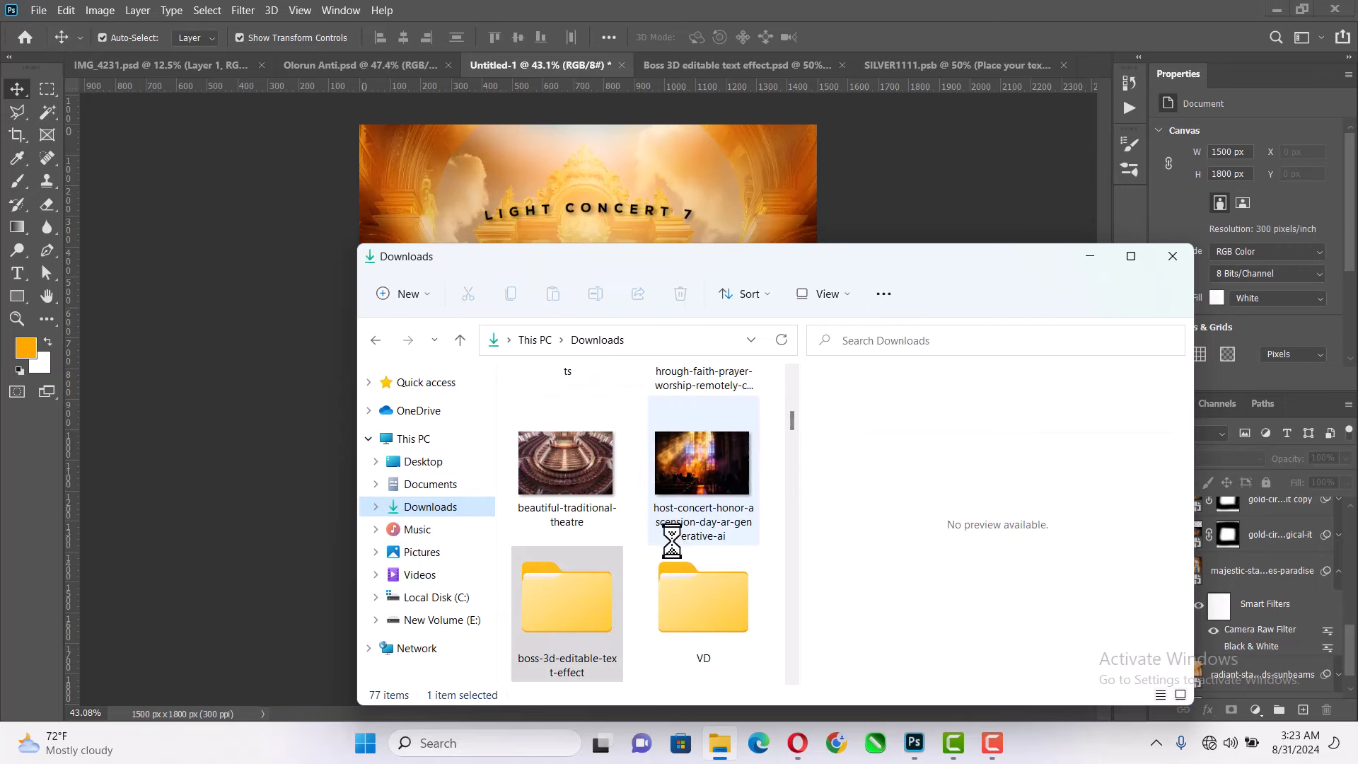
left_click(693, 620)
double_click(693, 618)
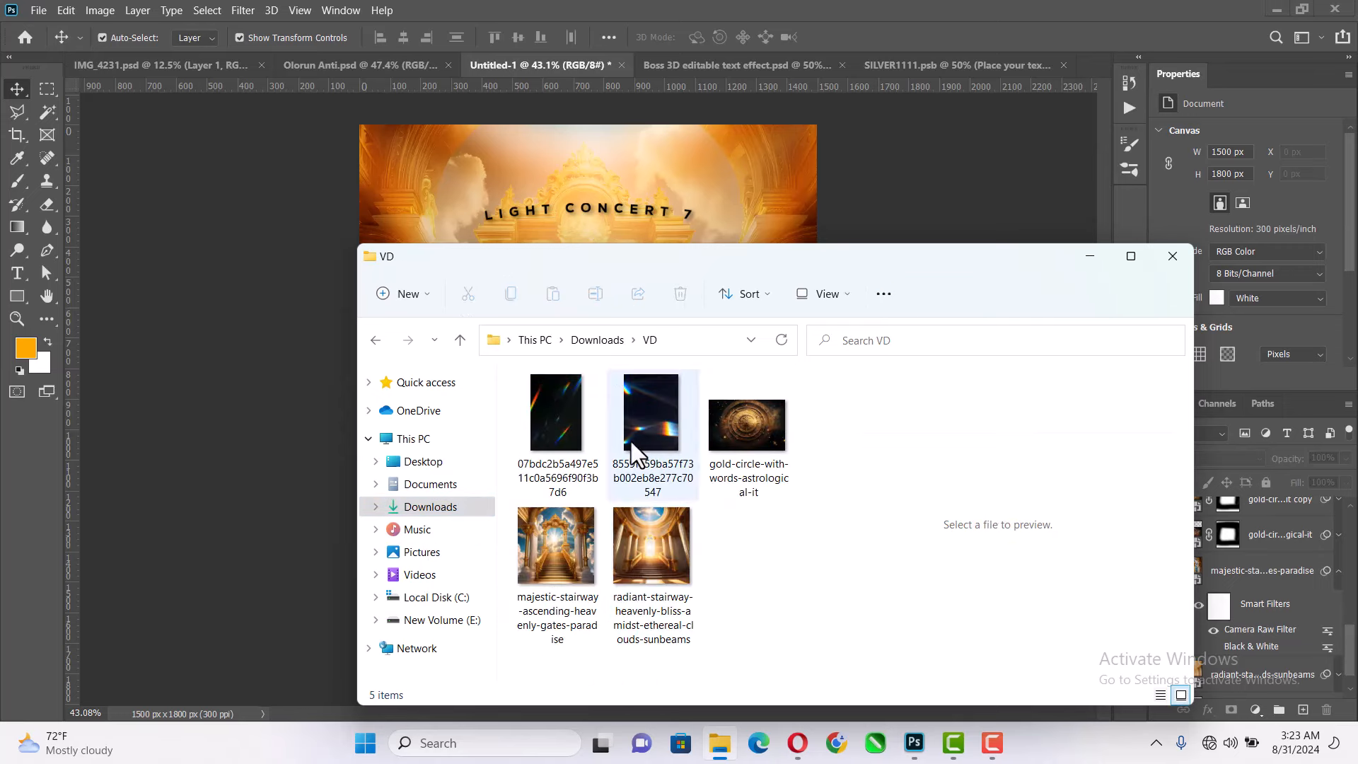
left_click(637, 452)
left_click(575, 434, "shift")
left_click_drag(649, 430, 626, 193)
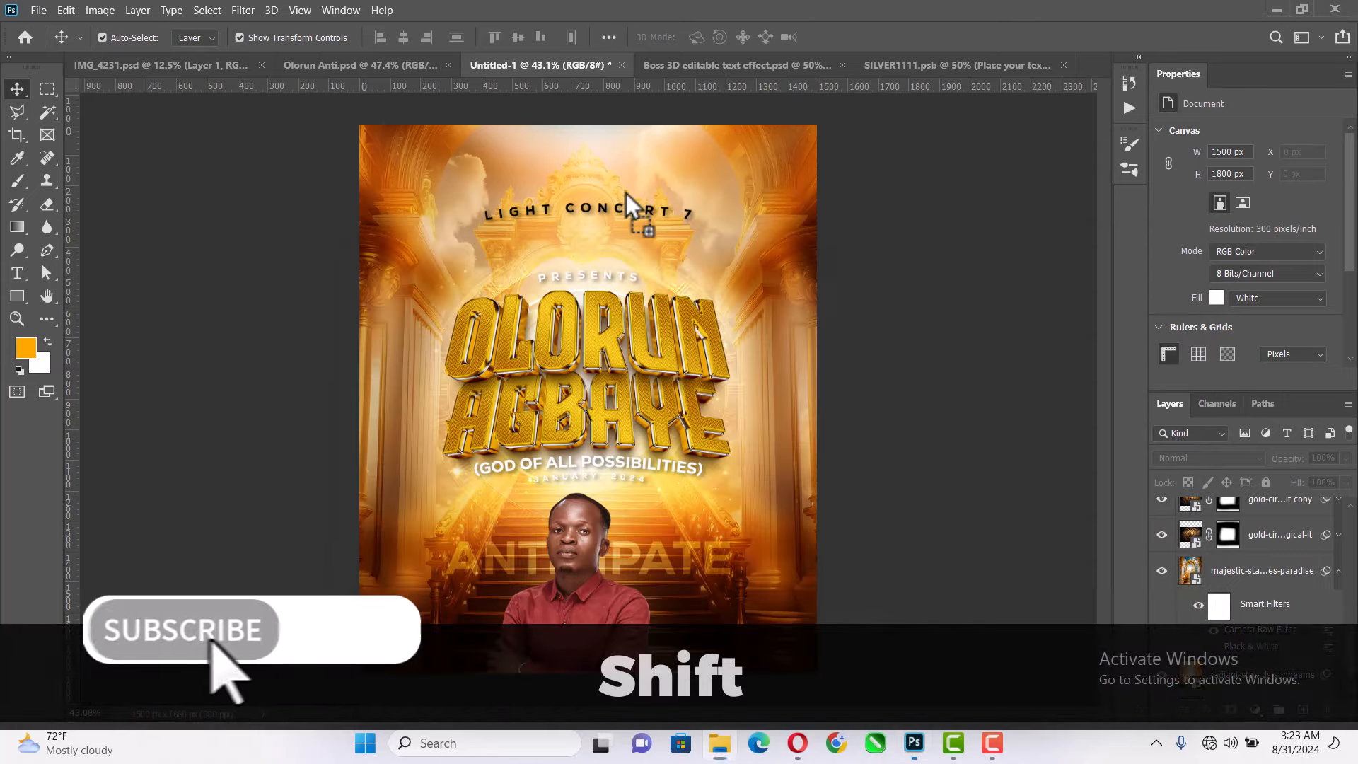
left_click_drag(664, 360, 665, 361)
key("Return")
key("Return")
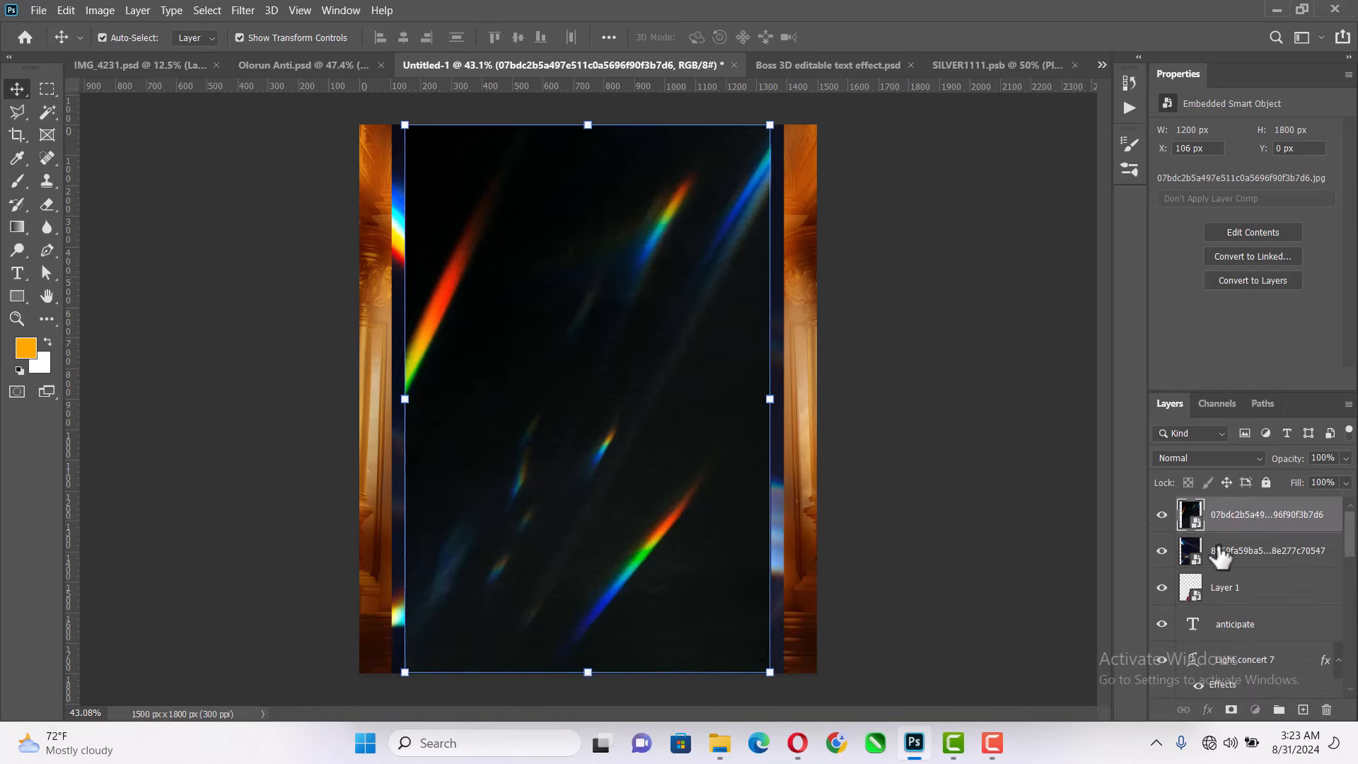
- Hide the topmost flare layer, scale the 8559fa59 flare to about 52.8% to cover the canvas, flip it vertically and blend it with Screen
left_click(1220, 557)
left_click(1162, 515)
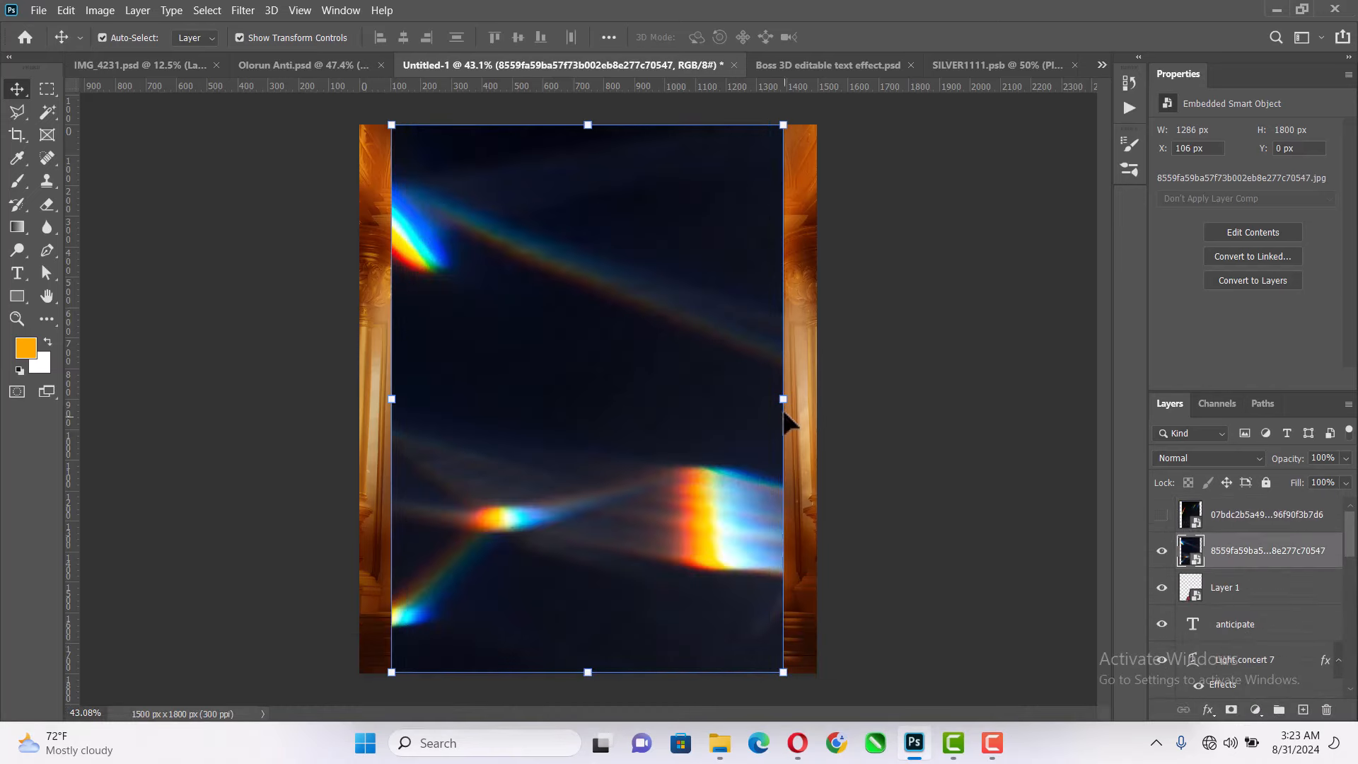
left_click_drag(783, 398, 775, 357)
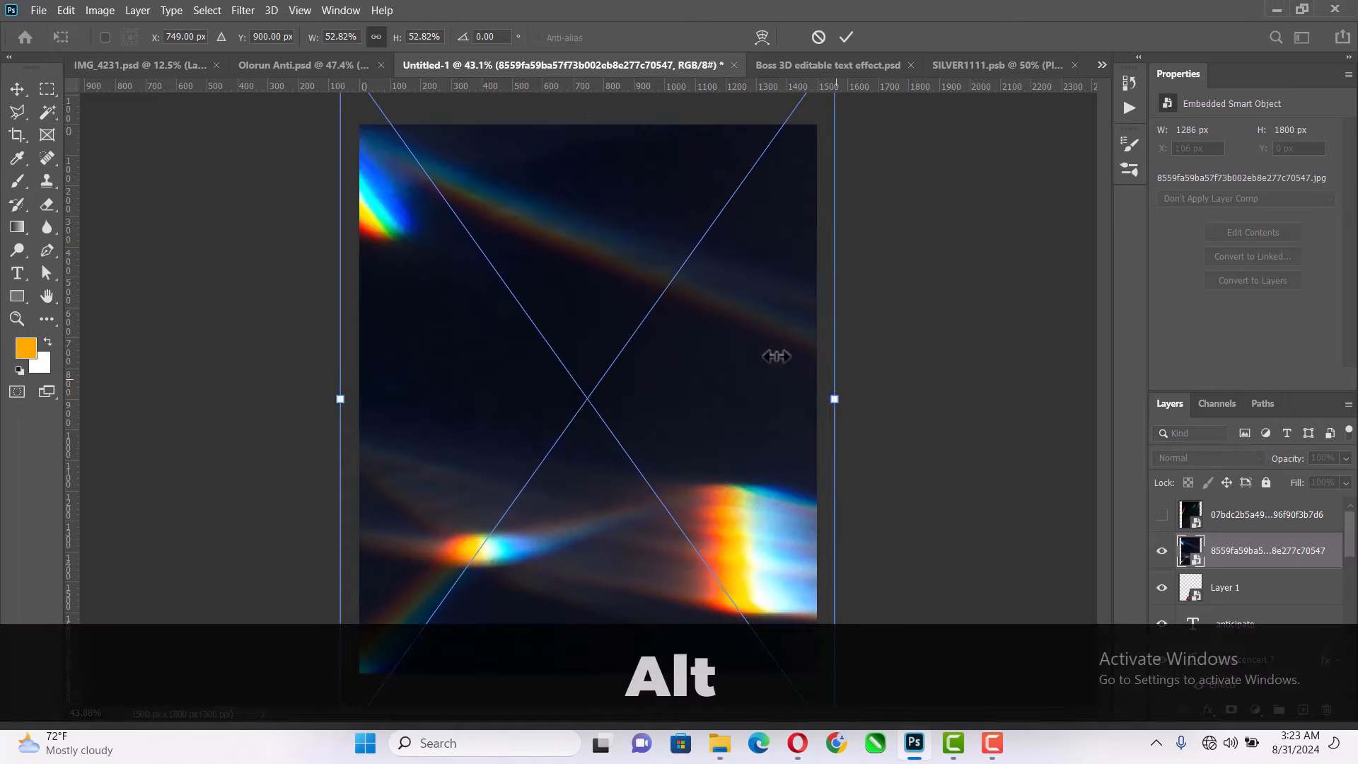
right_click(776, 357)
left_click(829, 638)
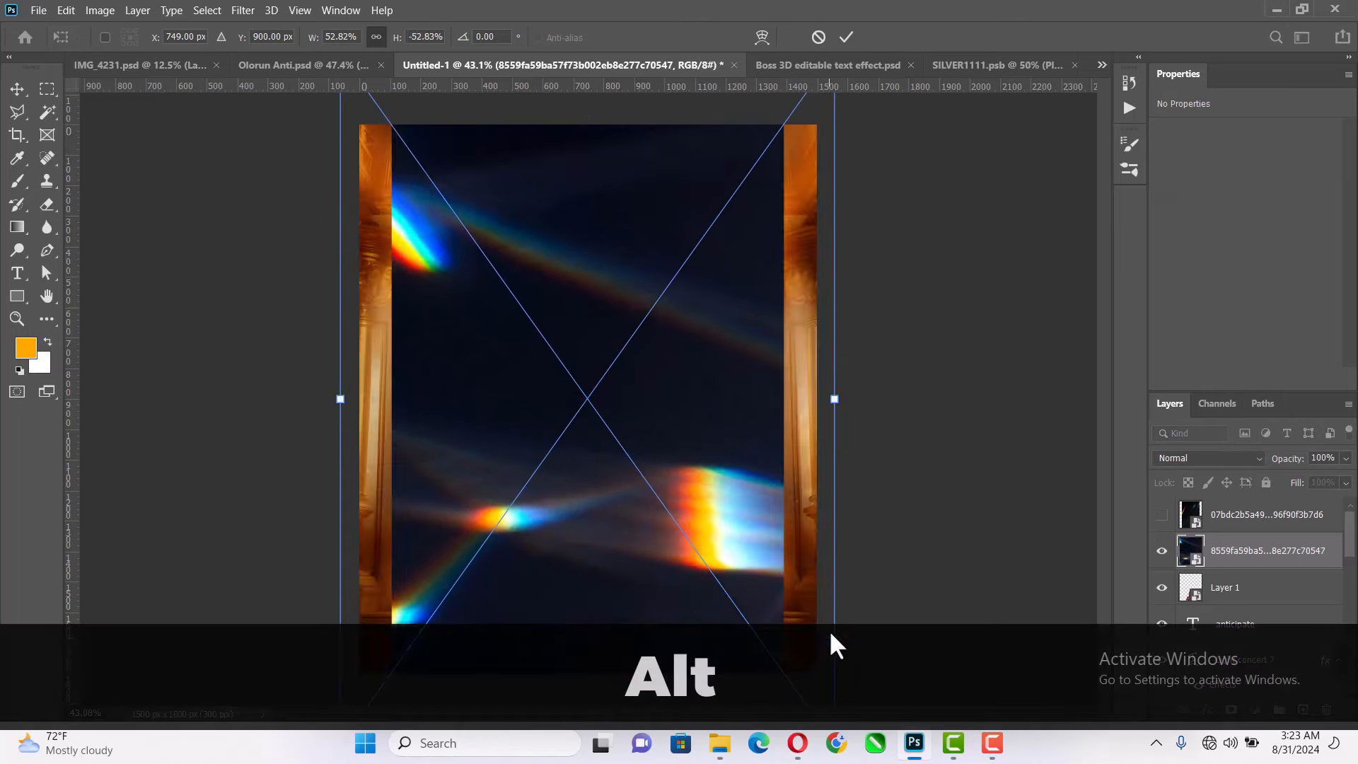
left_click(846, 36)
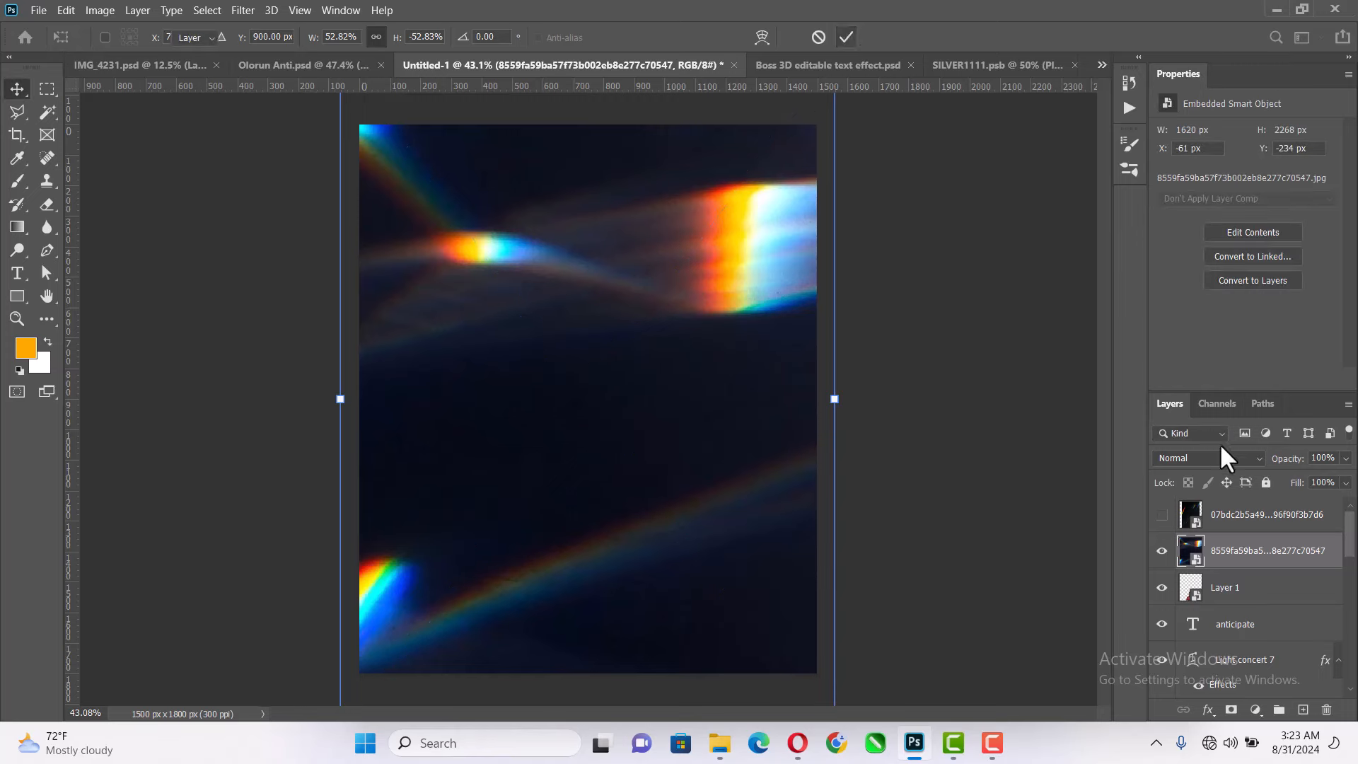
left_click(1215, 457)
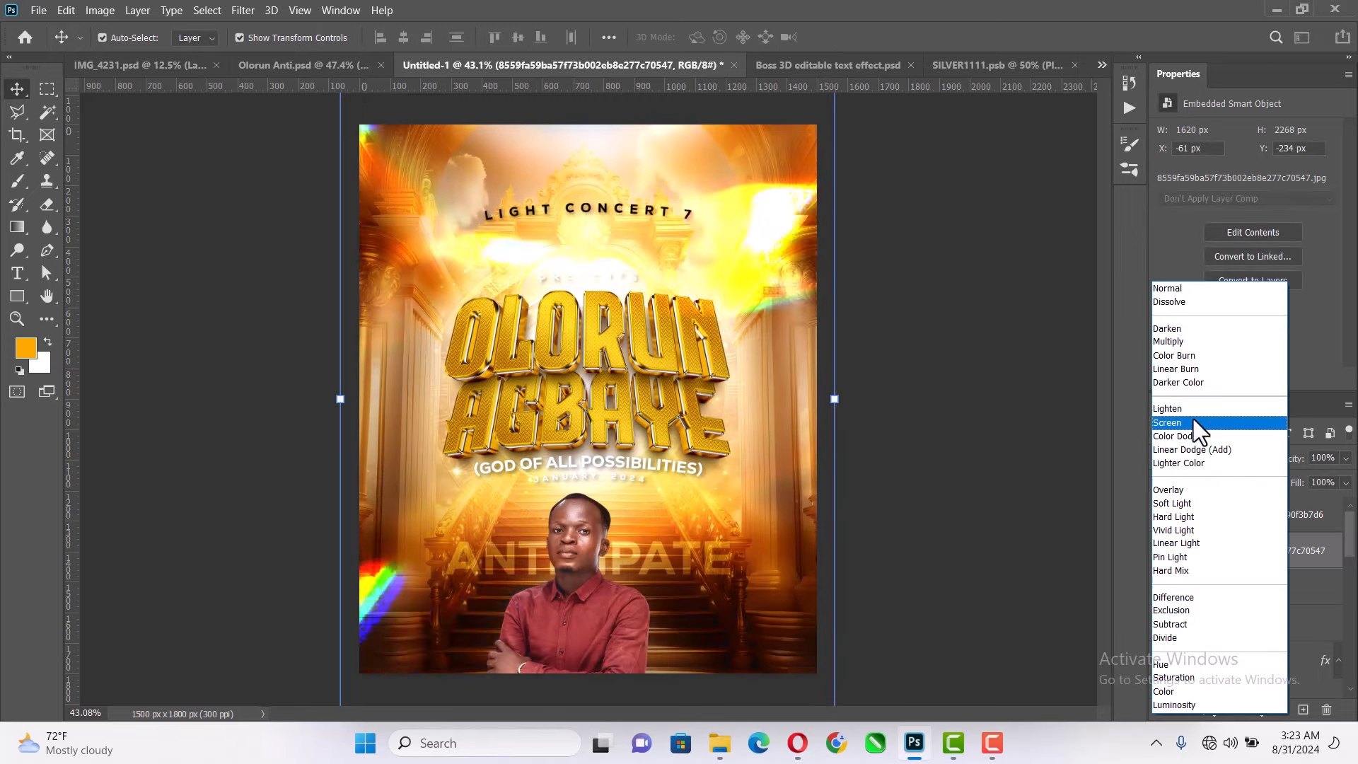
left_click(1194, 422)
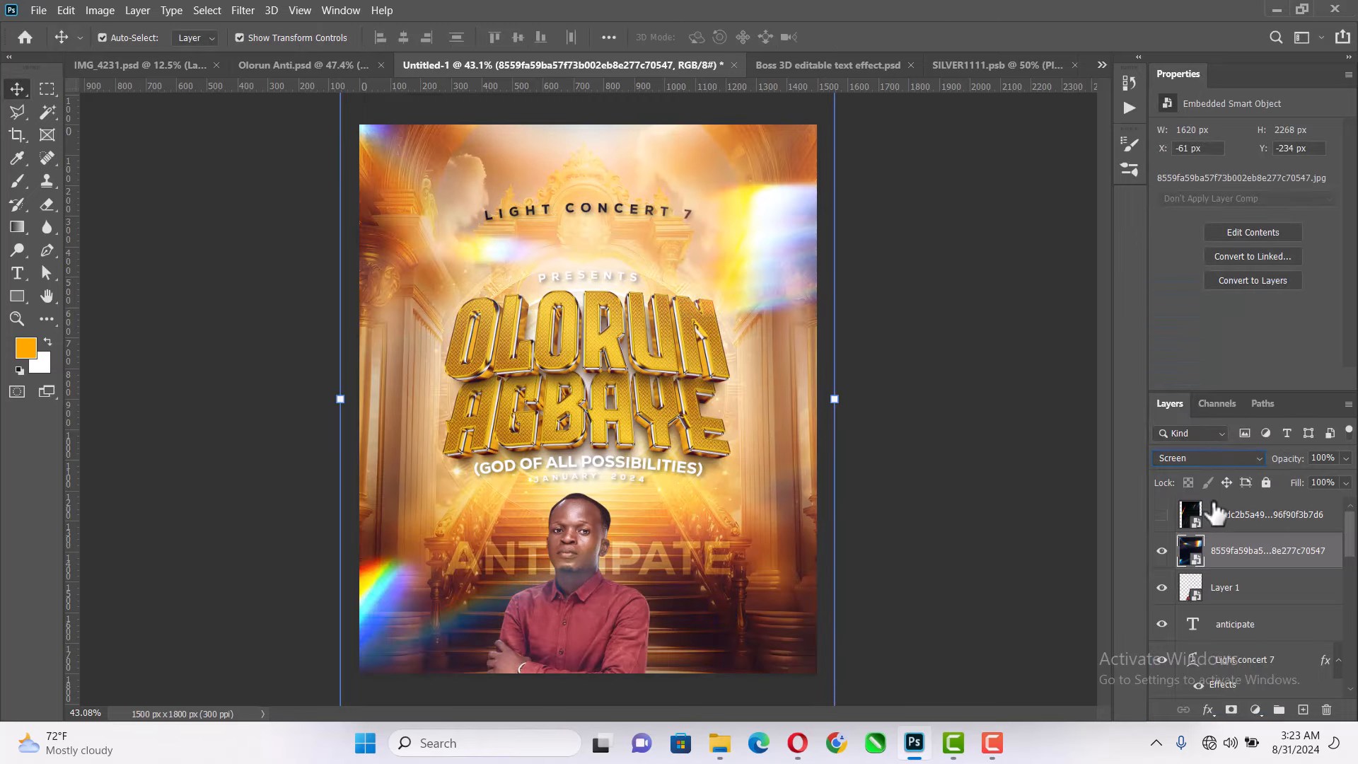
- Show the topmost 07bdc2b5 flare layer again, scale it from its centre to about 54.85% and set its blend mode to Screen
left_click(1217, 520)
left_click(1162, 516)
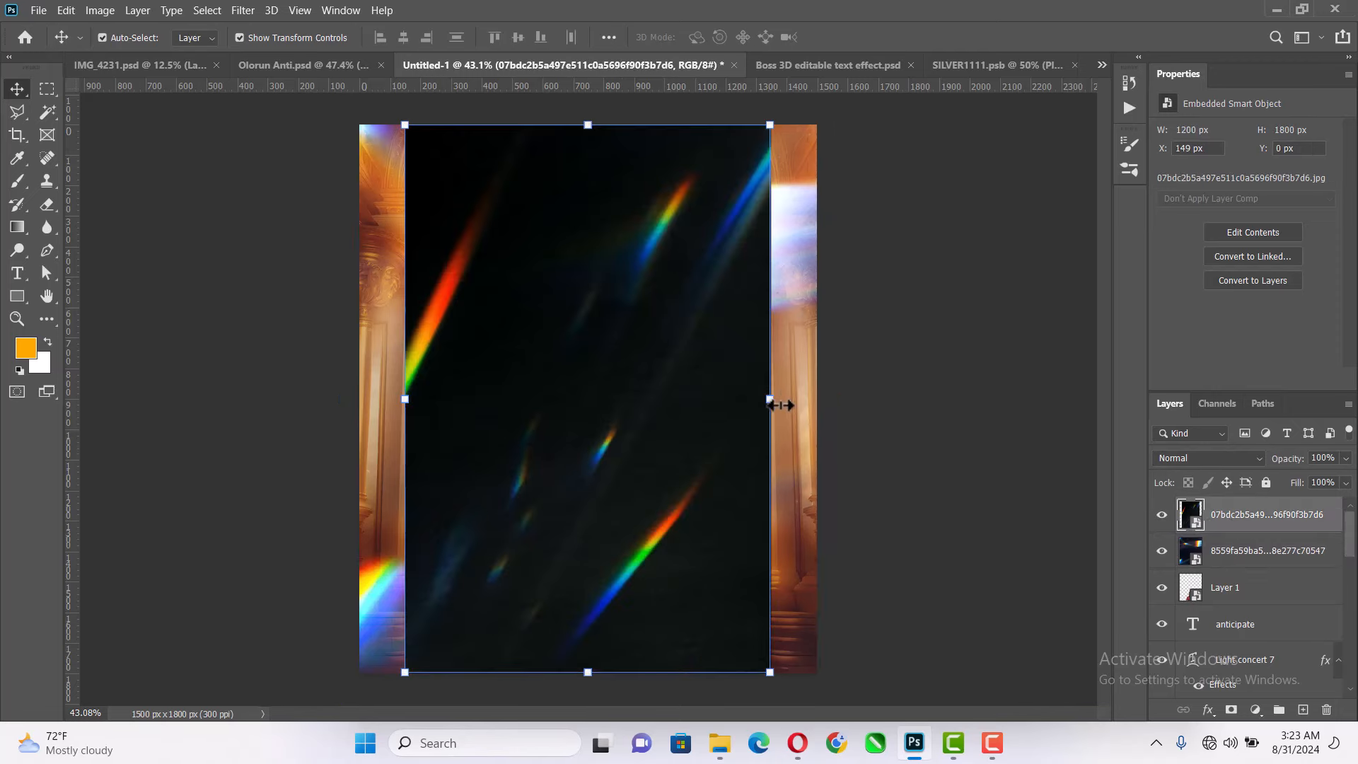
left_click_drag(770, 405, 843, 399)
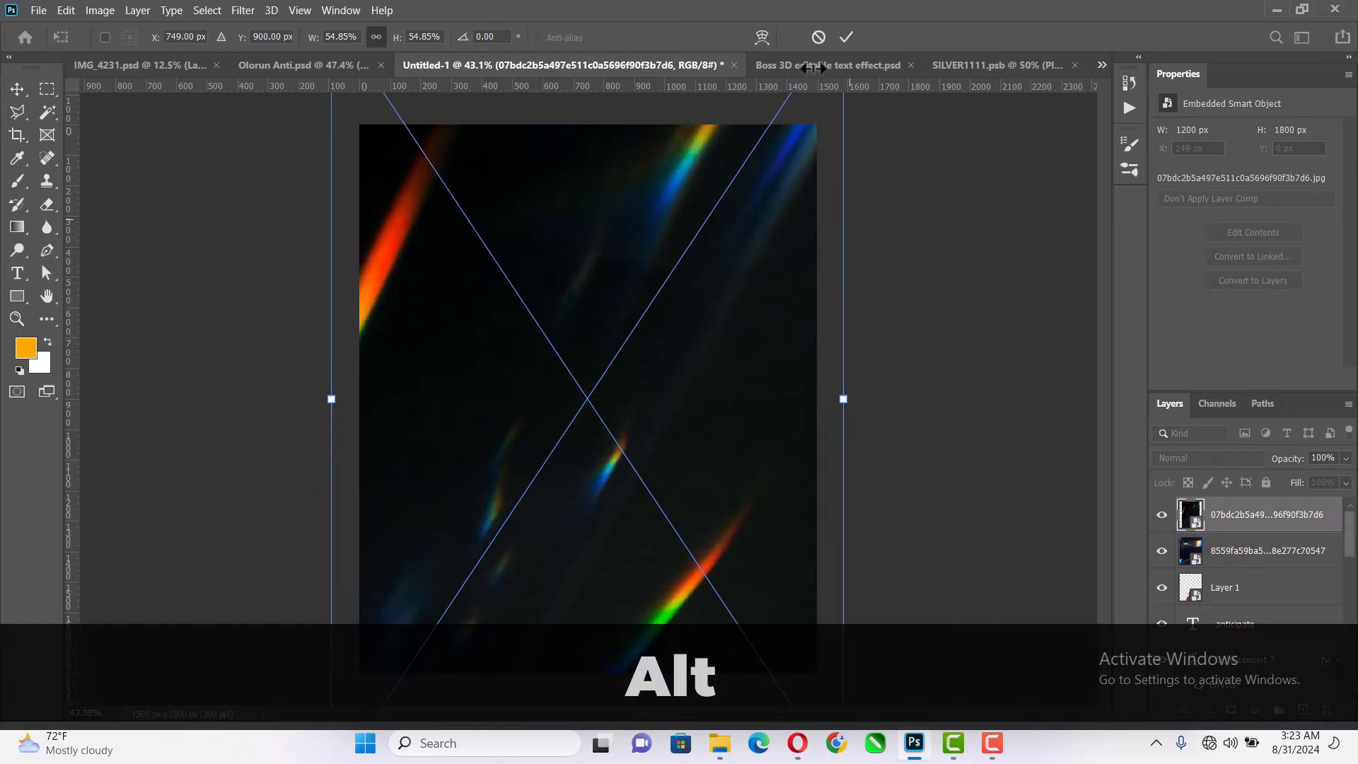
left_click(846, 37)
left_click(1199, 456)
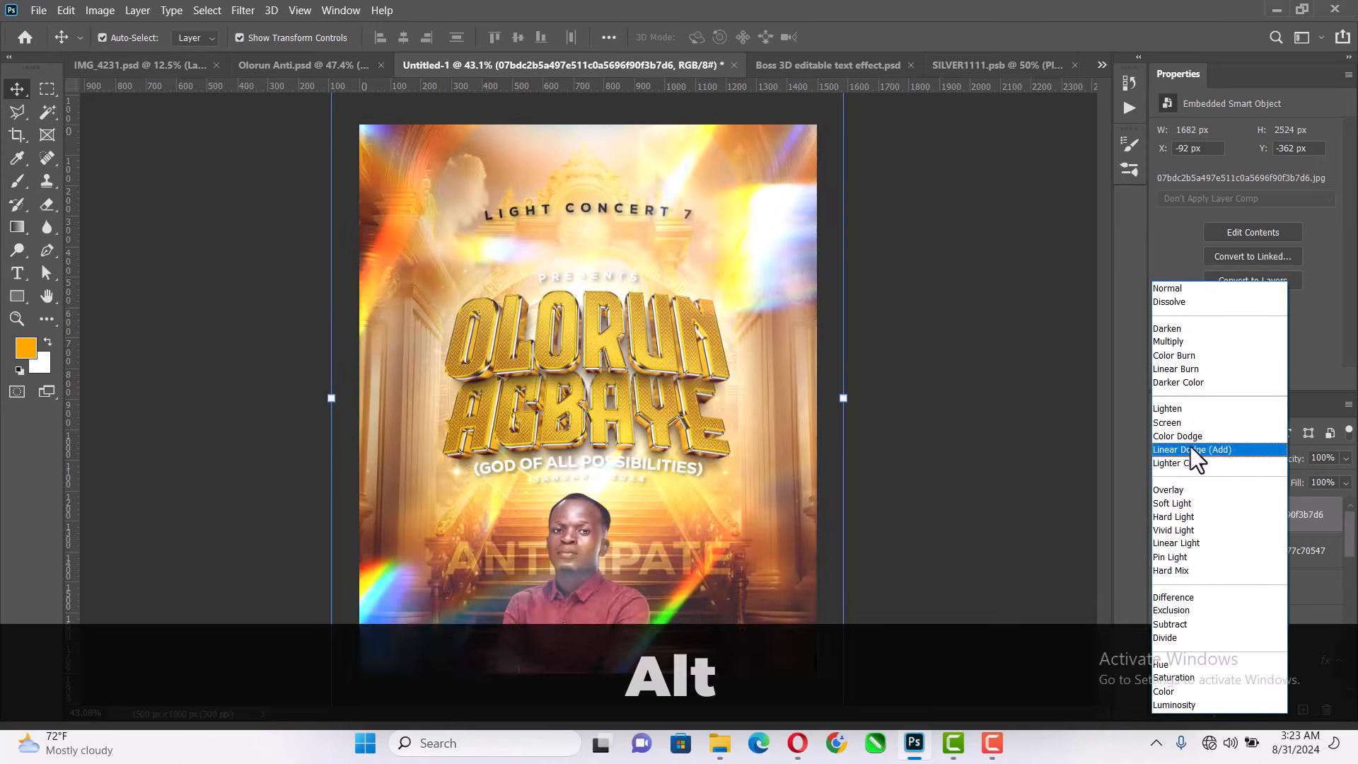
left_click(1188, 422)
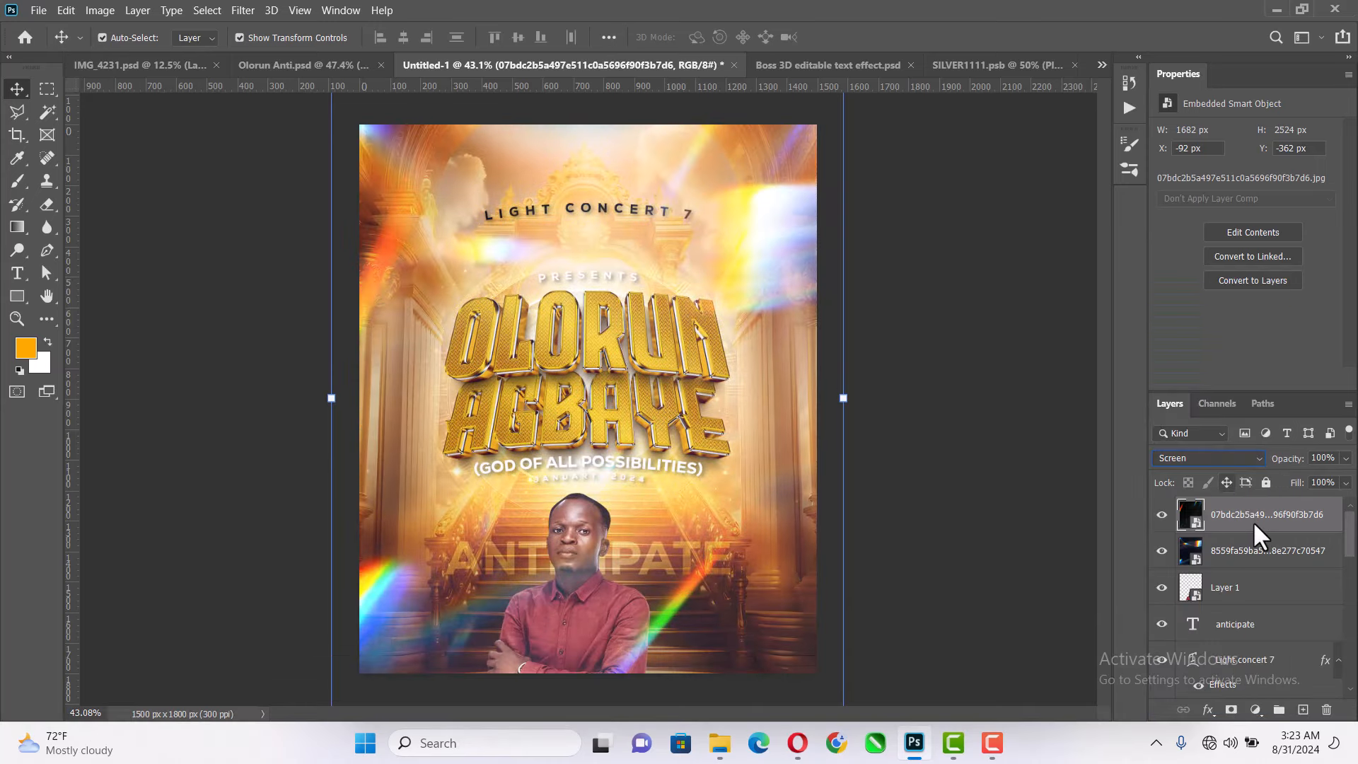
left_click(994, 417)
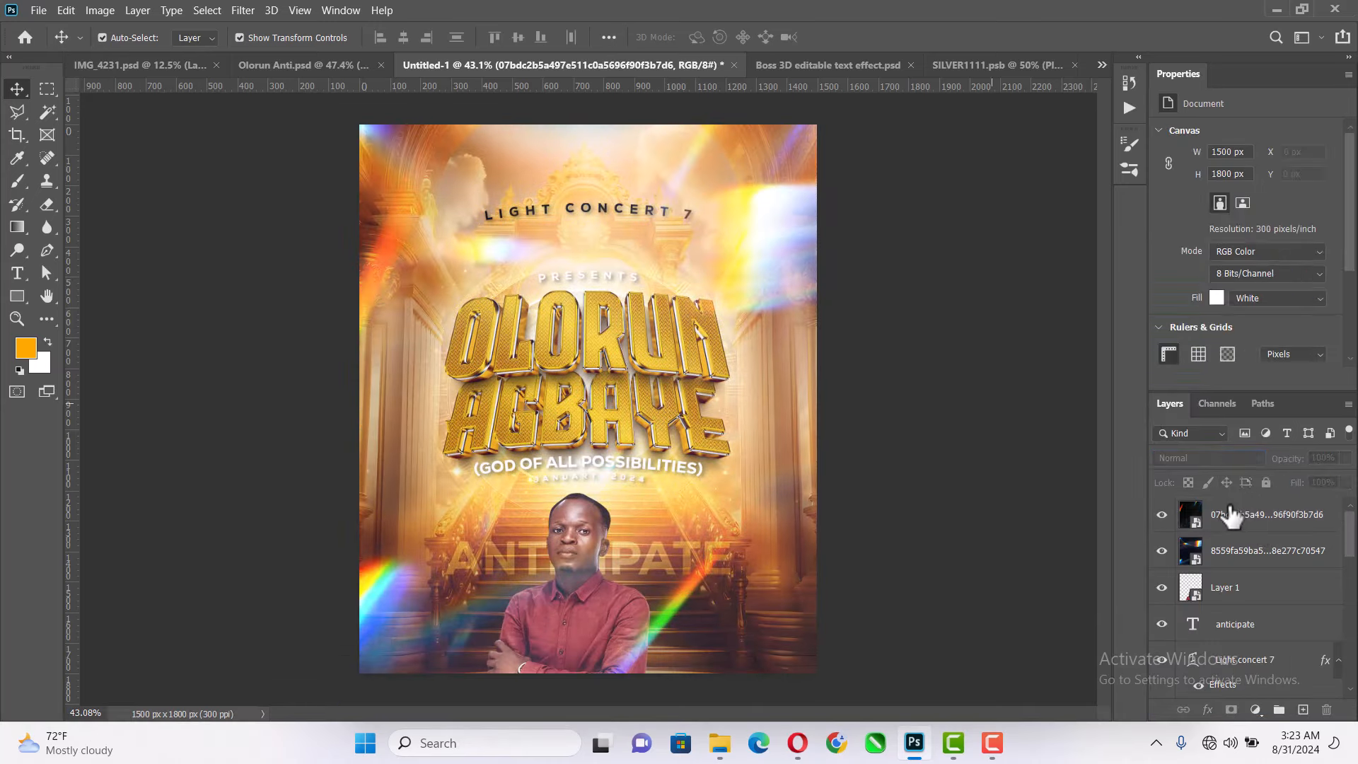
- Stamp all visible layers into a new merged layer on top and open the Camera Raw filter for it
left_click(1232, 520)
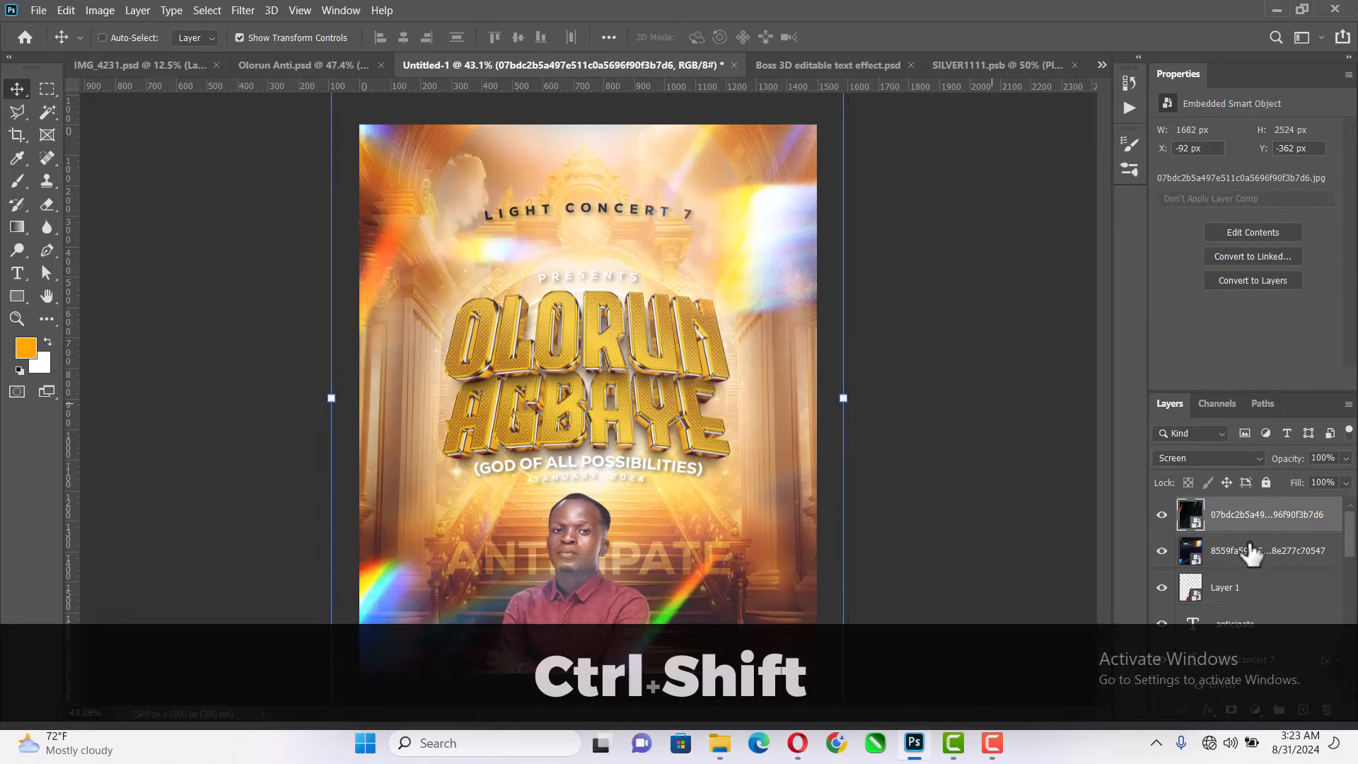
key("ctrl+shift+alt+e")
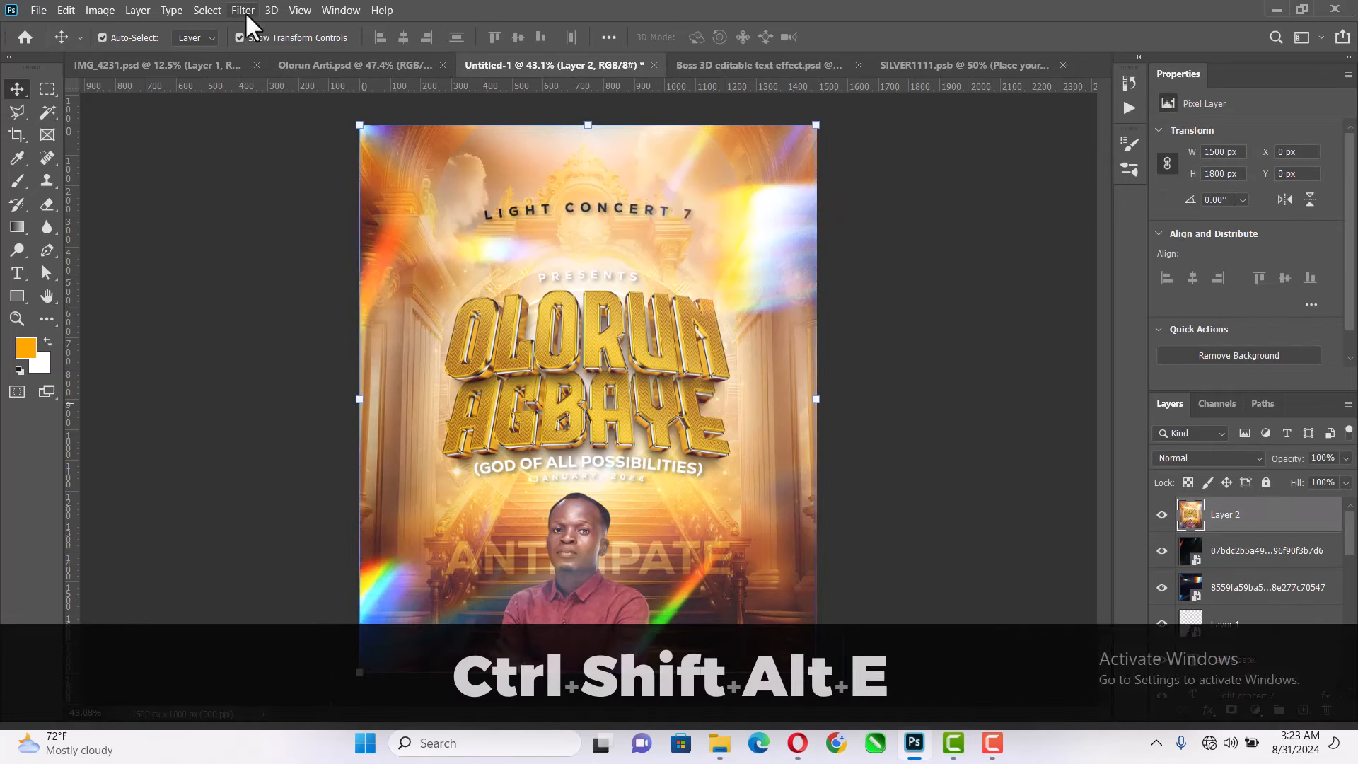
left_click(243, 11)
left_click(290, 111)
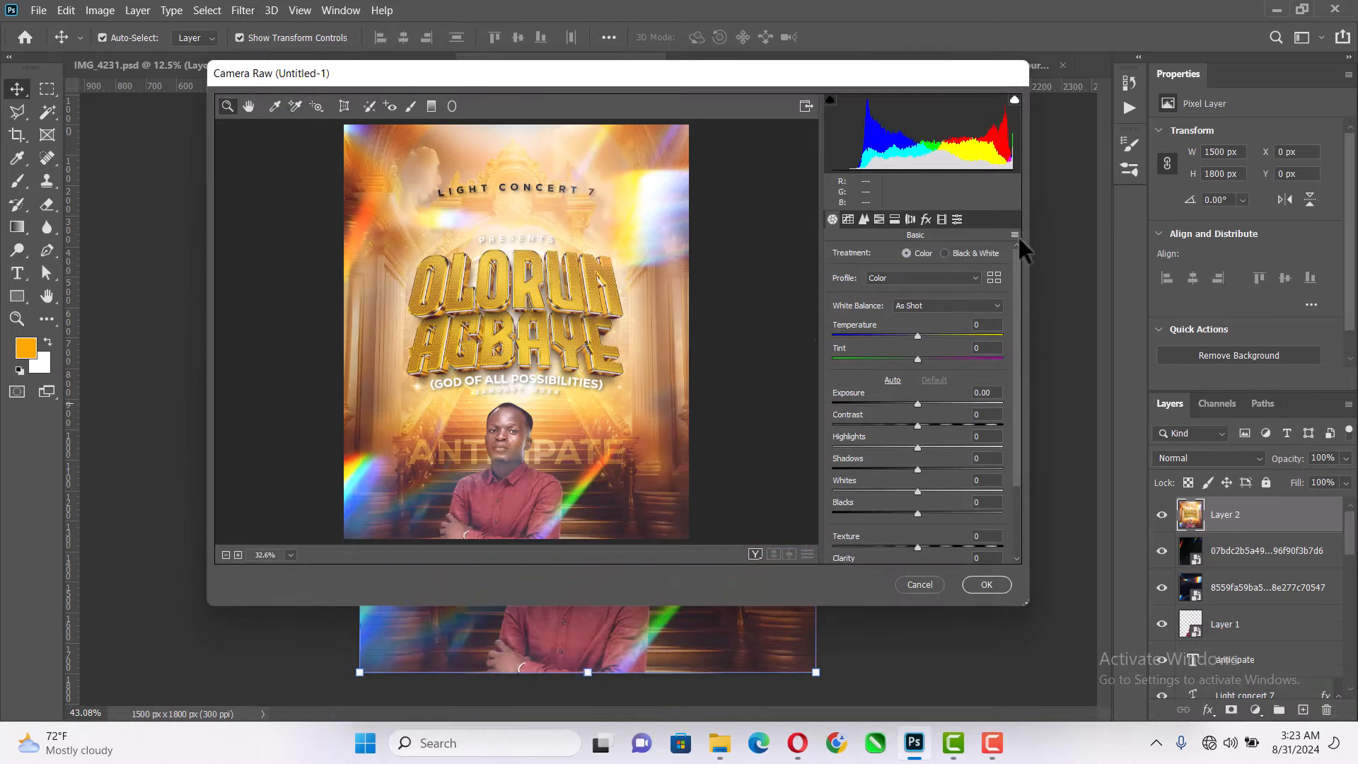
- Set the merged layer's Camera Raw Contrast to +35, Blacks to -15, Texture to +20 and Shadows to -14
left_click(1015, 235)
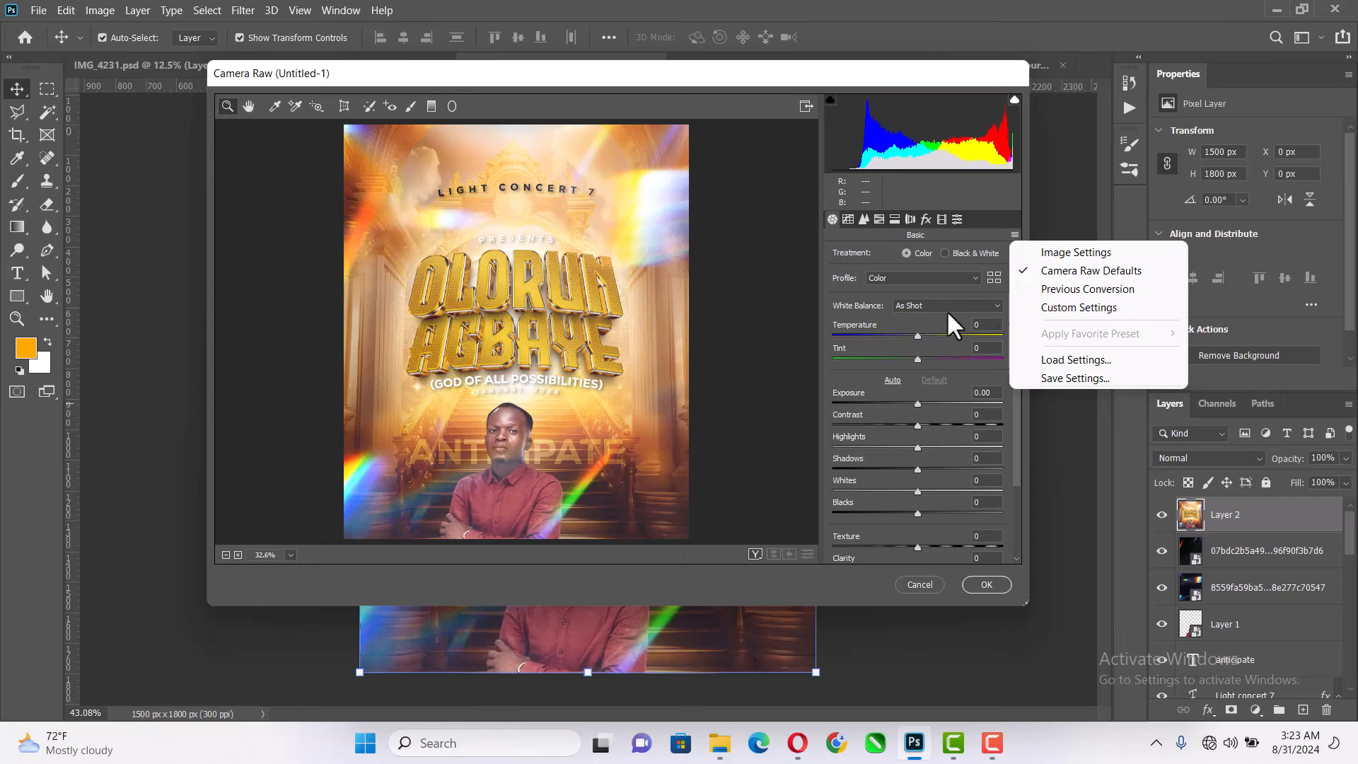
left_click(917, 423)
left_click_drag(916, 423, 956, 423)
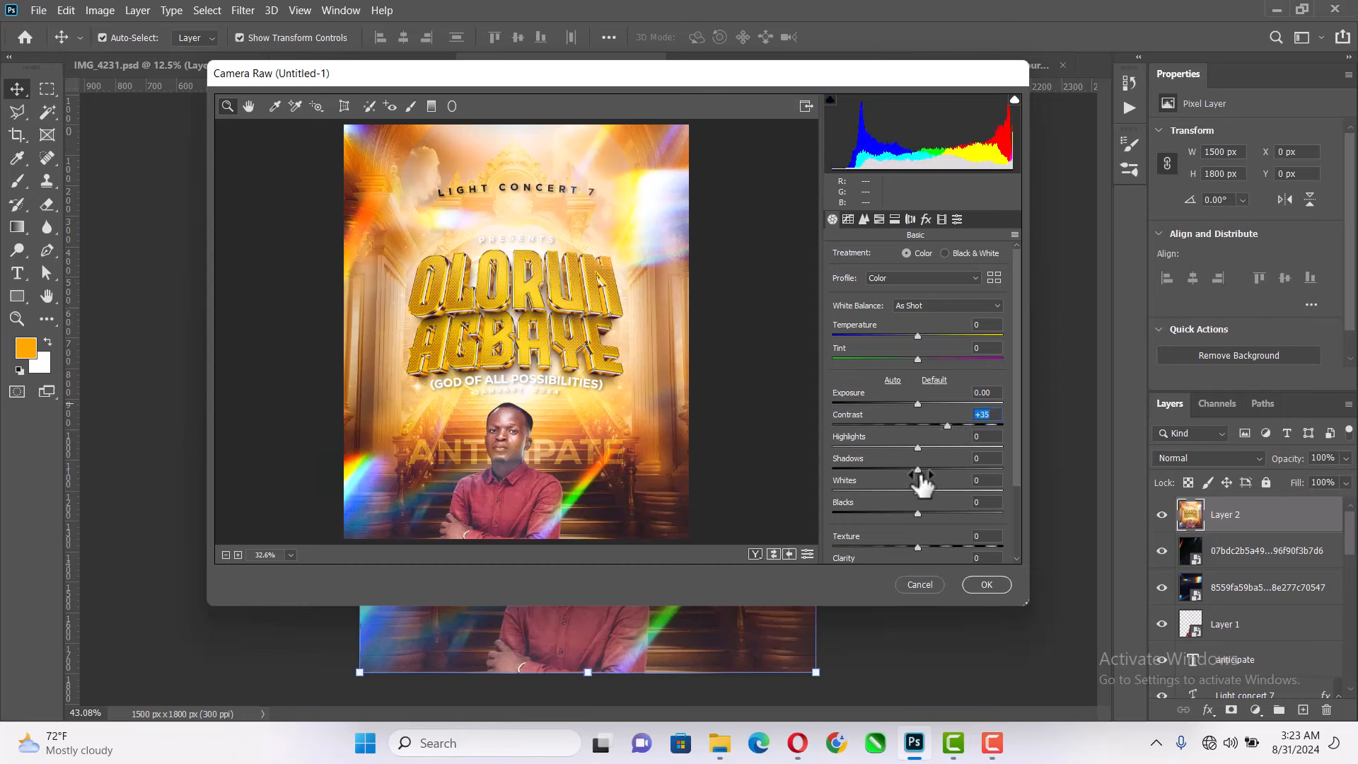
left_click_drag(918, 512, 934, 549)
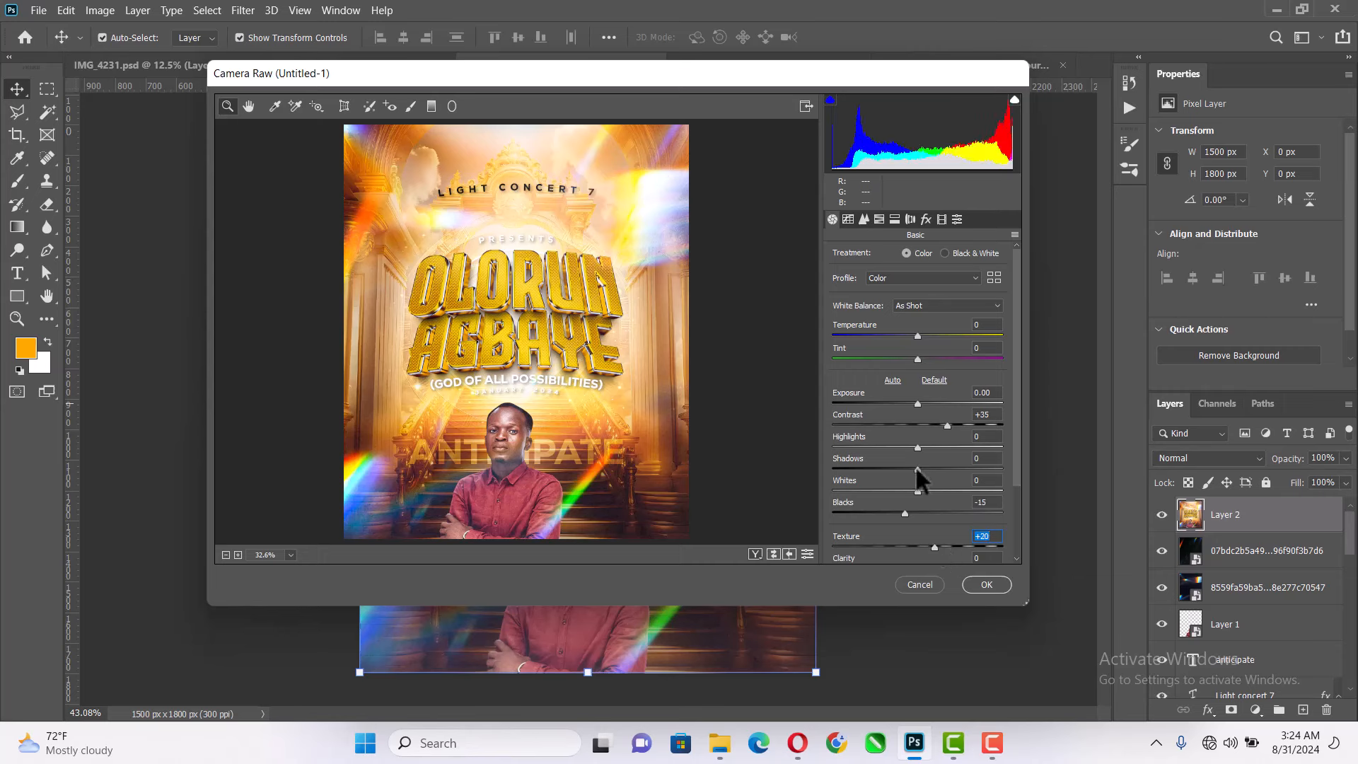
left_click_drag(917, 466, 902, 474)
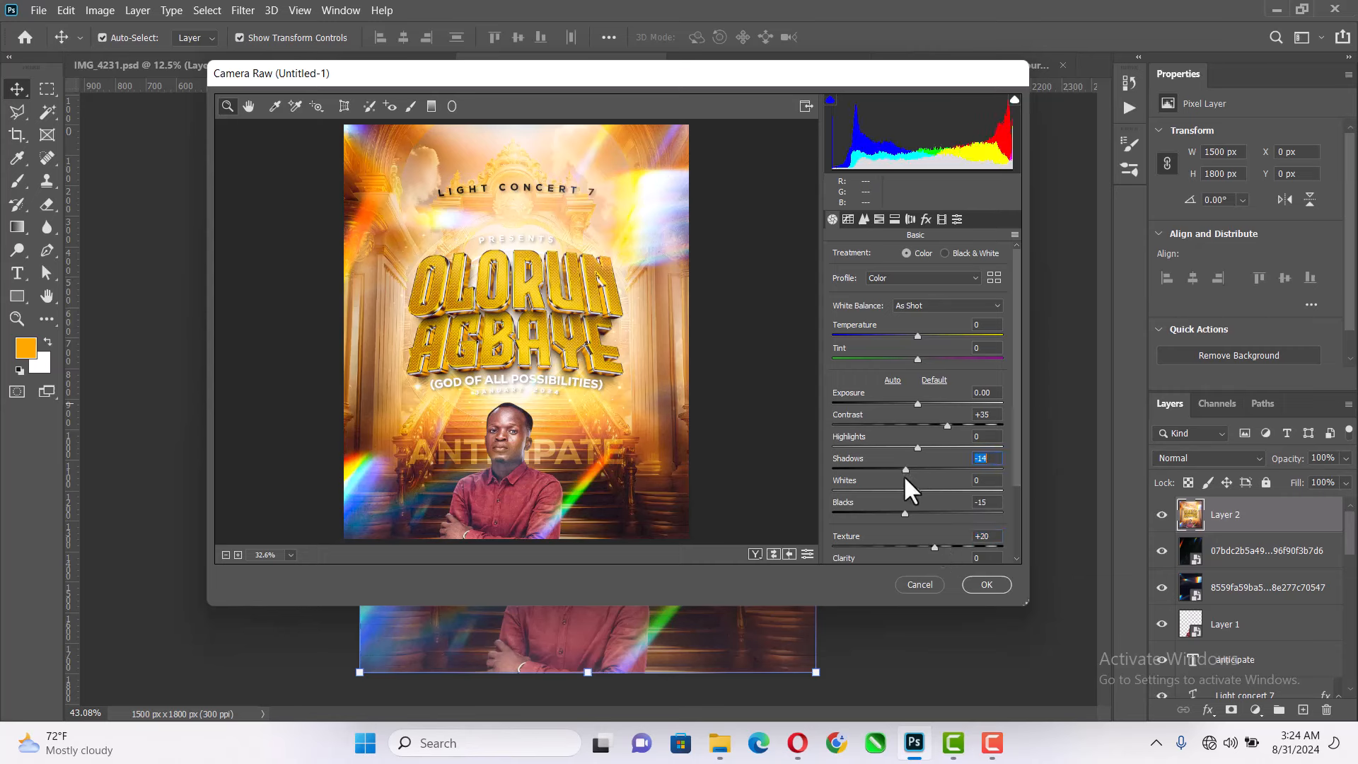
scroll(983, 466, "down", 2)
scroll(988, 478, "down", 1)
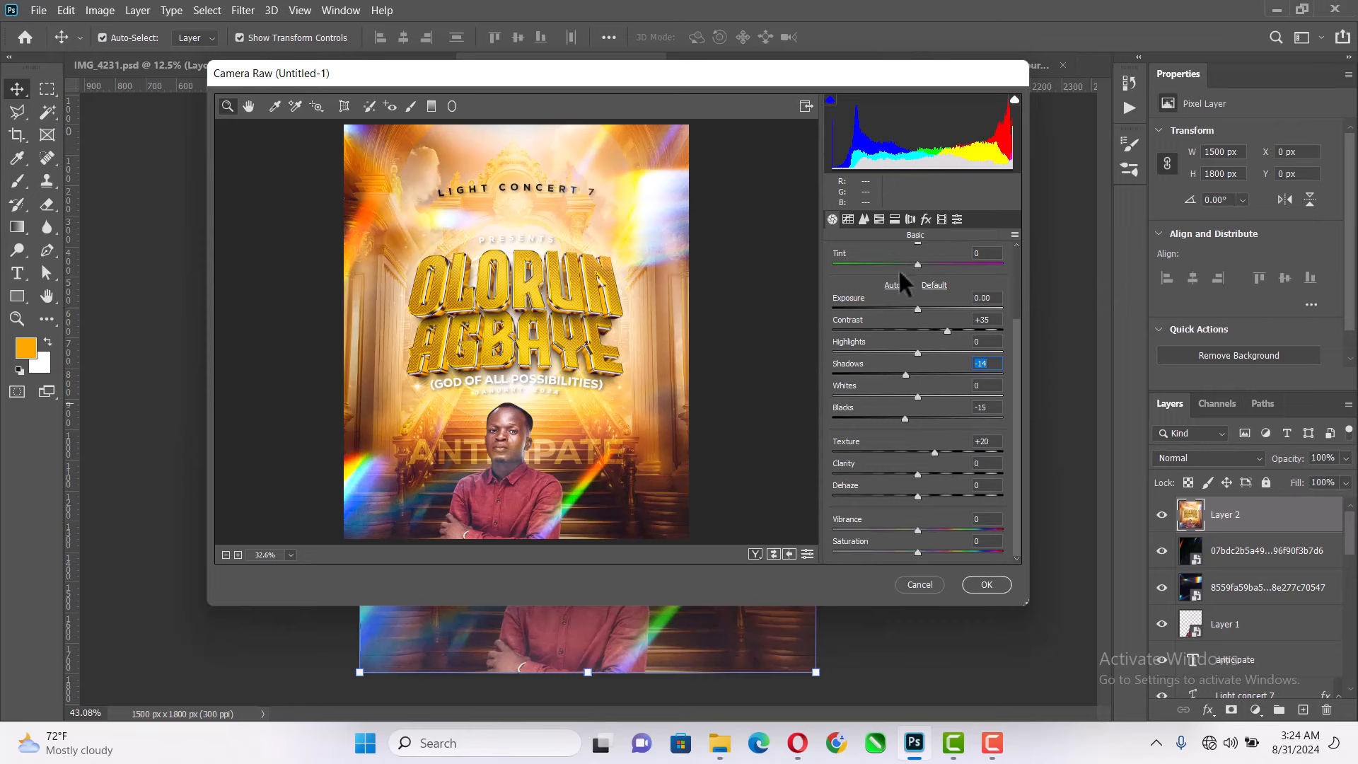
- Add Grain of 7 and Post Crop Vignetting of -10 in the Camera Raw effects, apply the filter and deselect the layer
left_click(849, 219)
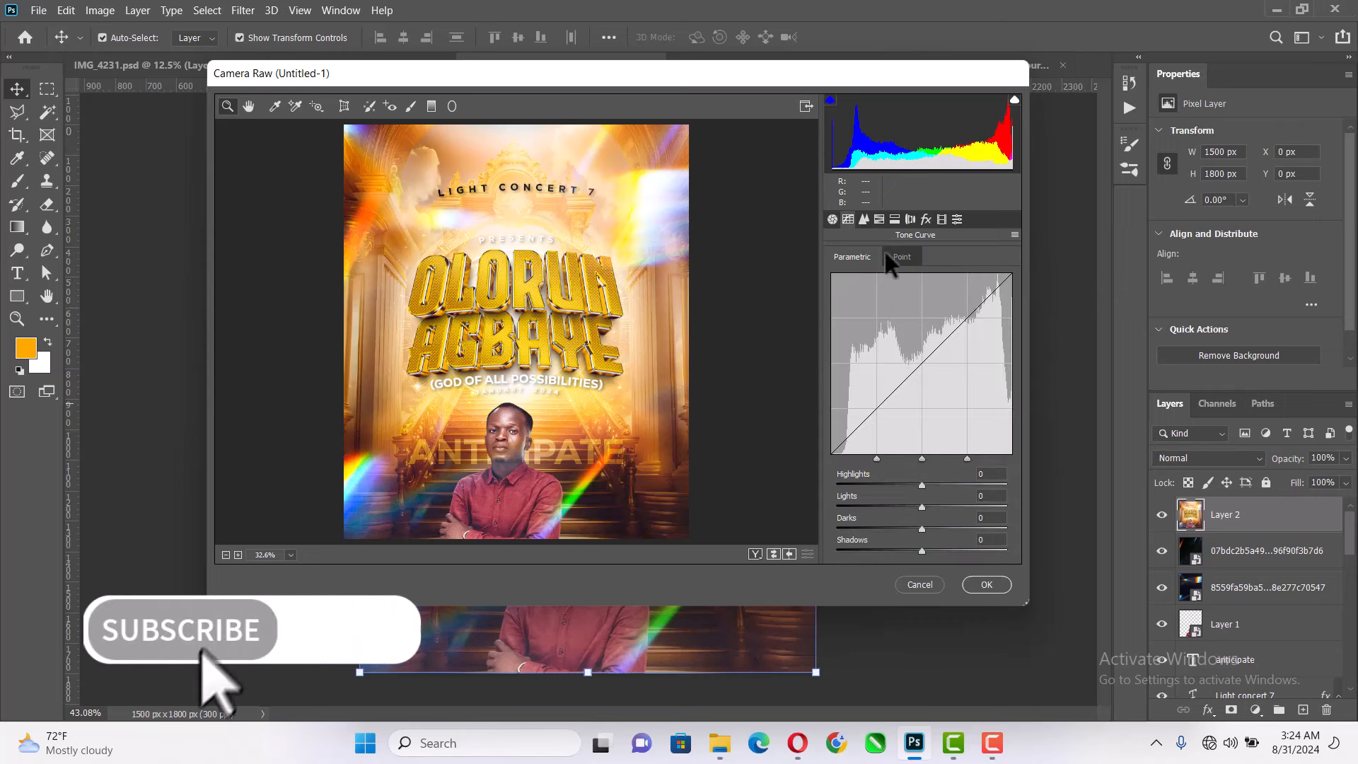
left_click(880, 219)
left_click(894, 219)
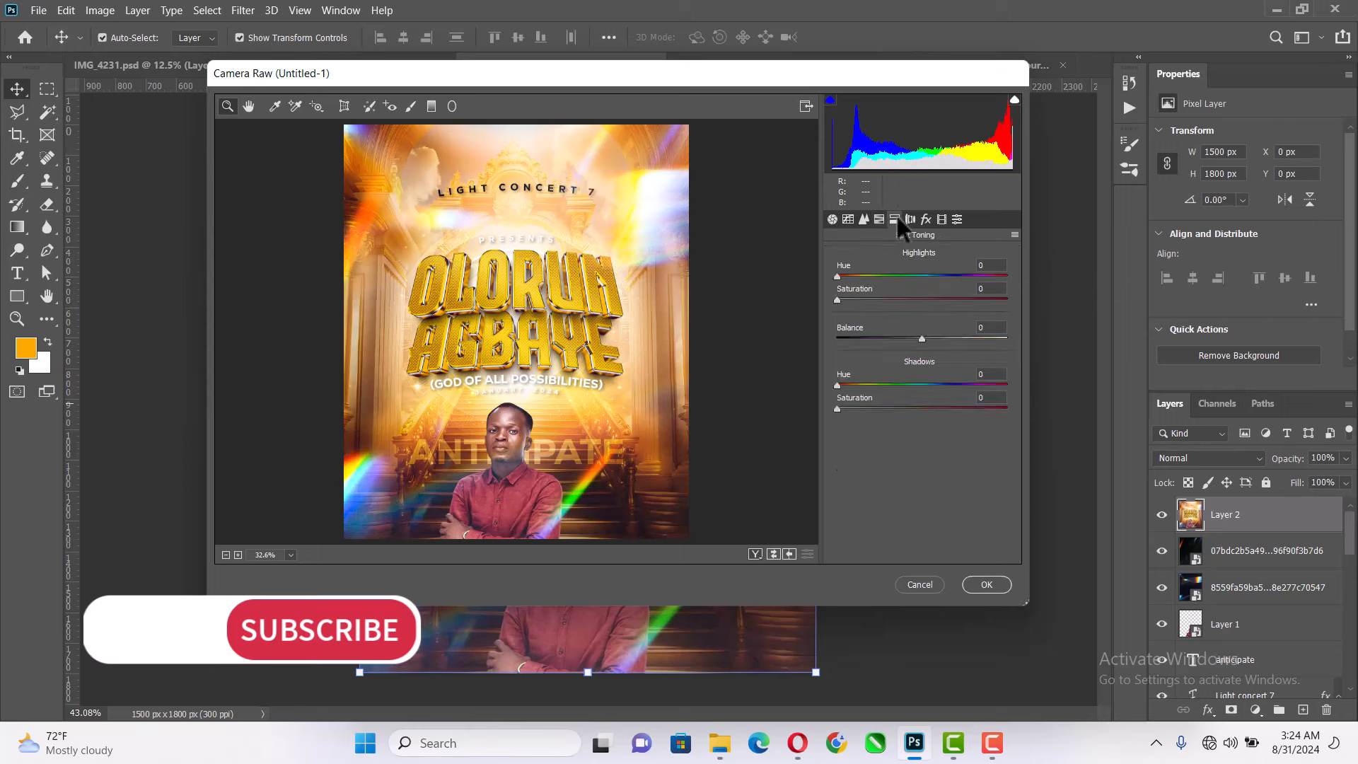
left_click(910, 220)
left_click(927, 218)
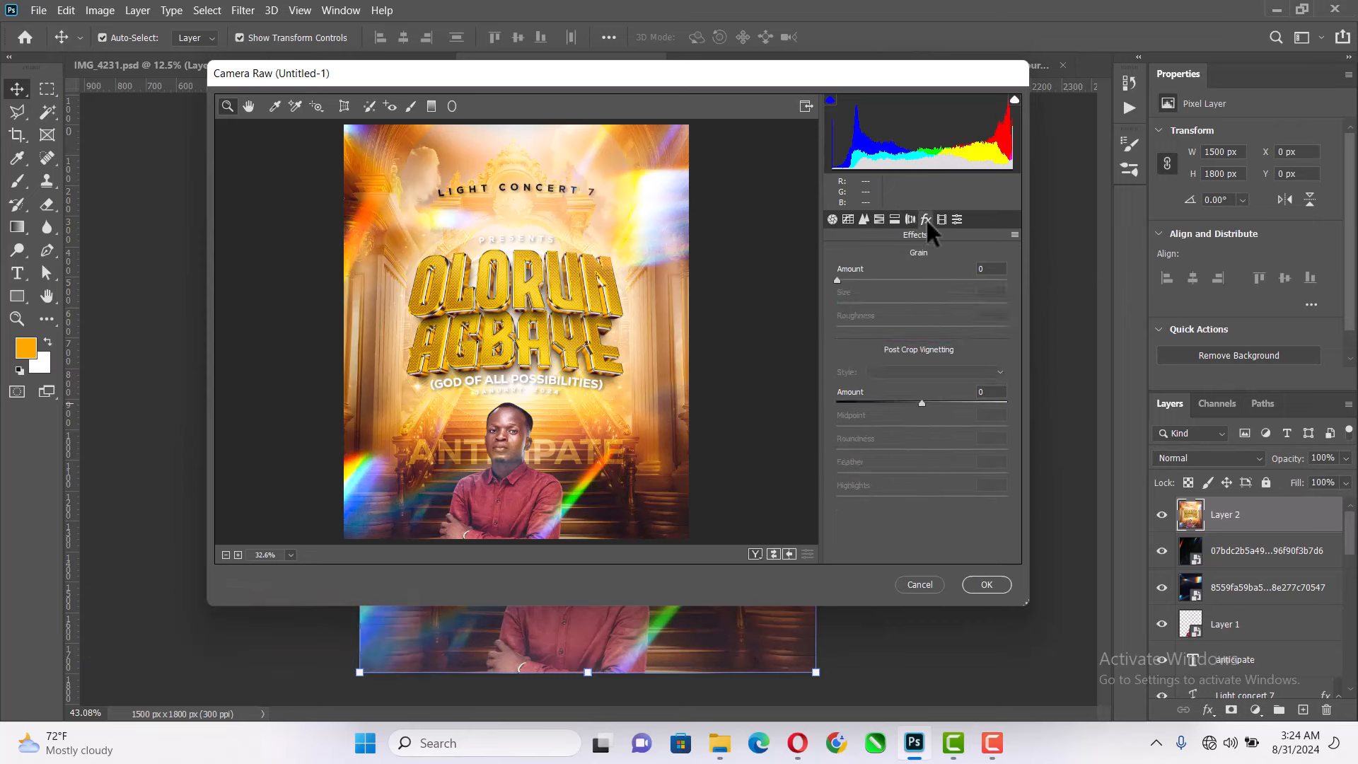
left_click_drag(837, 279, 848, 279)
left_click_drag(922, 402, 914, 404)
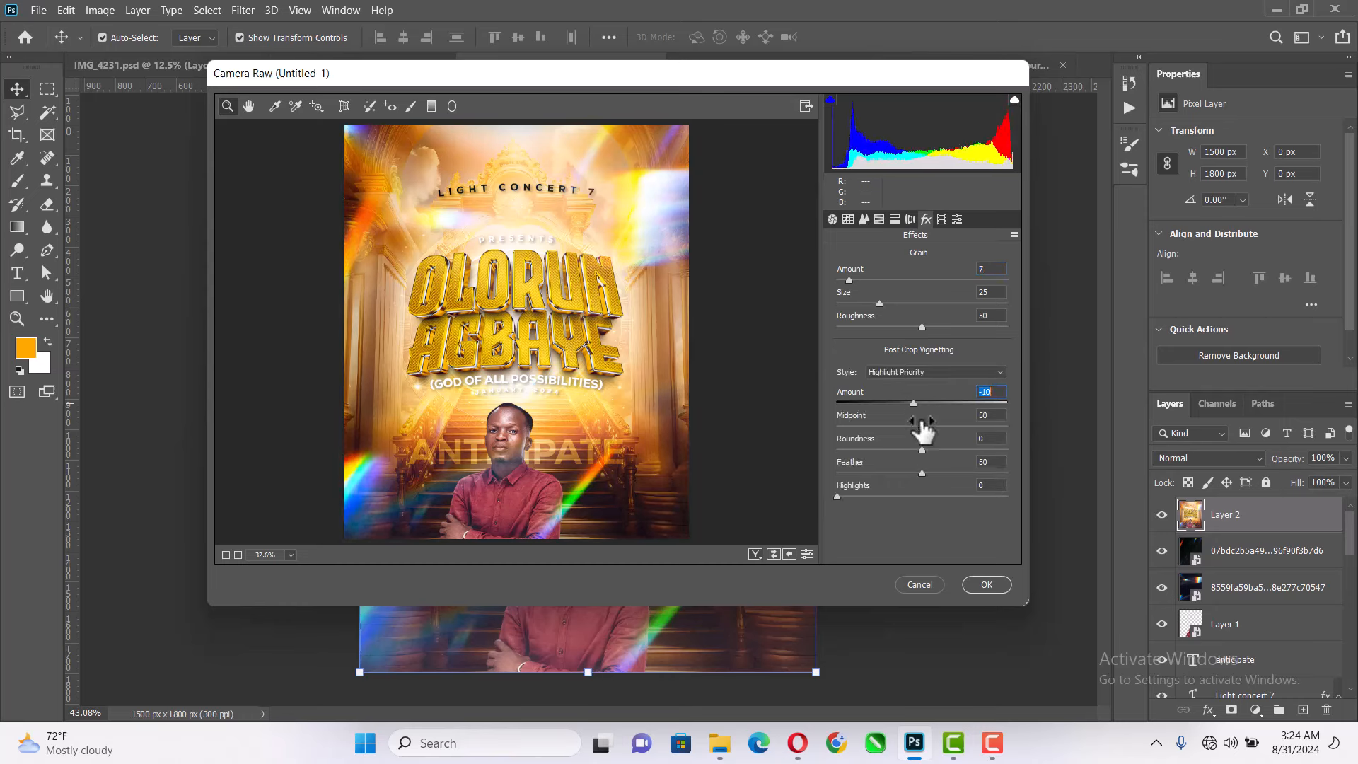
left_click(987, 585)
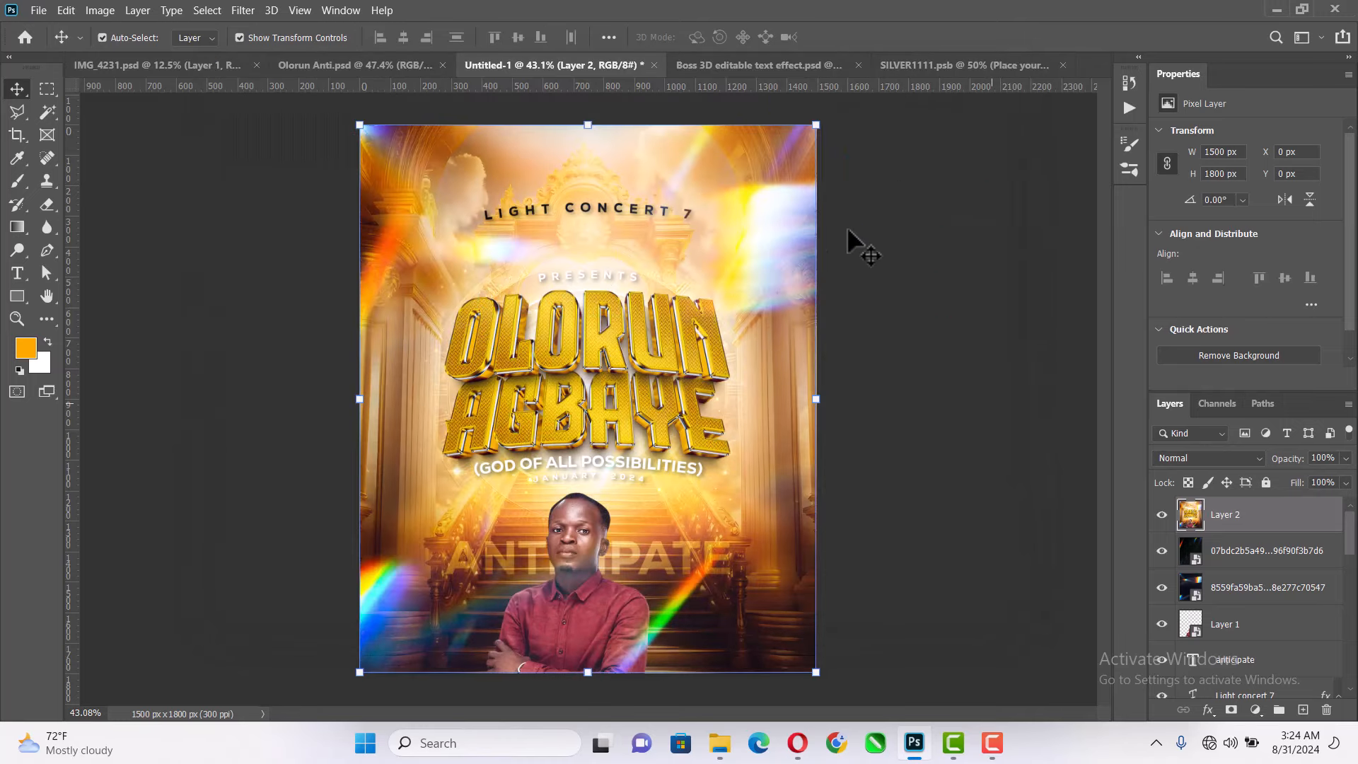
left_click(988, 428)
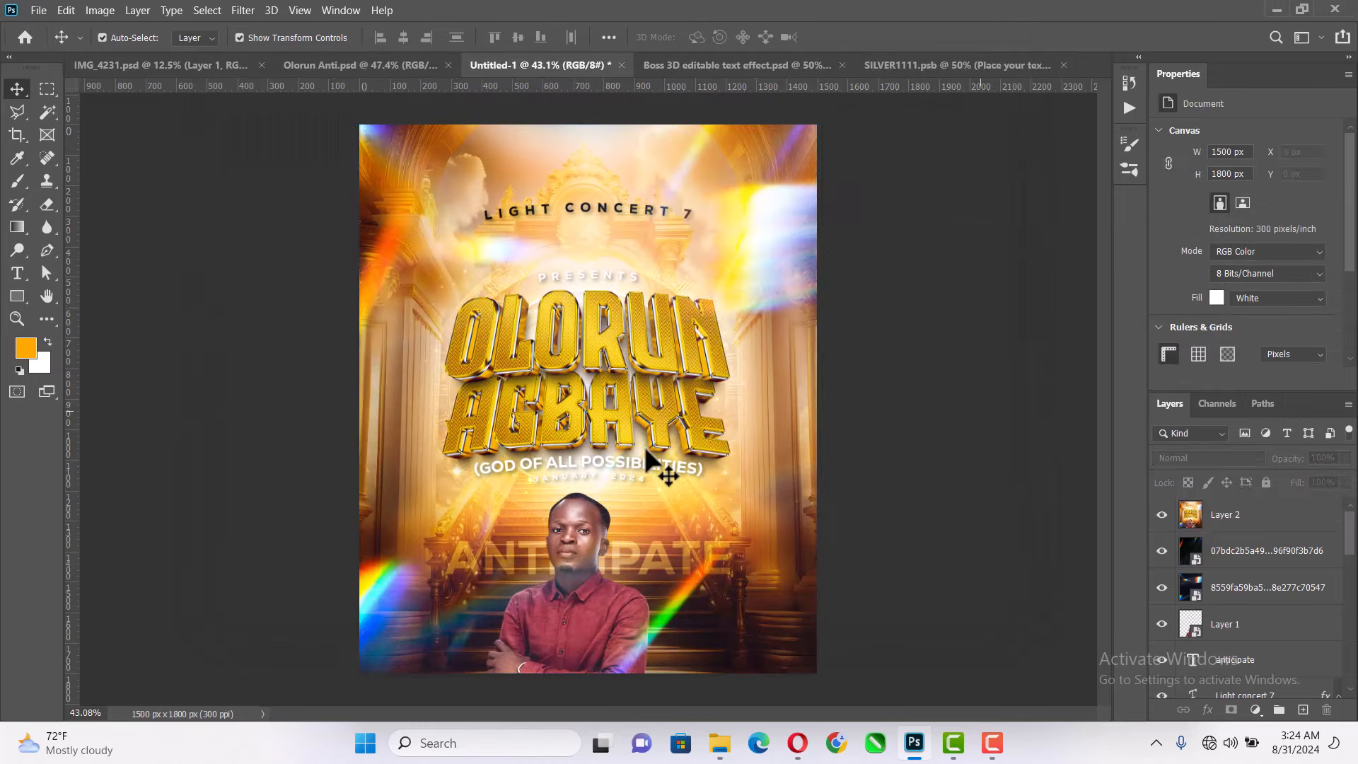
- Fit the whole poster on screen to review the graded design
key("z")
right_click(705, 249)
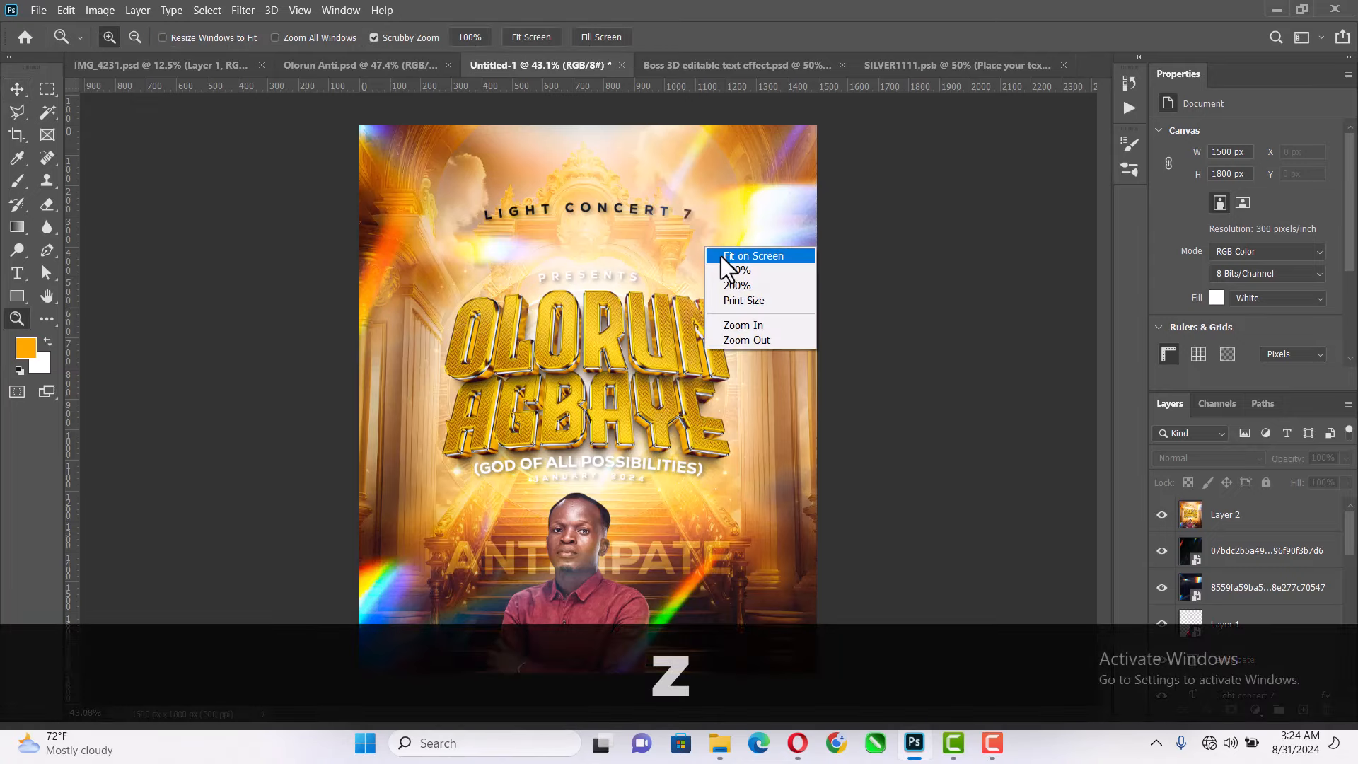
left_click(720, 256)
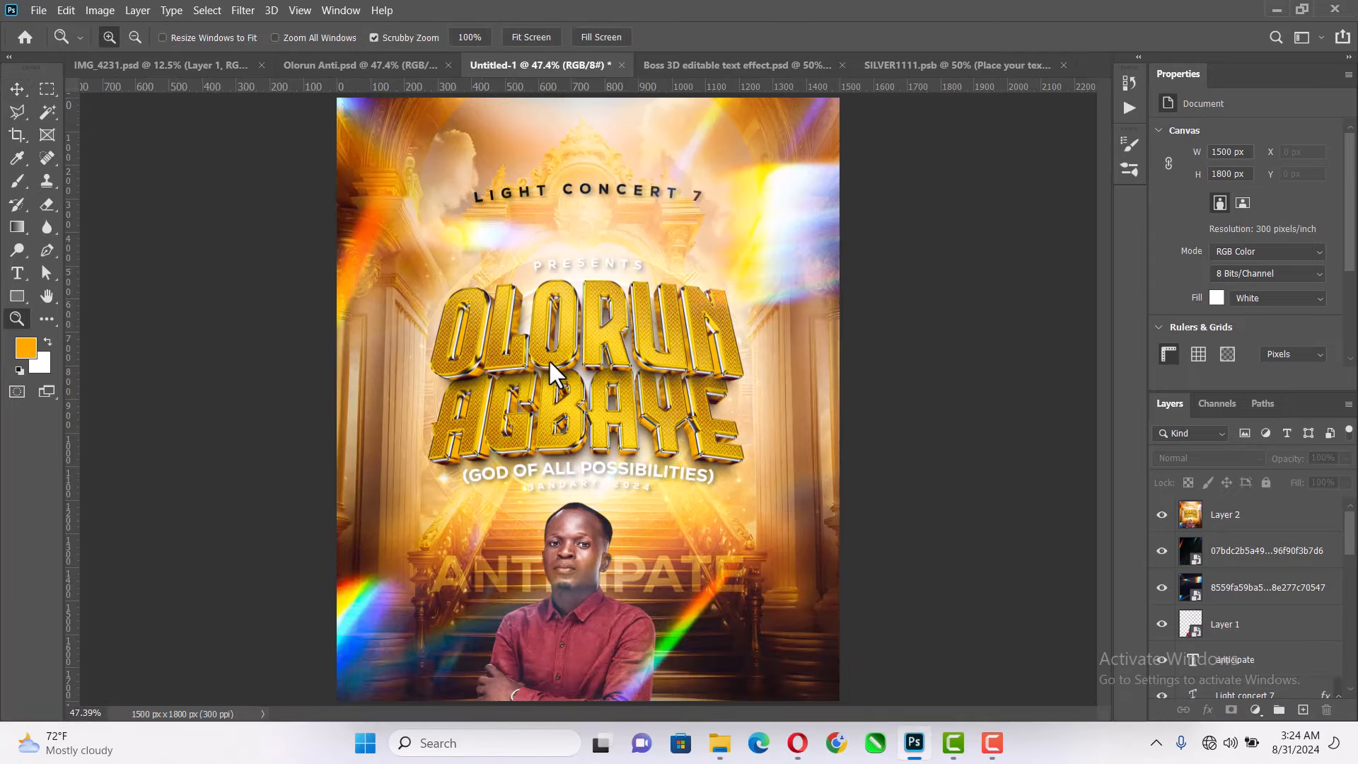